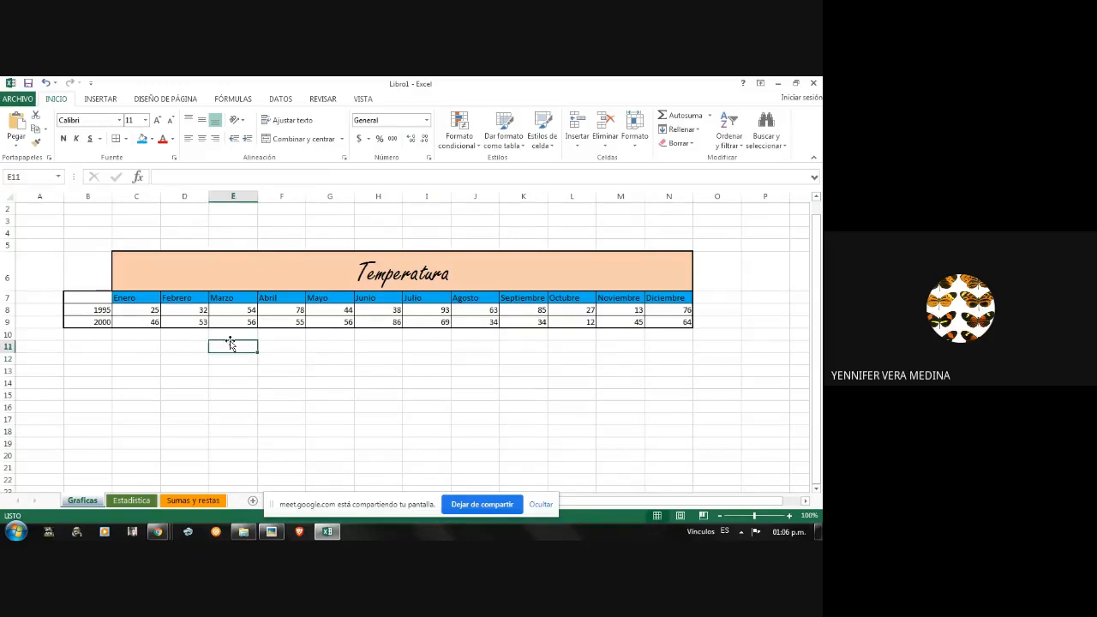
- Review the Estadística and Sumas y restas sheets, hide the screen-sharing notice, and return to the Graficas sheet
click(133, 501)
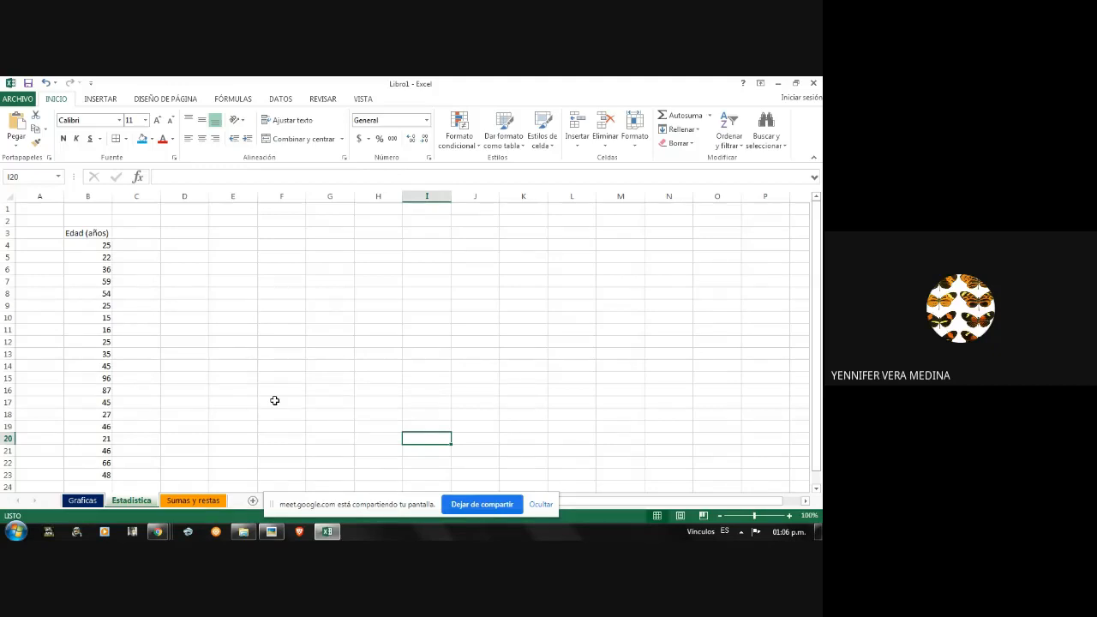
click(208, 503)
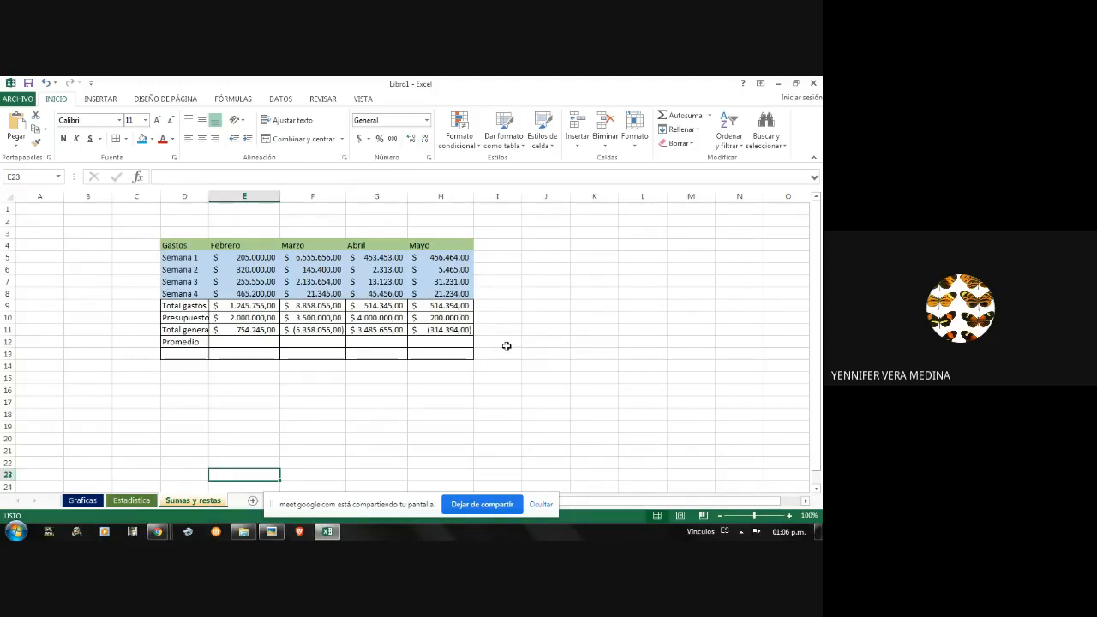
click(540, 503)
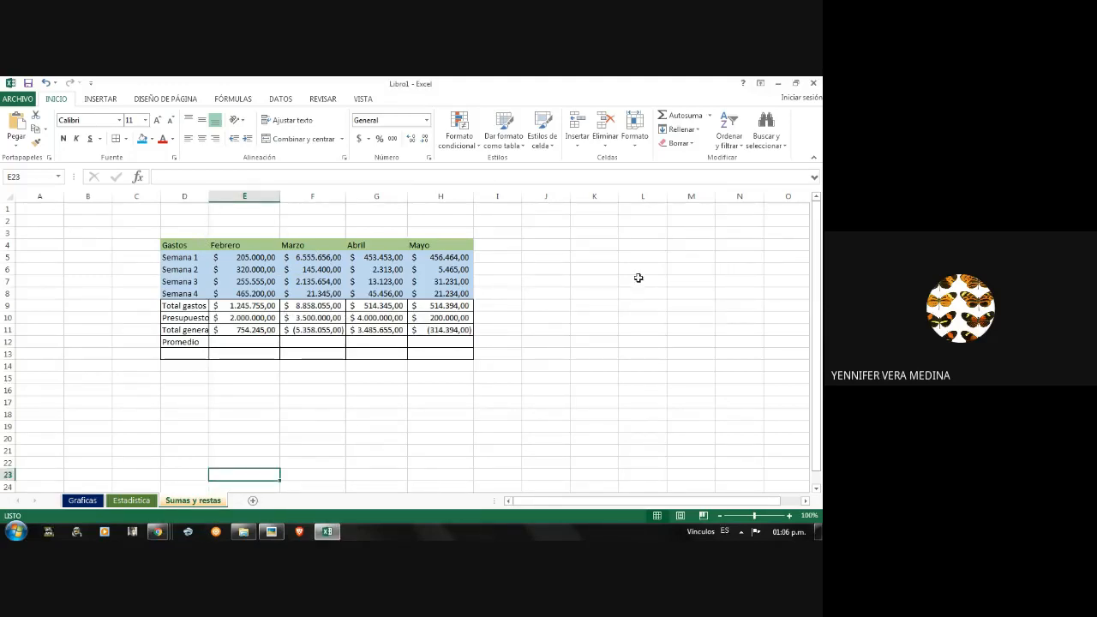
click(189, 341)
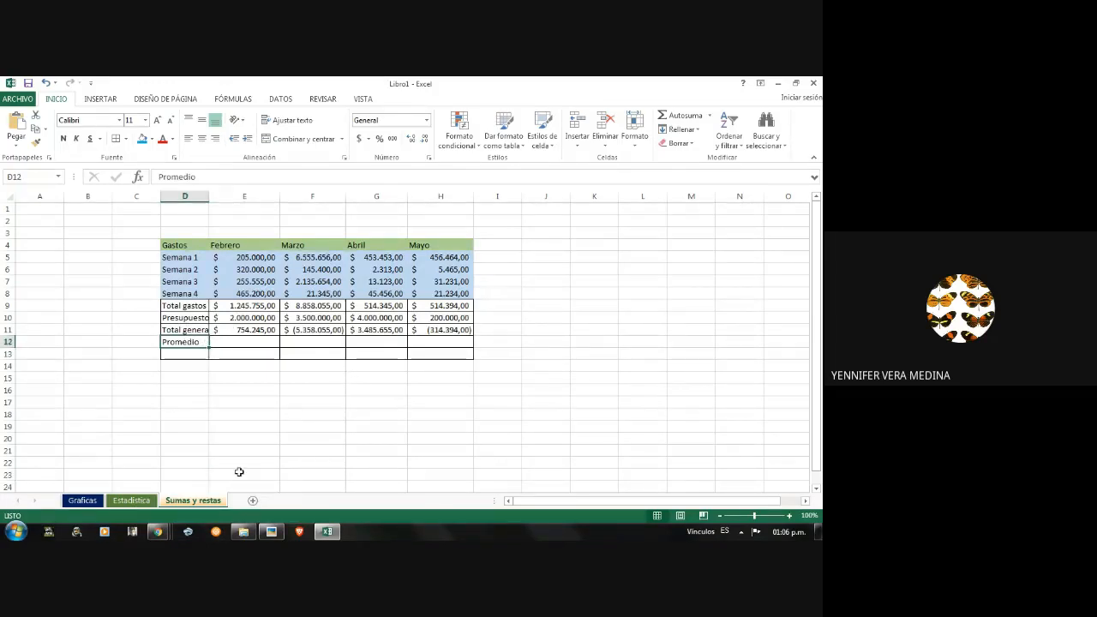
click(83, 500)
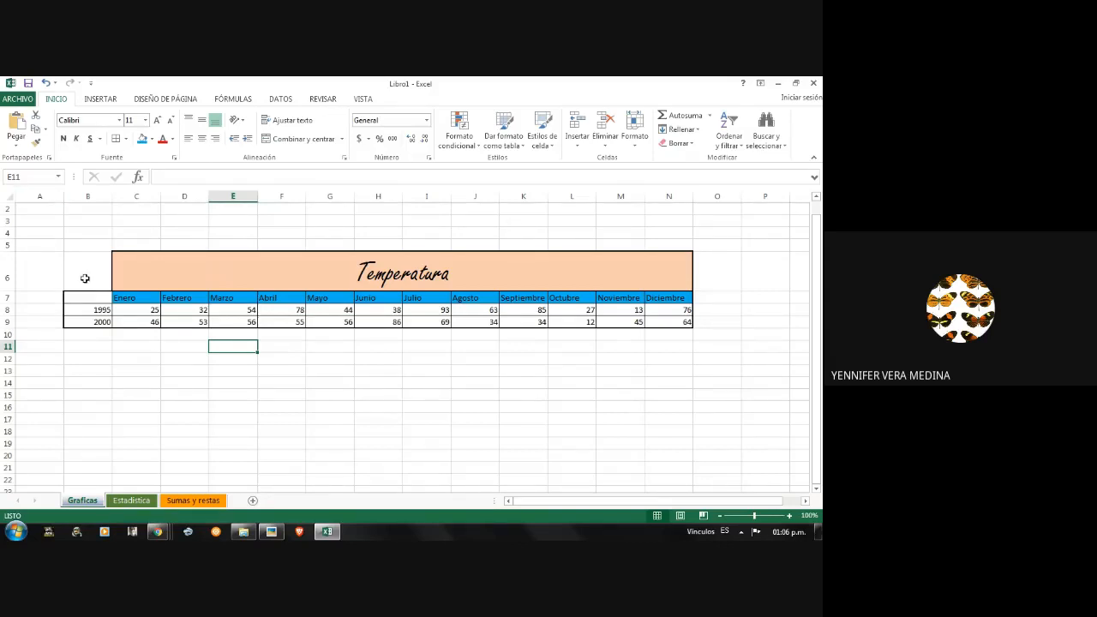
- Examine the monthly 1995 and 2000 values in the Temperatura table on the Graficas sheet
click(144, 313)
click(266, 311)
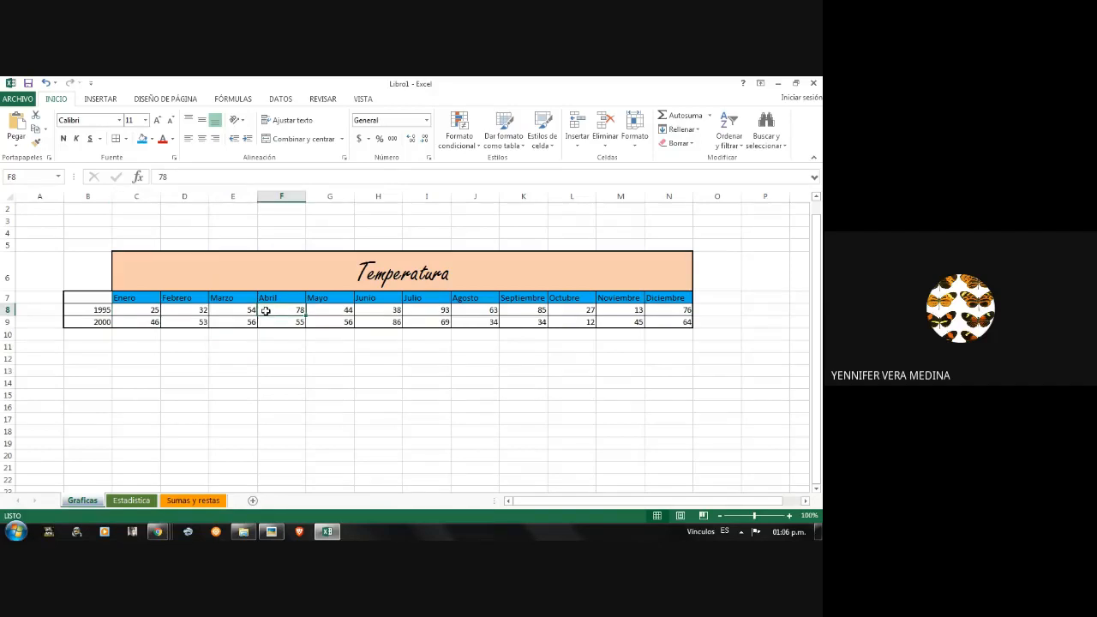
click(241, 320)
click(325, 322)
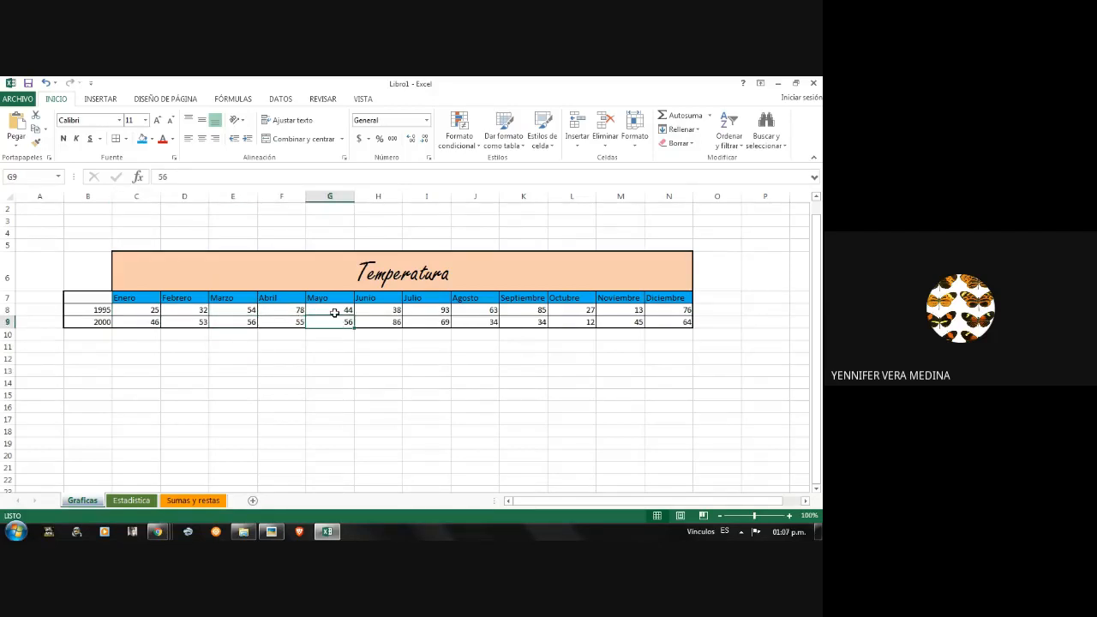
click(335, 311)
click(386, 311)
click(437, 310)
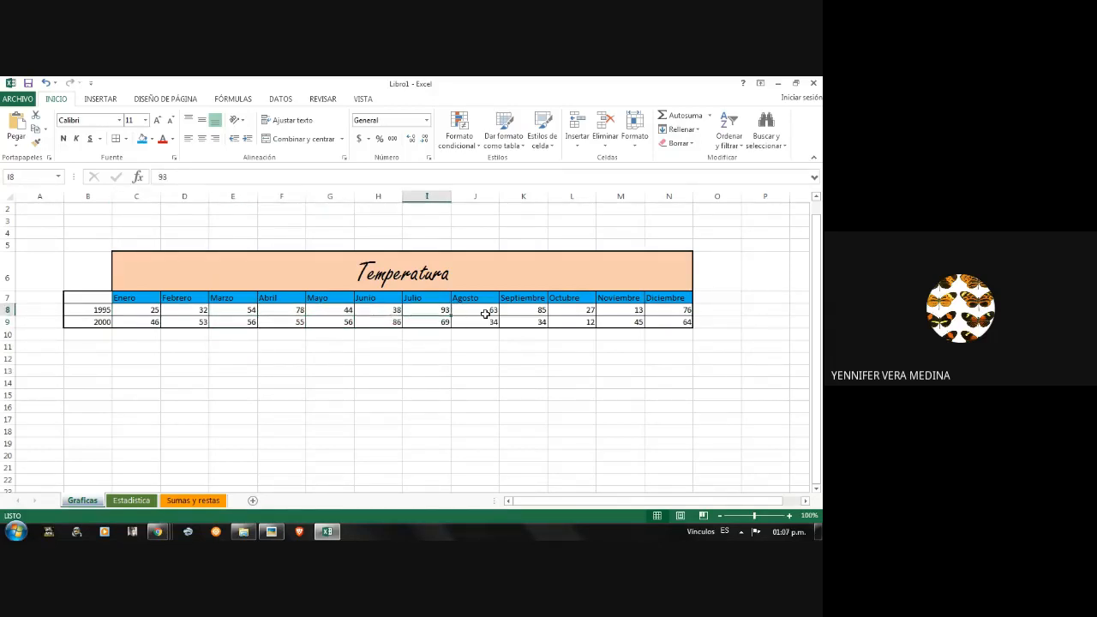
click(487, 311)
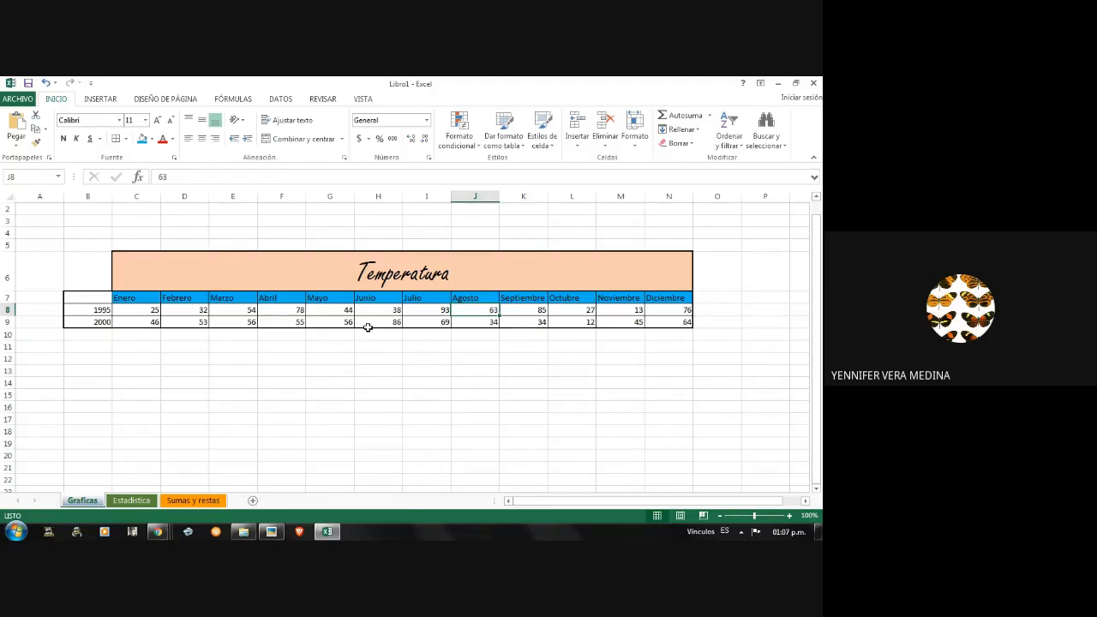
click(367, 327)
click(151, 322)
click(102, 311)
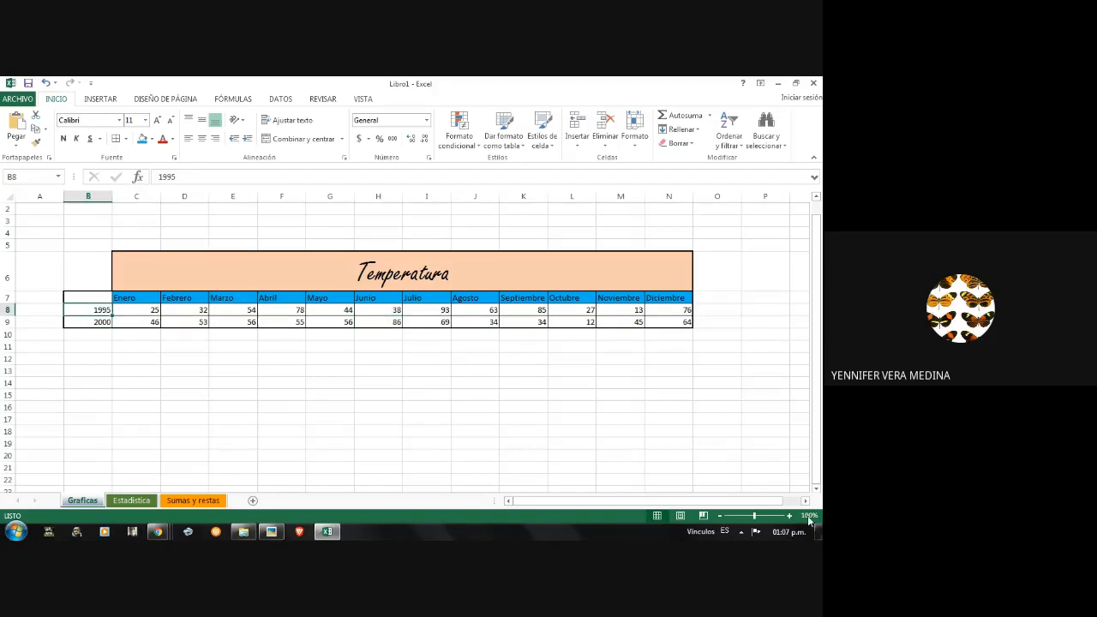
click(377, 312)
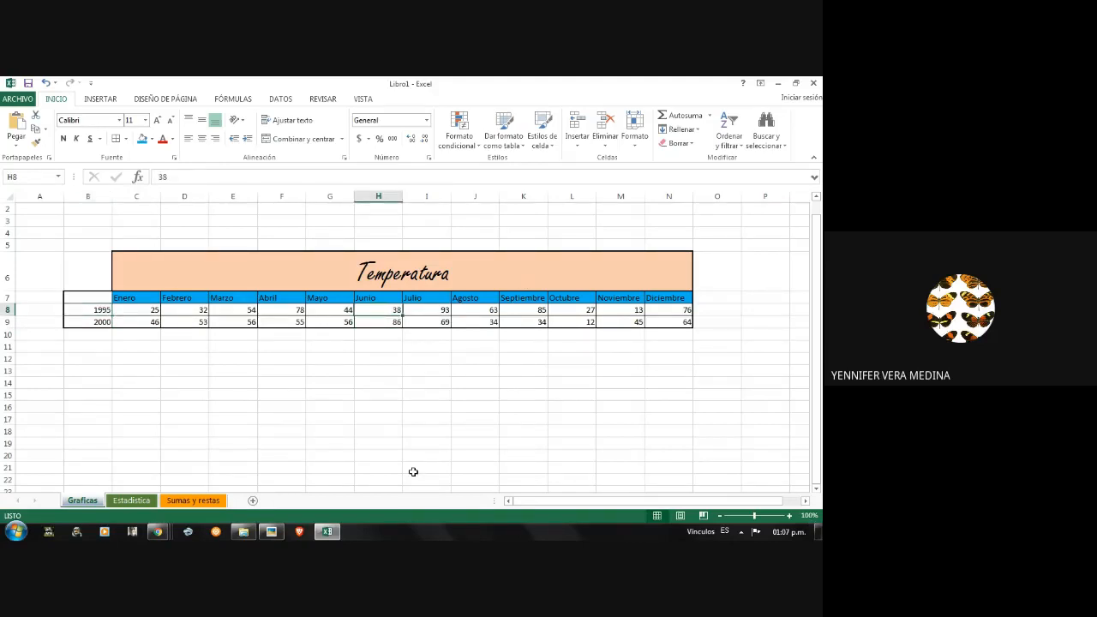
click(198, 310)
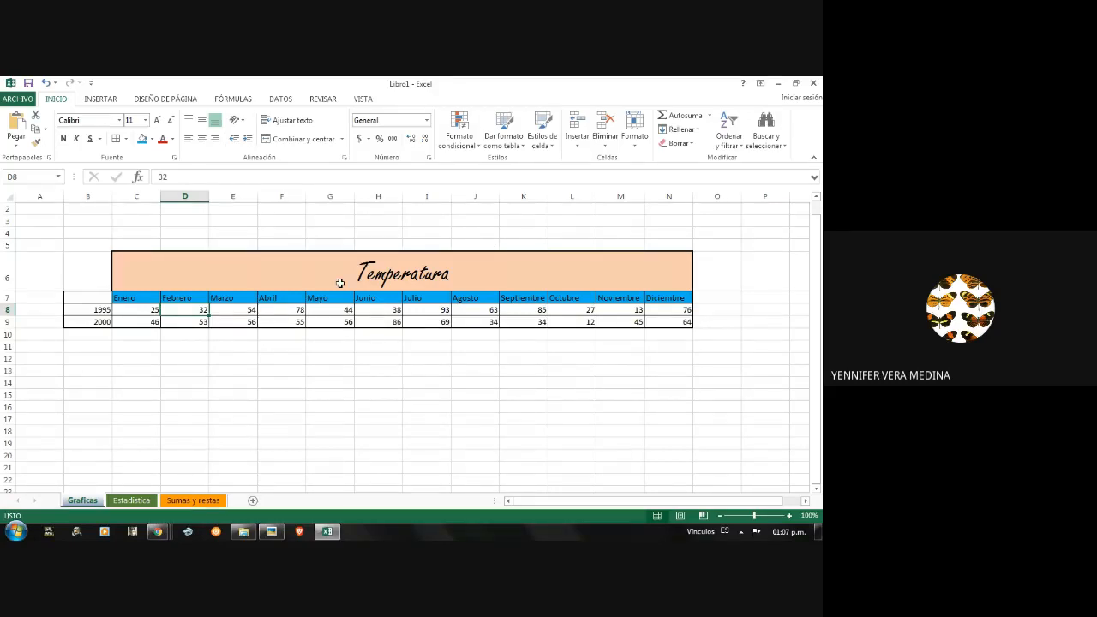
click(484, 309)
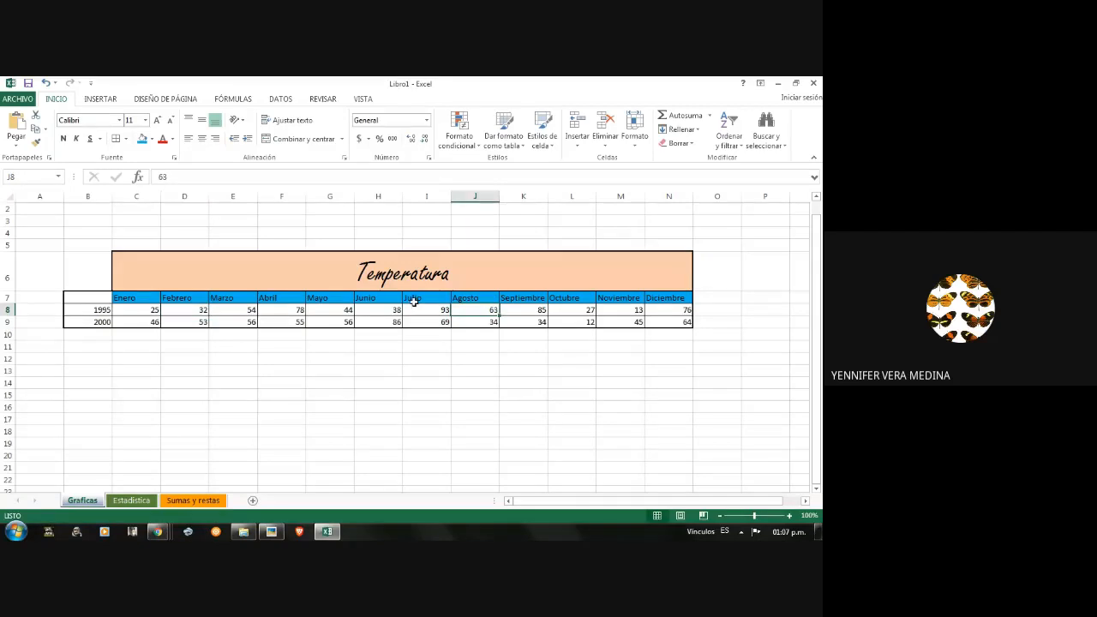
click(334, 312)
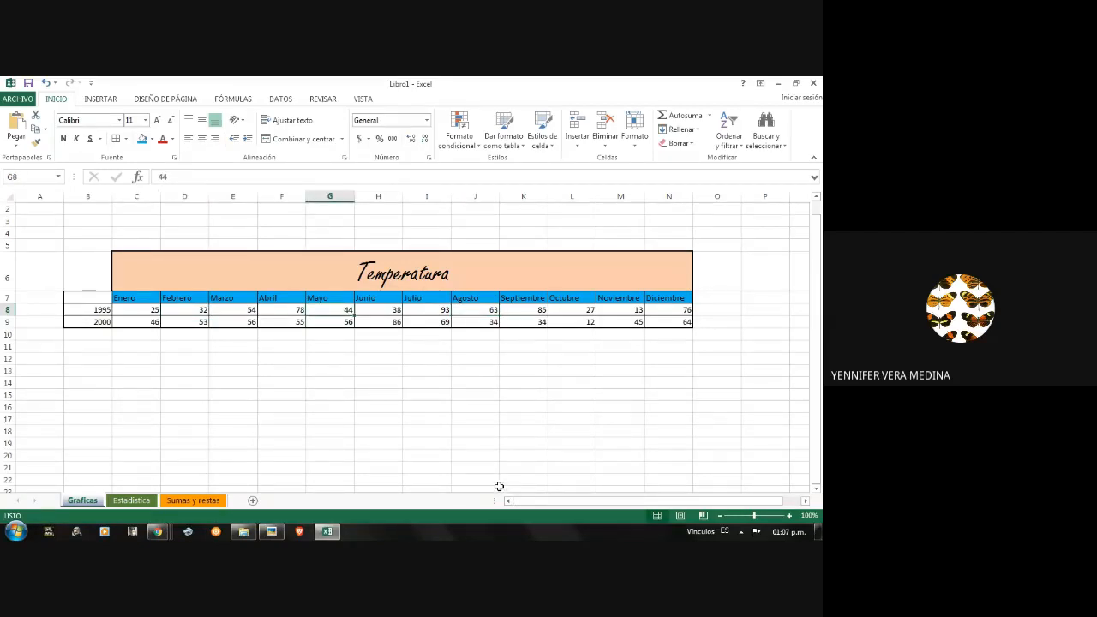
- Insert a 2-D clustered column chart from the Temperatura table with a cell inside the data selected
click(100, 100)
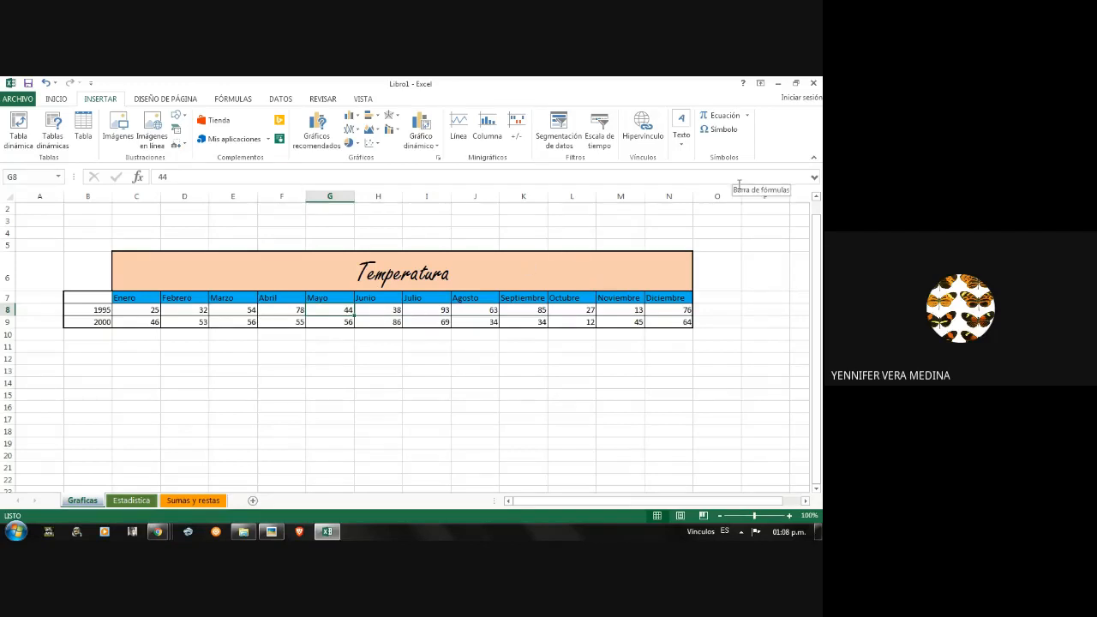
click(367, 146)
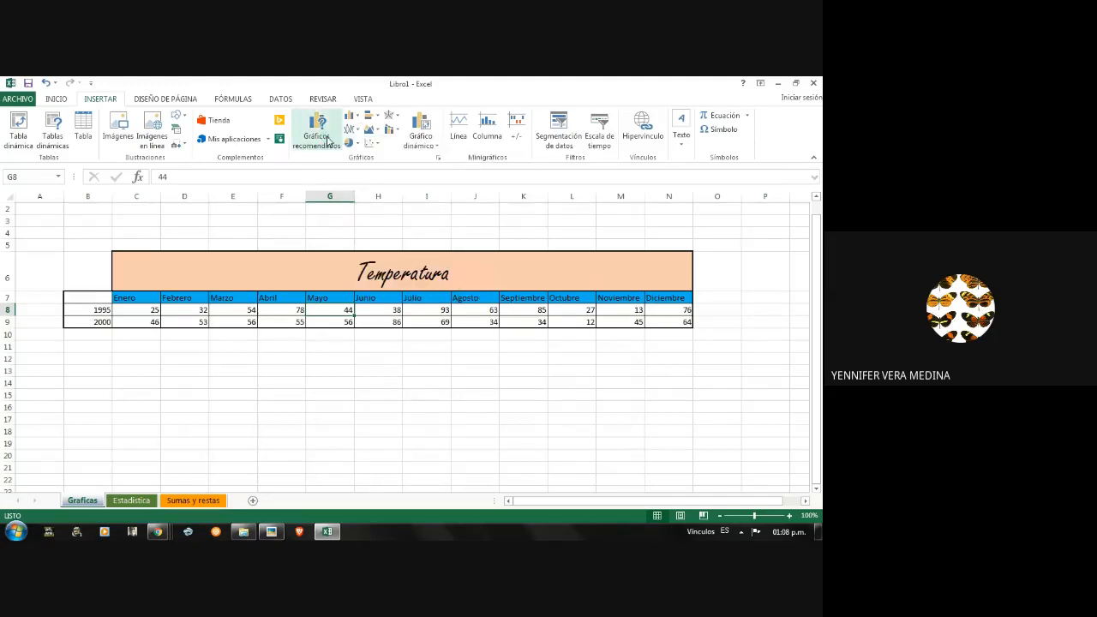
click(317, 132)
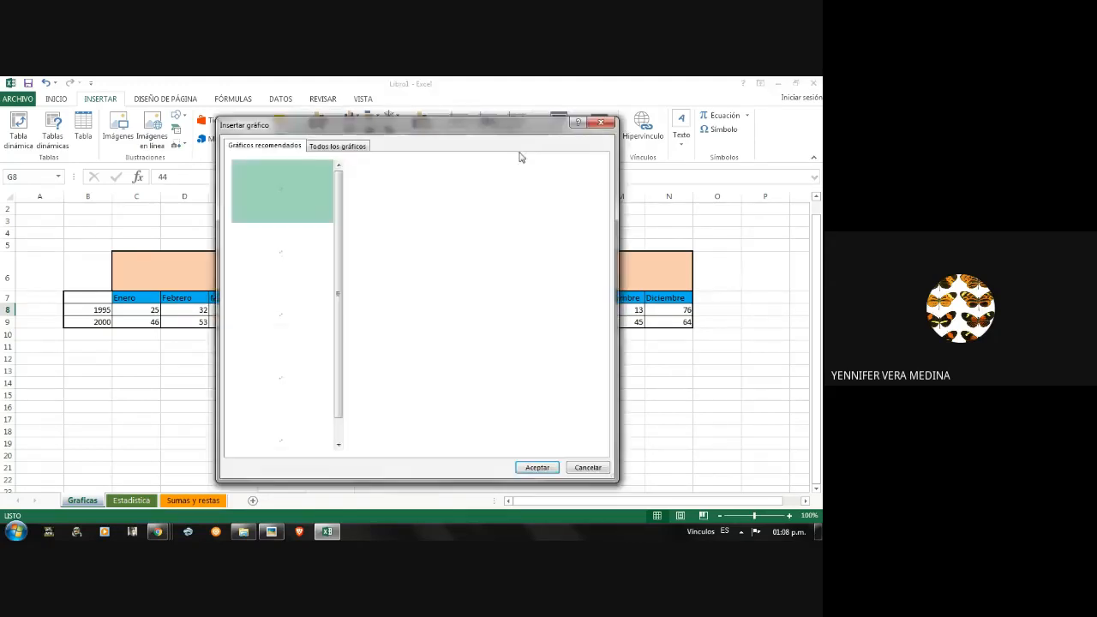
click(601, 123)
click(350, 115)
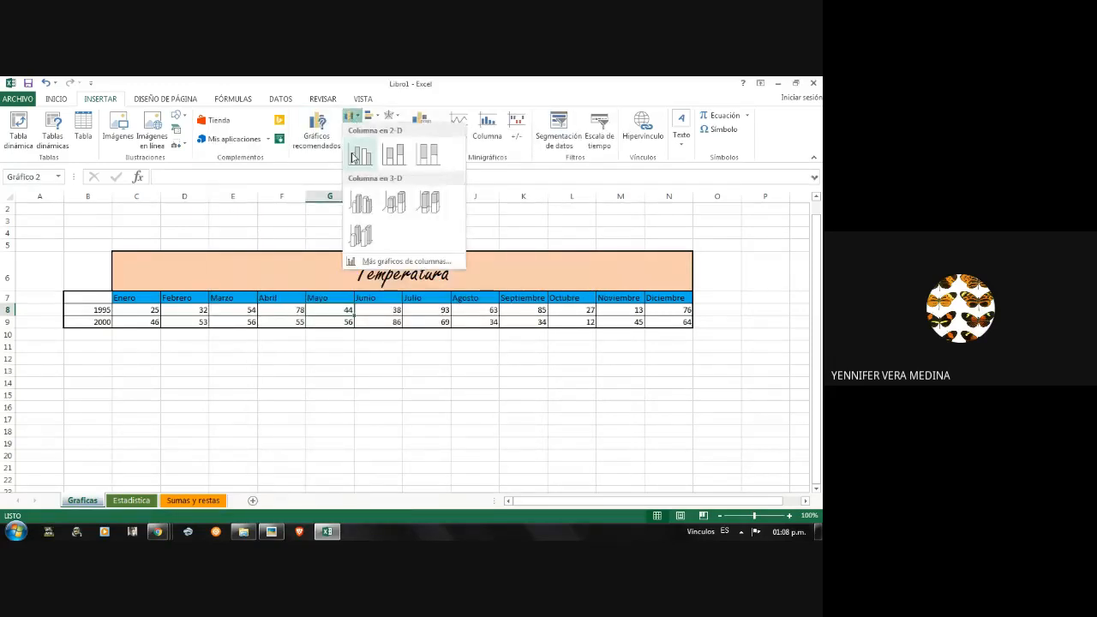
click(352, 156)
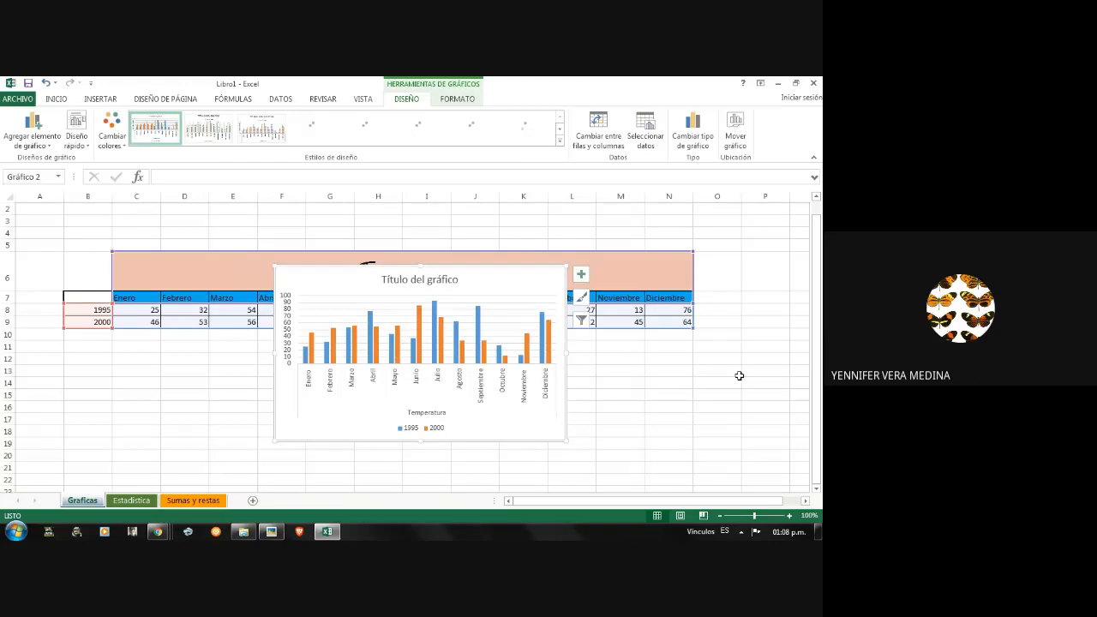
click(669, 383)
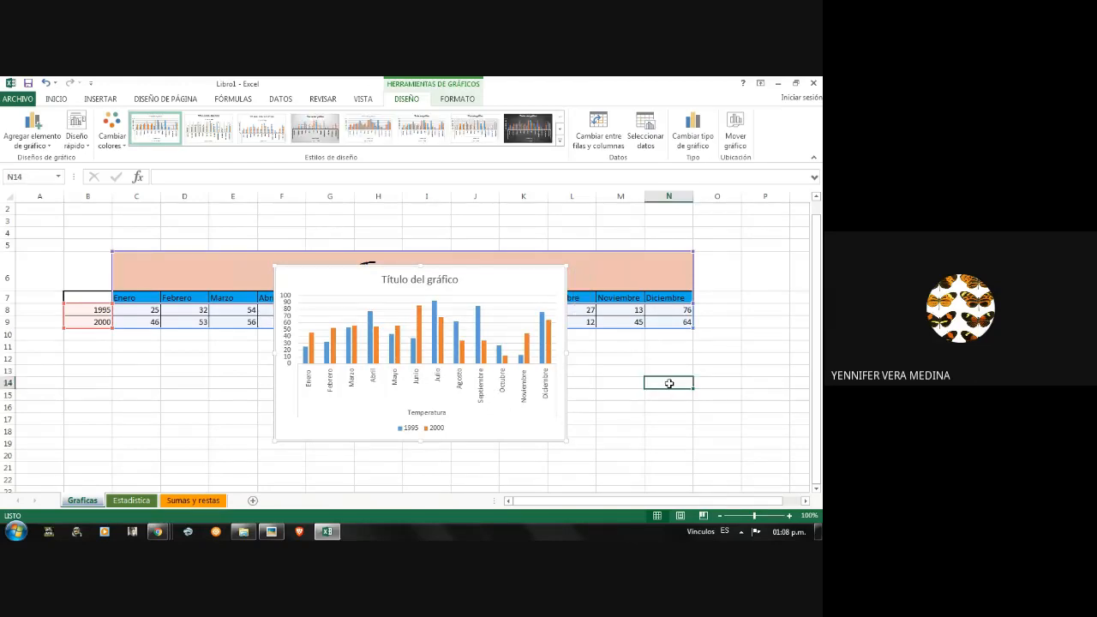
- Delete the 2000 series and the whole column chart covering the Temperatura table
click(360, 332)
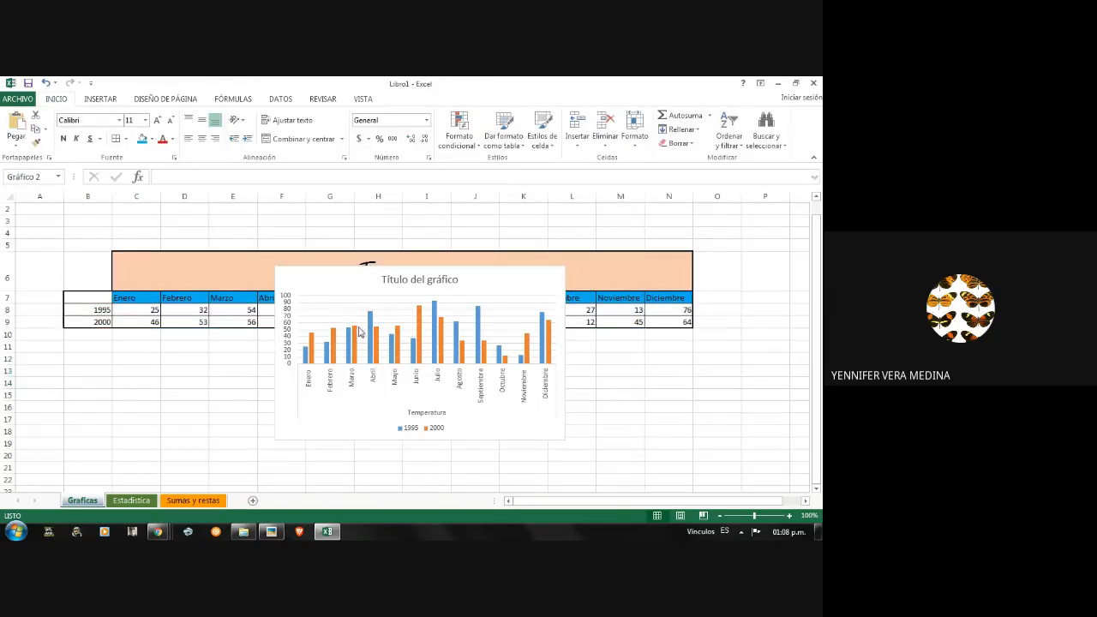
click(360, 333)
key(Delete)
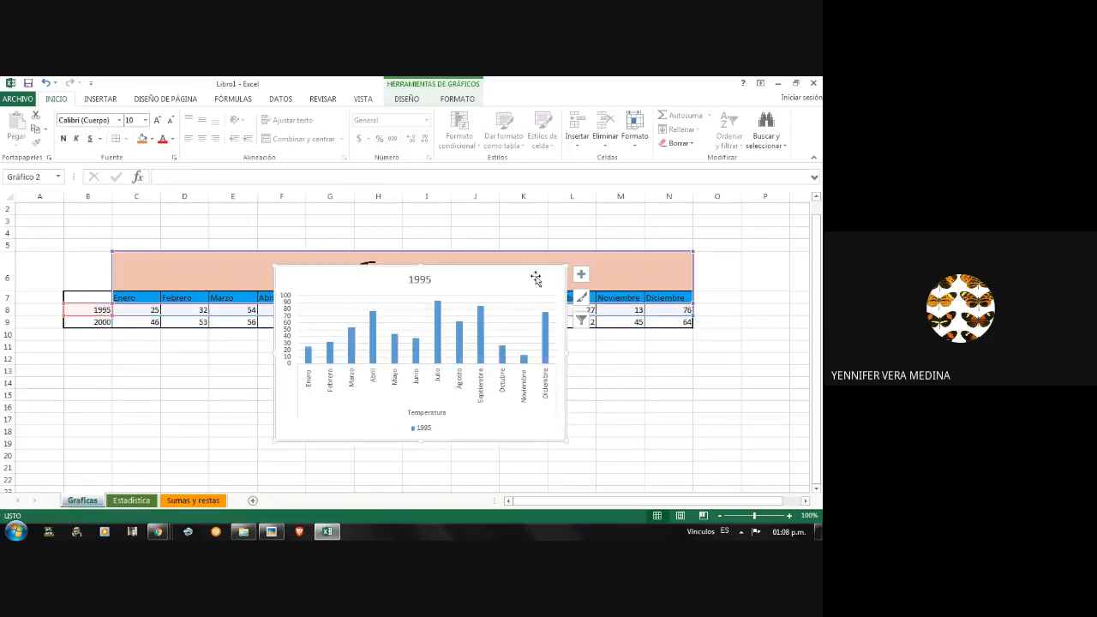
key(Delete)
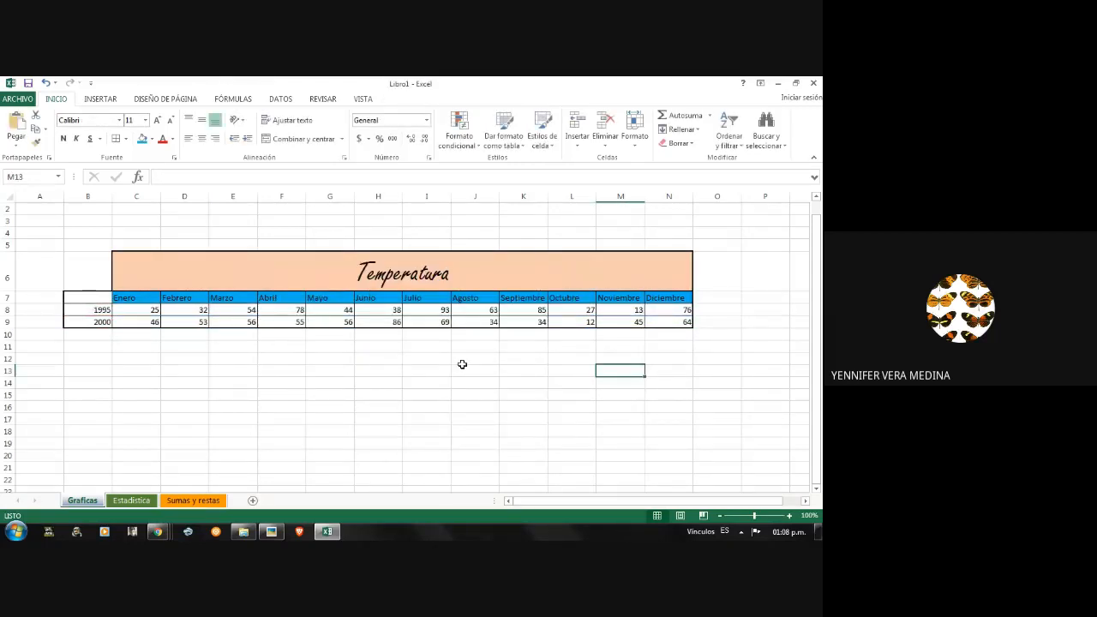
- Insert a blank 2-D clustered column chart with empty cell I13 selected
click(429, 370)
click(101, 98)
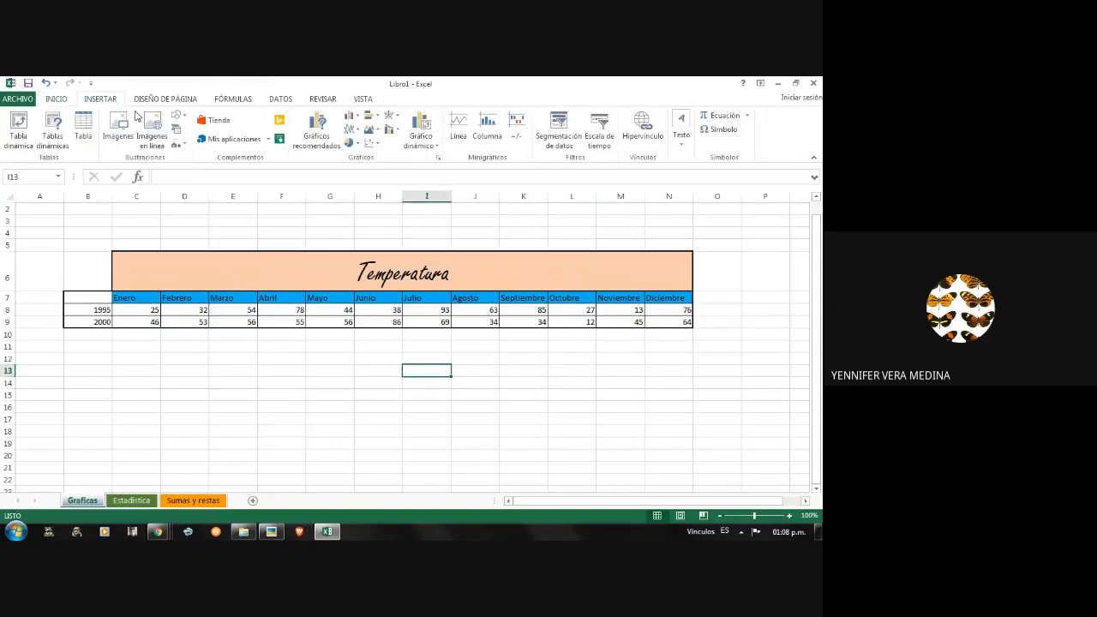
click(351, 130)
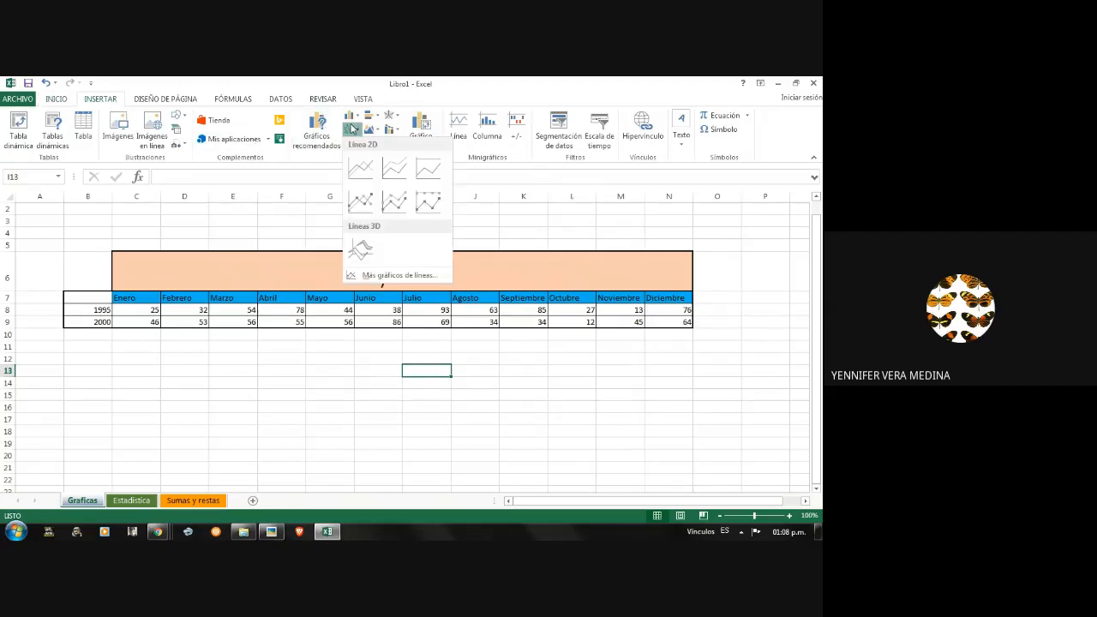
click(352, 119)
click(363, 154)
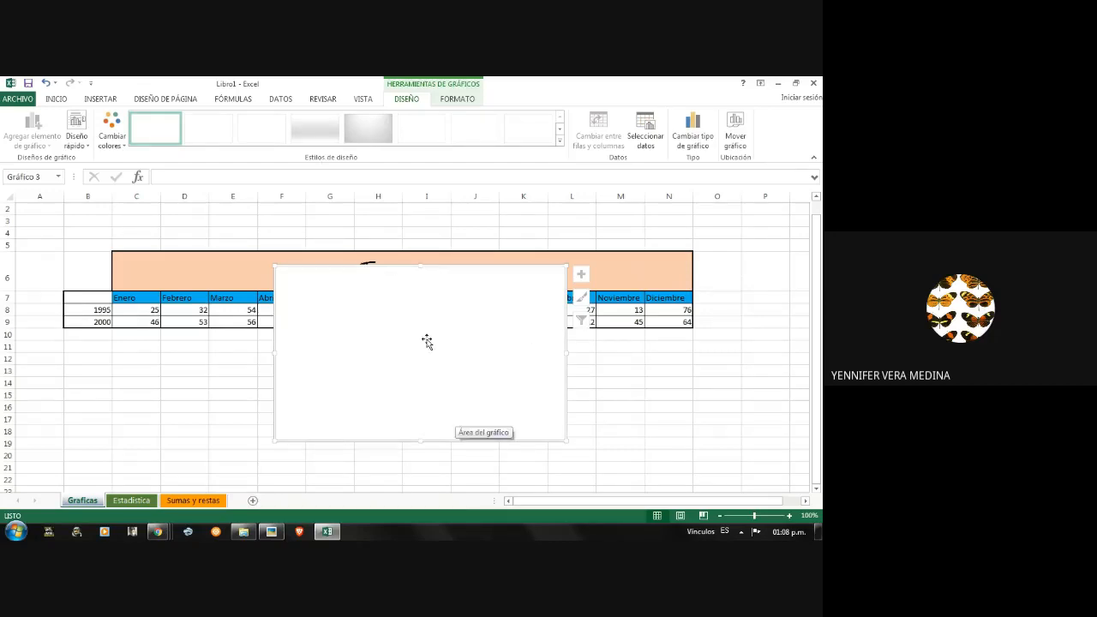
- Move the blank chart directly below the Temperatura table so that it no longer covers the data
drag(429, 345, 413, 377)
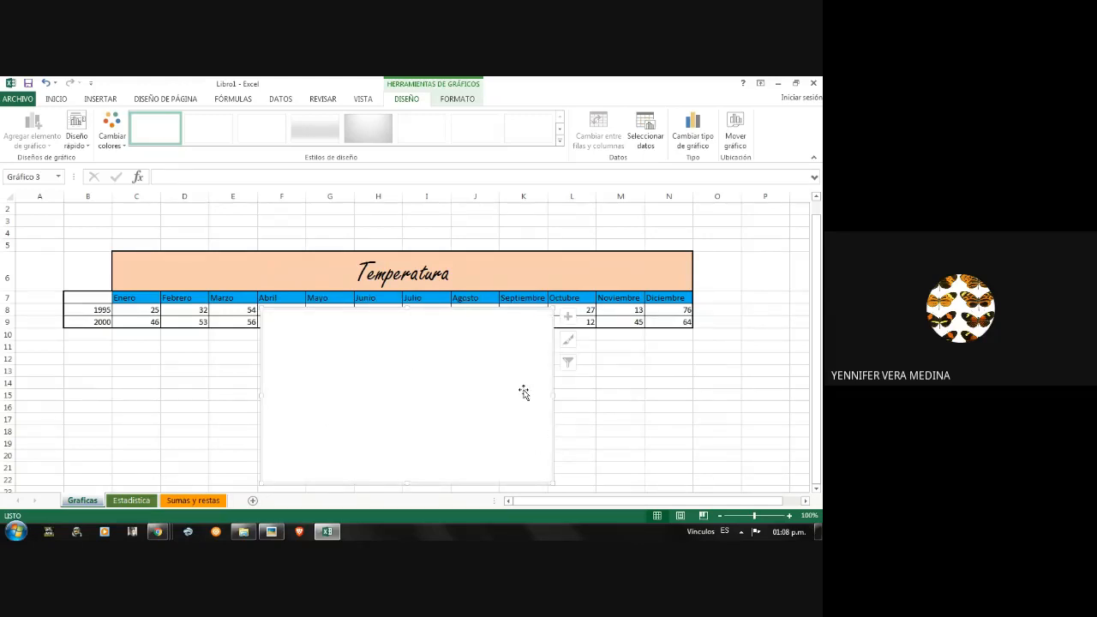
drag(488, 387, 534, 417)
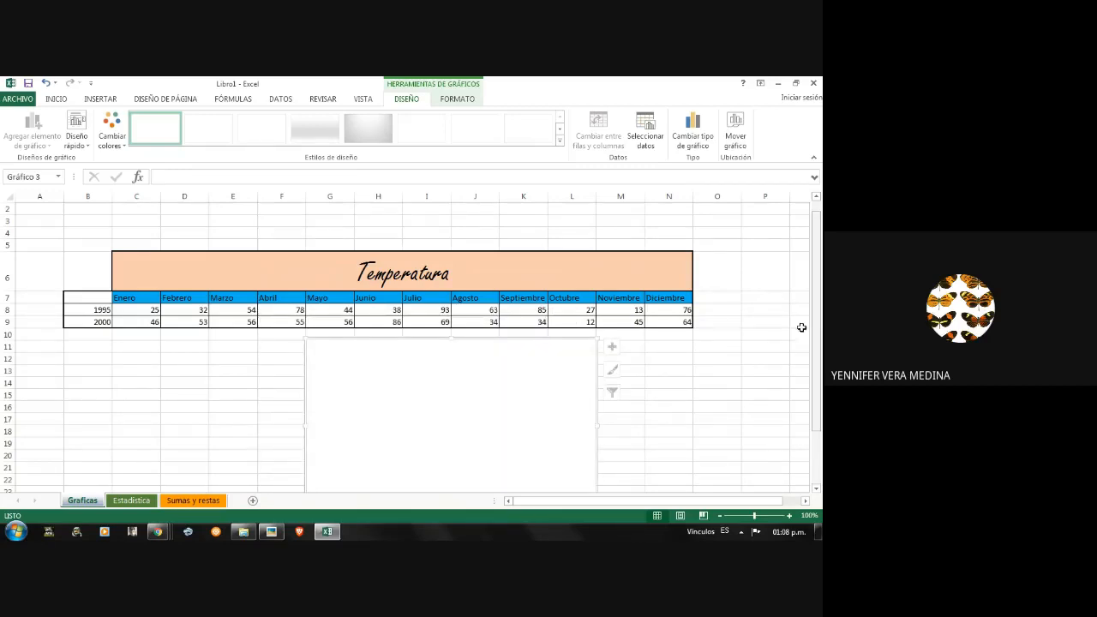
drag(421, 411, 385, 412)
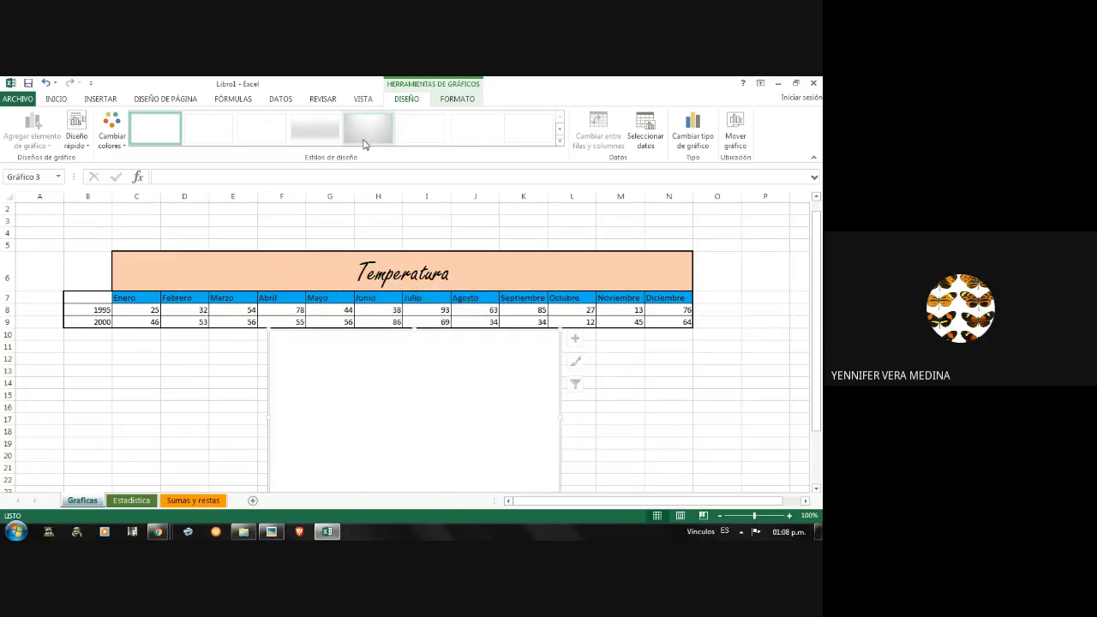
- Try several chart styles on the blank chart and apply the fifth one, with the grey radial gradient background
click(314, 129)
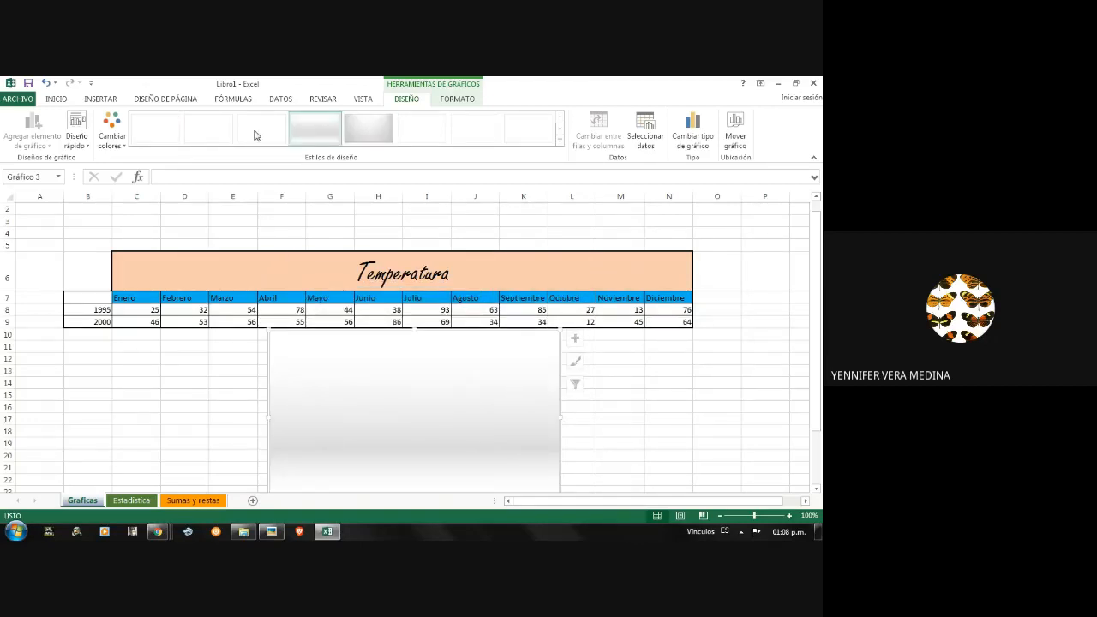
click(208, 128)
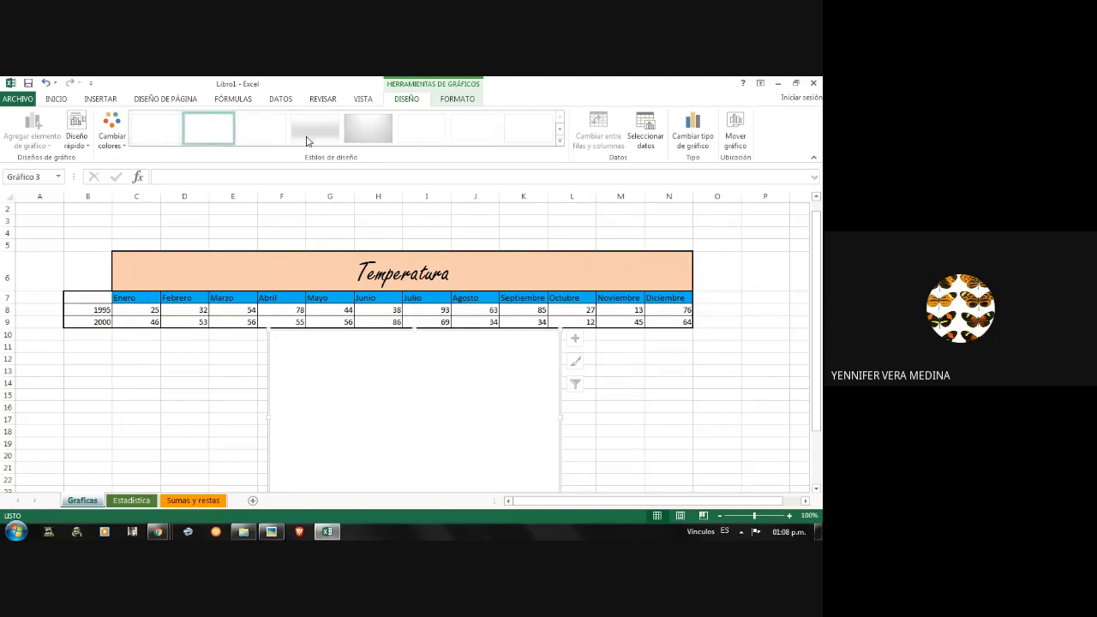
click(369, 135)
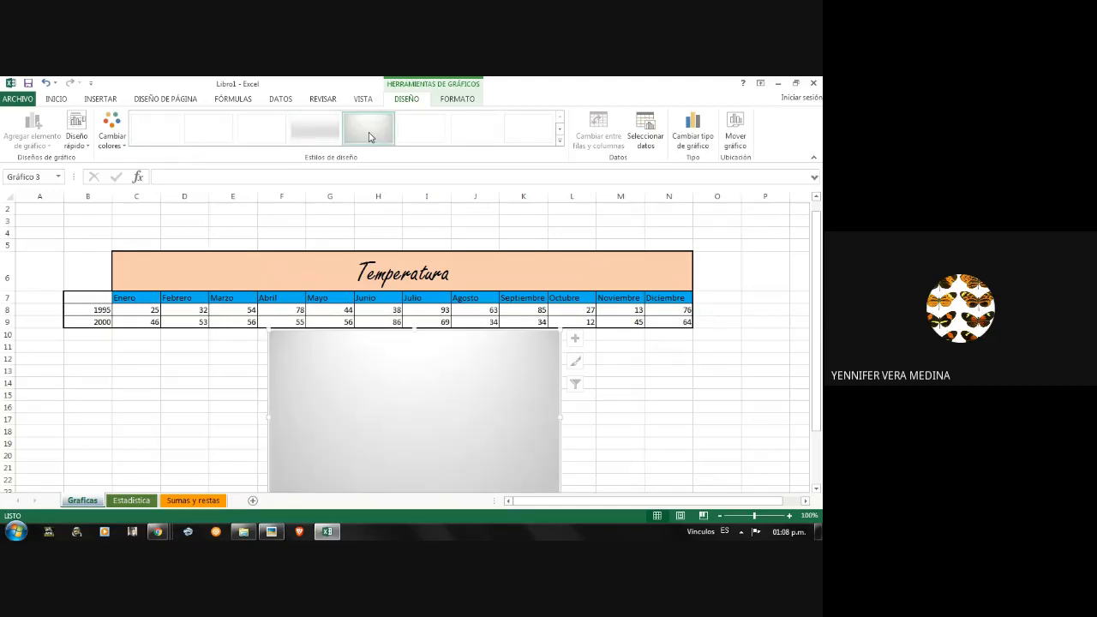
- Open the data source selection for the blank chart
click(649, 142)
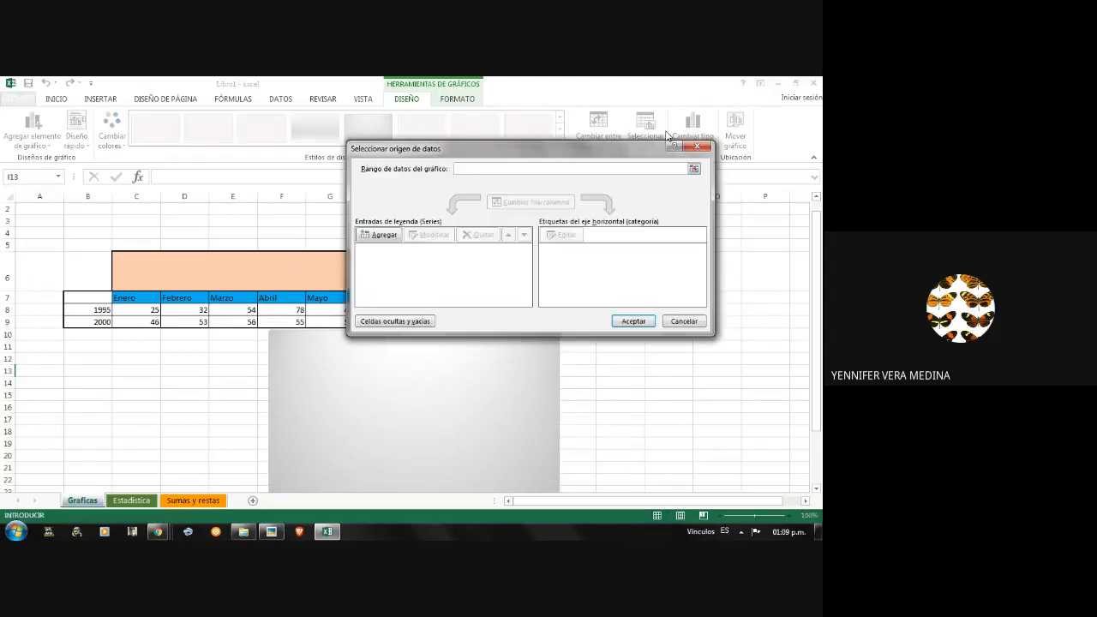
click(697, 147)
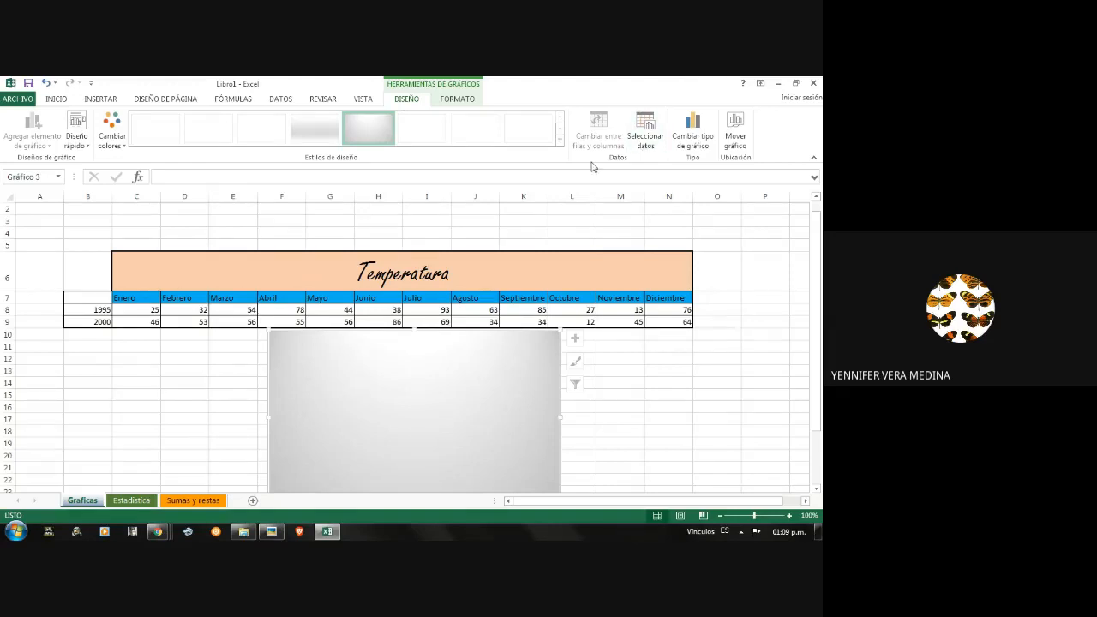
click(639, 134)
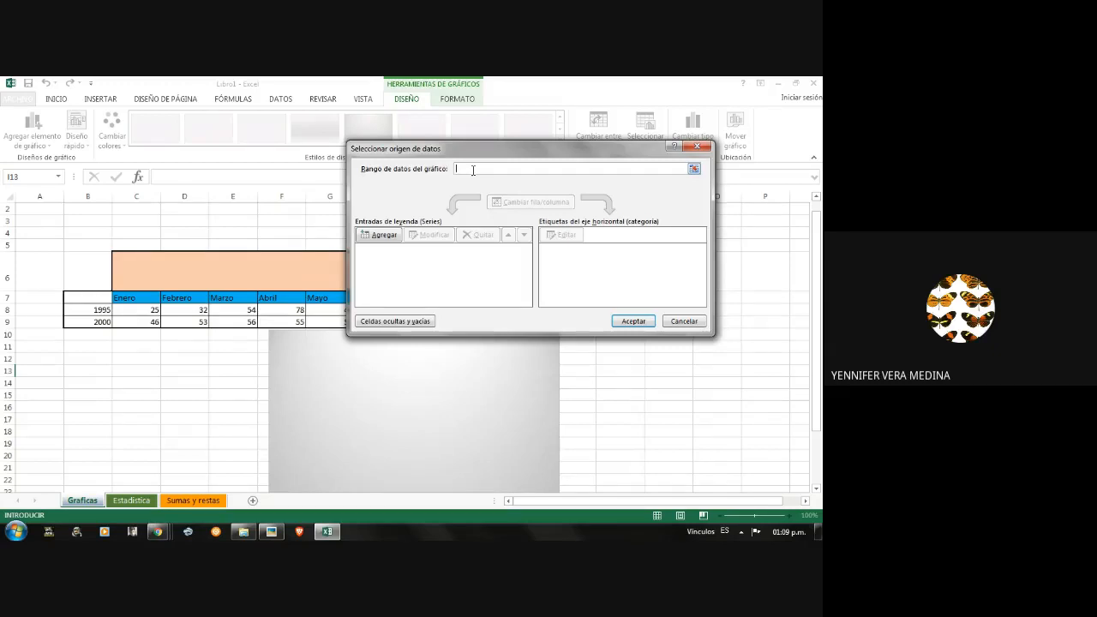
text(kkhh)
key(BackSpace)
key(BackSpace)
key(BackSpace)
key(BackSpace)
- Set the chart's data range to the 1995 temperatures in C8:N8 of the Graficas sheet
click(696, 169)
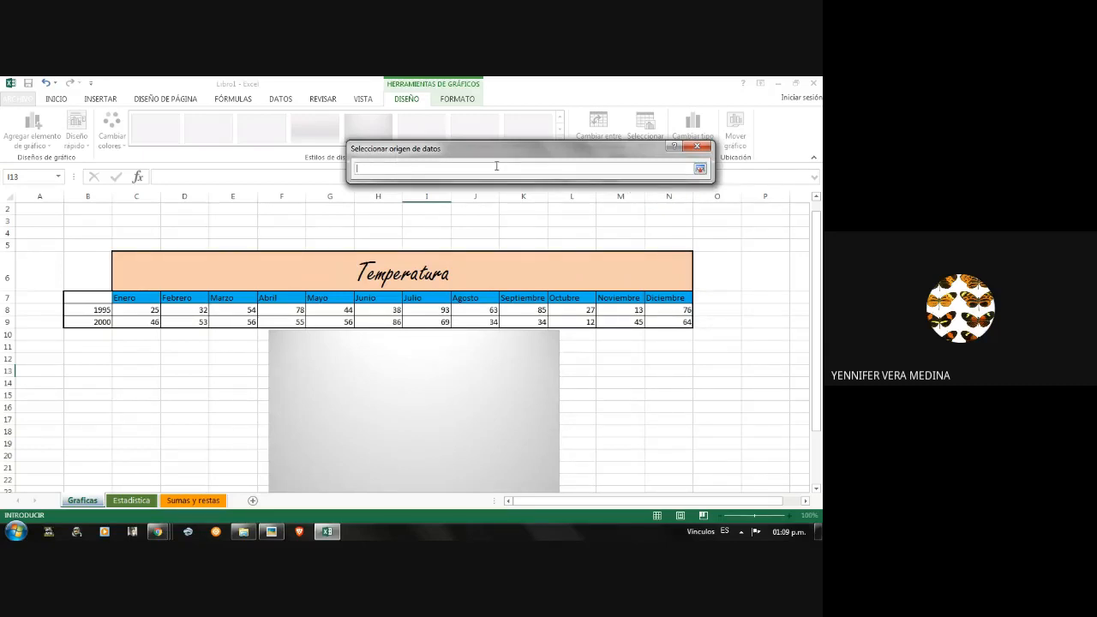
click(142, 308)
drag(141, 308, 682, 311)
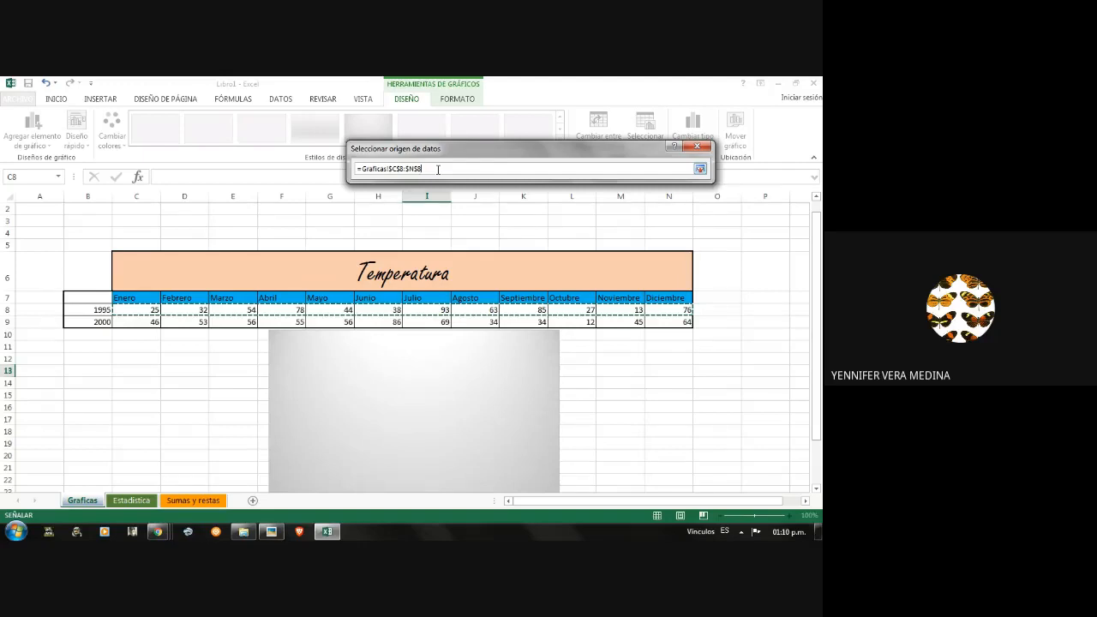
key(Return)
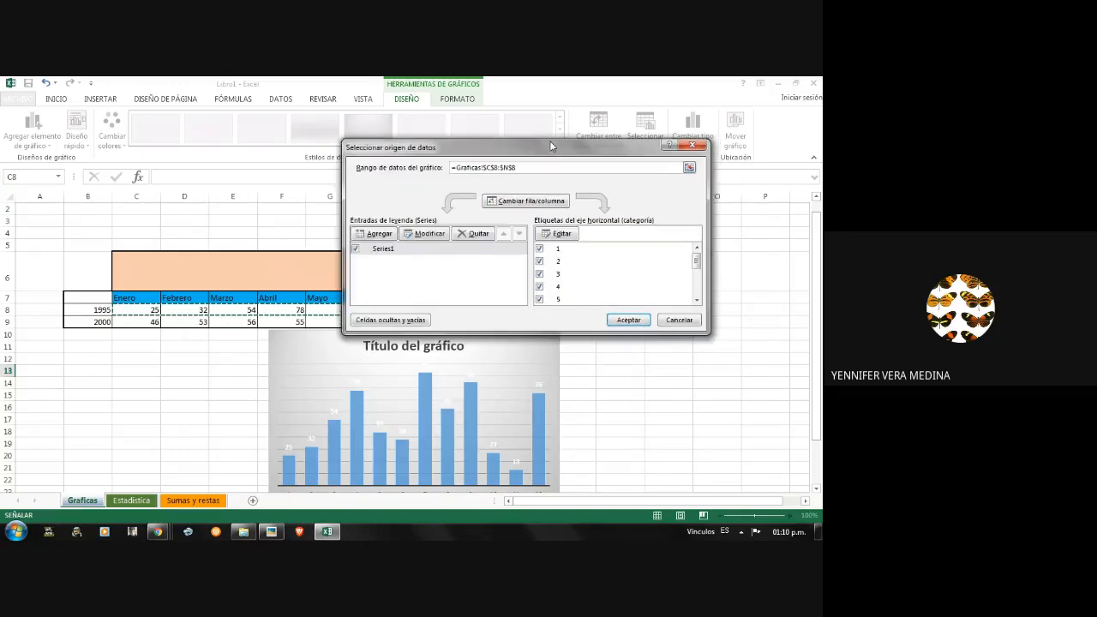
- Move the data source dialog below the Temperatura table so that it no longer covers the data rows
drag(550, 141, 540, 129)
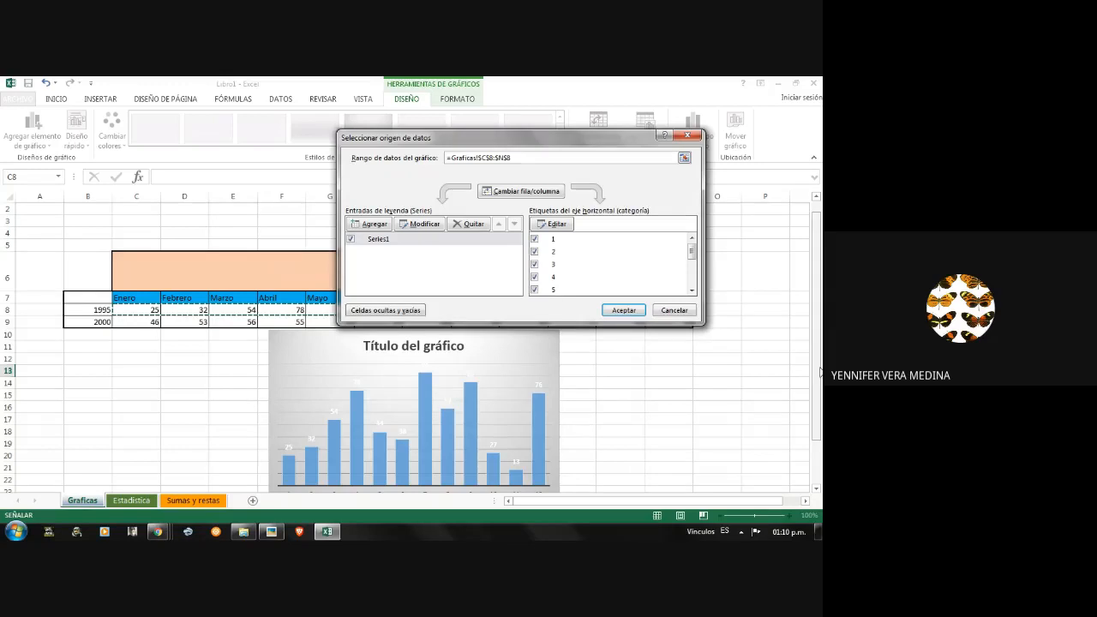
scroll(363, 417, down, 1)
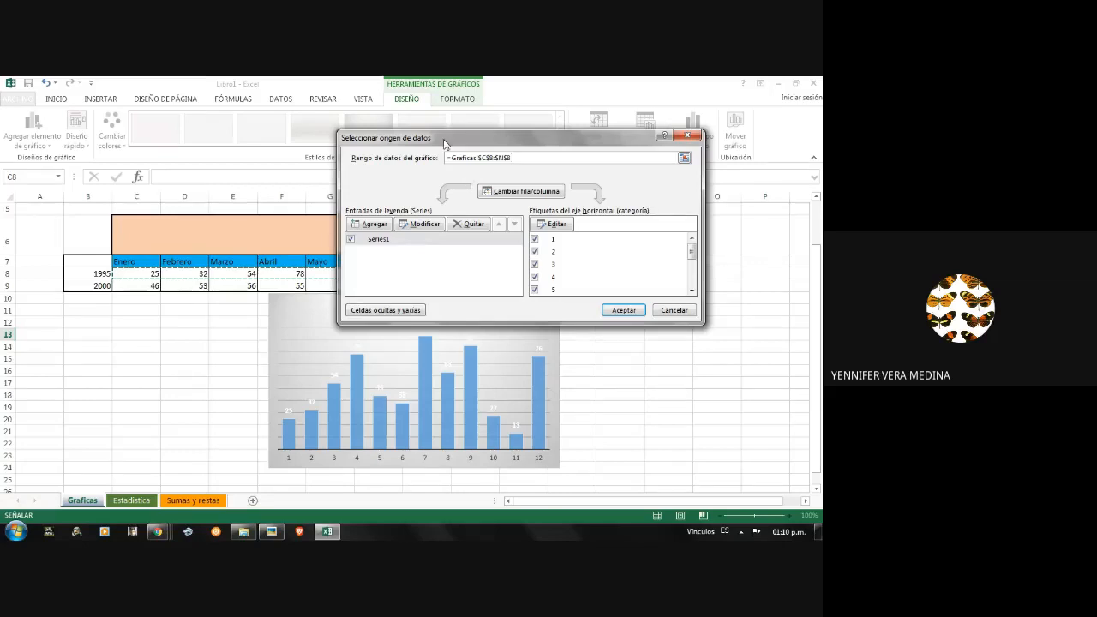
drag(444, 143, 362, 88)
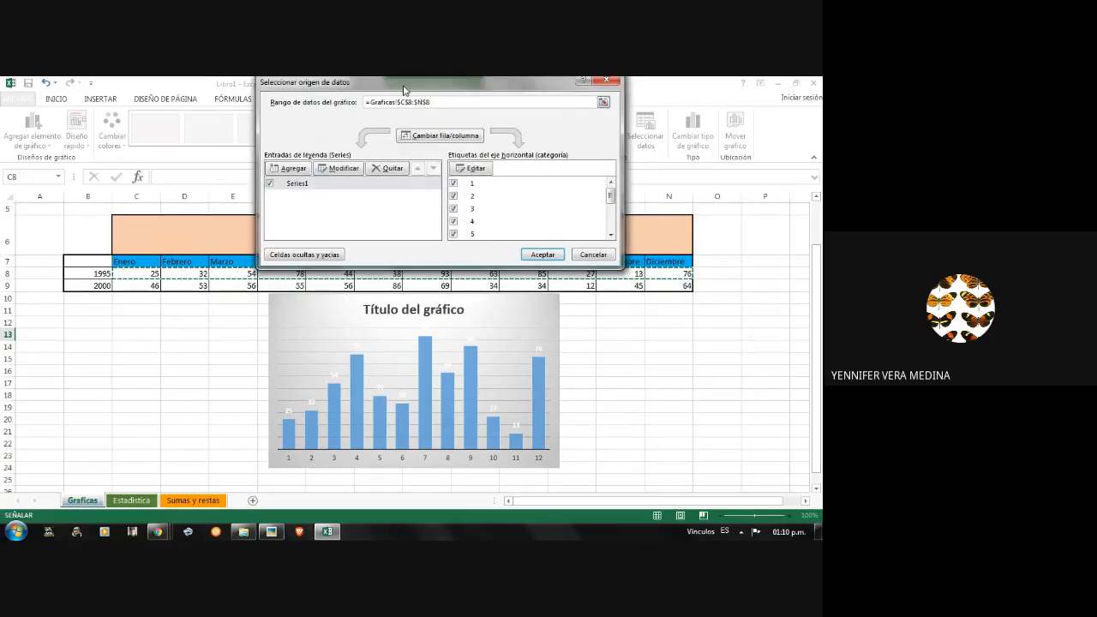
drag(403, 89, 651, 305)
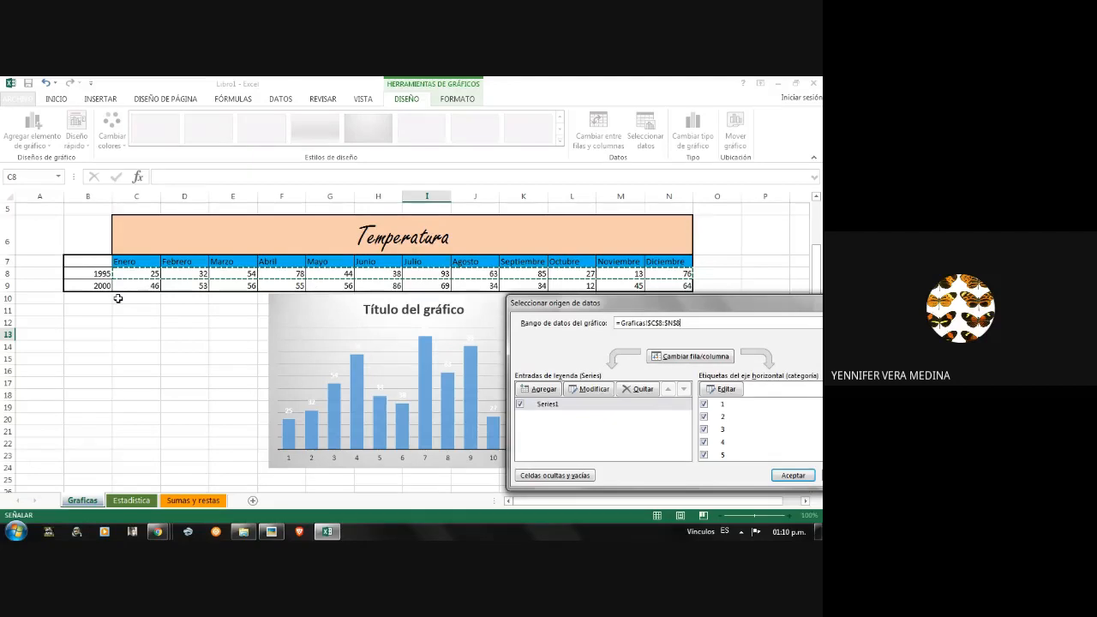
click(94, 287)
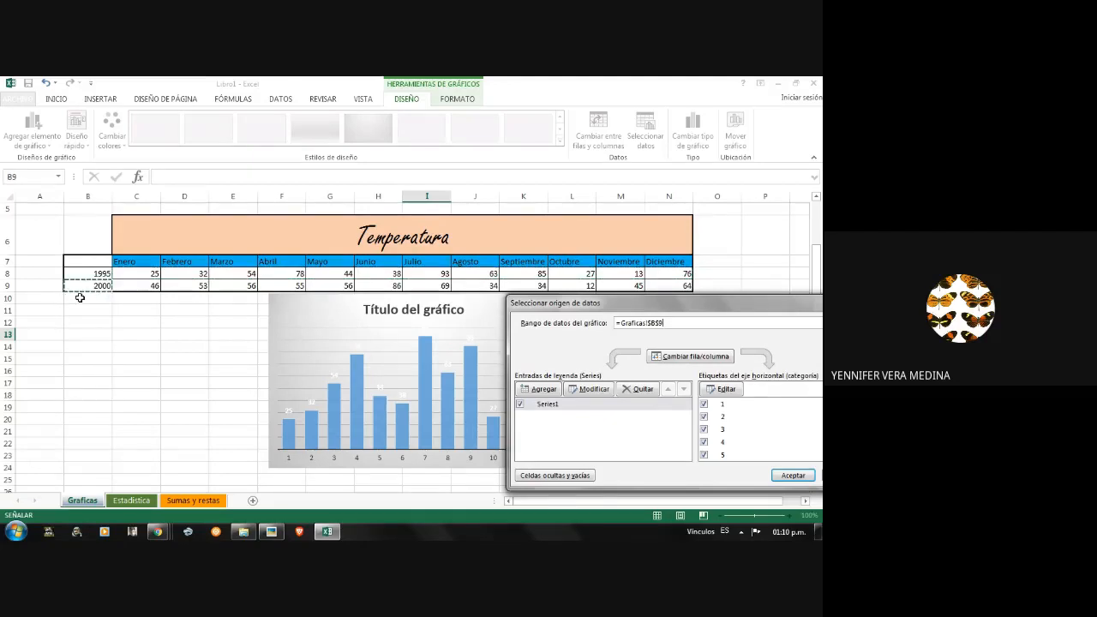
click(96, 274)
click(135, 273)
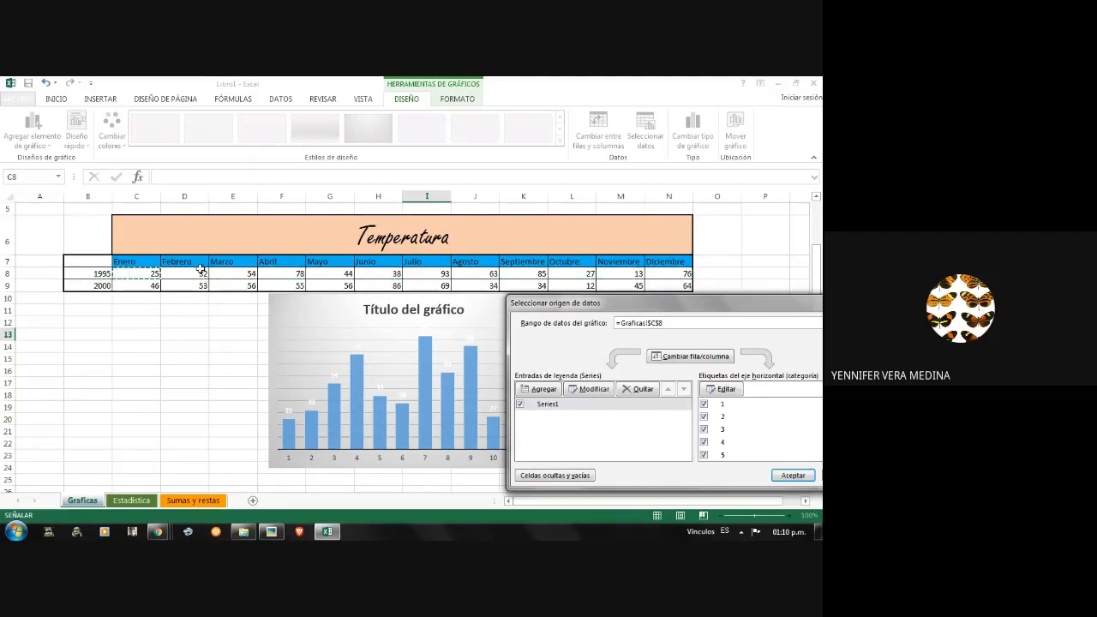
click(201, 270)
click(238, 273)
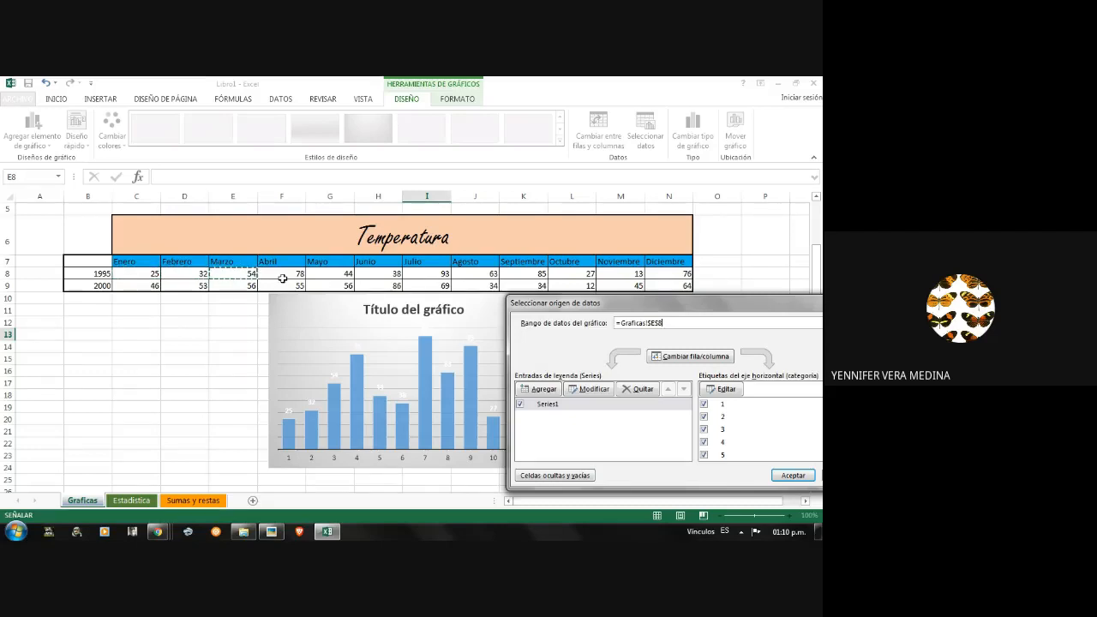
click(284, 275)
click(329, 275)
click(386, 271)
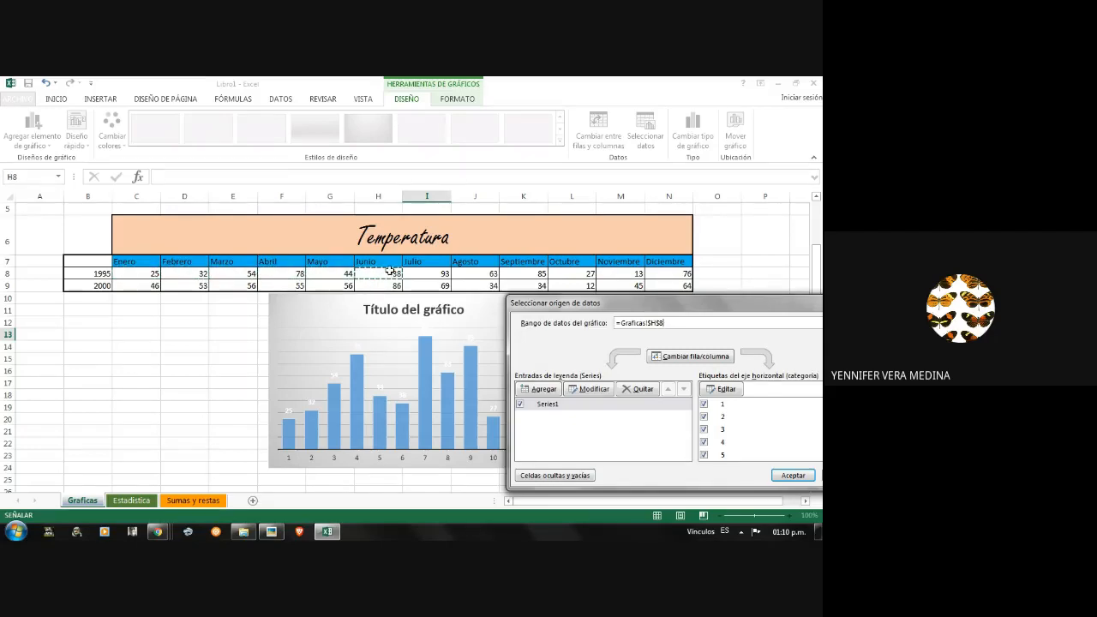
click(444, 276)
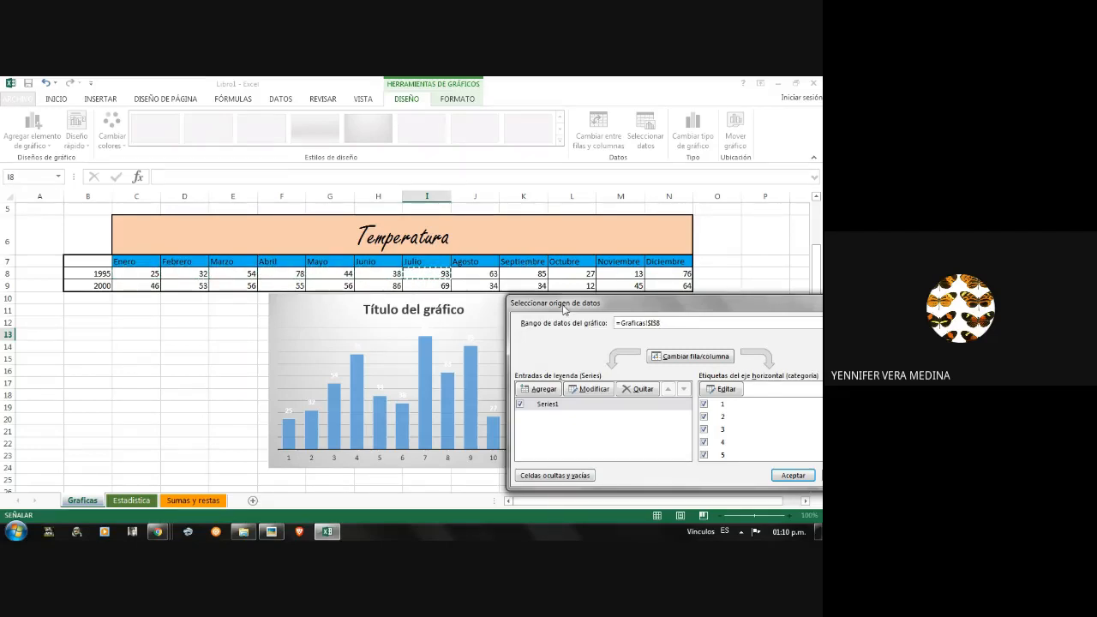
- Set the chart's horizontal axis labels to the month names in C7:N7, Enero to Diciembre
drag(566, 306, 684, 352)
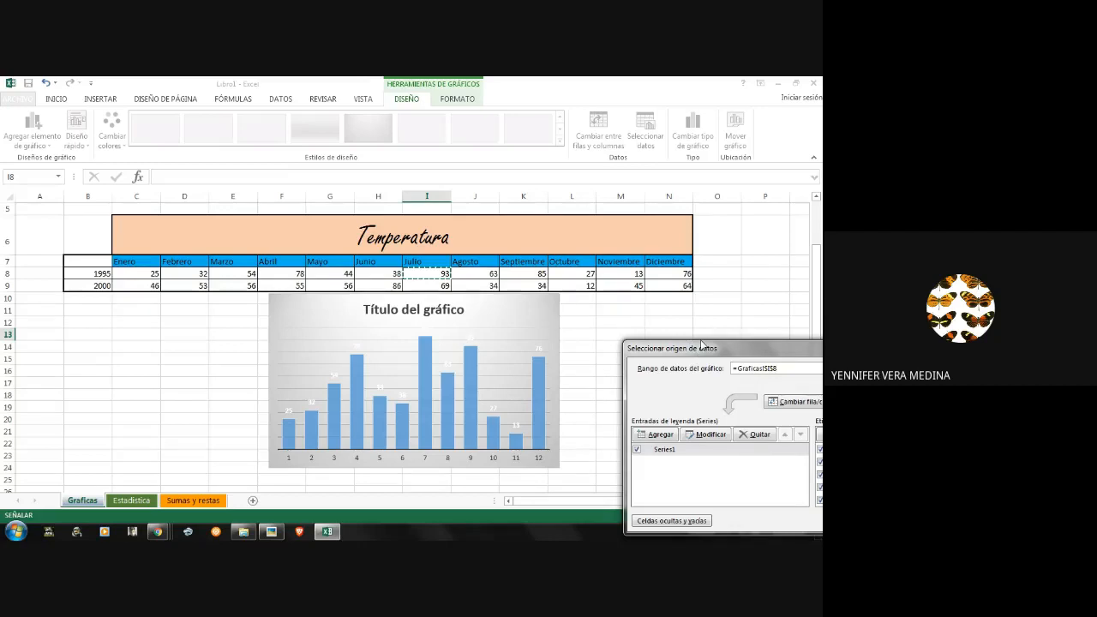
drag(701, 345, 155, 102)
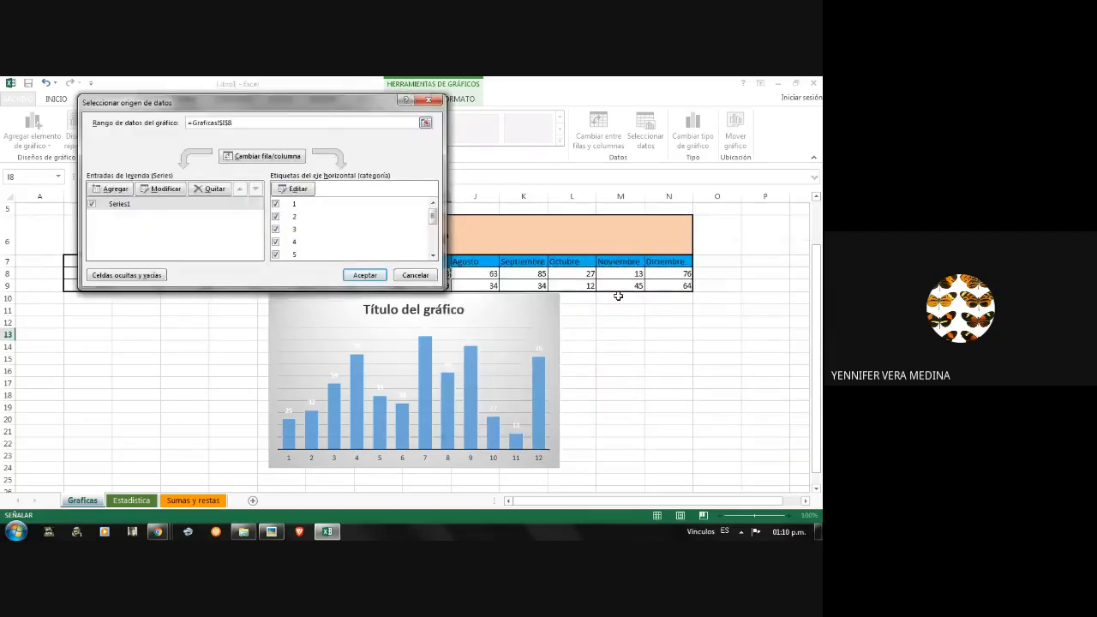
drag(254, 102, 471, 101)
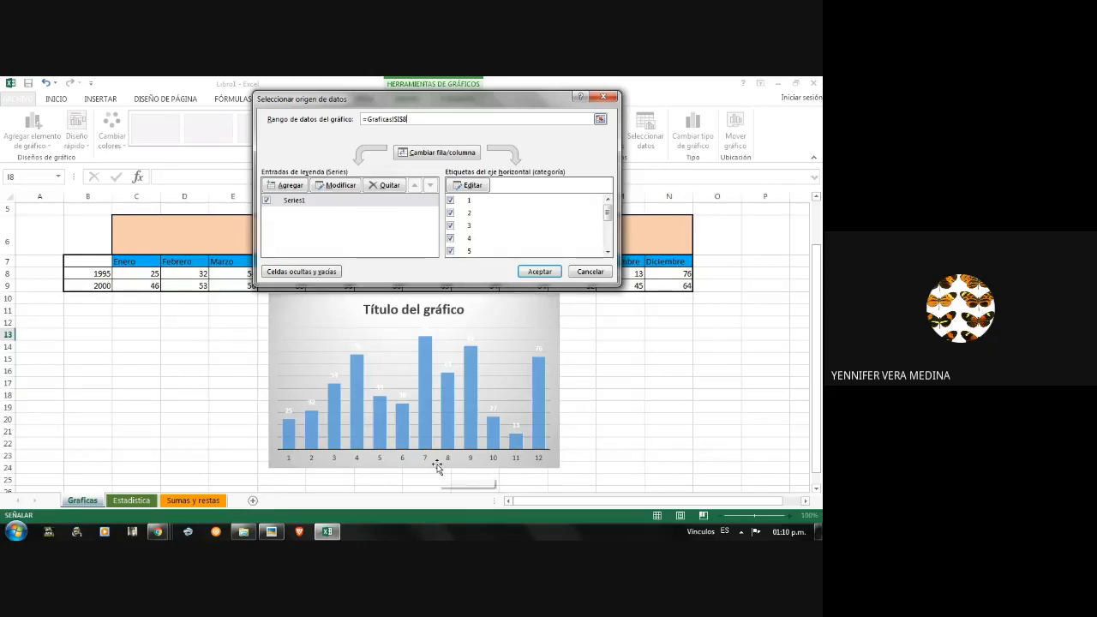
mouse_move(337, 409)
click(473, 190)
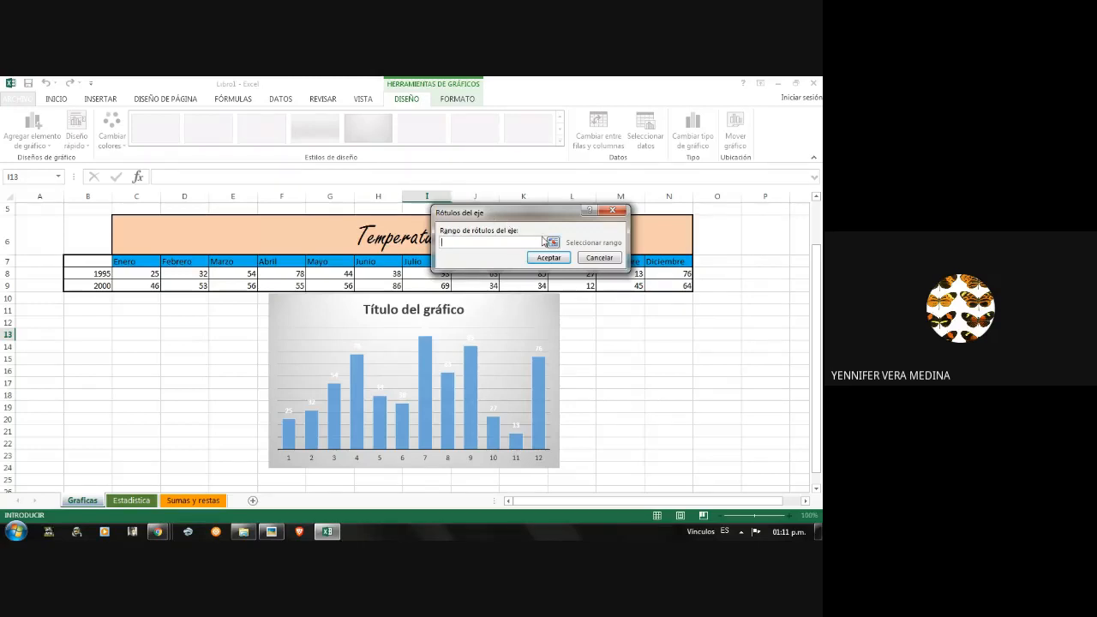
click(553, 243)
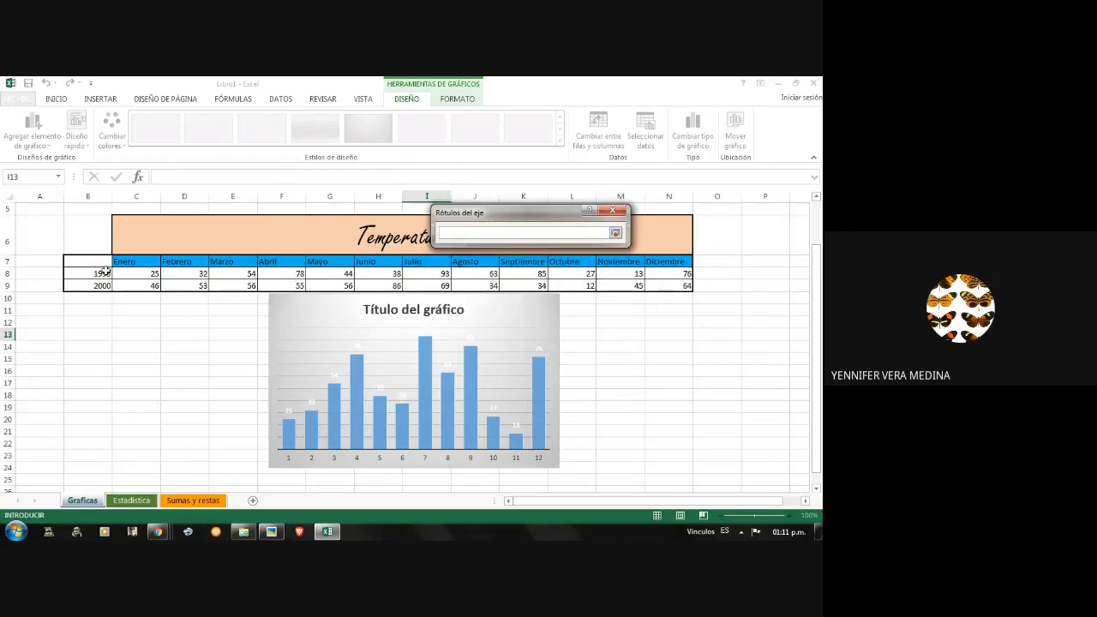
drag(114, 261, 265, 267)
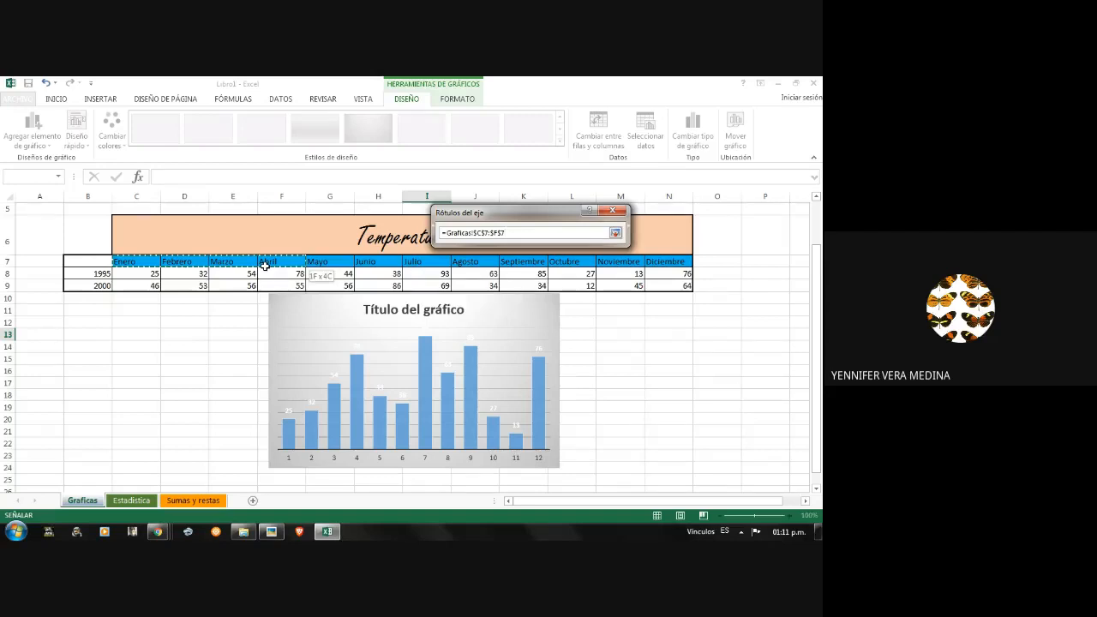
drag(265, 266, 664, 263)
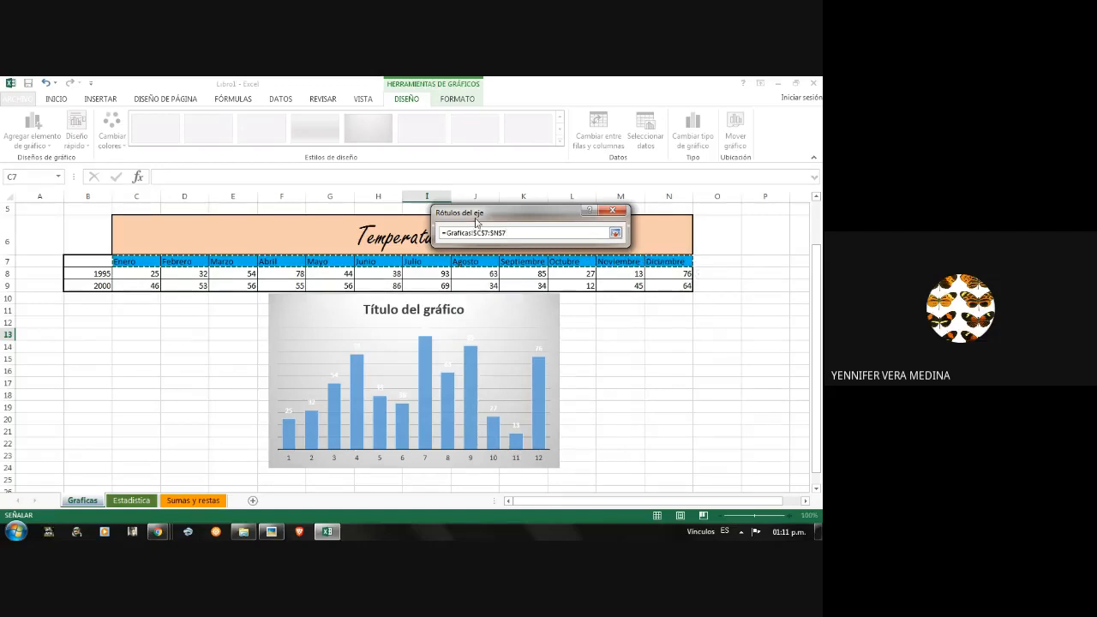
key(Return)
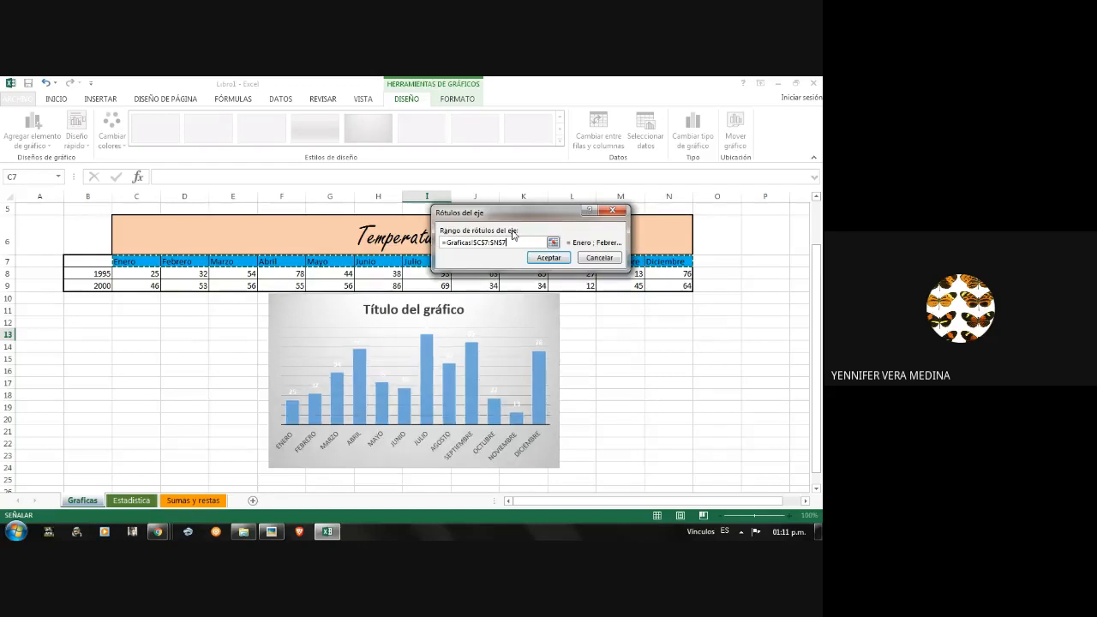
click(547, 258)
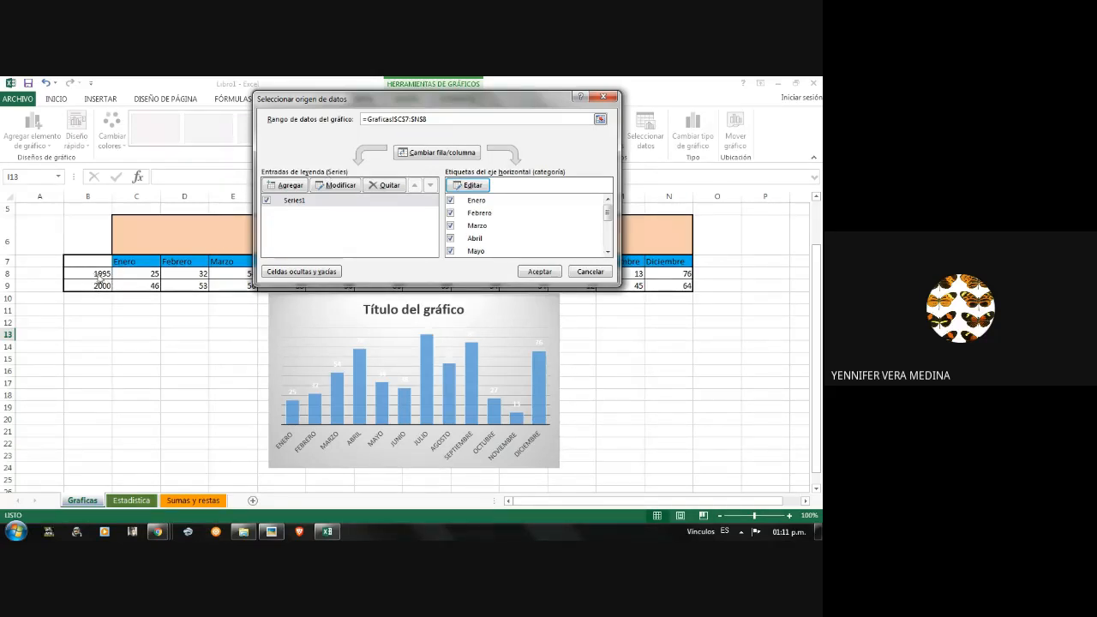
- Name the chart's series from the 1995 cell, B8, and accept the data source settings
click(329, 186)
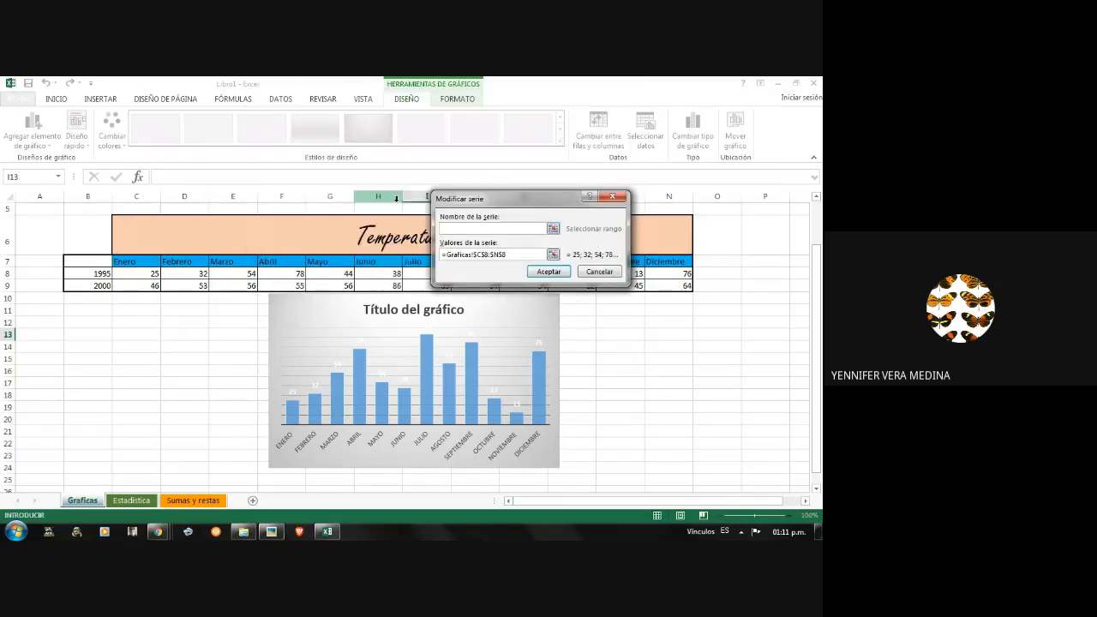
click(554, 226)
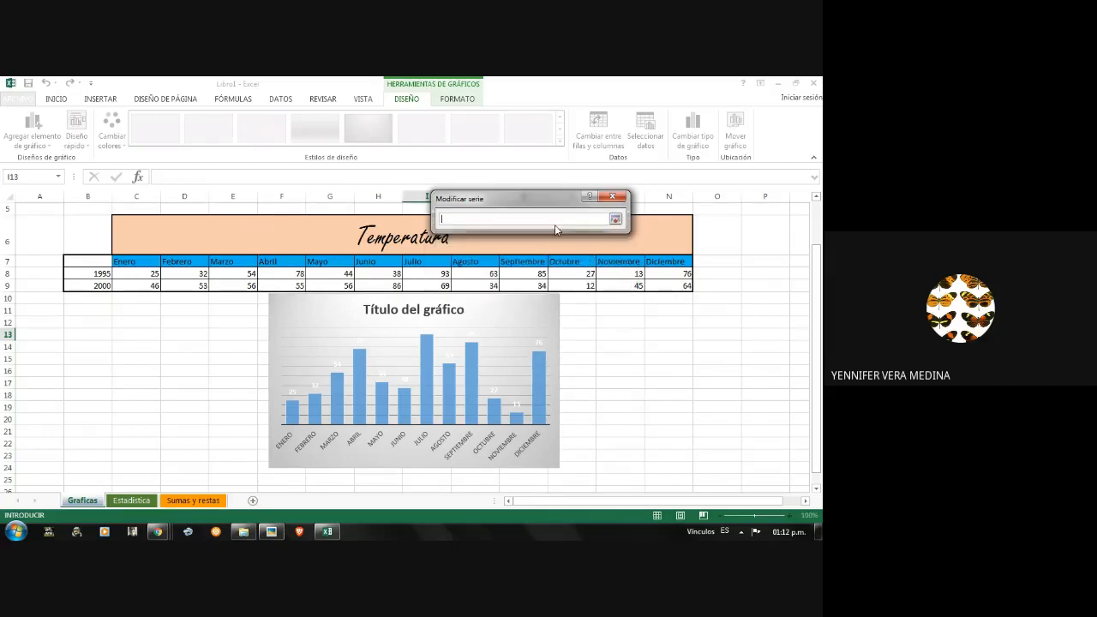
click(101, 274)
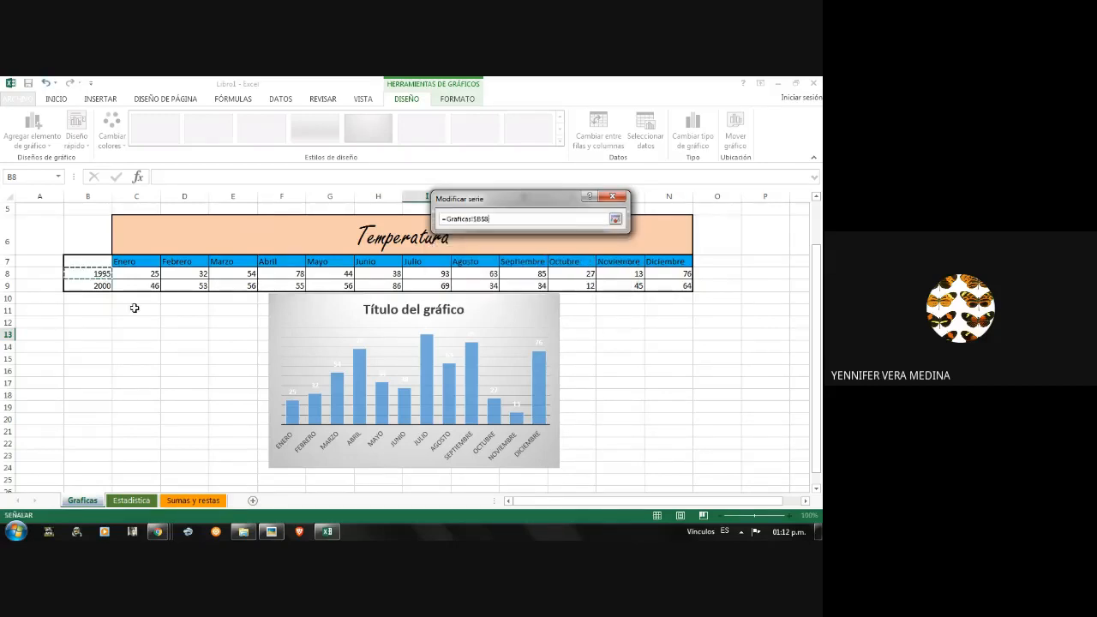
click(615, 219)
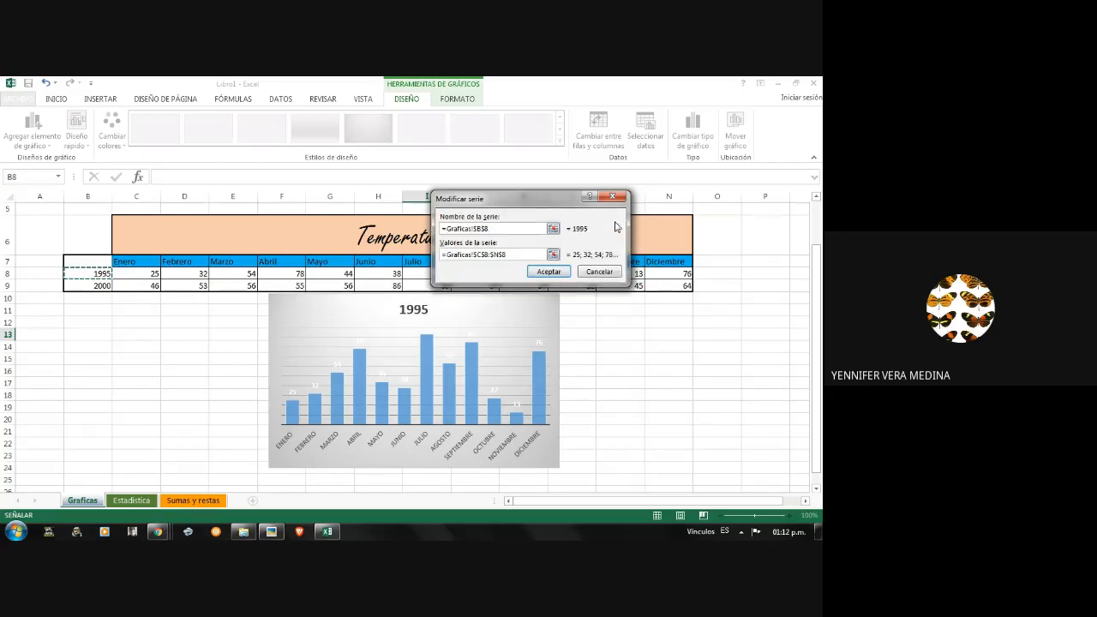
click(552, 271)
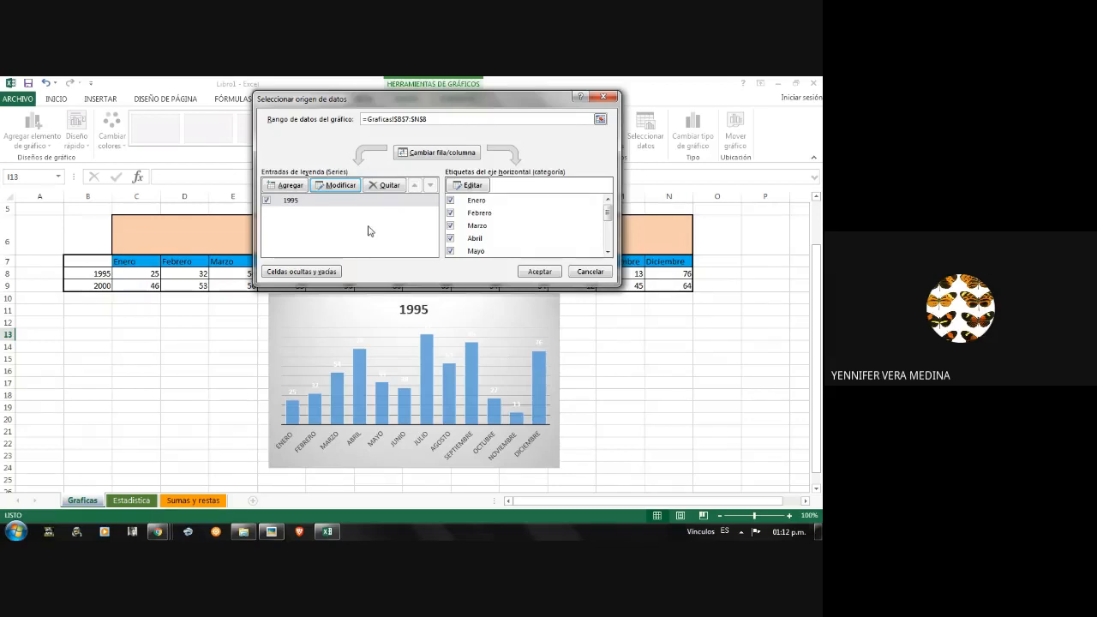
drag(476, 96, 696, 103)
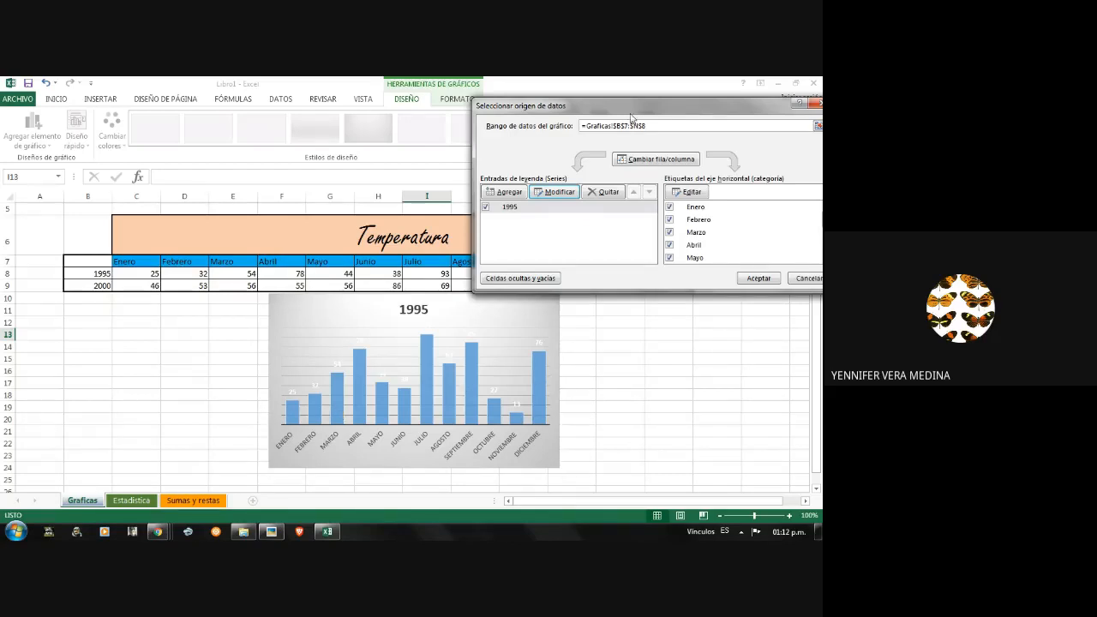
drag(632, 118, 494, 119)
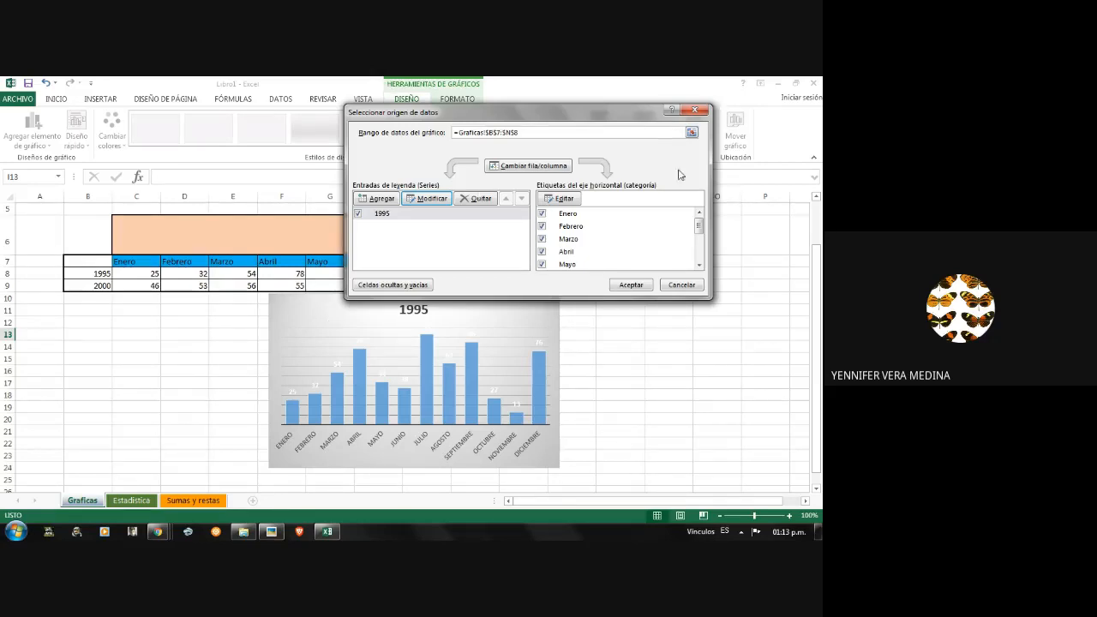
click(630, 285)
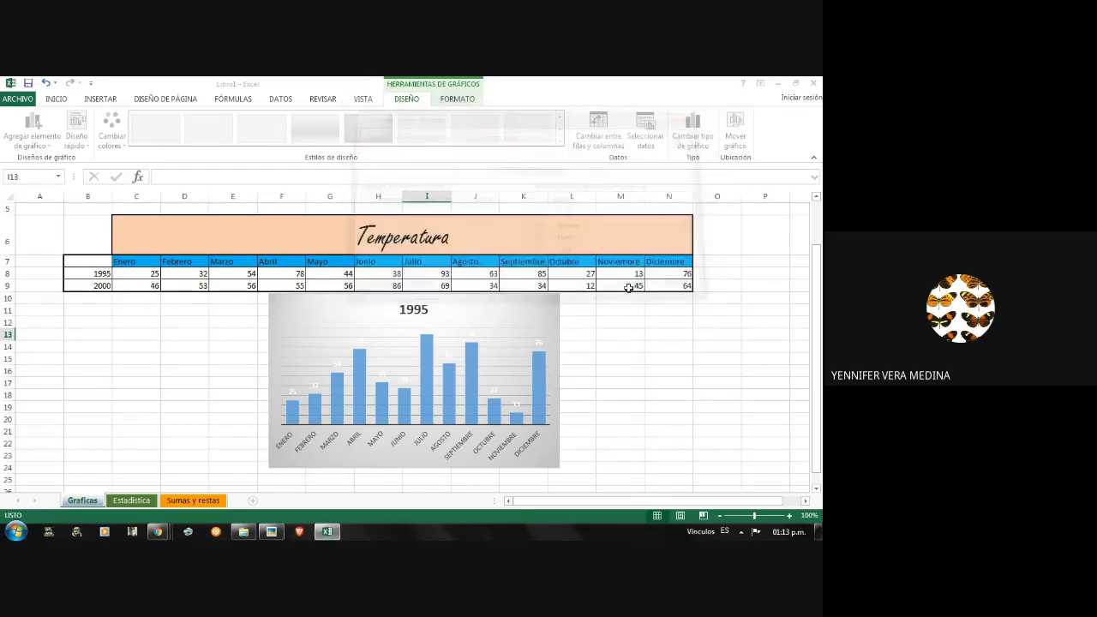
- Replace the chart's title text with "Variacion de T 1995"
click(477, 367)
click(415, 310)
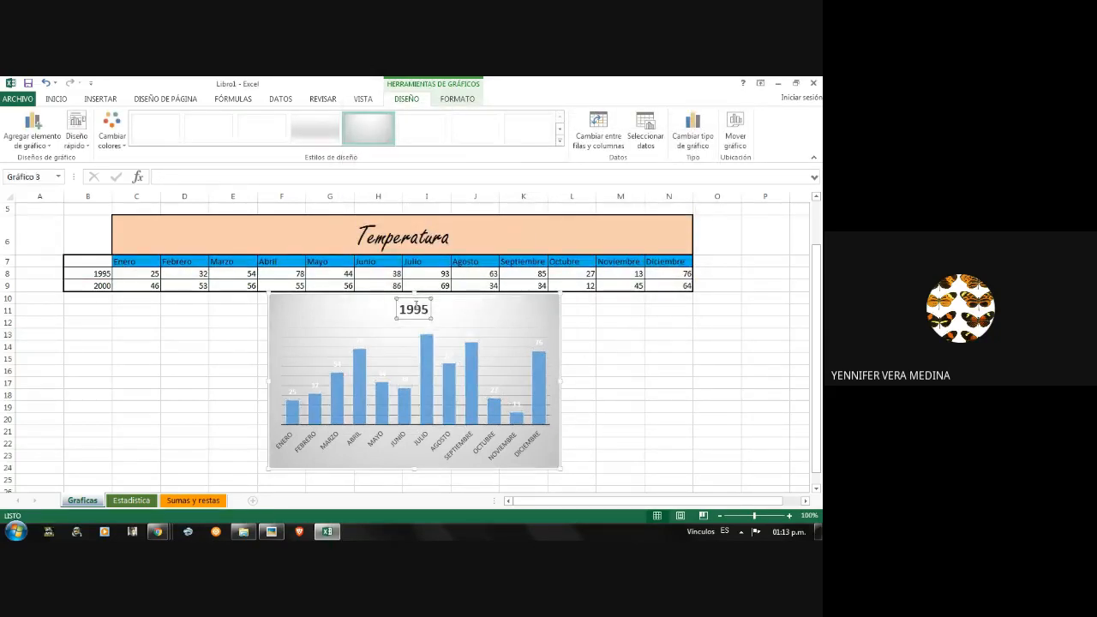
double_click(416, 305)
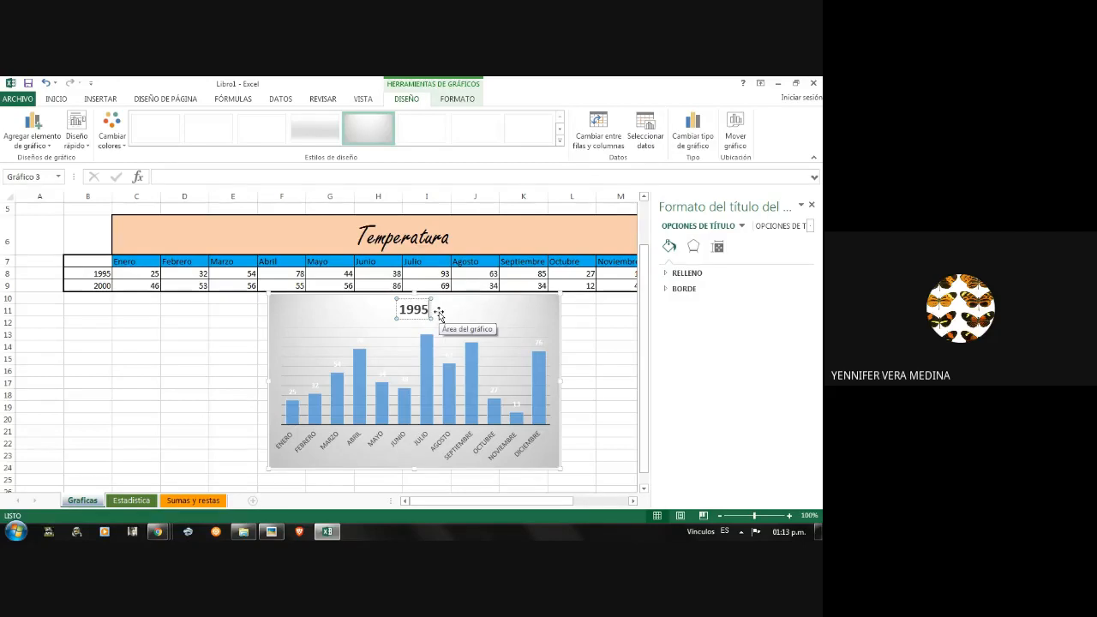
key(BackSpace)
key(BackSpace)
key(BackSpace)
key(BackSpace)
text(VA)
key(BackSpace)
text(r)
key(BackSpace)
text(ariacion de T)
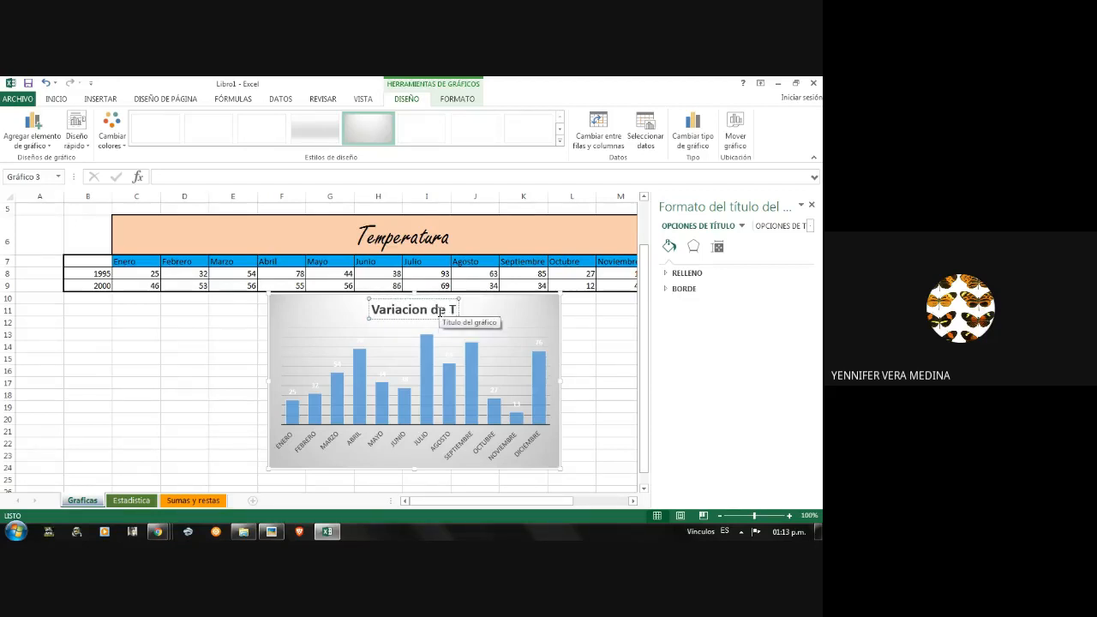
text( 1)
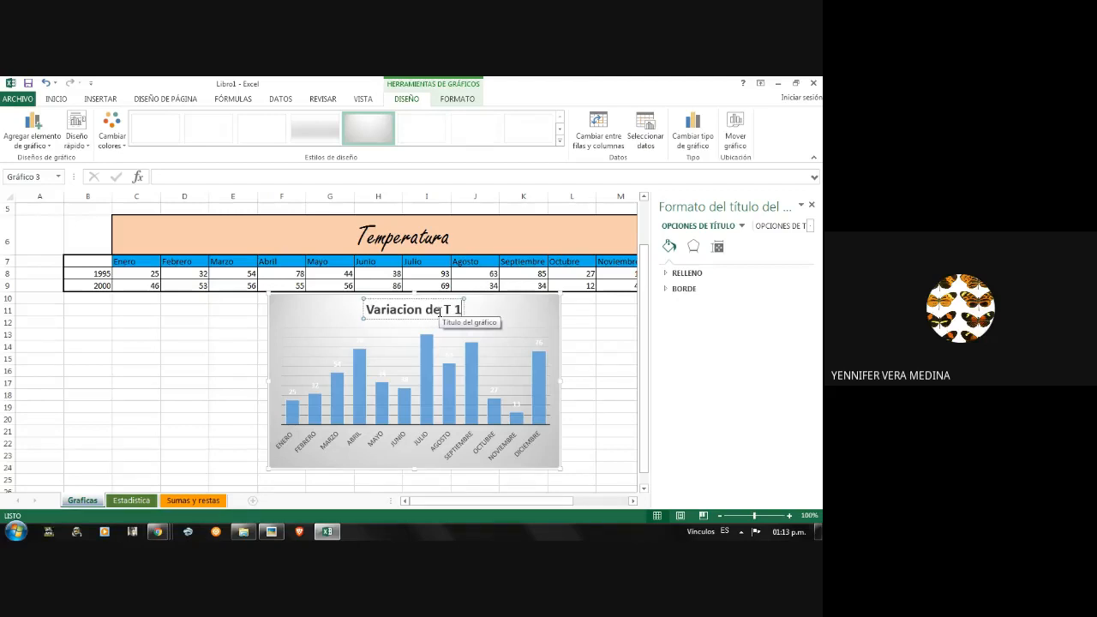
text(995)
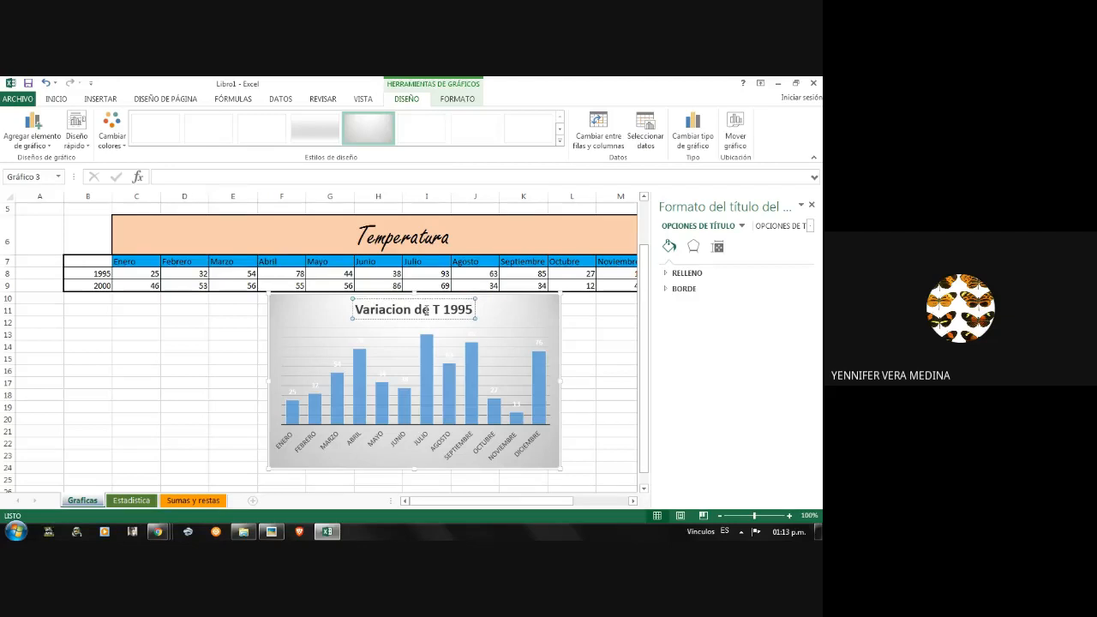
- Change the font of the whole chart title to Aharoni and close the formatting pane
double_click(426, 310)
double_click(390, 314)
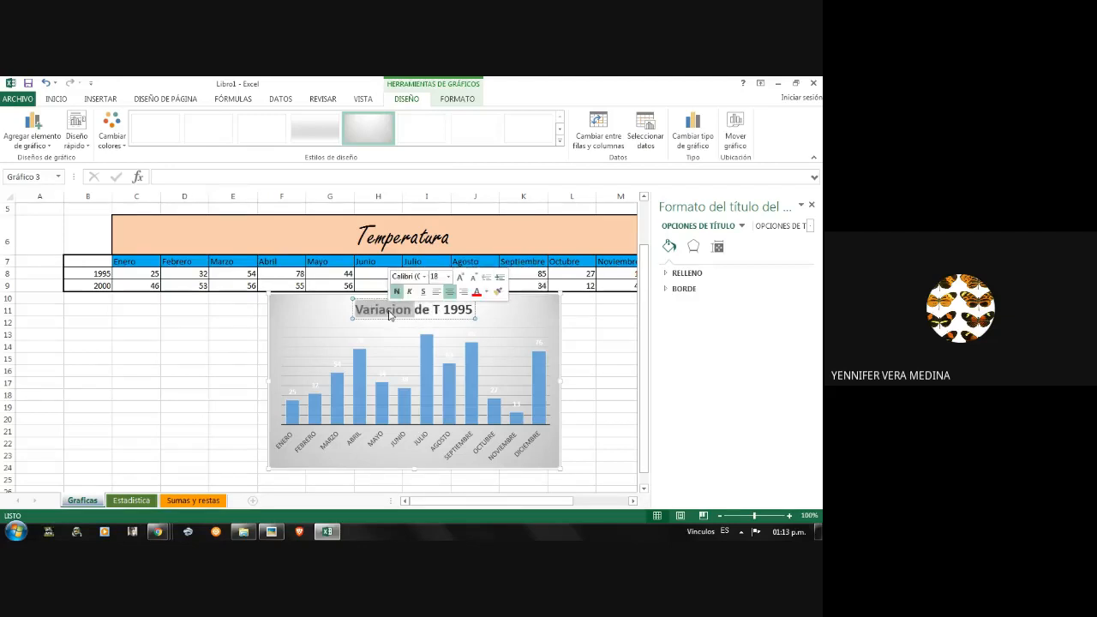
drag(468, 311, 354, 310)
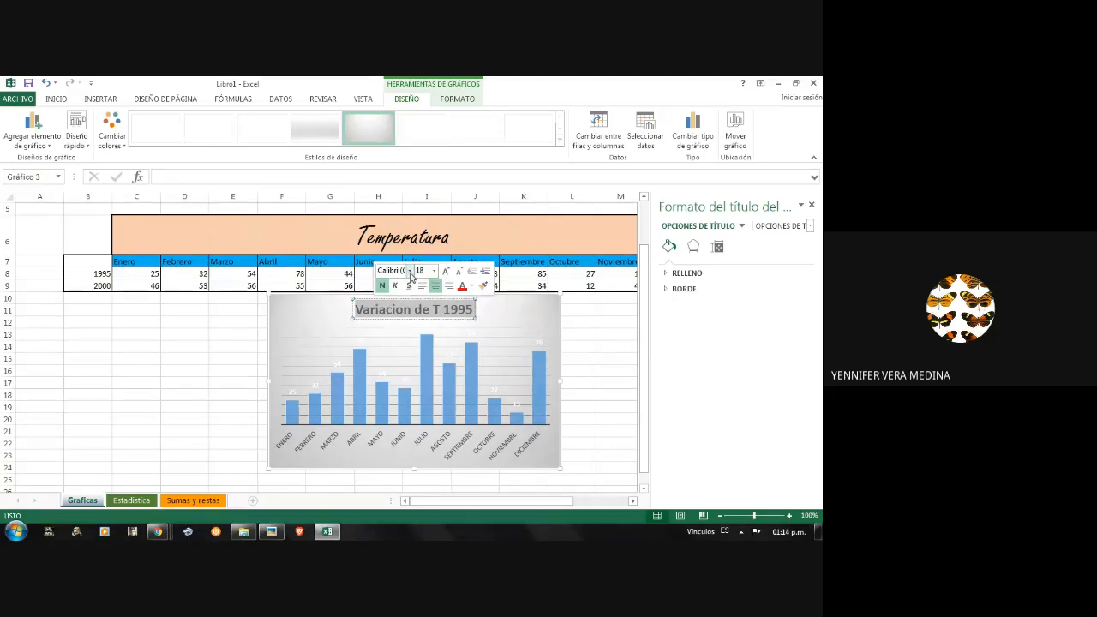
click(409, 270)
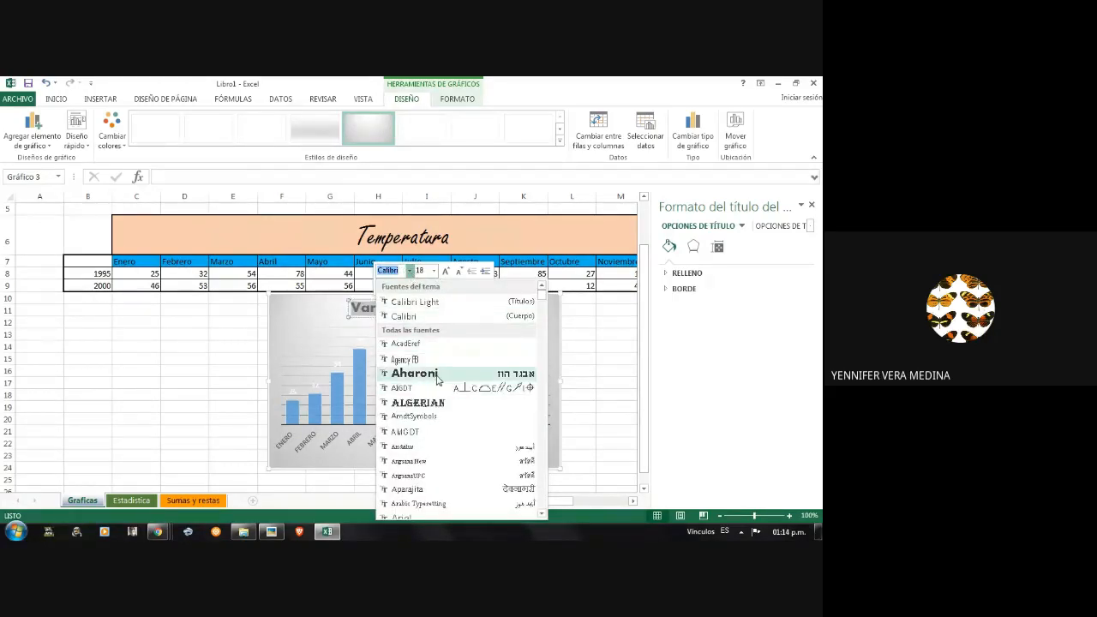
key(Escape)
click(601, 345)
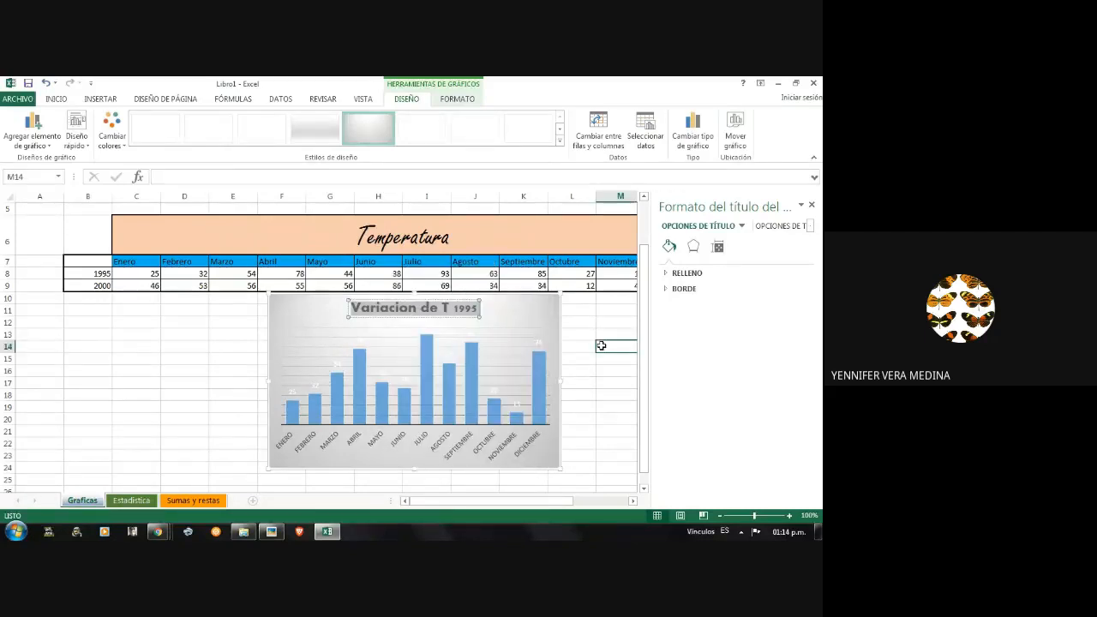
click(514, 346)
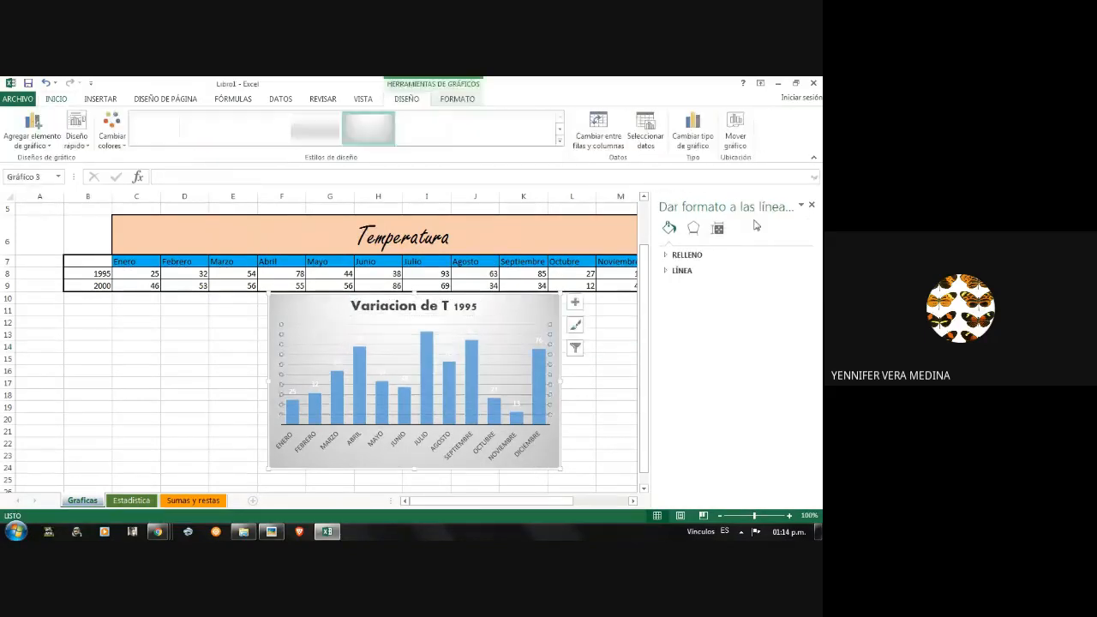
click(813, 205)
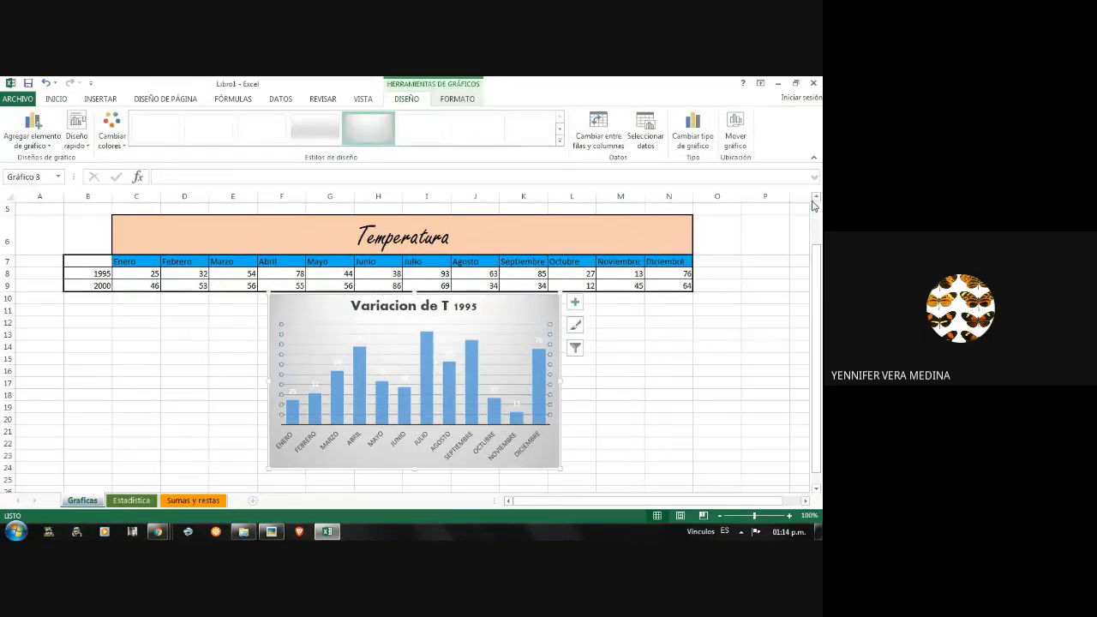
- Preview the line, bar and pie chart types for the 1995 chart and leave without applying any of them
click(508, 321)
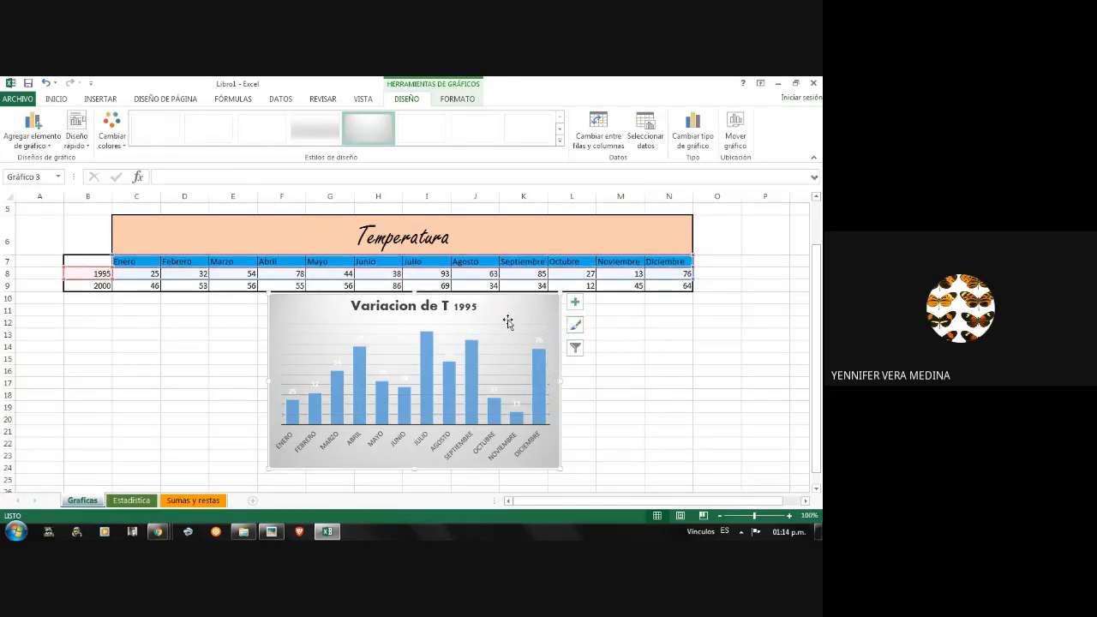
click(701, 146)
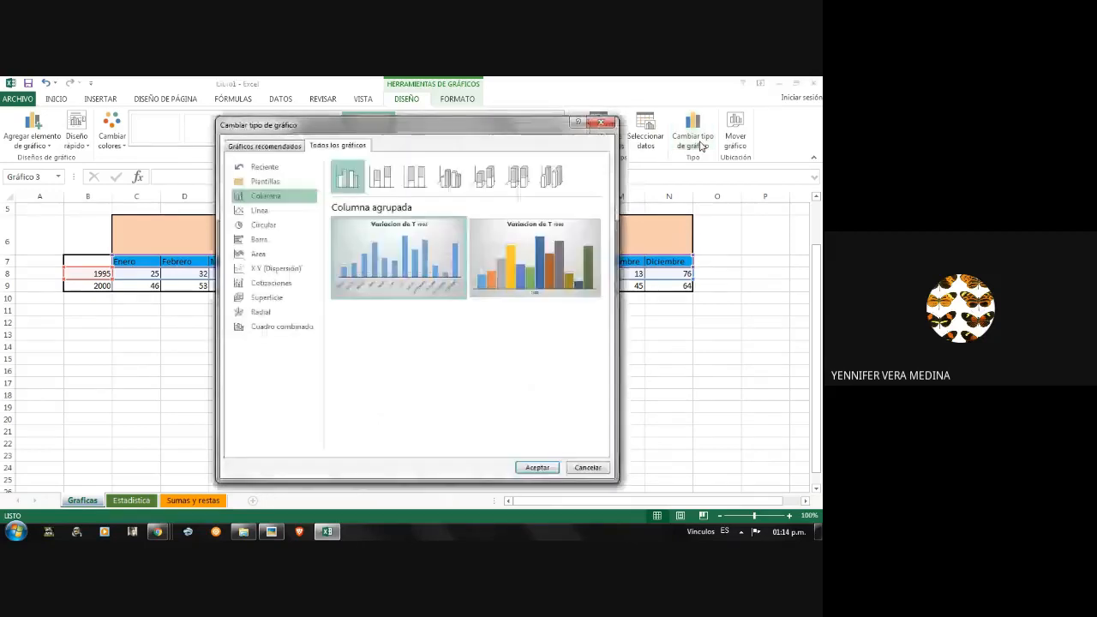
mouse_move(514, 279)
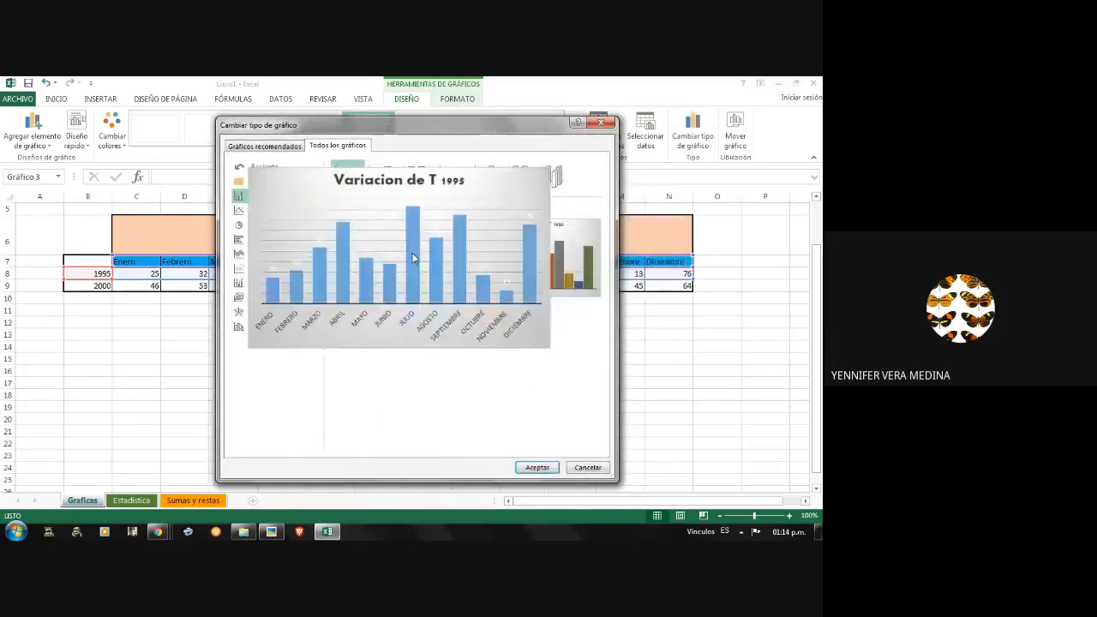
click(259, 210)
mouse_move(370, 279)
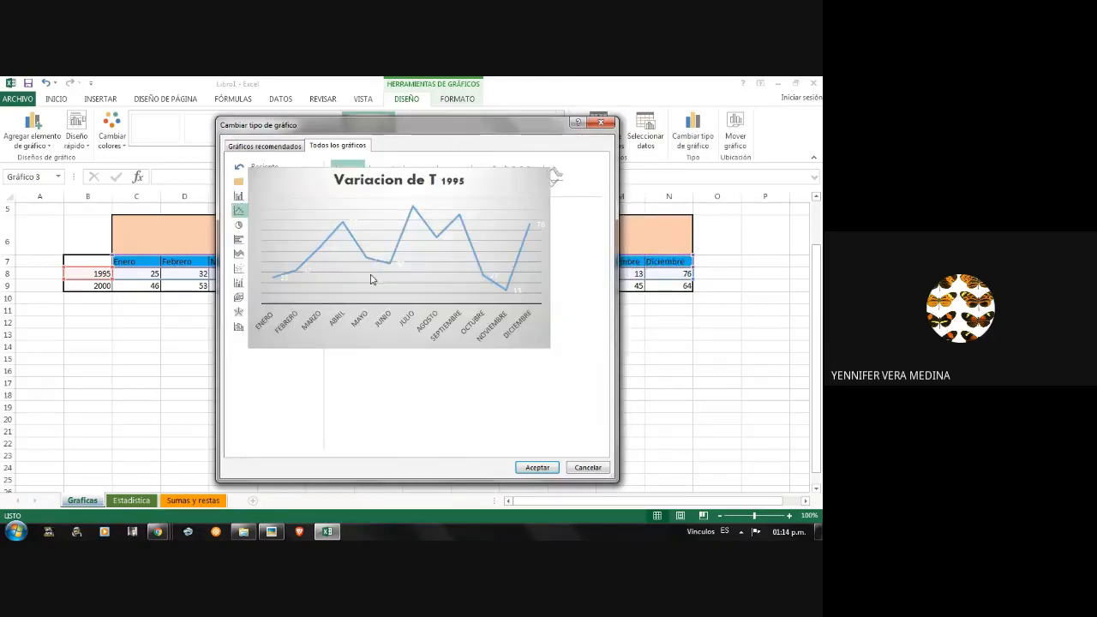
click(259, 239)
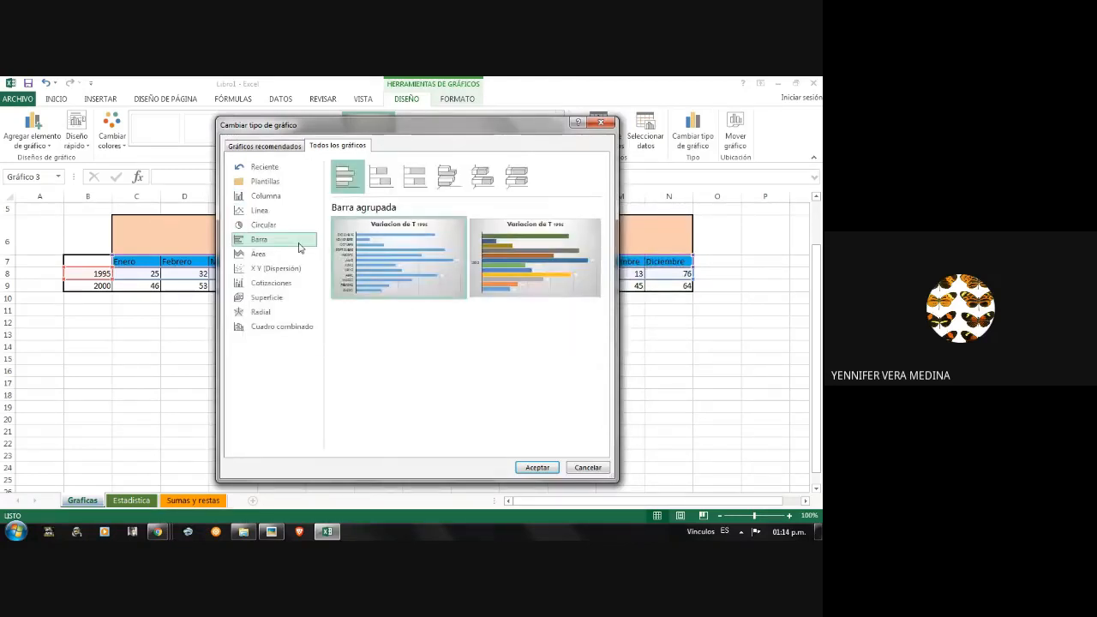
click(240, 226)
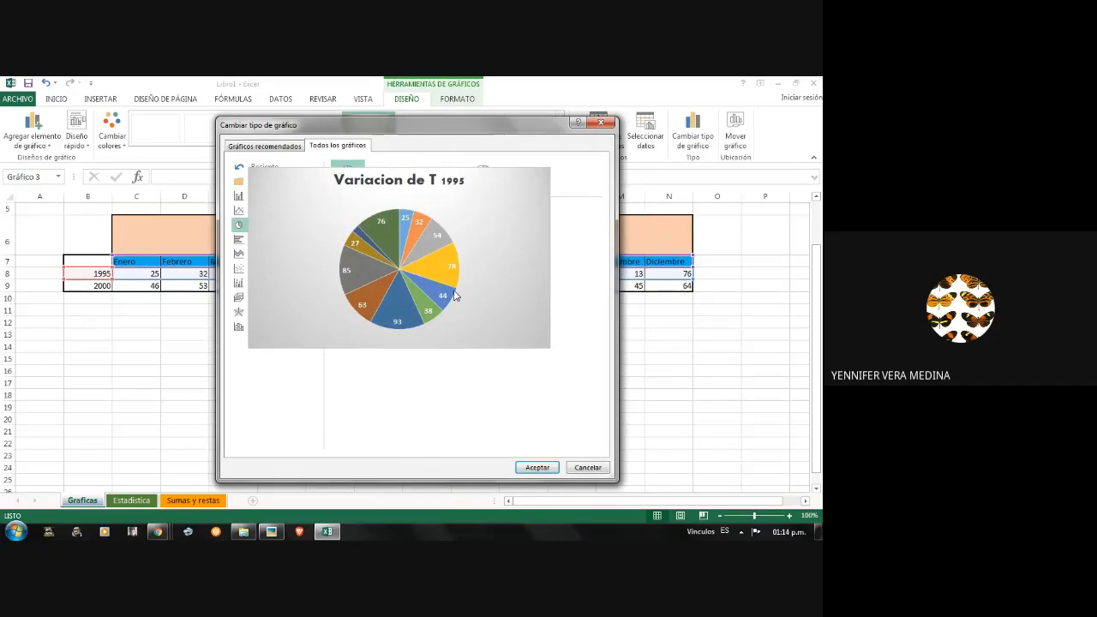
click(602, 125)
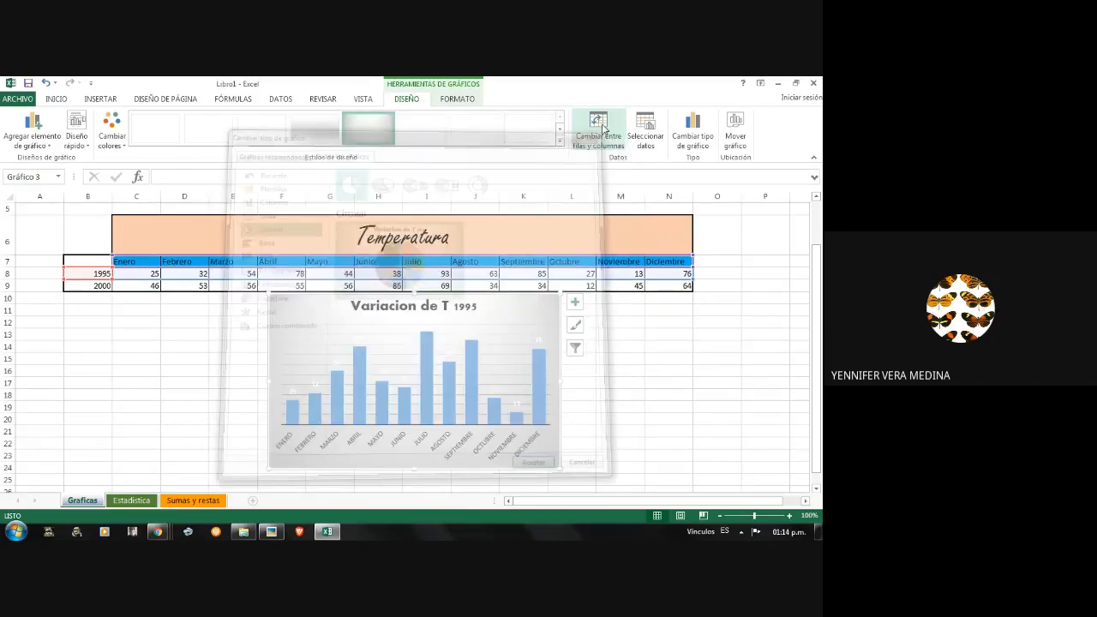
click(457, 98)
click(405, 360)
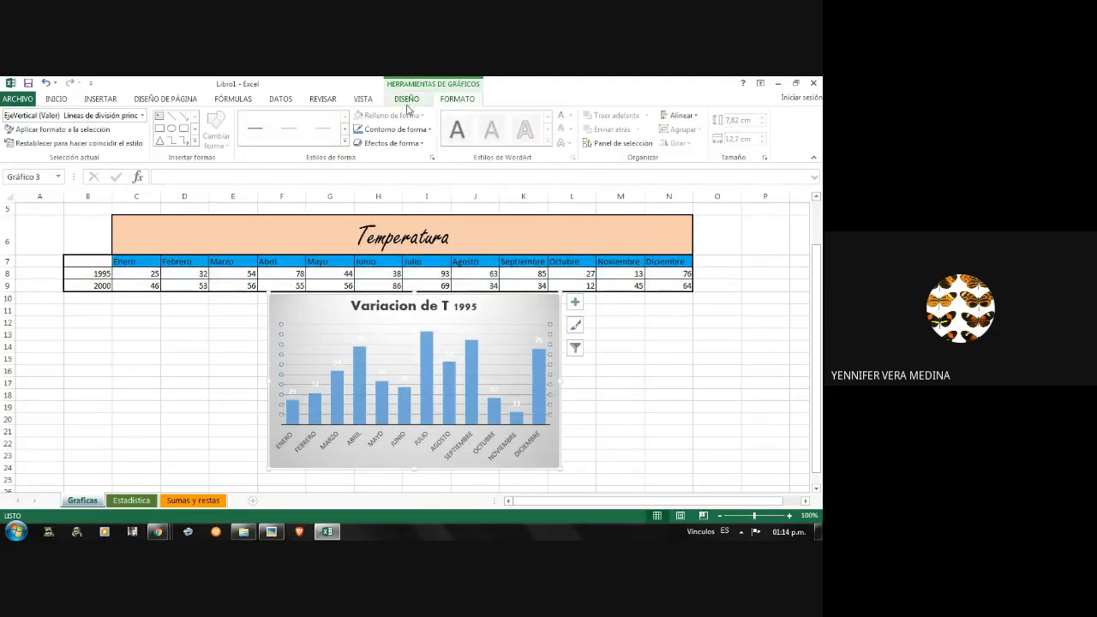
click(407, 98)
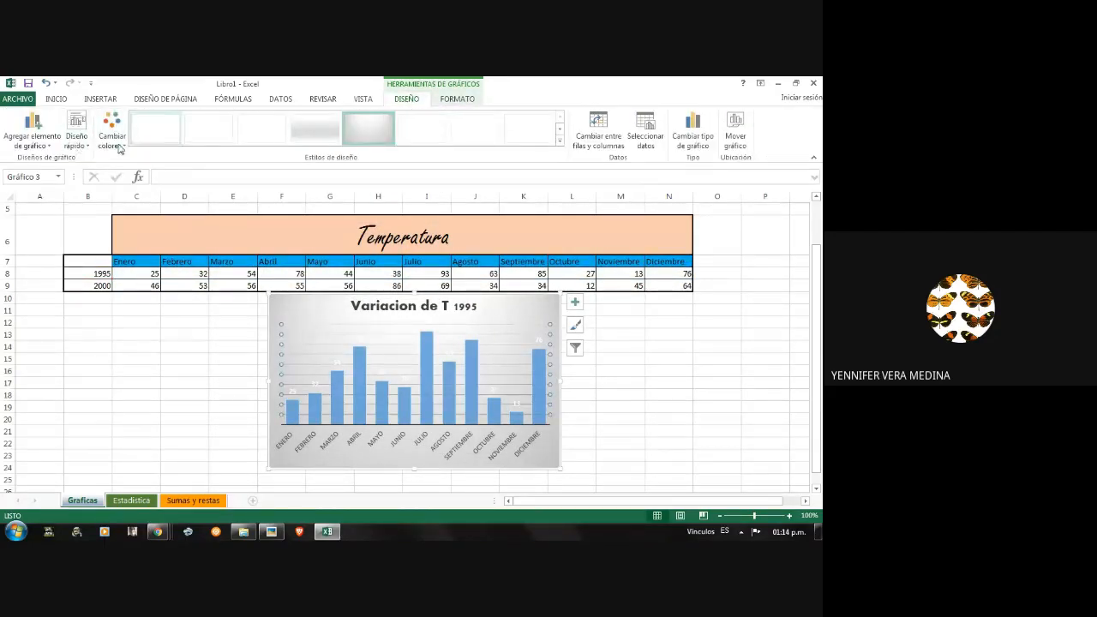
click(84, 144)
click(84, 146)
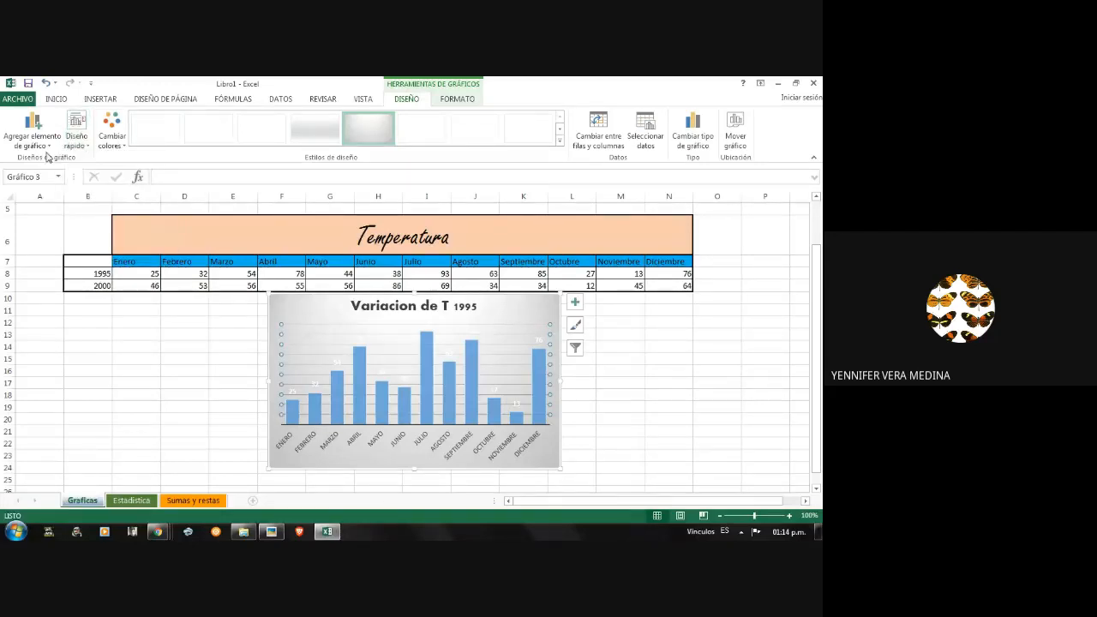
click(45, 145)
click(77, 141)
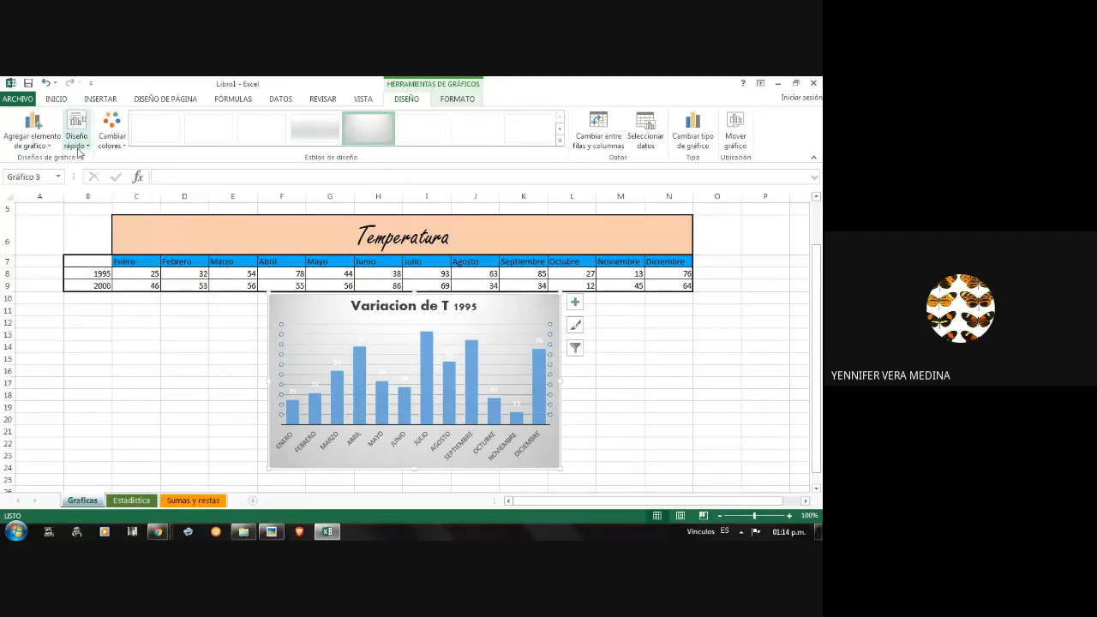
click(80, 144)
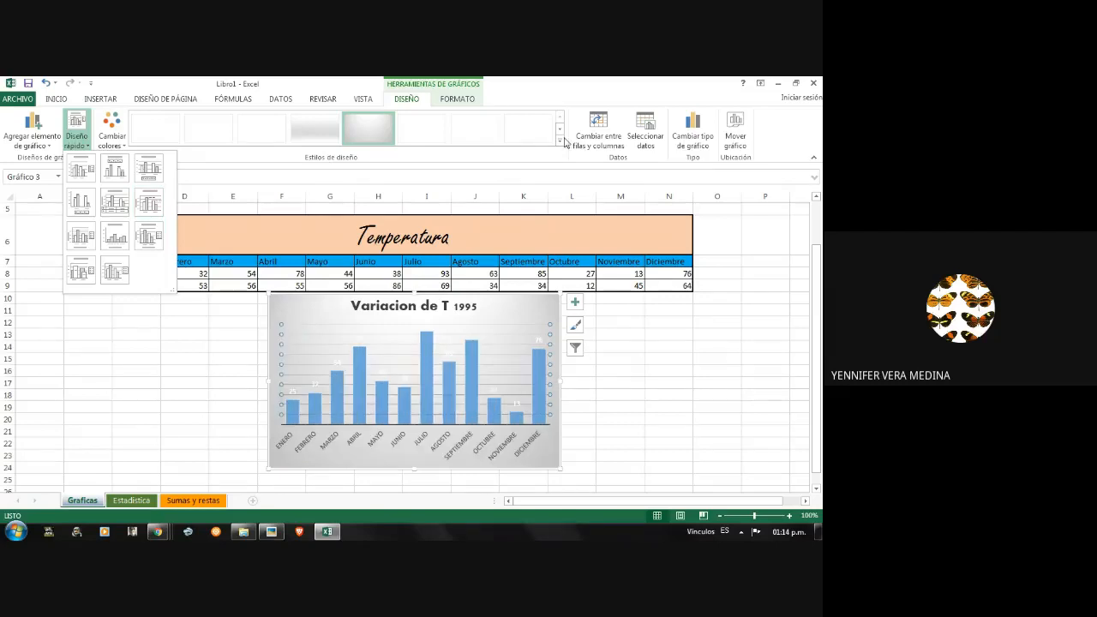
- Recolour the chart's columns with the monochromatic orange palette and deselect the chart
click(468, 365)
click(466, 381)
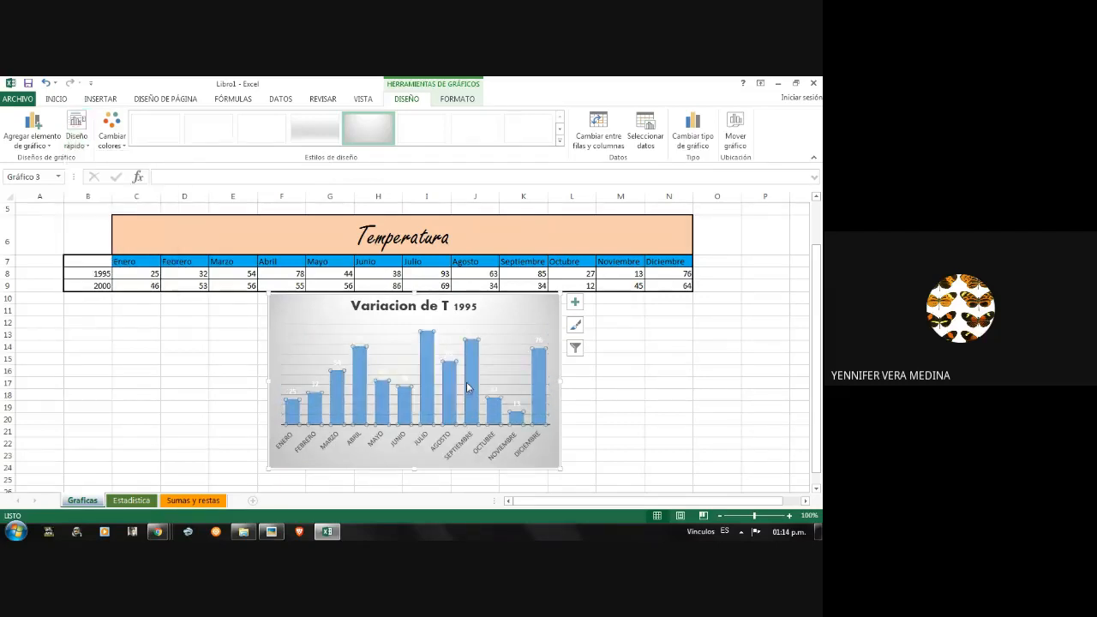
click(114, 146)
click(114, 151)
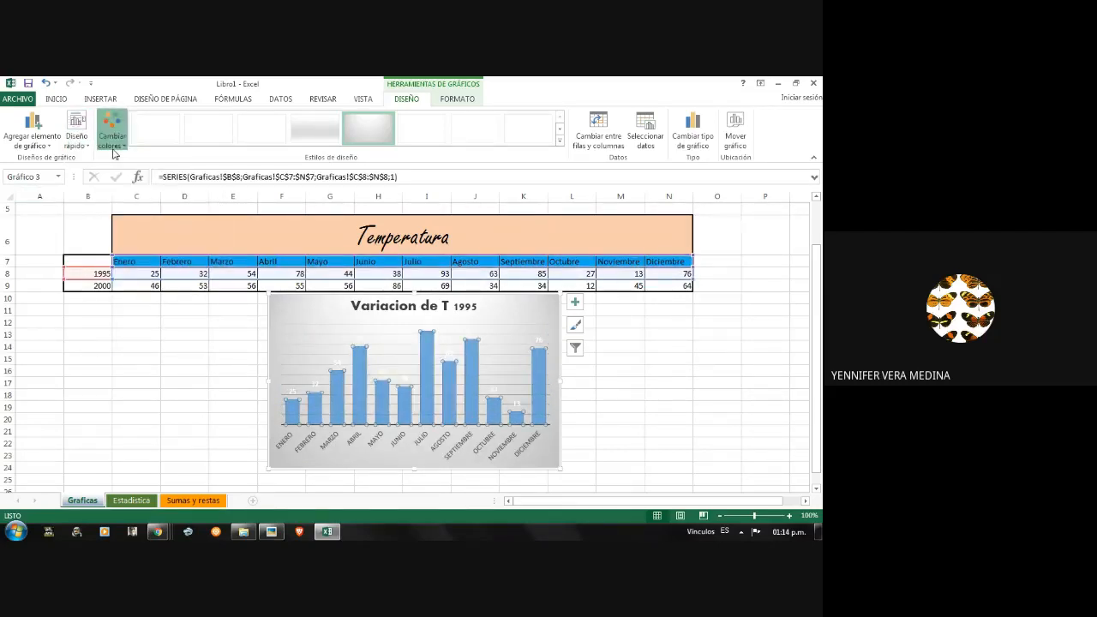
click(114, 151)
click(361, 396)
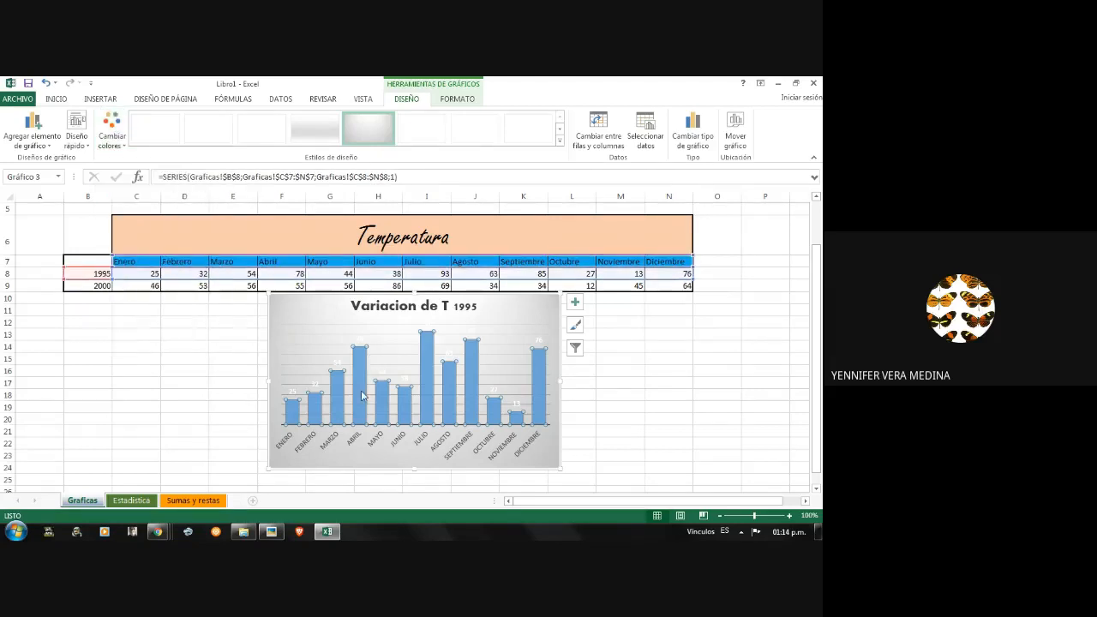
click(112, 142)
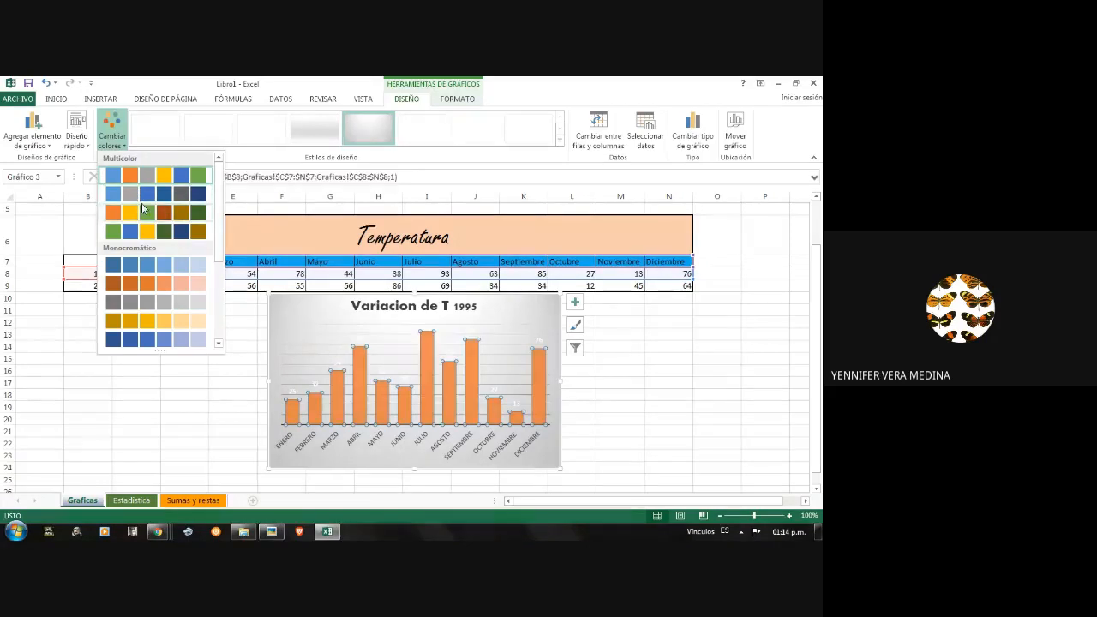
click(157, 286)
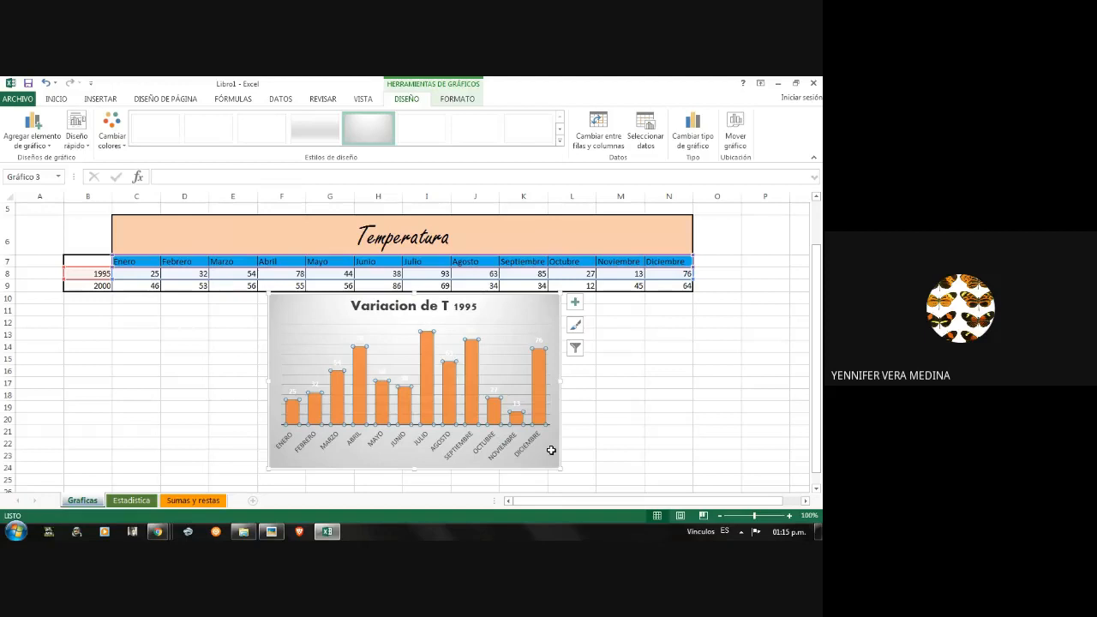
click(608, 406)
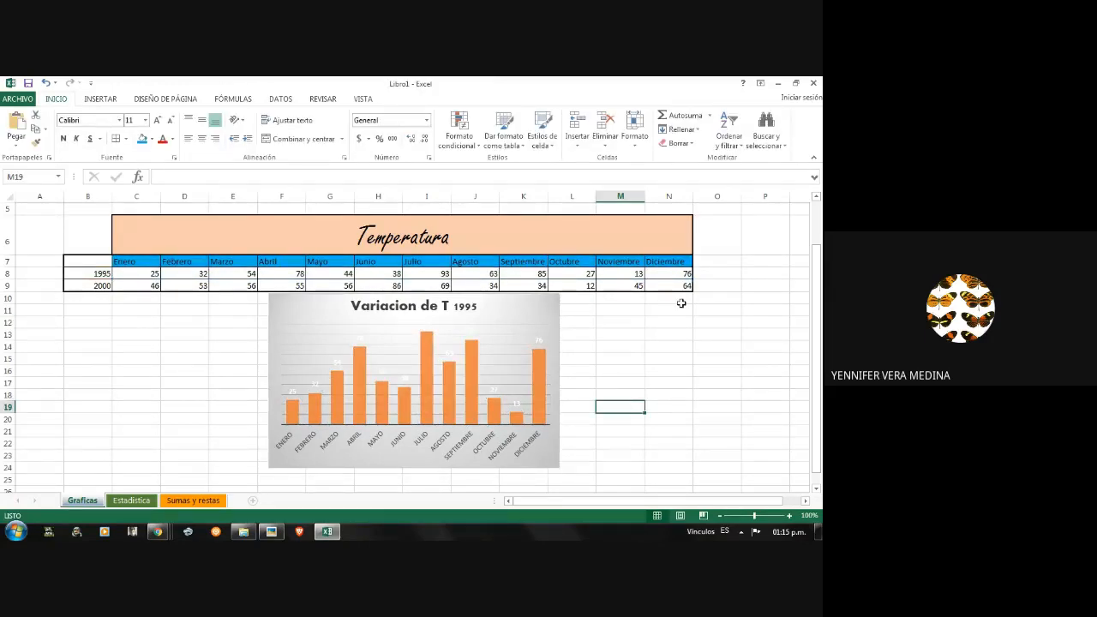
- Move the 1995 chart to the area below the Temperatura table spanning columns A to H, starting at row 11
click(496, 307)
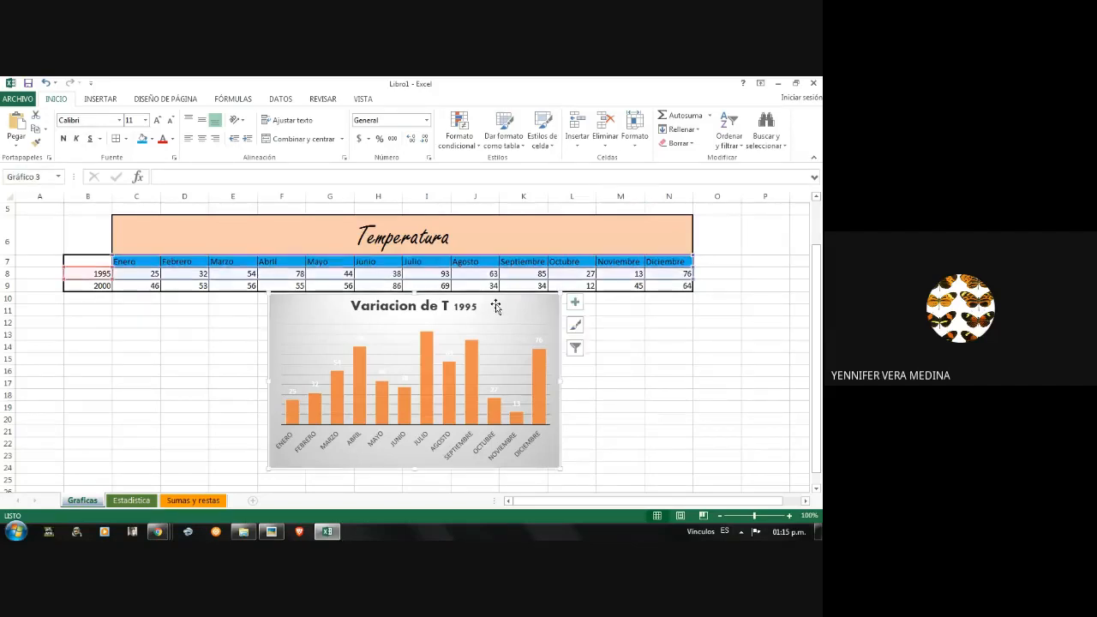
drag(496, 307, 275, 317)
click(119, 285)
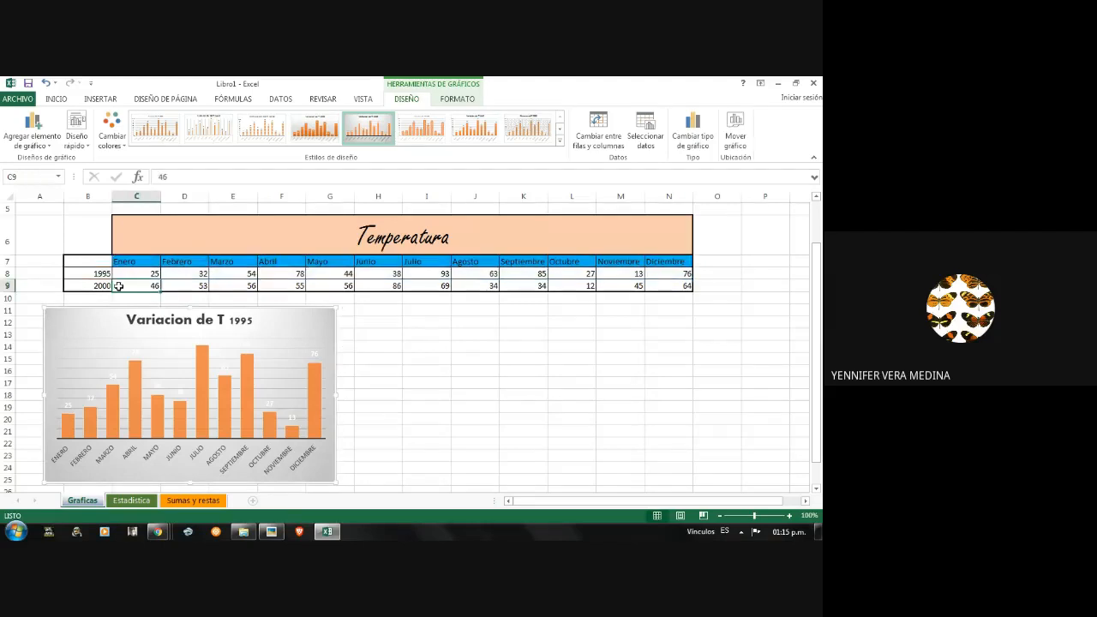
click(95, 289)
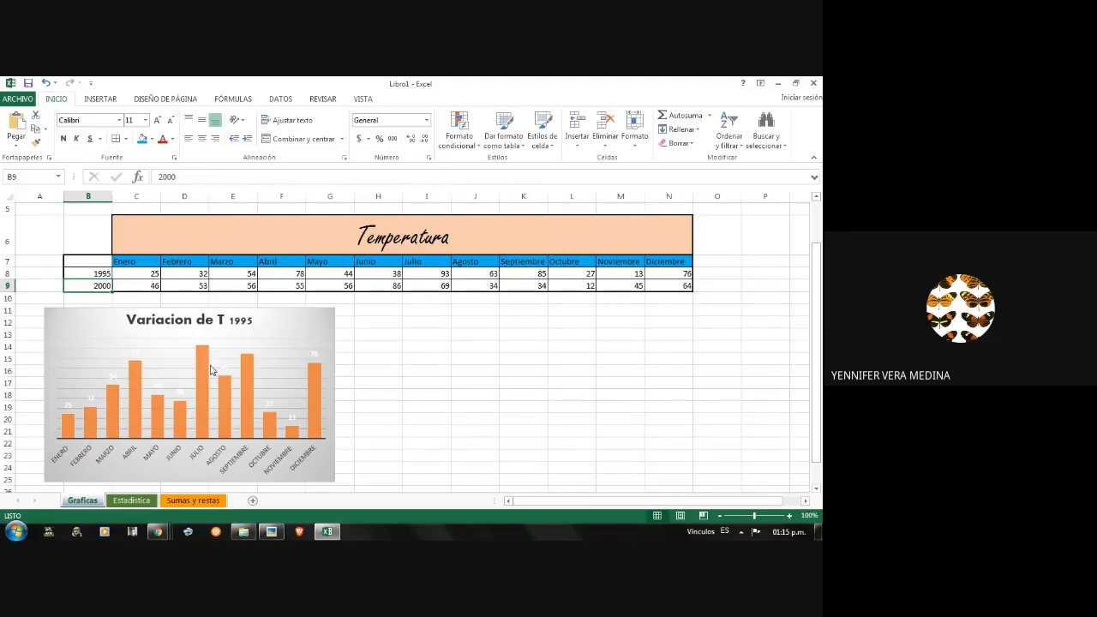
mouse_move(209, 349)
click(197, 286)
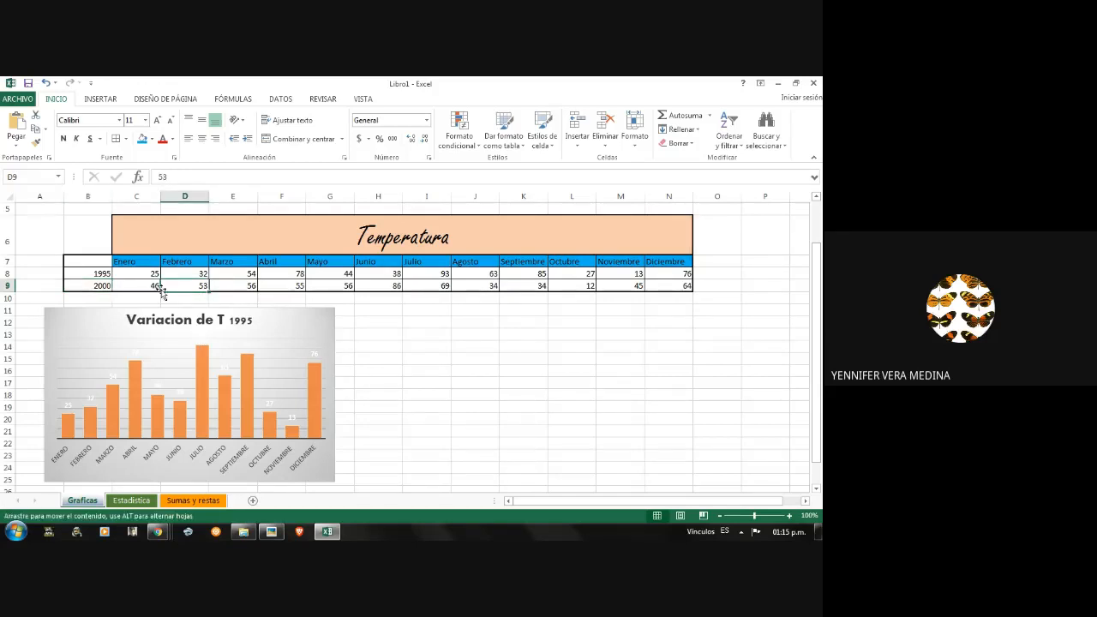
click(516, 372)
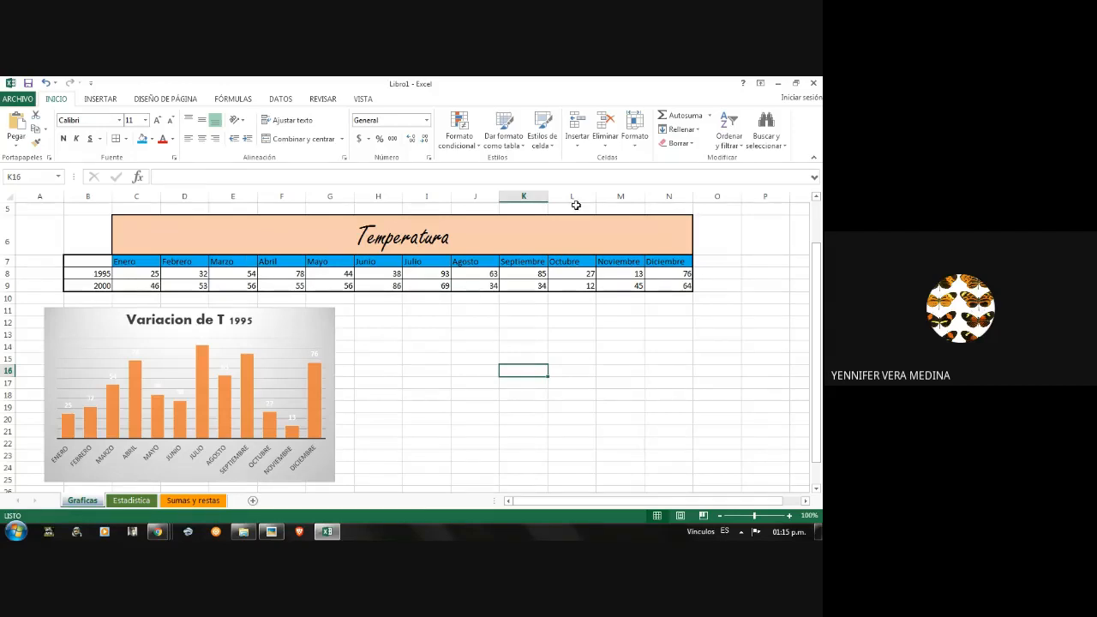
click(465, 335)
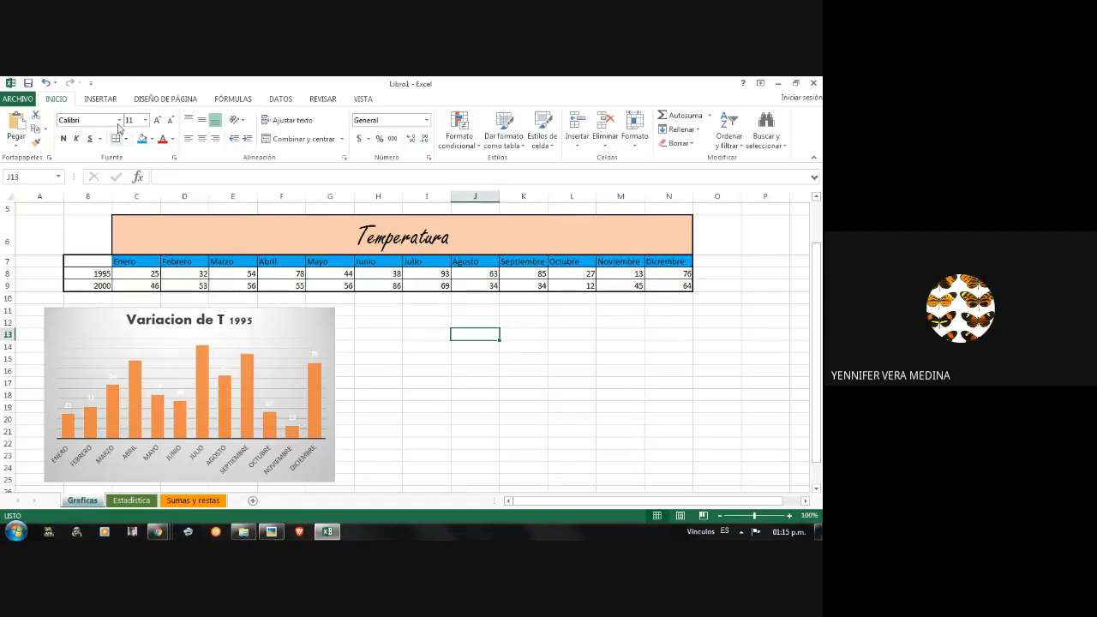
- Insert a blank clustered column chart, apply the grey gradient chart style and place it below the Temperatura table, starting around column J
click(99, 99)
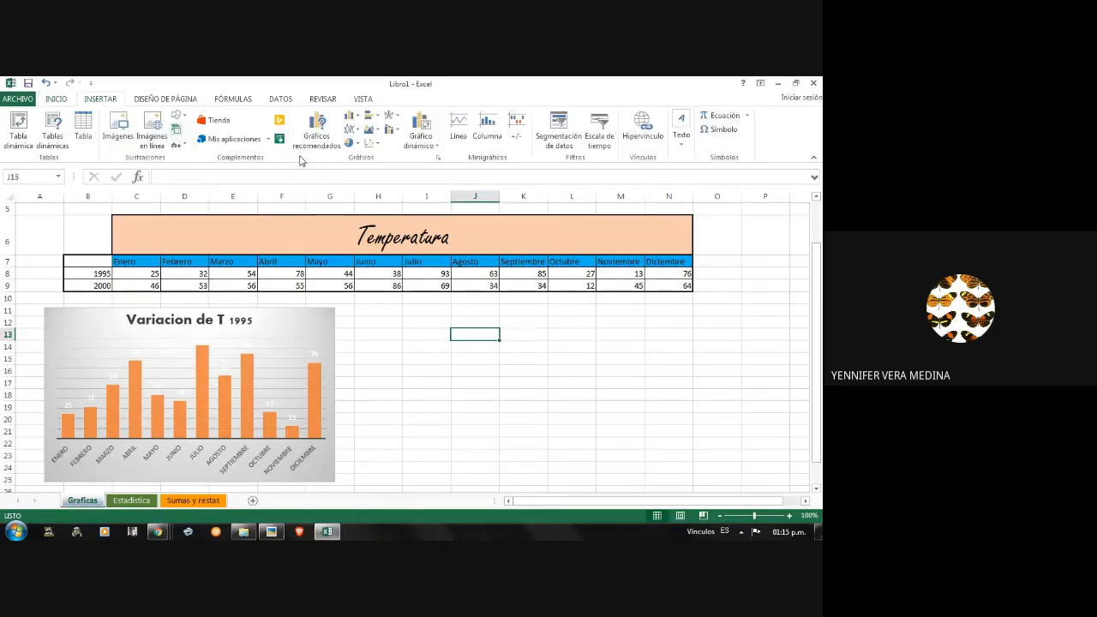
click(353, 117)
click(358, 157)
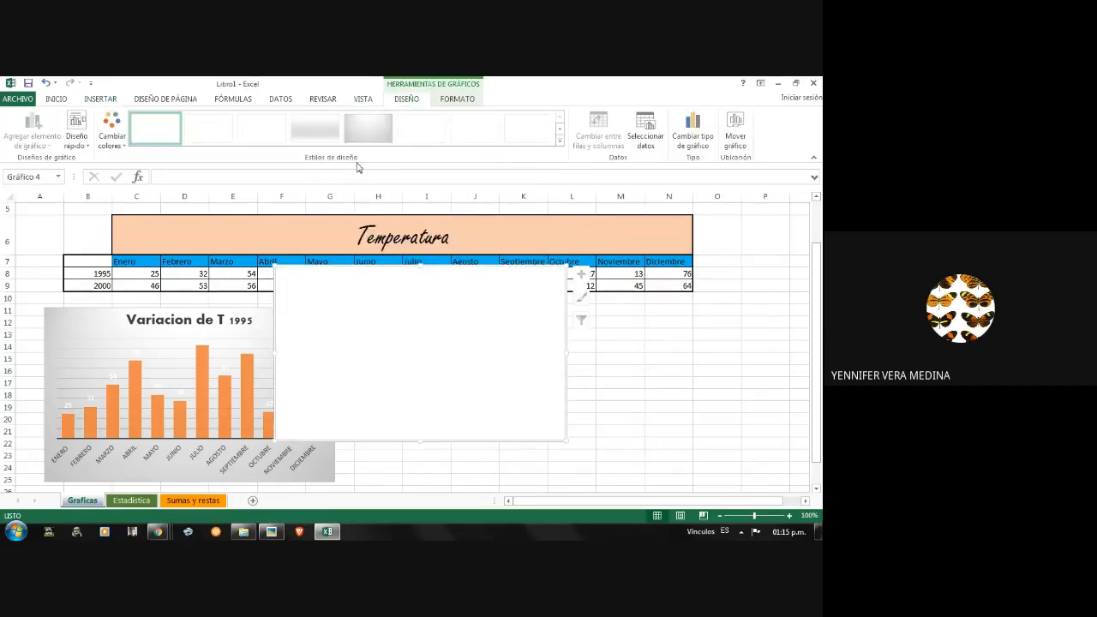
click(369, 128)
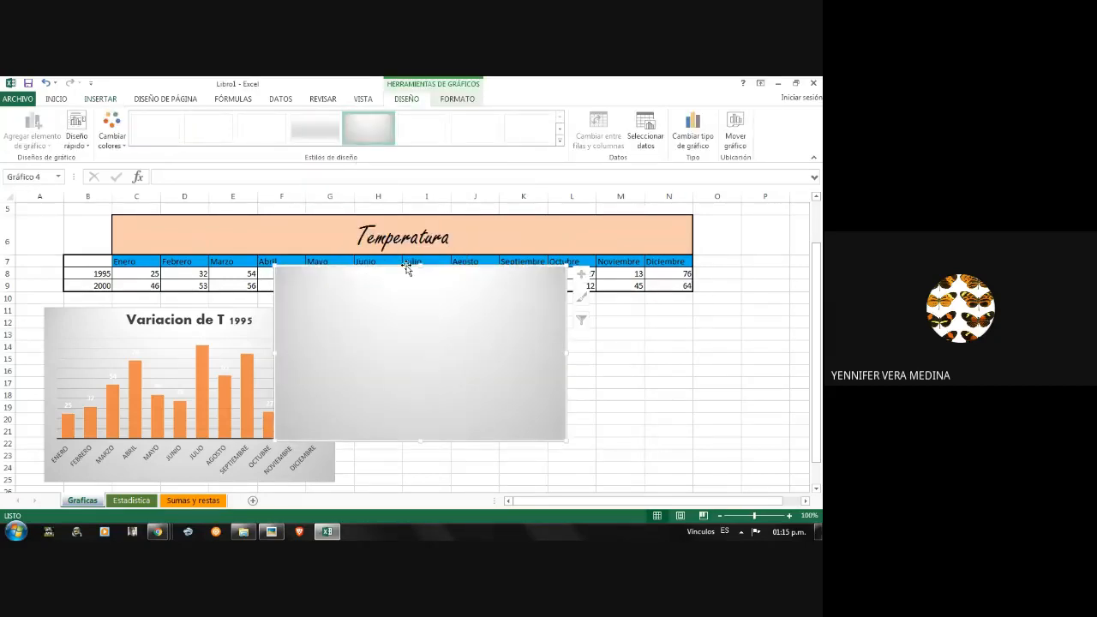
mouse_move(408, 269)
mouse_down()
mouse_move(514, 326)
mouse_move(617, 308)
mouse_move(597, 313)
mouse_up()
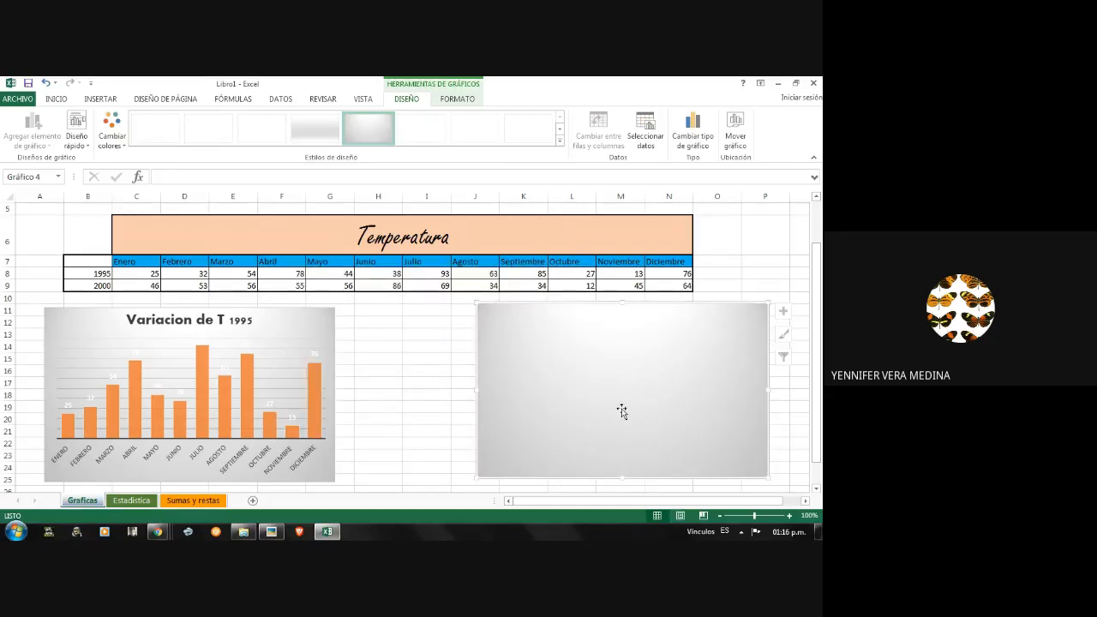
drag(642, 386, 629, 398)
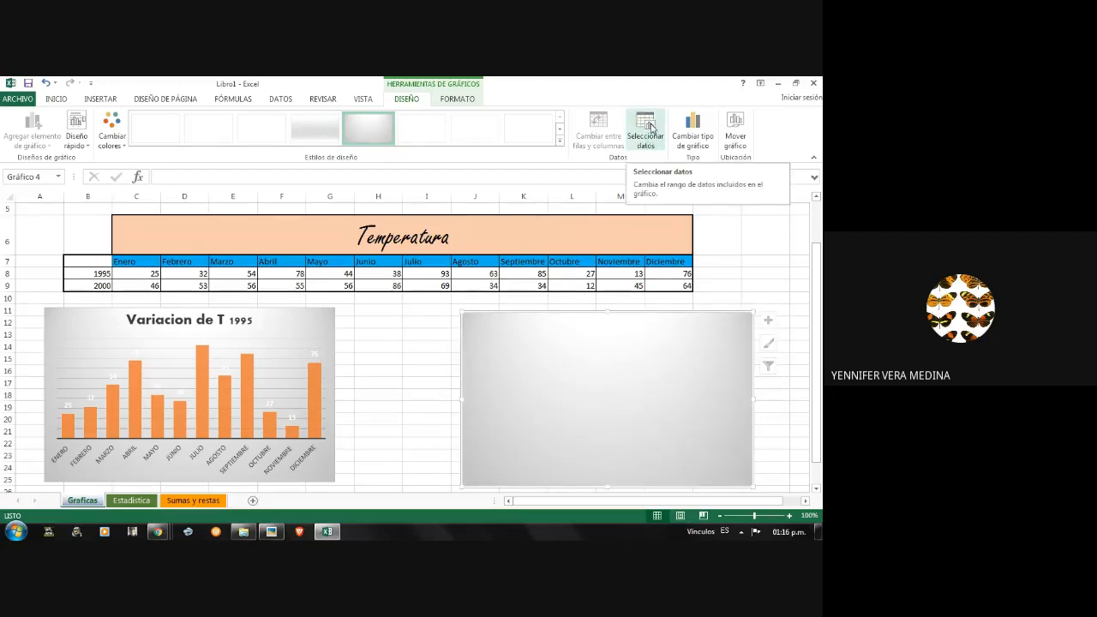
- Set the blank chart's data range to the 2000 temperatures in C9:N9 of the Graficas sheet
click(647, 127)
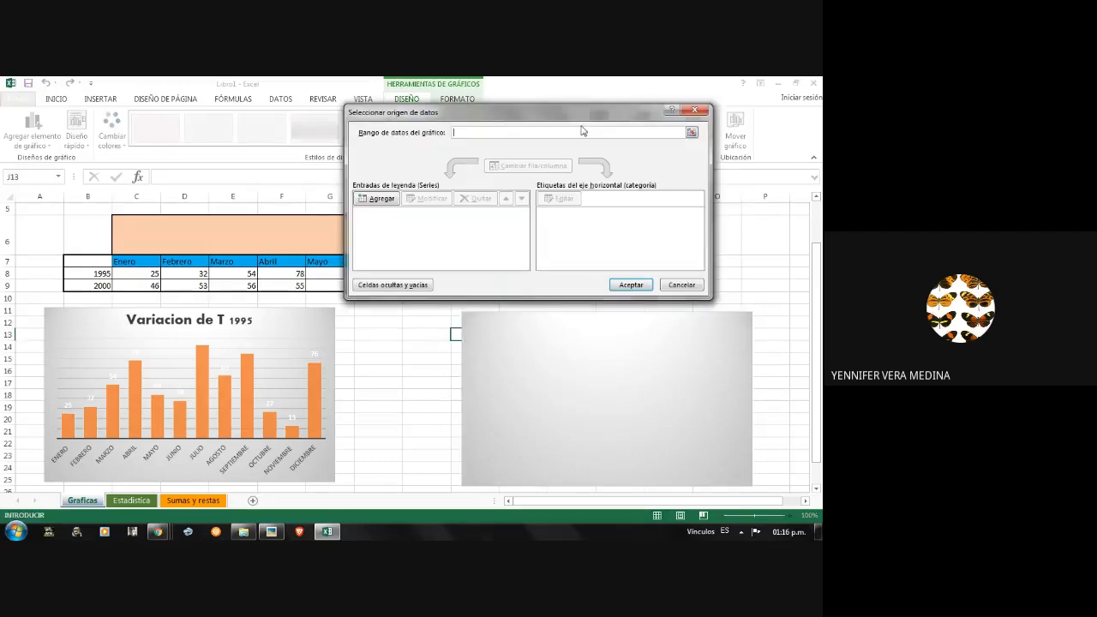
click(691, 134)
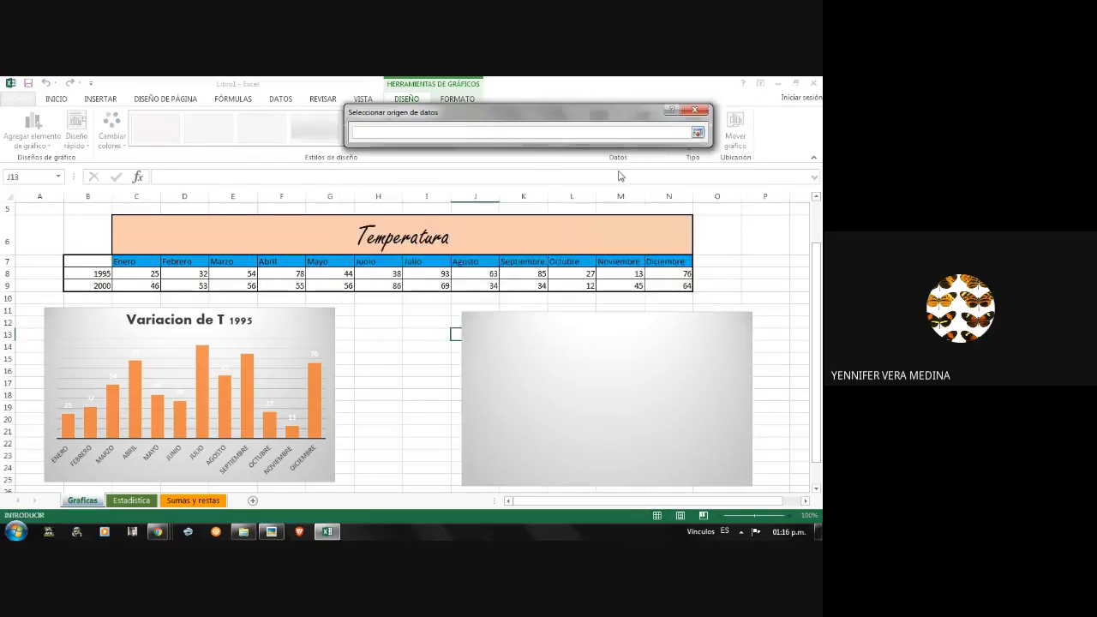
drag(159, 284, 677, 288)
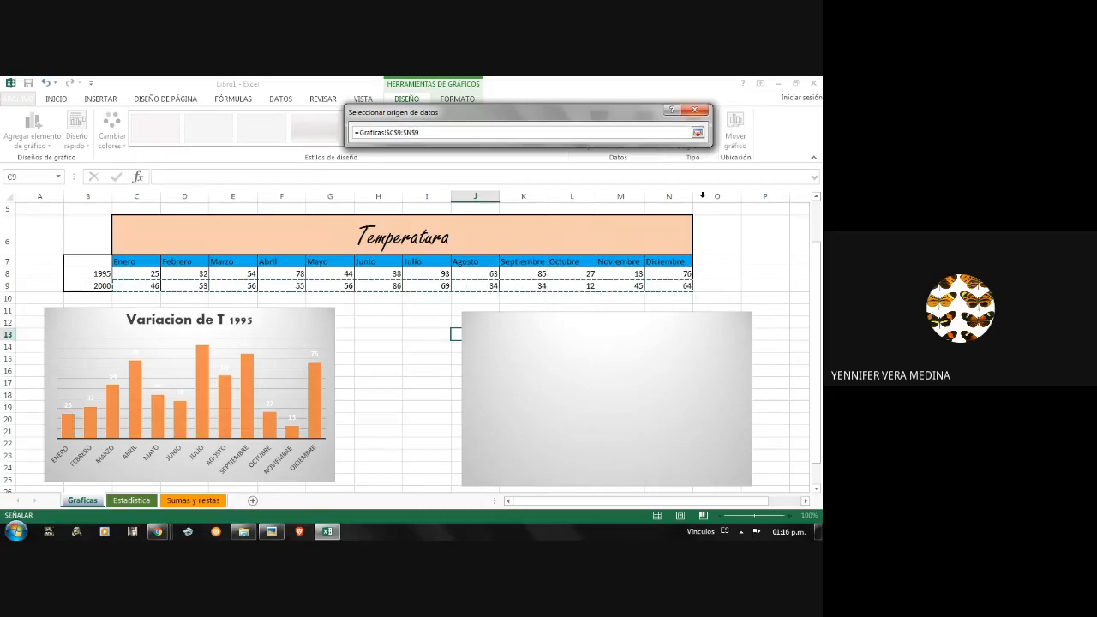
click(697, 132)
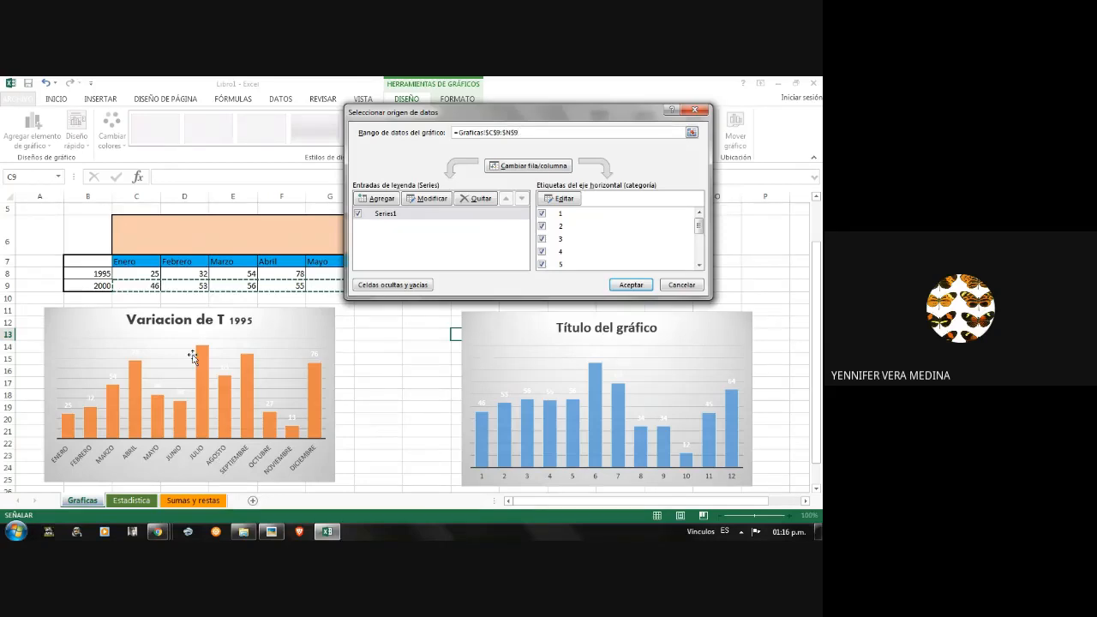
- Assign the month names in C7:N7 as the new chart's horizontal axis labels
click(558, 198)
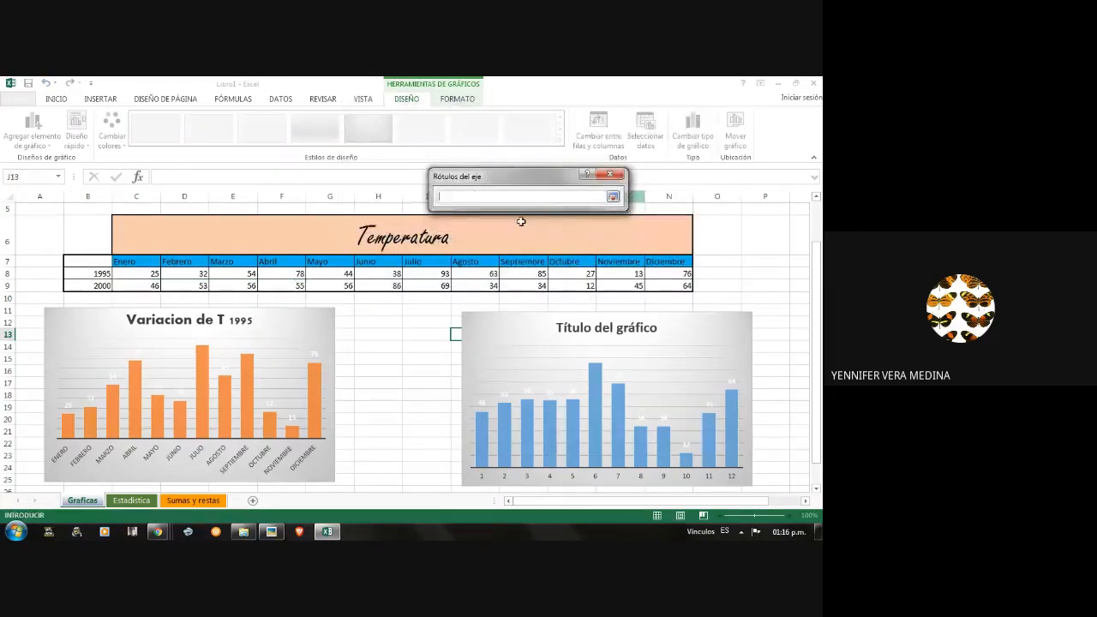
drag(125, 261, 641, 262)
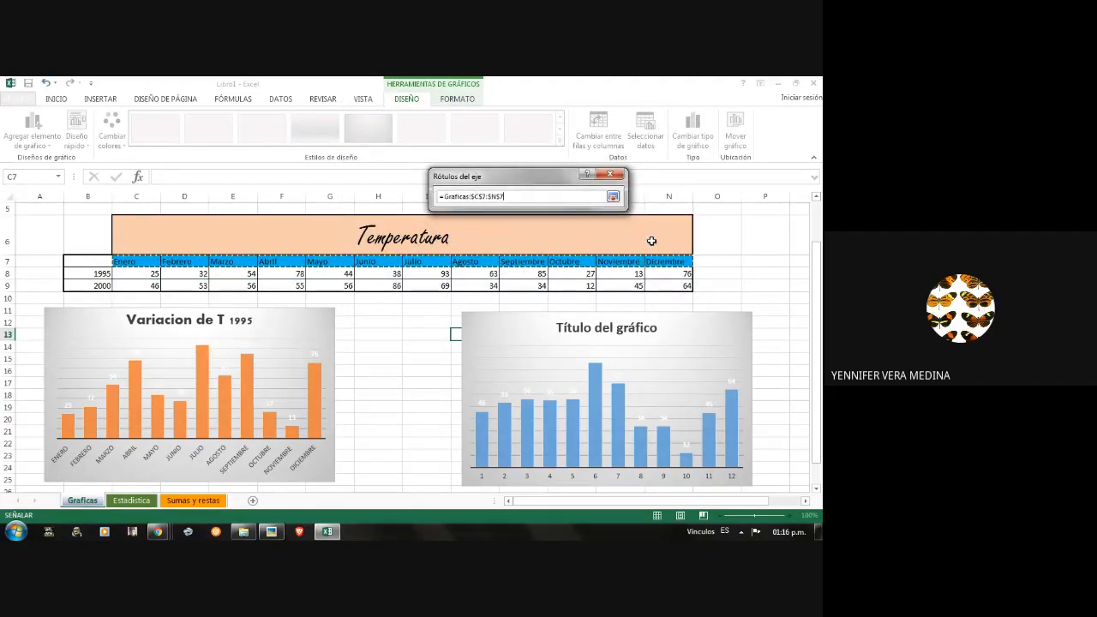
click(613, 198)
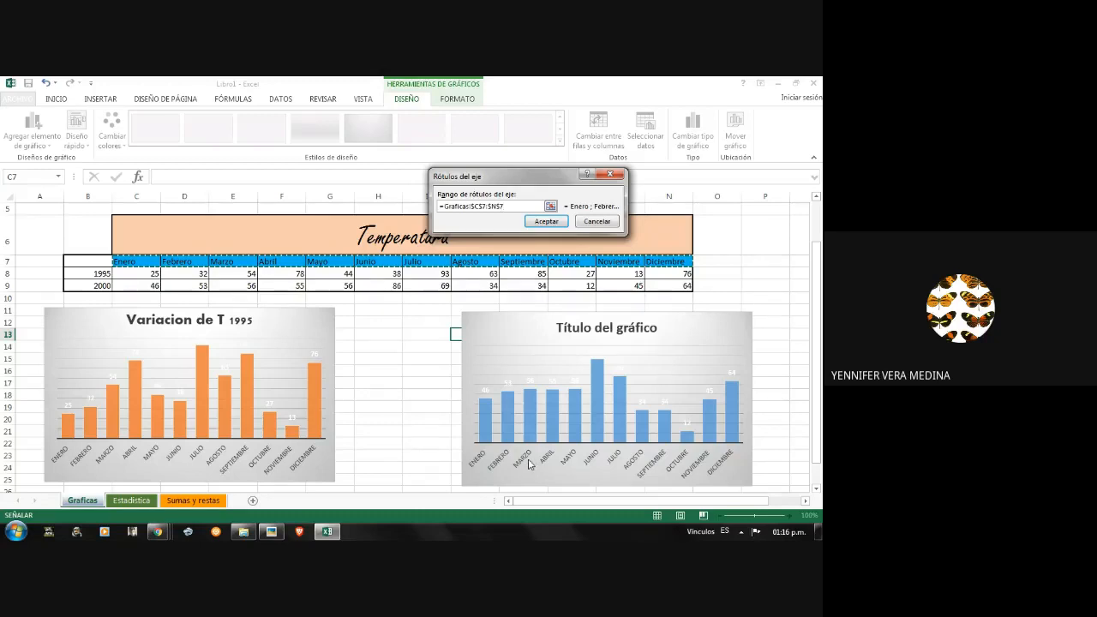
click(548, 223)
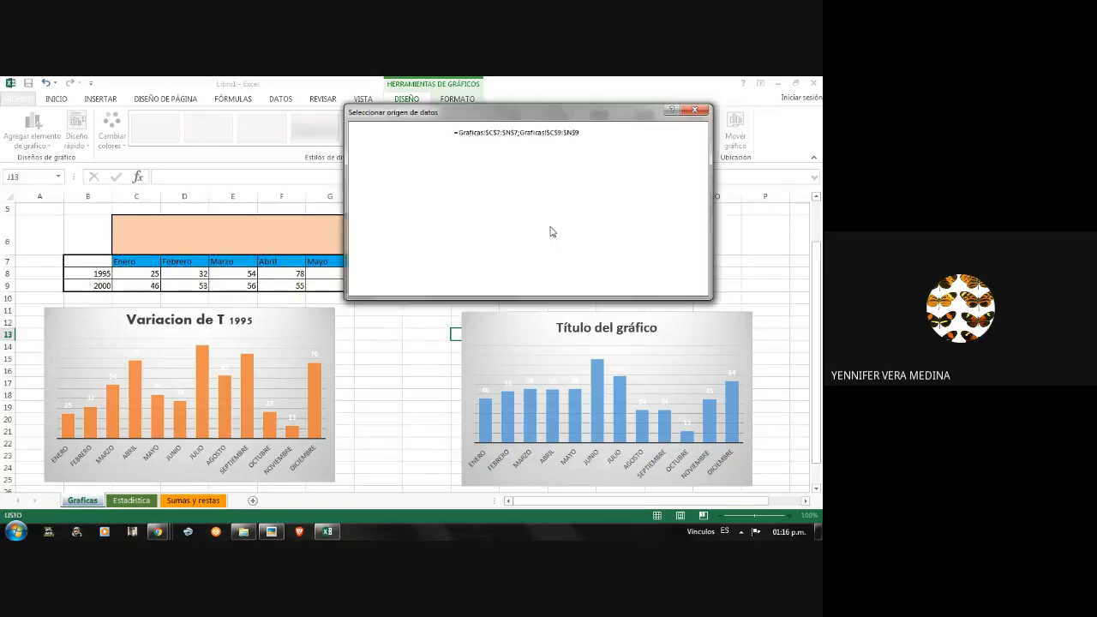
- Name the new chart's data series 2000
click(373, 216)
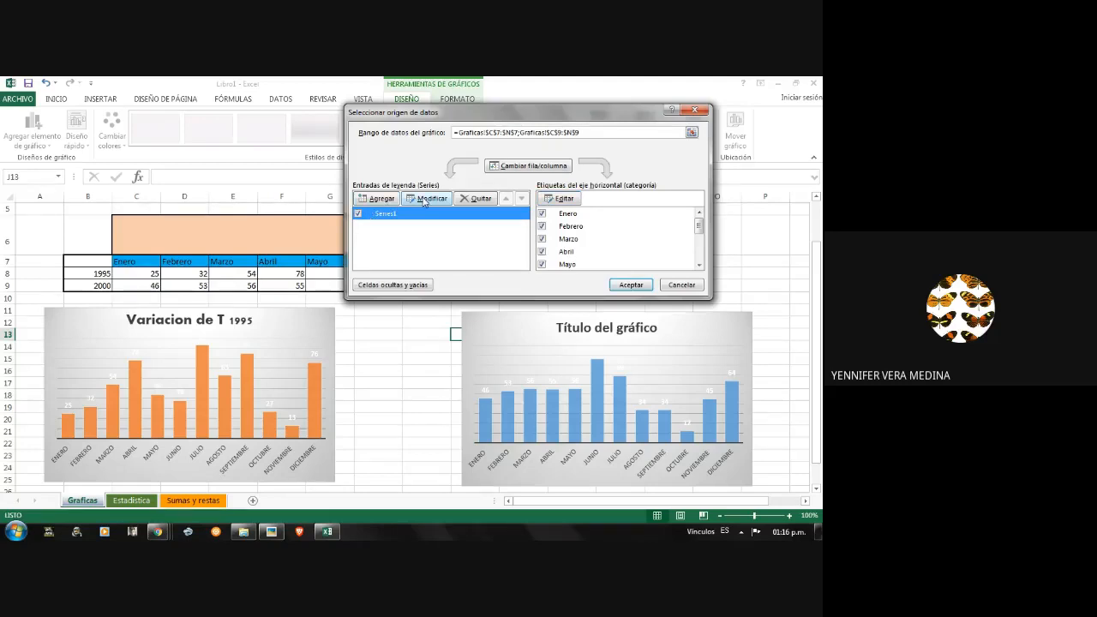
click(426, 198)
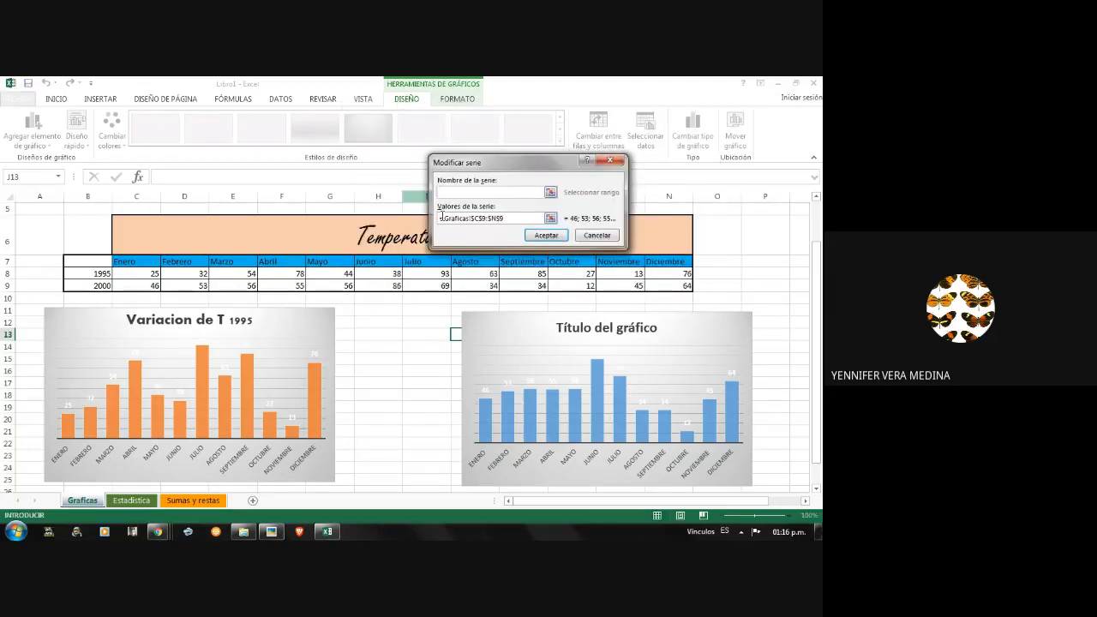
text(2000)
click(547, 235)
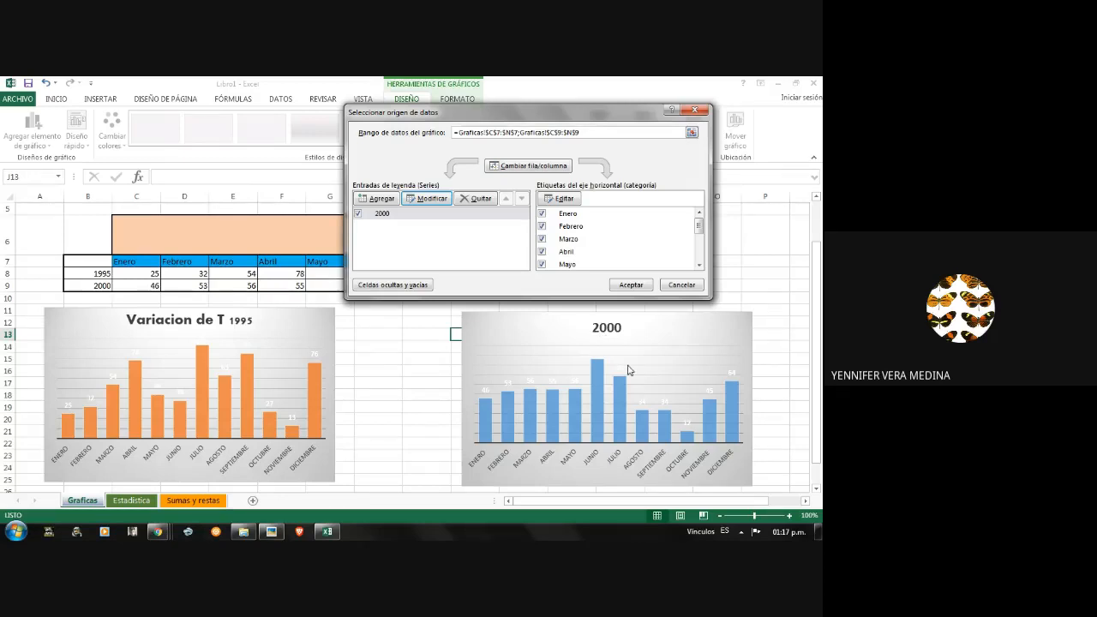
- Swap the new chart's rows and columns, swap them back and accept the data source
click(533, 167)
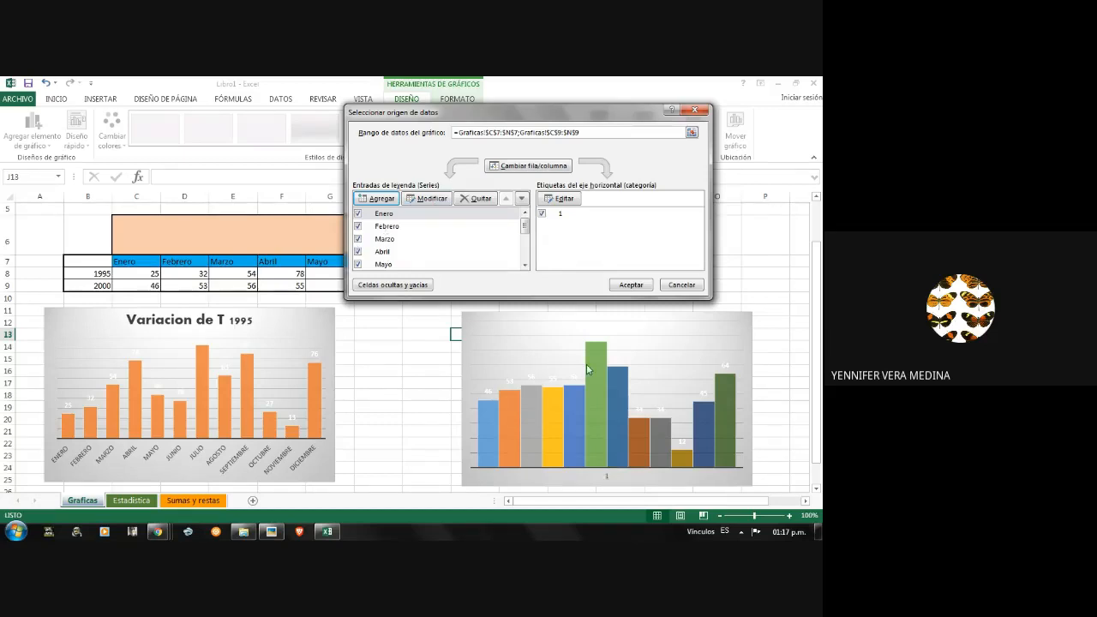
click(524, 167)
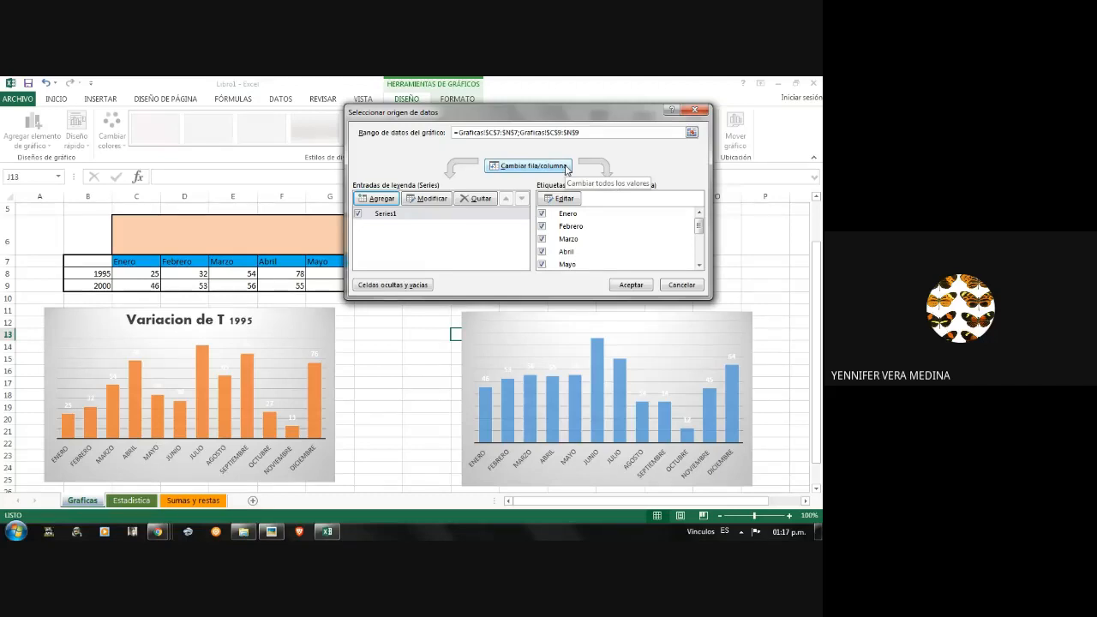
click(630, 286)
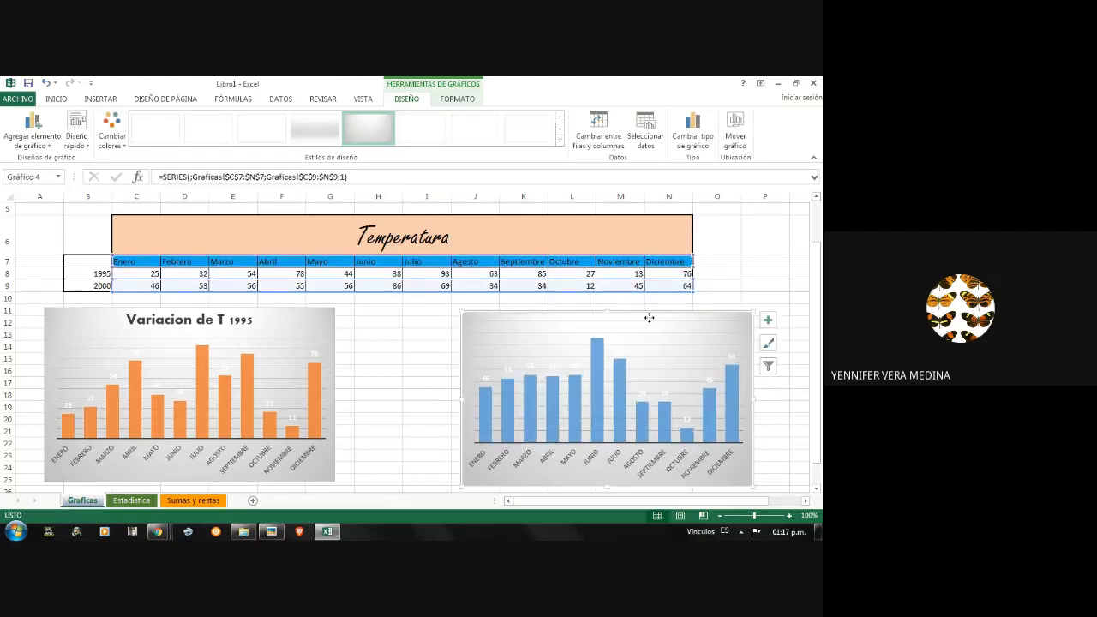
- Recolour the 2000 chart's columns with the monochromatic gold palette and move the chart to about columns I to N, near row 11
click(125, 145)
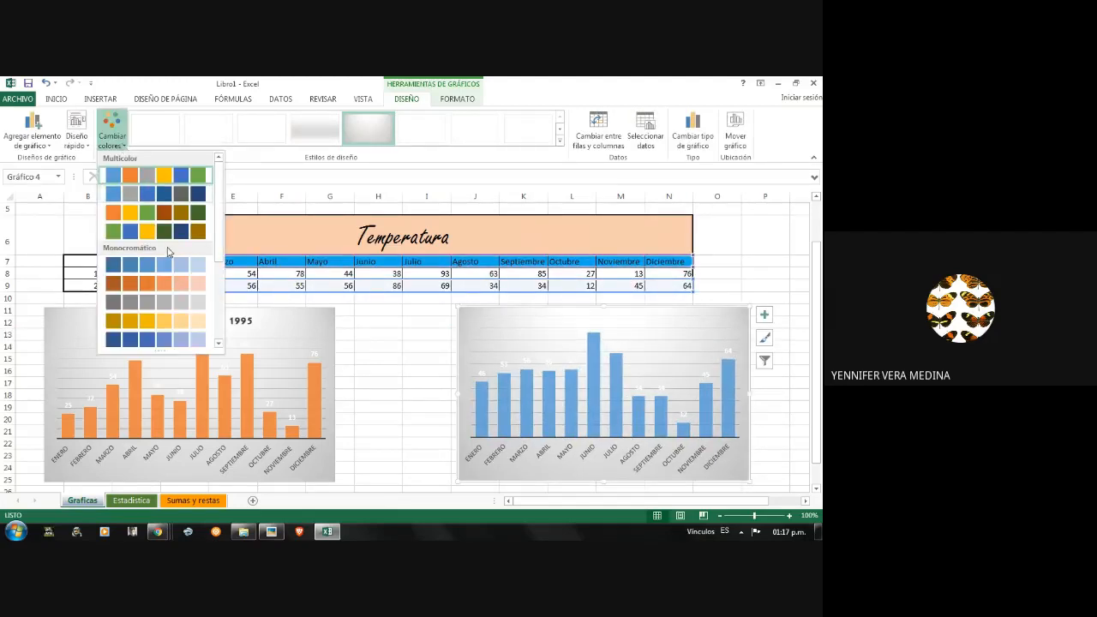
click(182, 324)
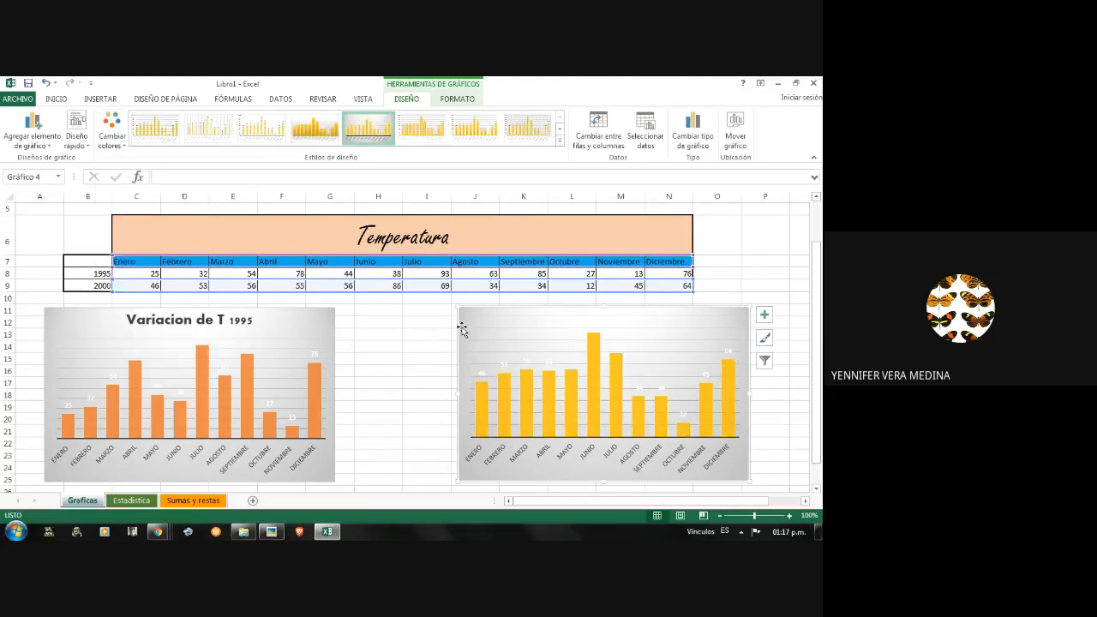
mouse_move(458, 324)
mouse_down()
mouse_move(408, 327)
mouse_move(440, 309)
mouse_up()
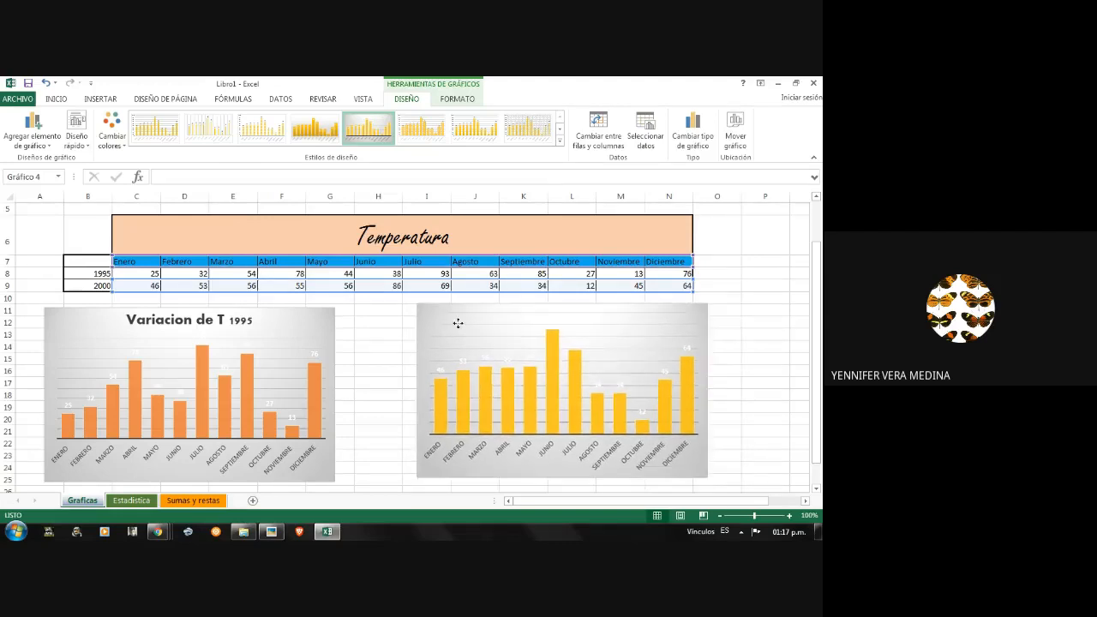
click(564, 319)
right_click(563, 318)
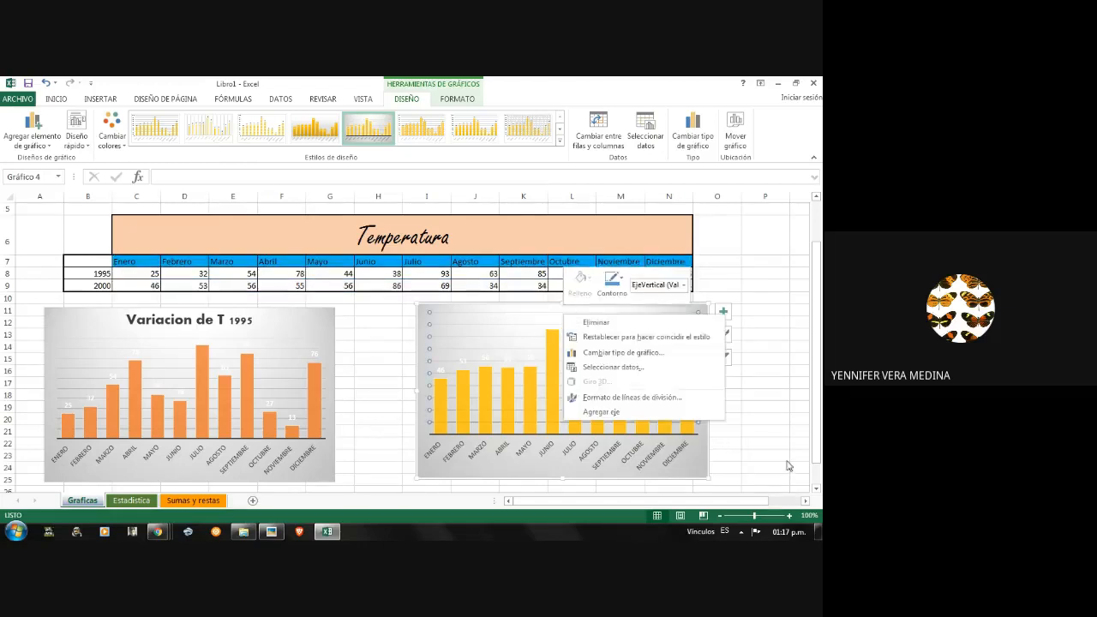
key(Escape)
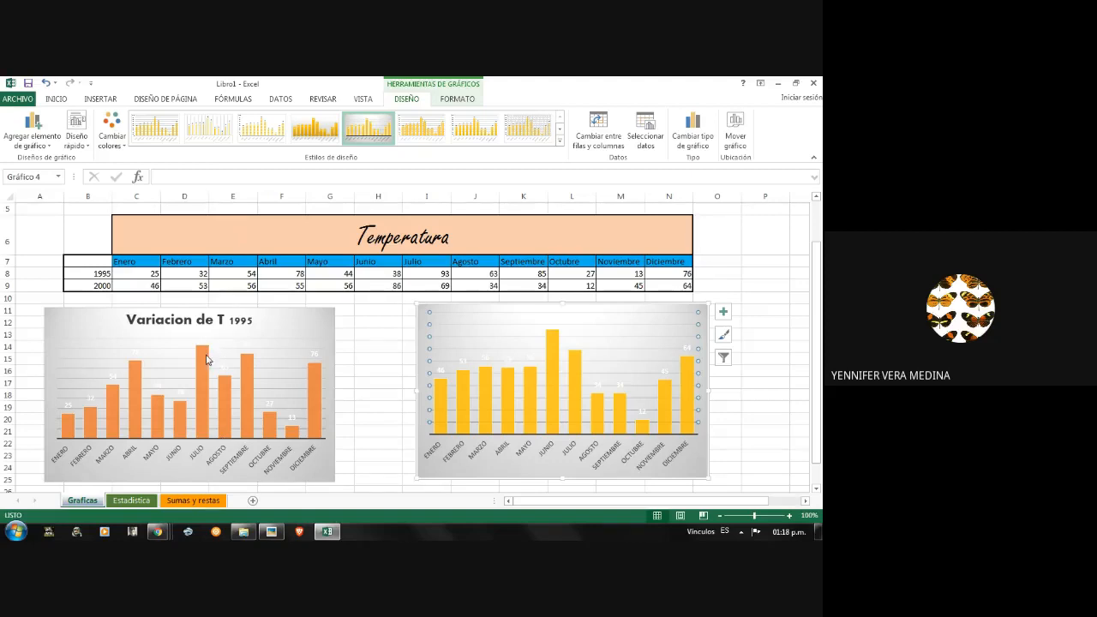
mouse_move(204, 350)
click(384, 346)
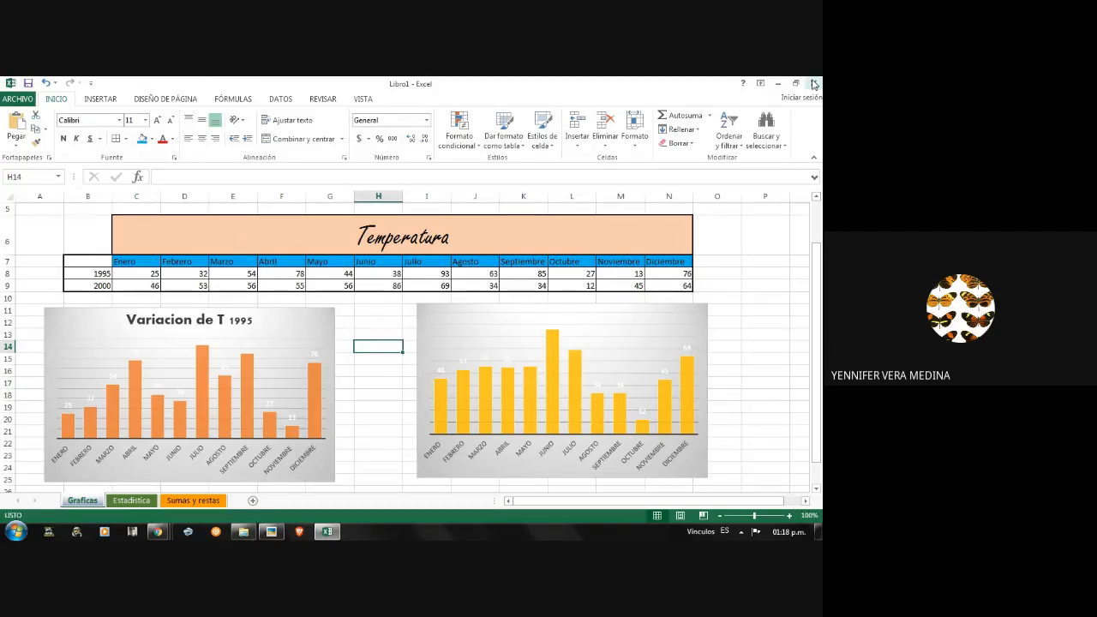
- Examine the age data on the Estadistica sheet, the charts on the Graficas sheet and the options available for the Graficas sheet tab
click(332, 533)
click(328, 533)
click(124, 501)
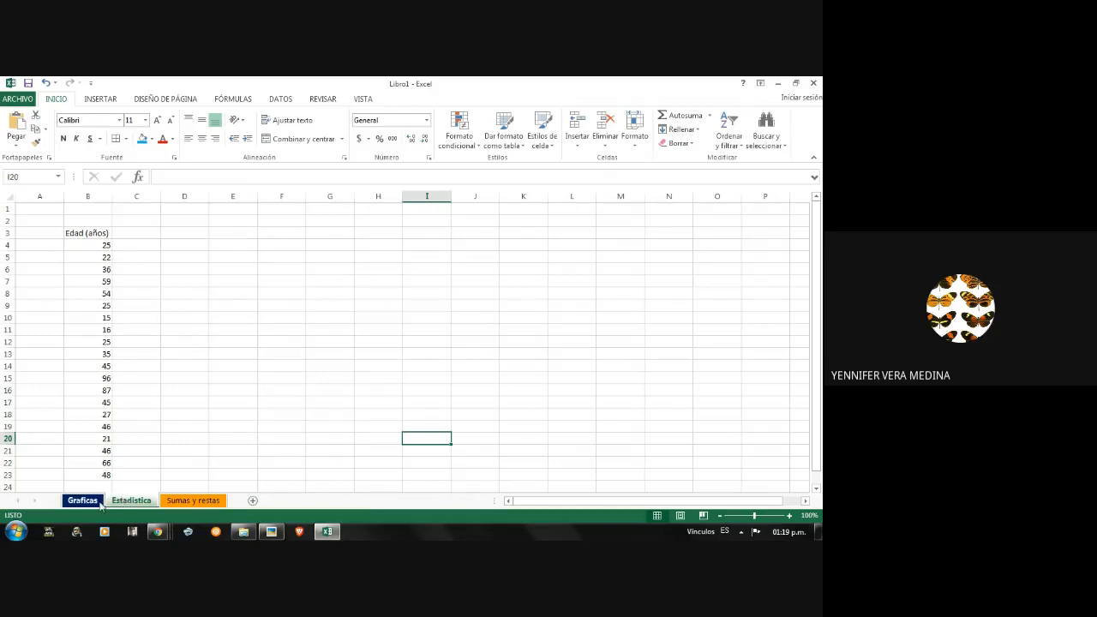
click(84, 501)
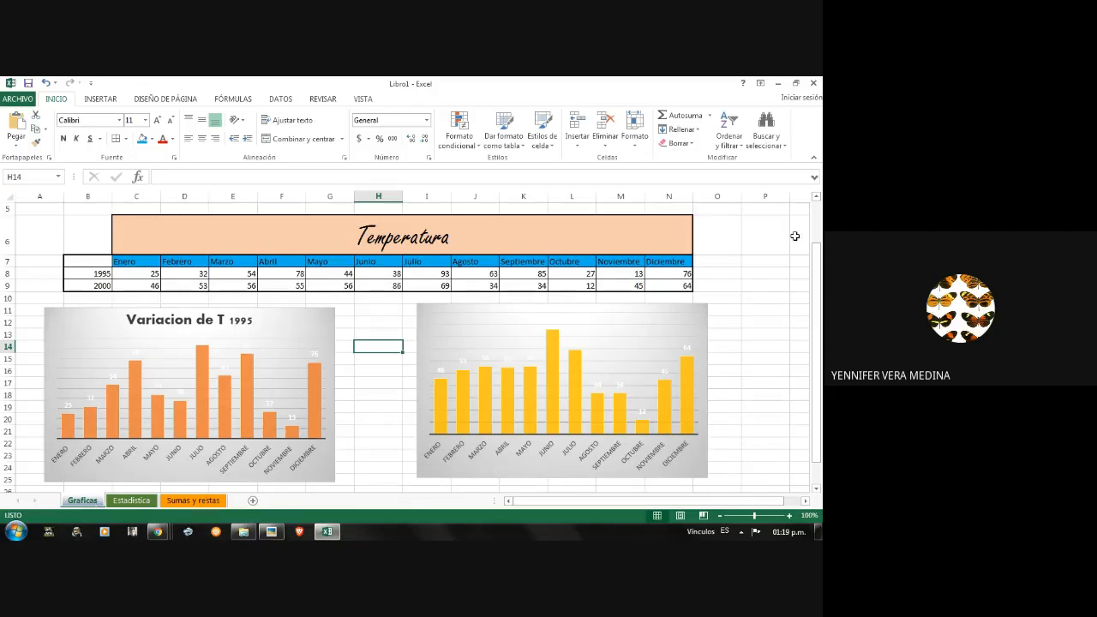
right_click(93, 502)
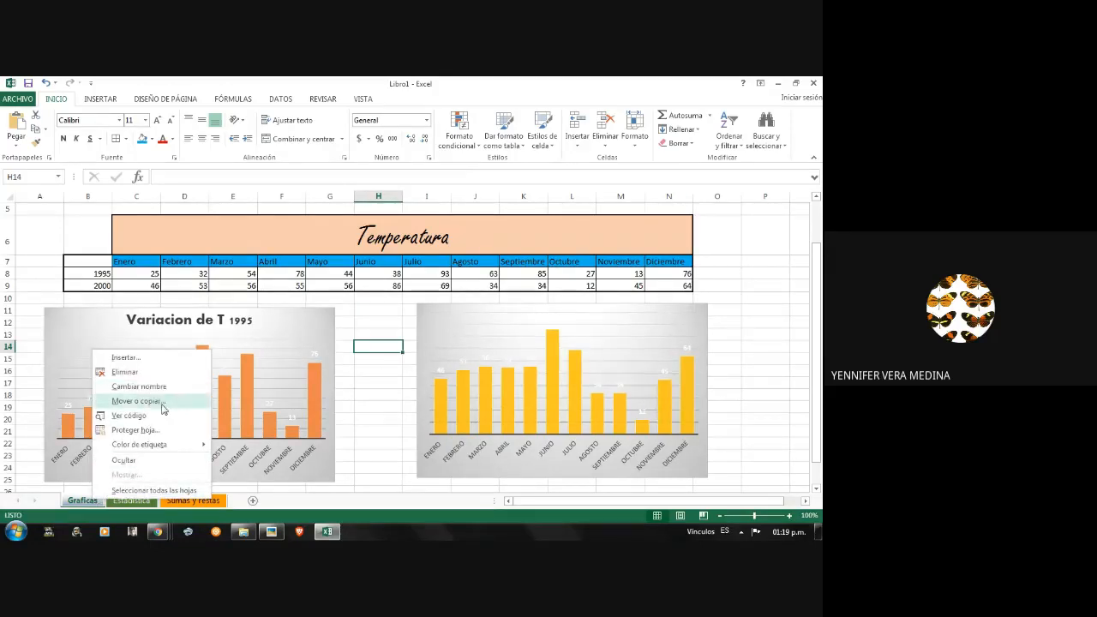
click(150, 452)
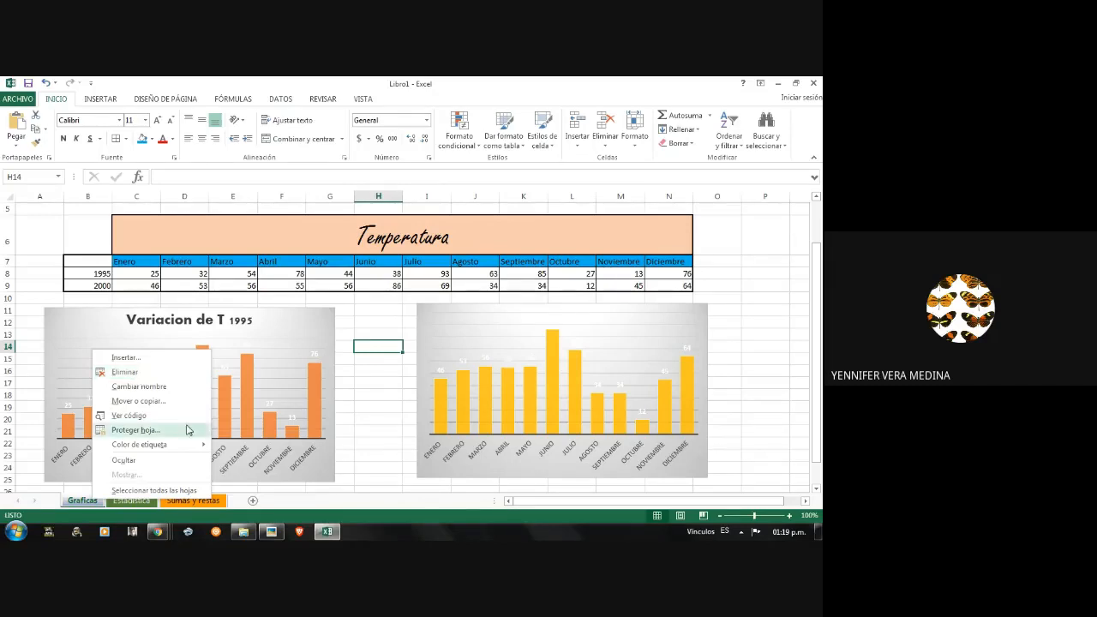
key(Escape)
click(725, 390)
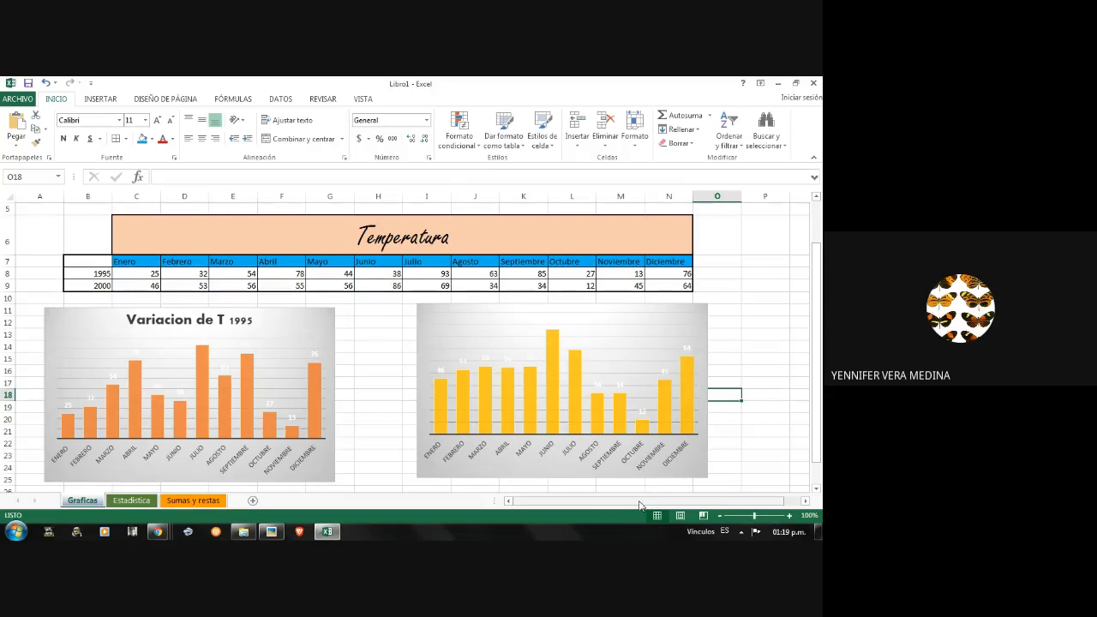
- Review the age column on the Estadistica sheet and the two temperature charts on Graficas, ending on Estadistica
click(167, 501)
click(137, 501)
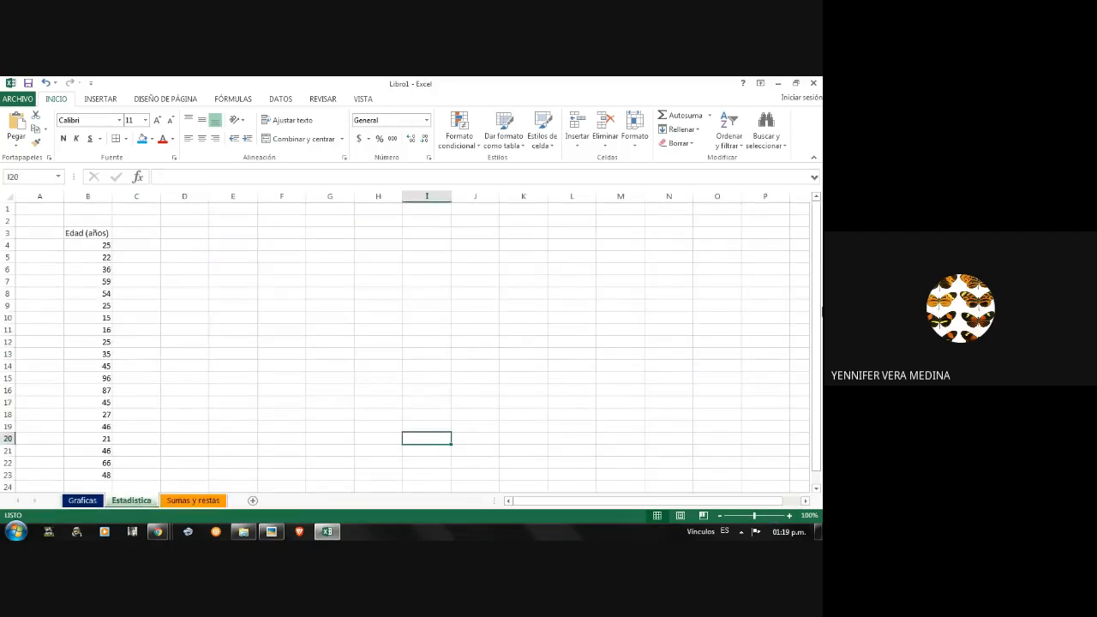
drag(817, 310, 818, 317)
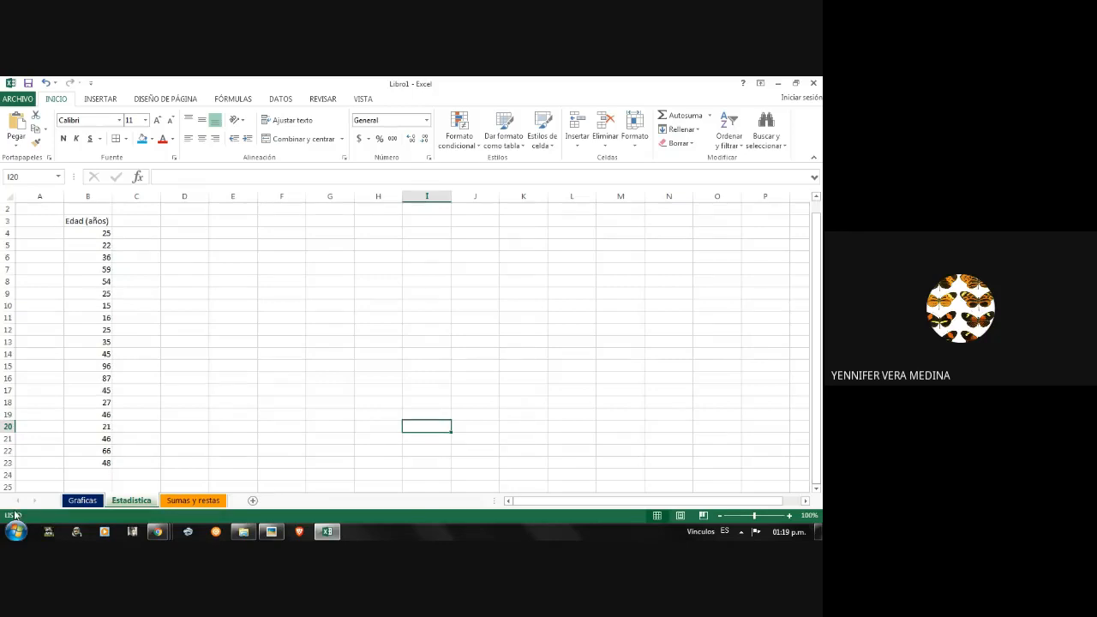
click(85, 502)
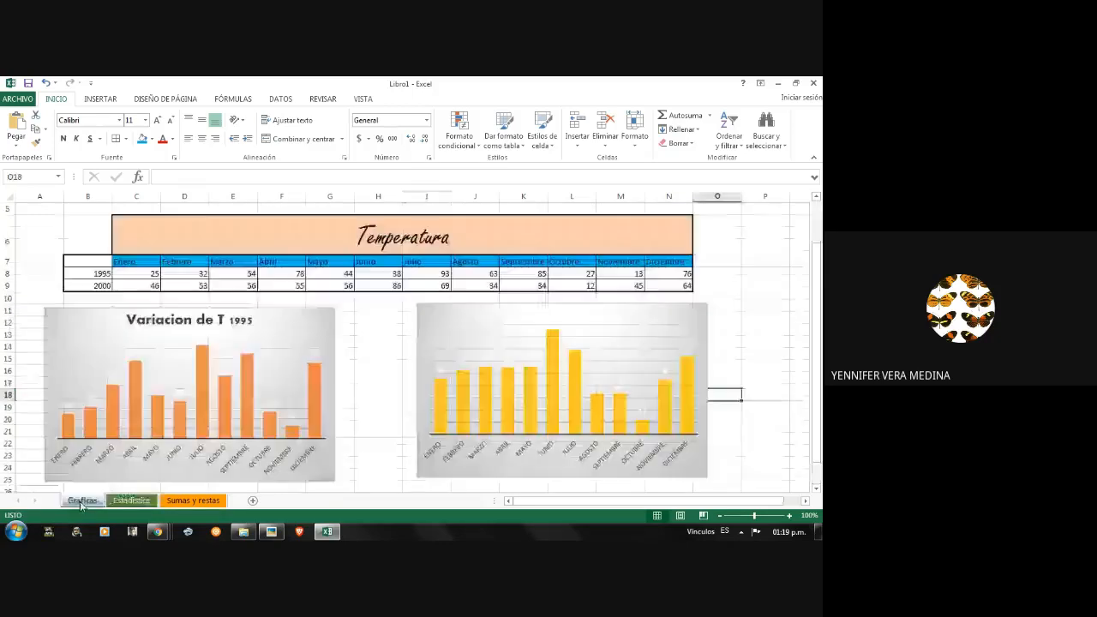
click(133, 501)
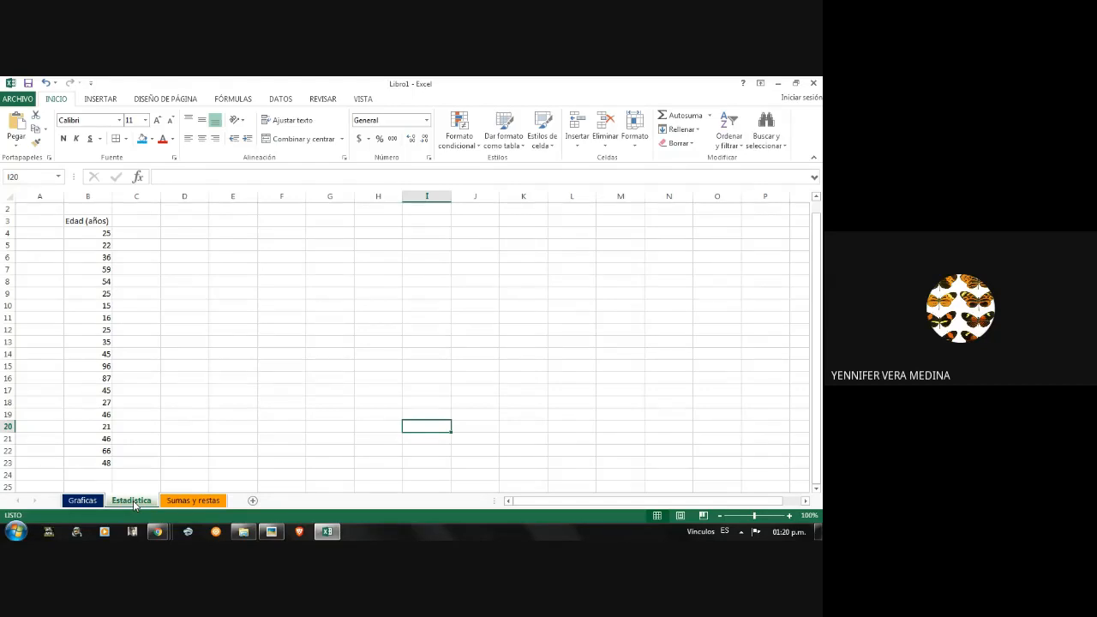
- Open PowerPoint 2010, view the slide listing Promedio, Mediana, Moda and Desviación, and return to the Estadistica sheet in Excel
click(15, 531)
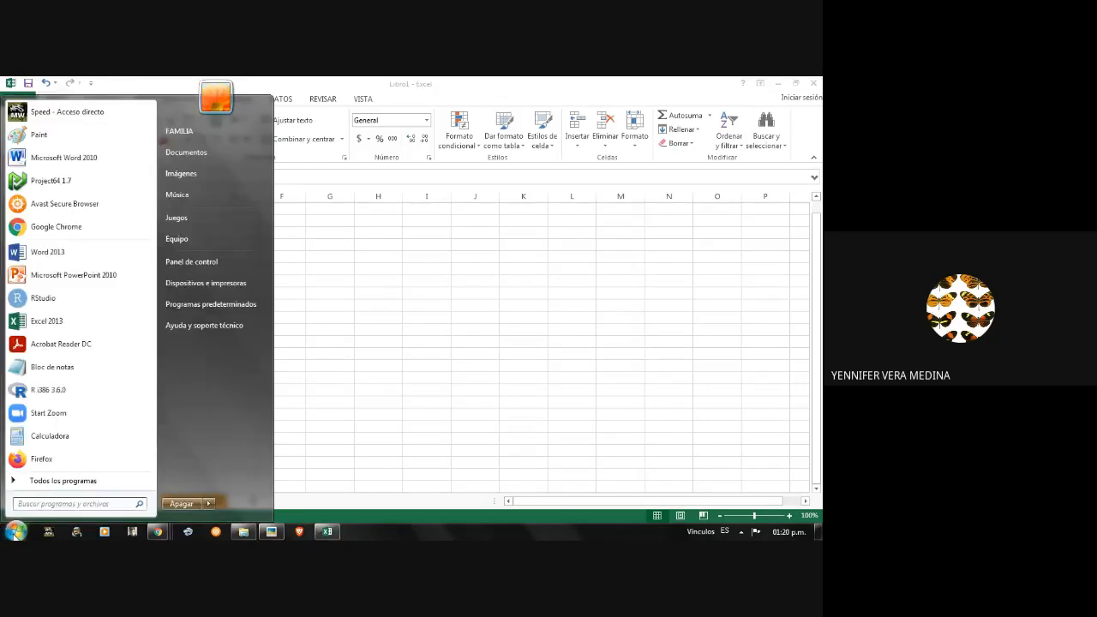
click(47, 282)
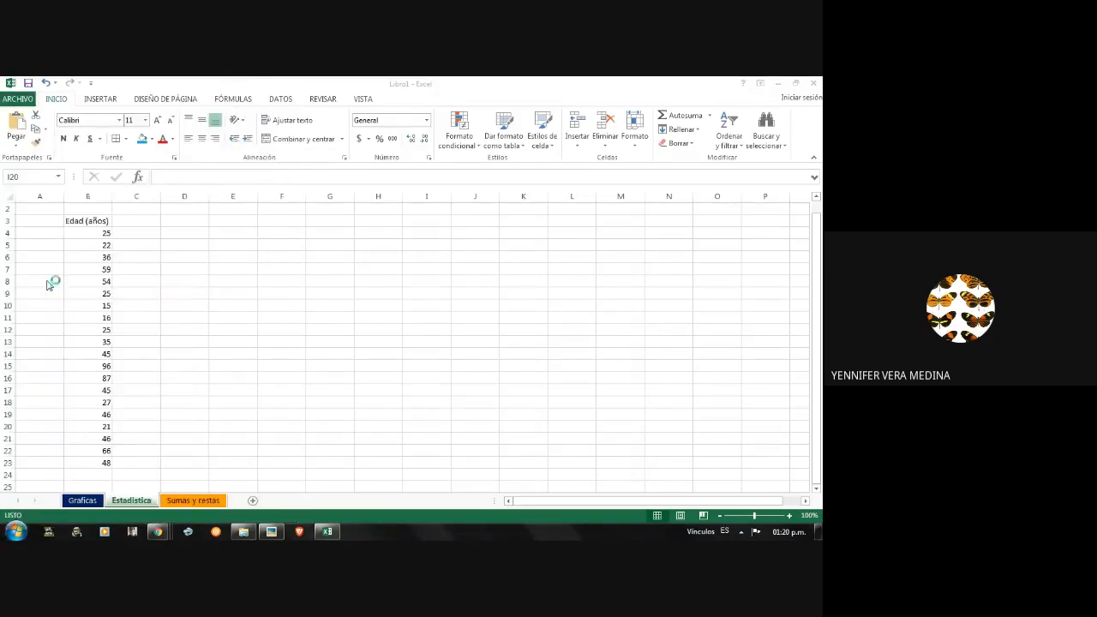
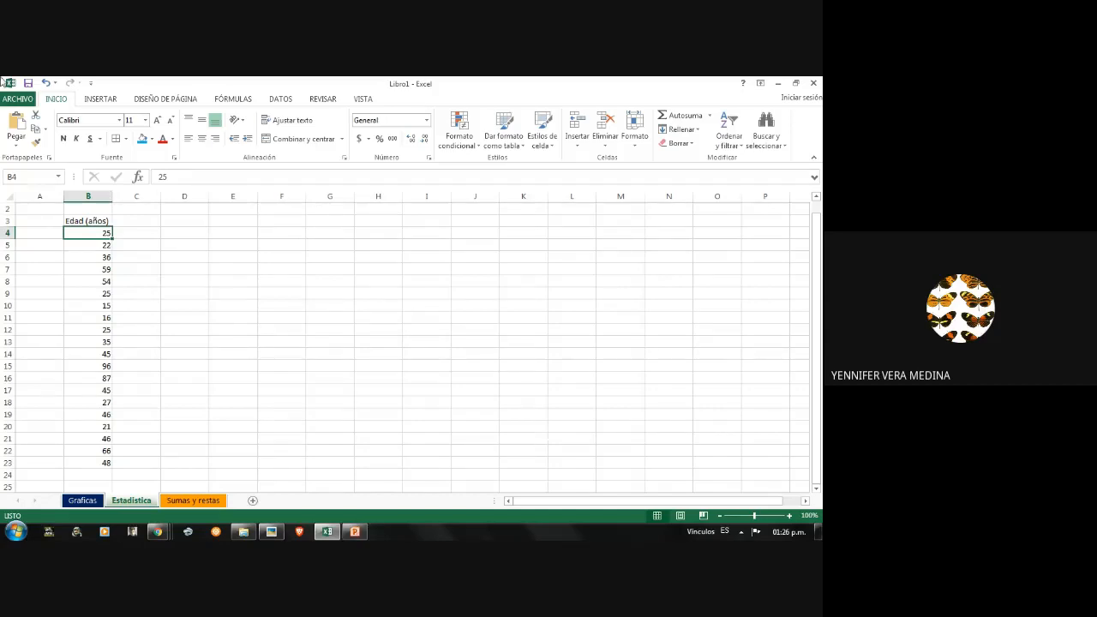
click(328, 532)
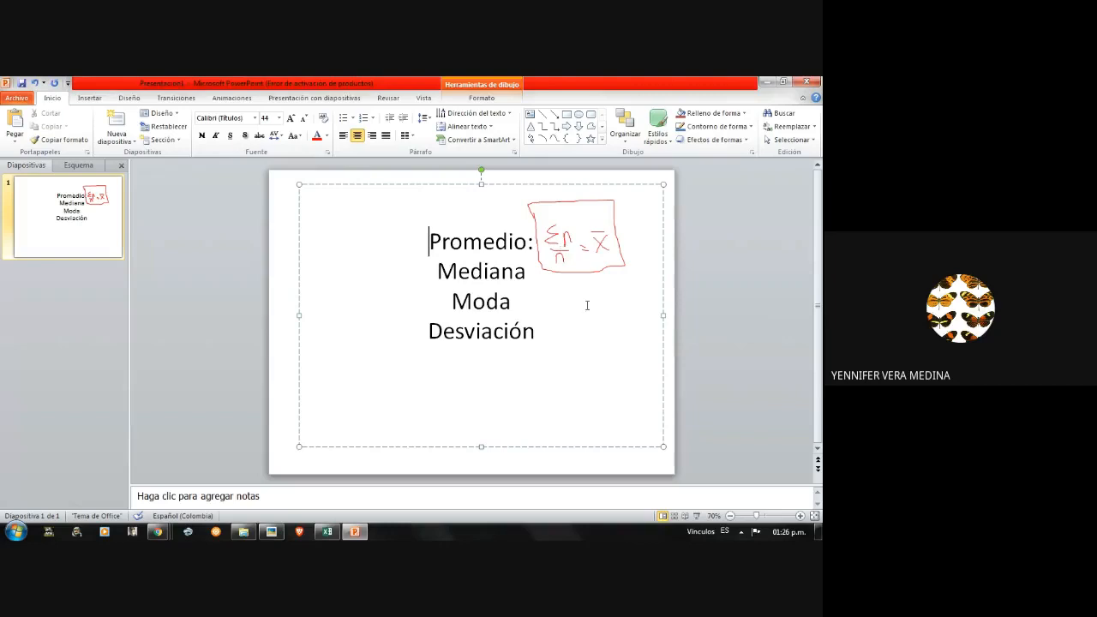
click(326, 533)
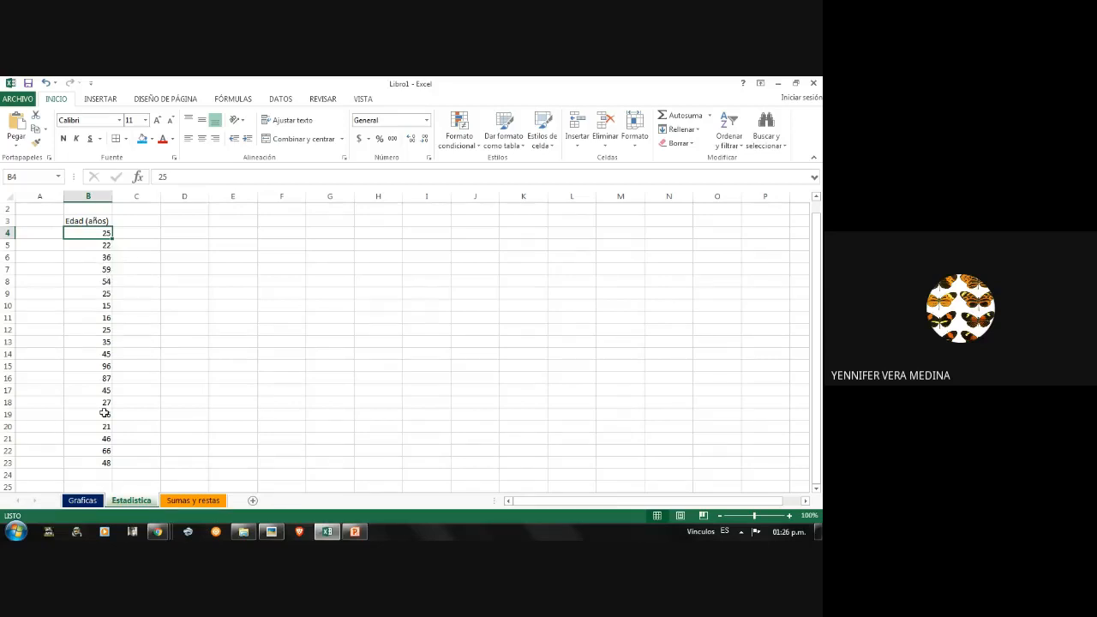
- Total the ages in cell B24 with the formula =SUMA(B4:B23)
click(97, 476)
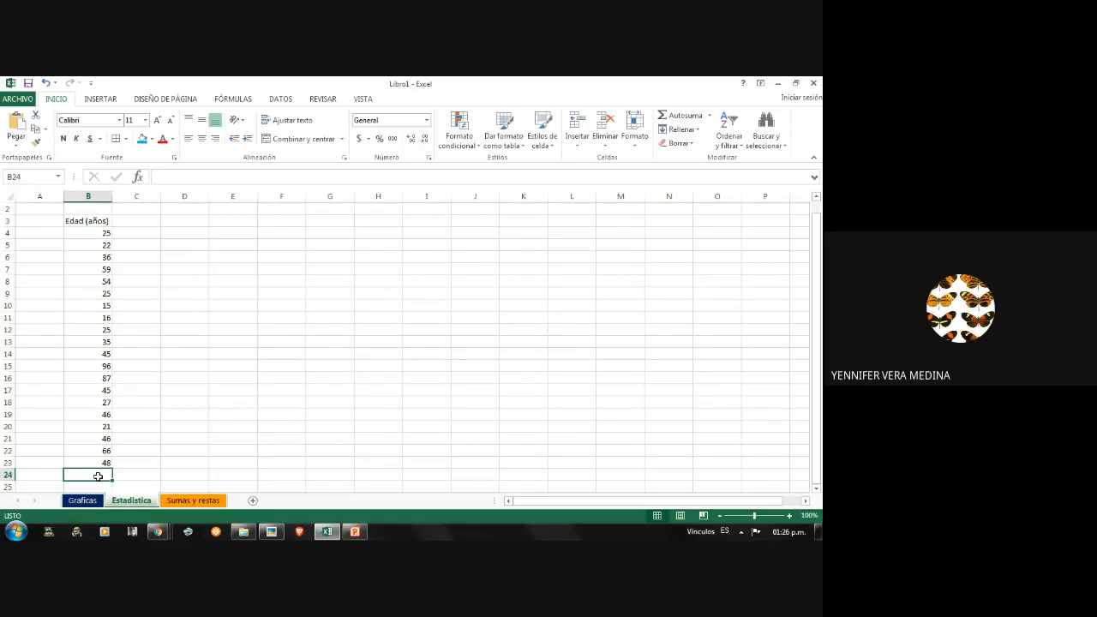
text(=)
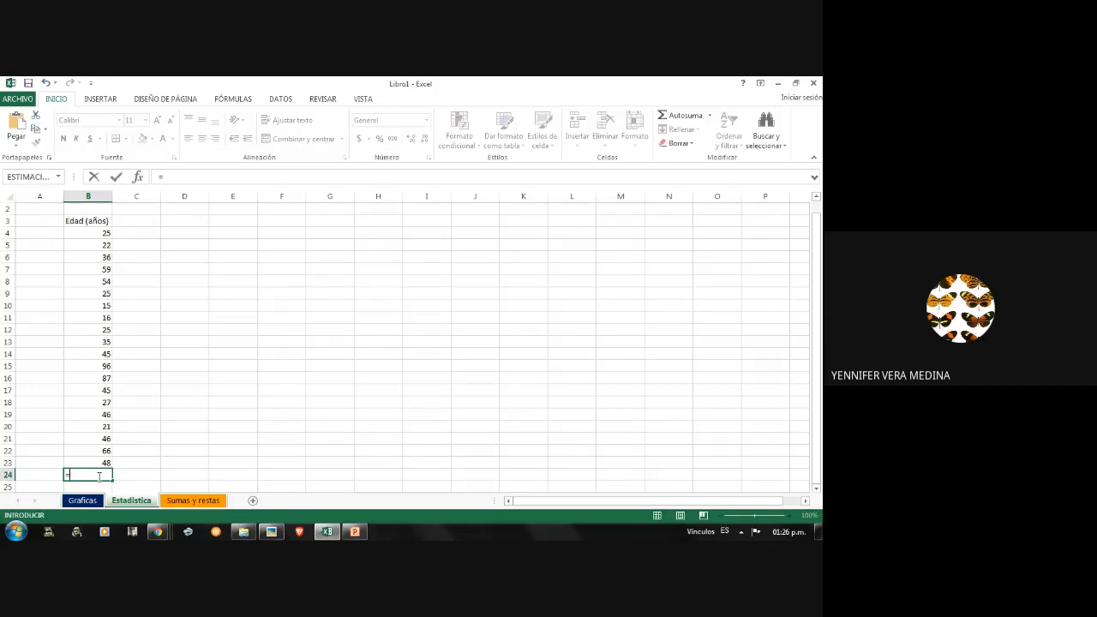
text(su)
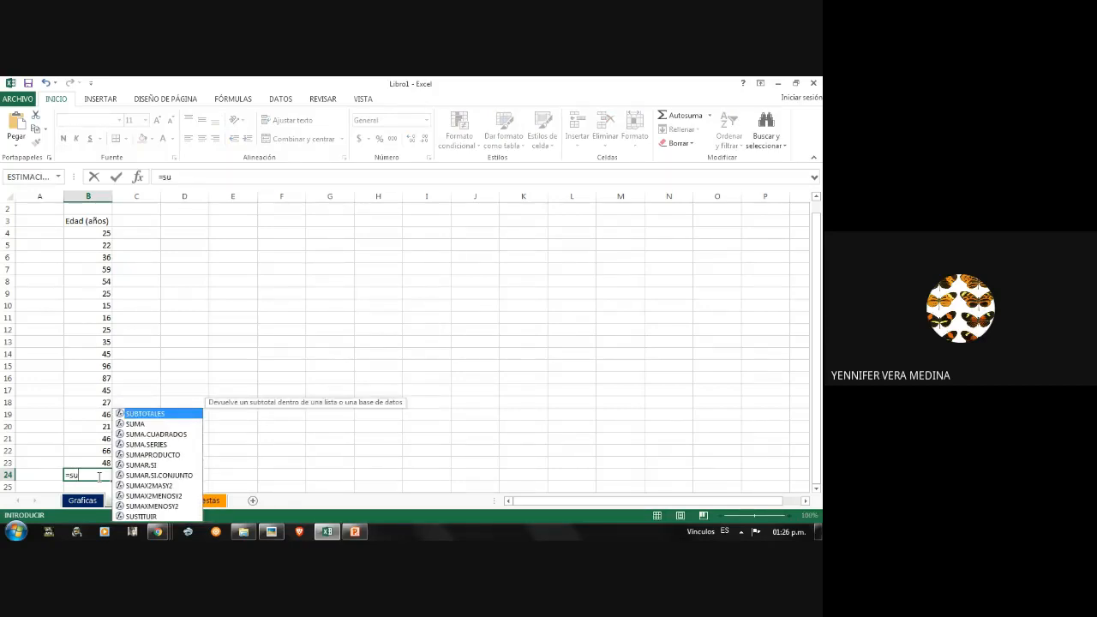
click(136, 425)
double_click(135, 426)
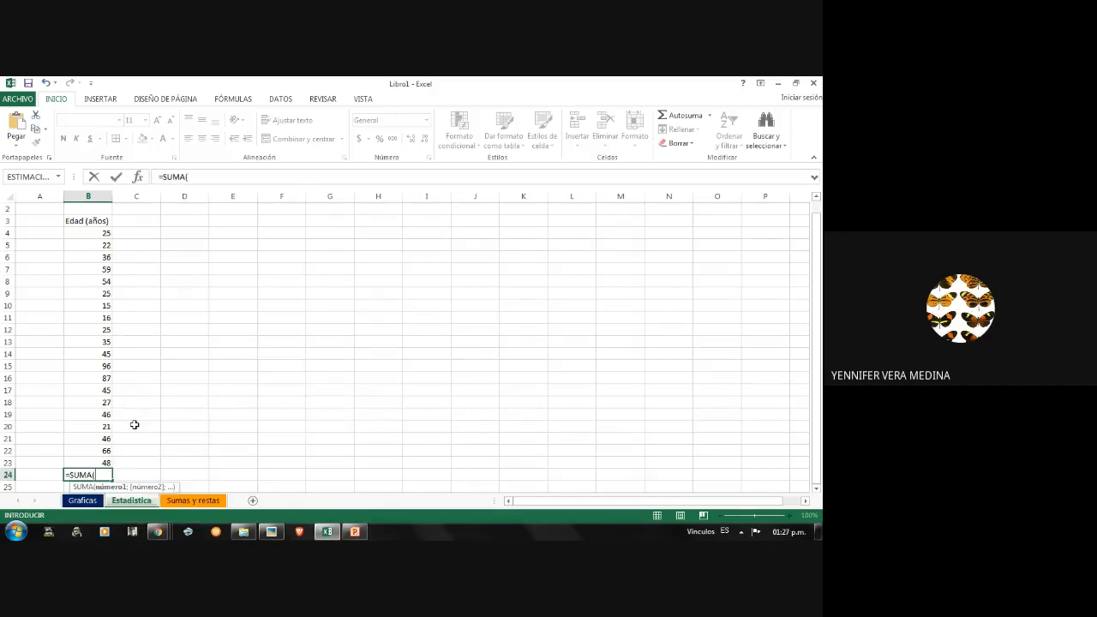
drag(99, 464, 101, 236)
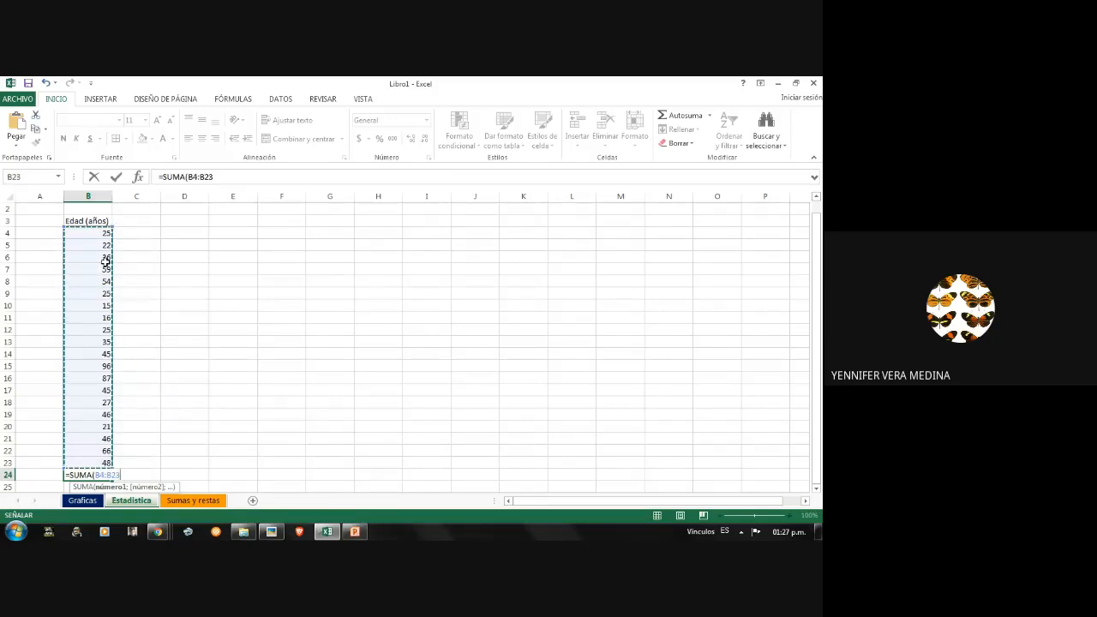
text()9)
key(BackSpace)
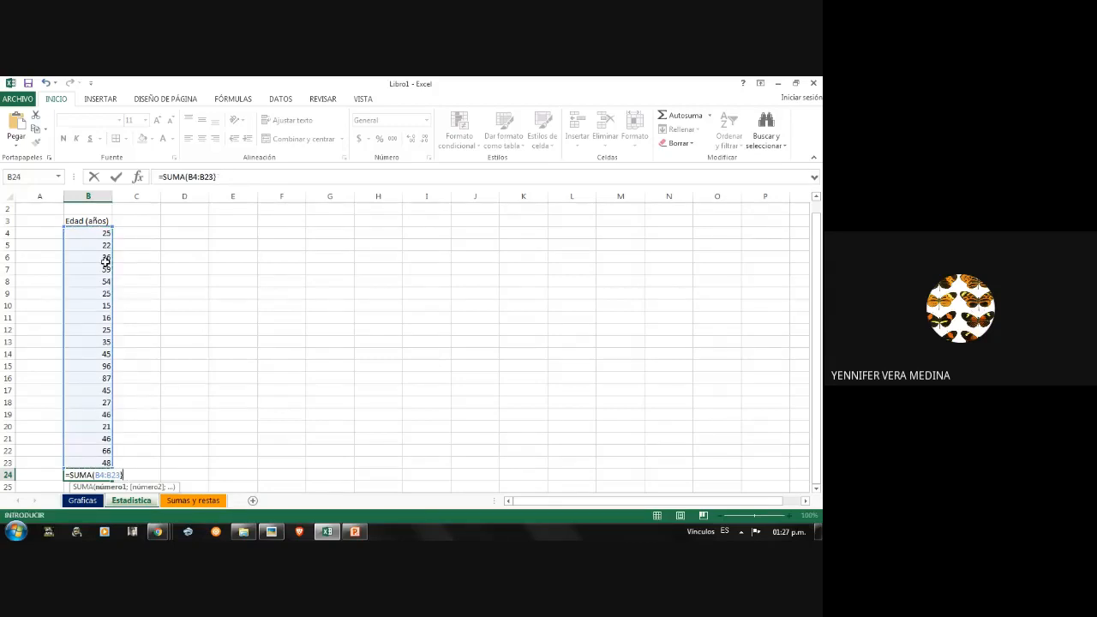
key(BackSpace)
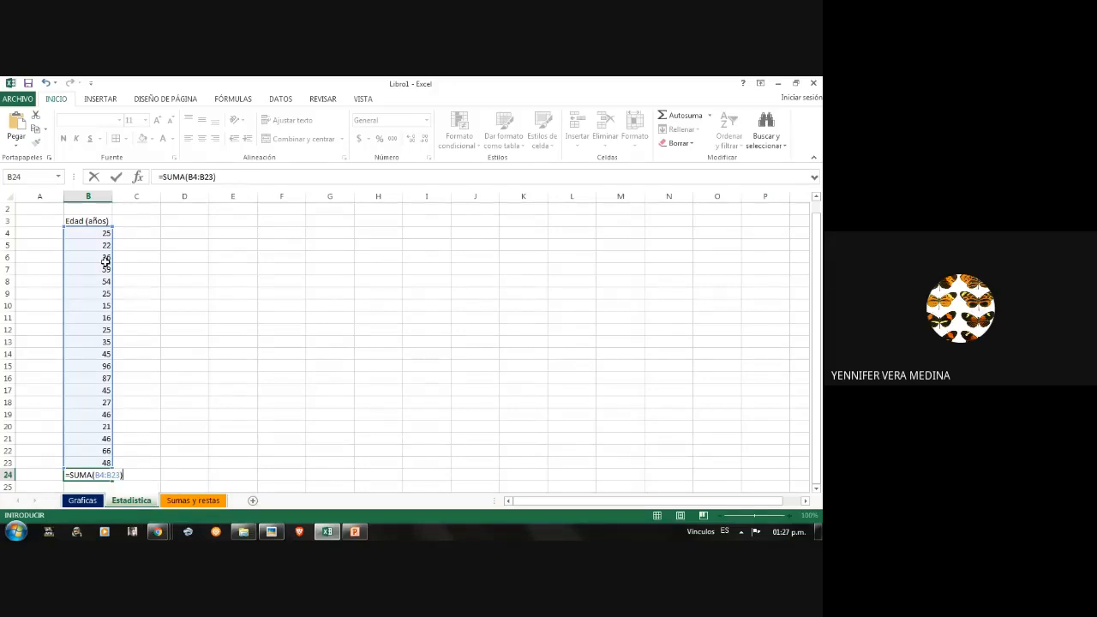
key(Return)
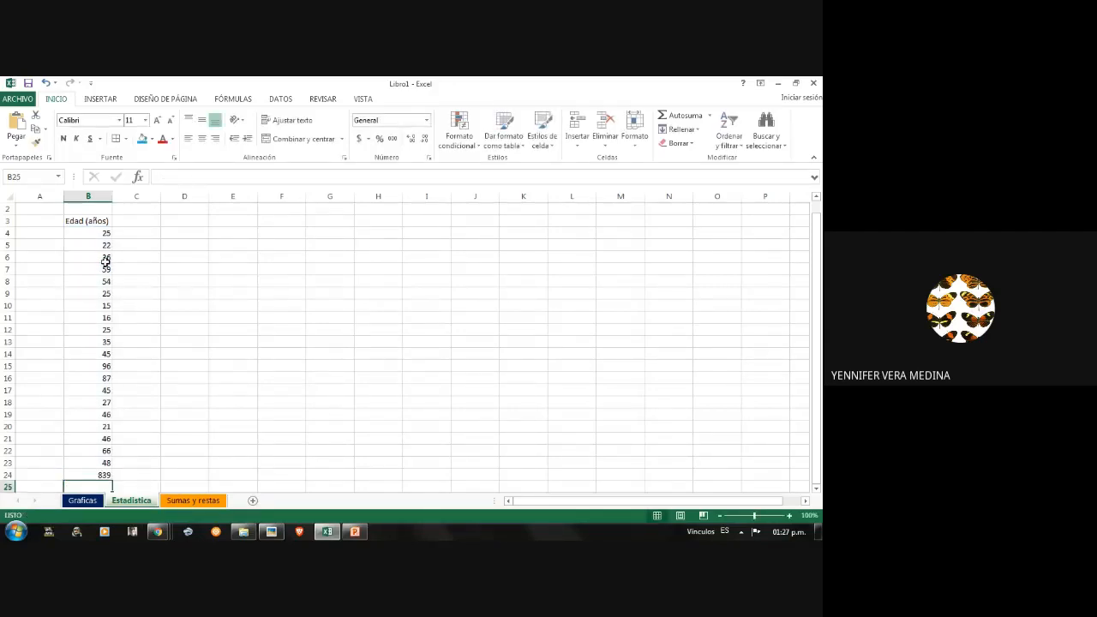
- Examine the sum formula in B24, the handwritten average formula on the PowerPoint slide, and the ages in B4:B23 back in Excel
click(90, 474)
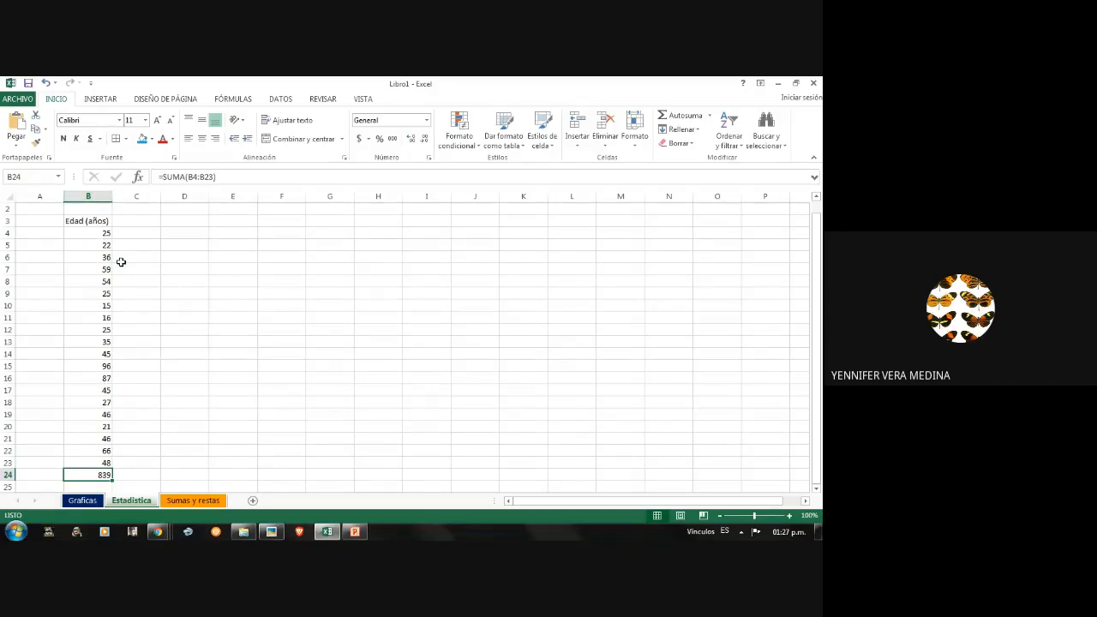
click(107, 437)
click(106, 464)
click(106, 477)
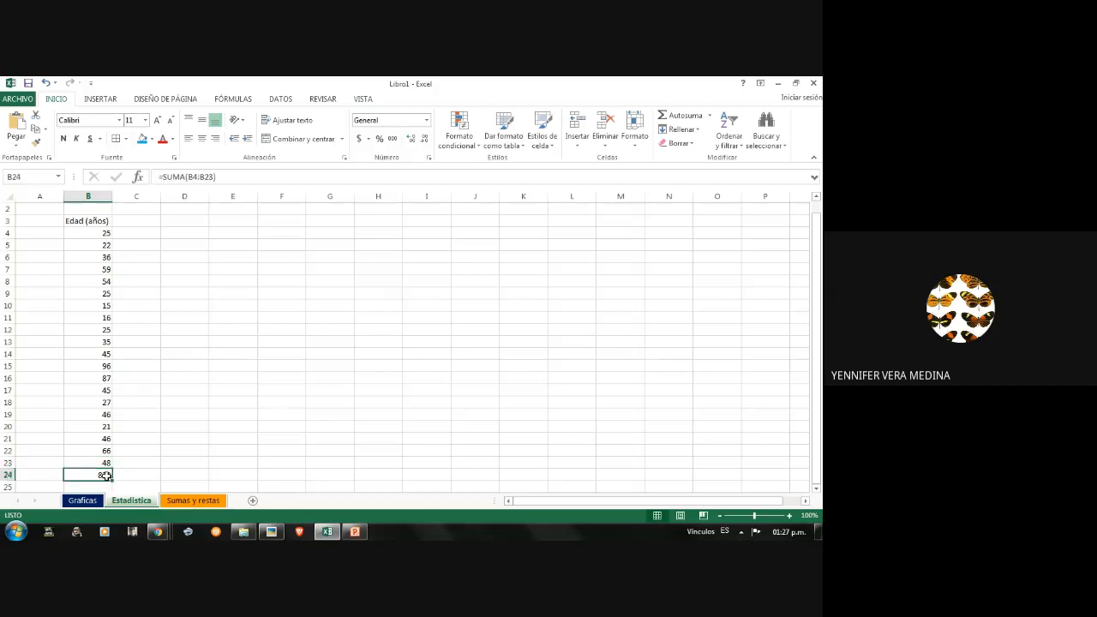
click(355, 532)
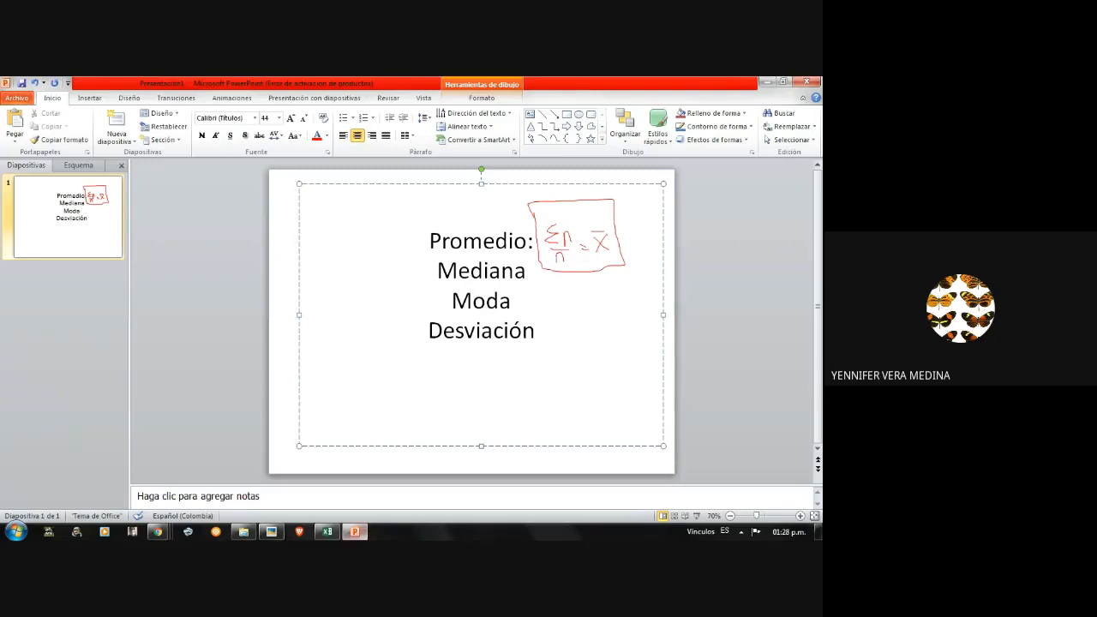
click(326, 532)
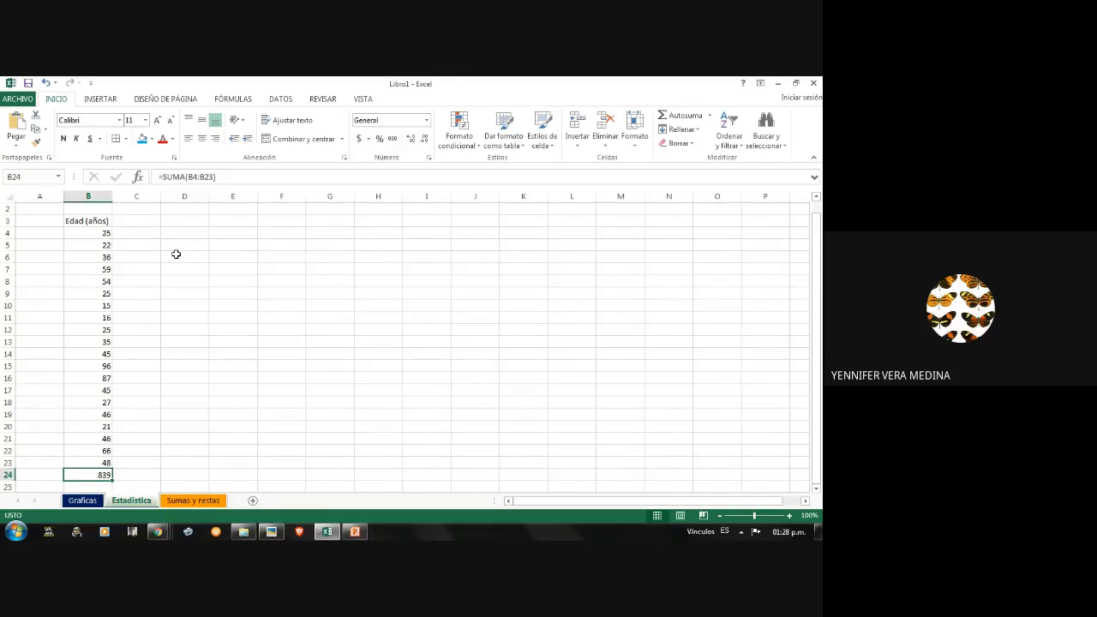
click(142, 463)
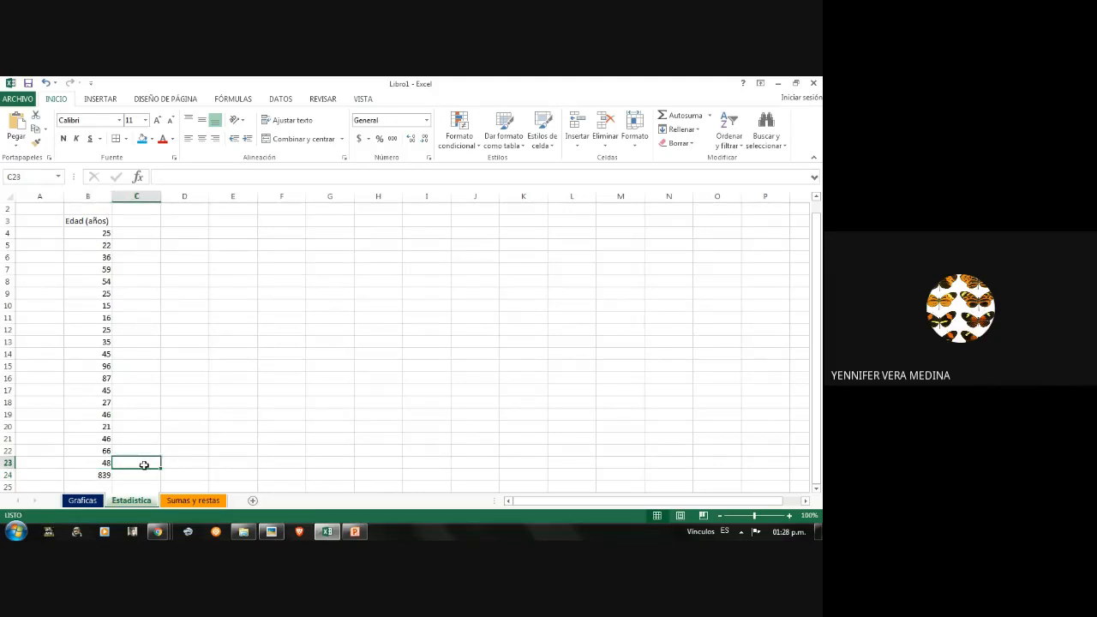
drag(96, 233, 107, 463)
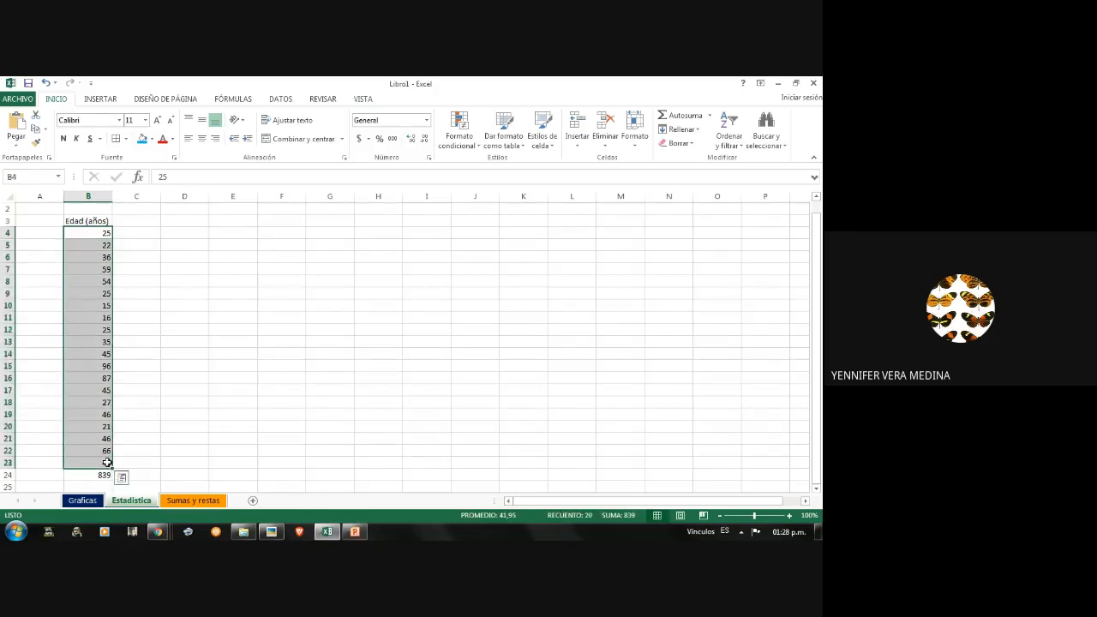
click(135, 439)
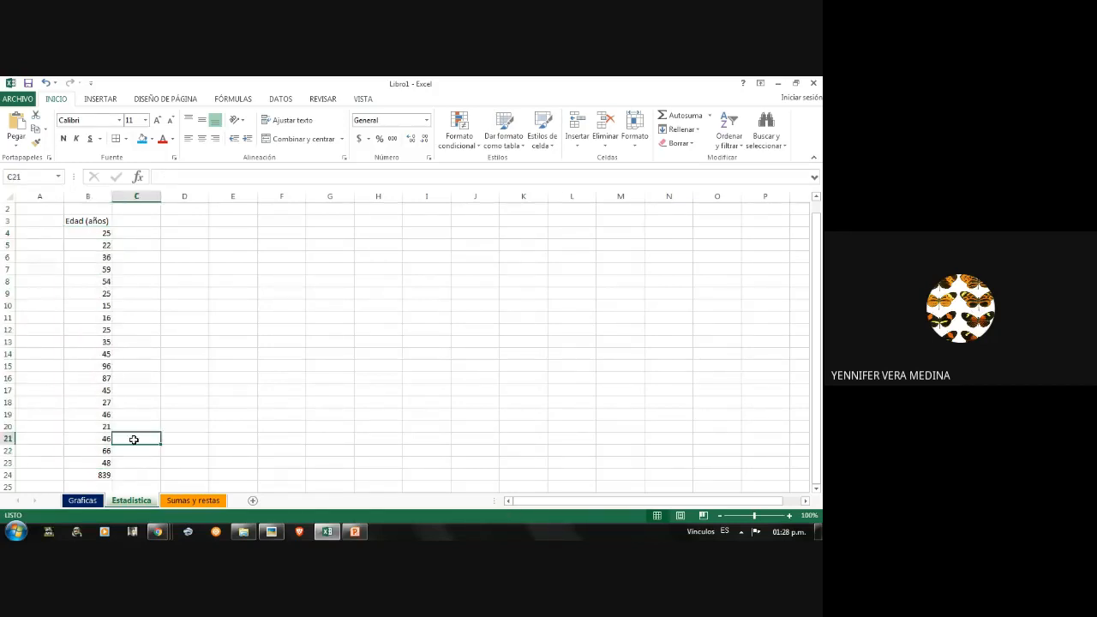
- Clear the sum formula from cell B24 below the ages
click(100, 477)
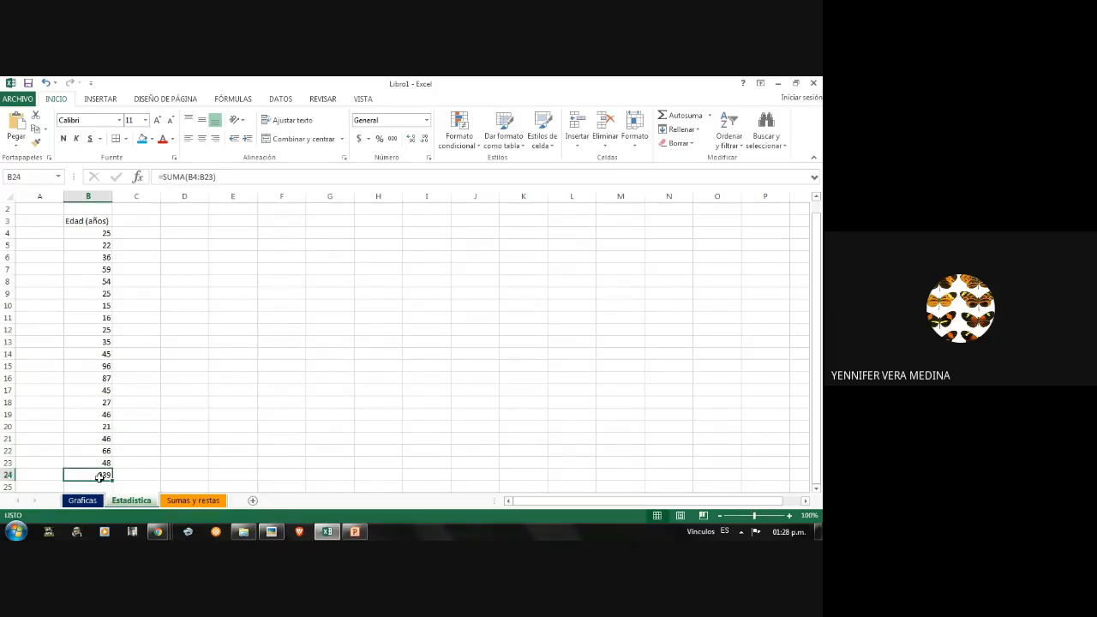
double_click(99, 478)
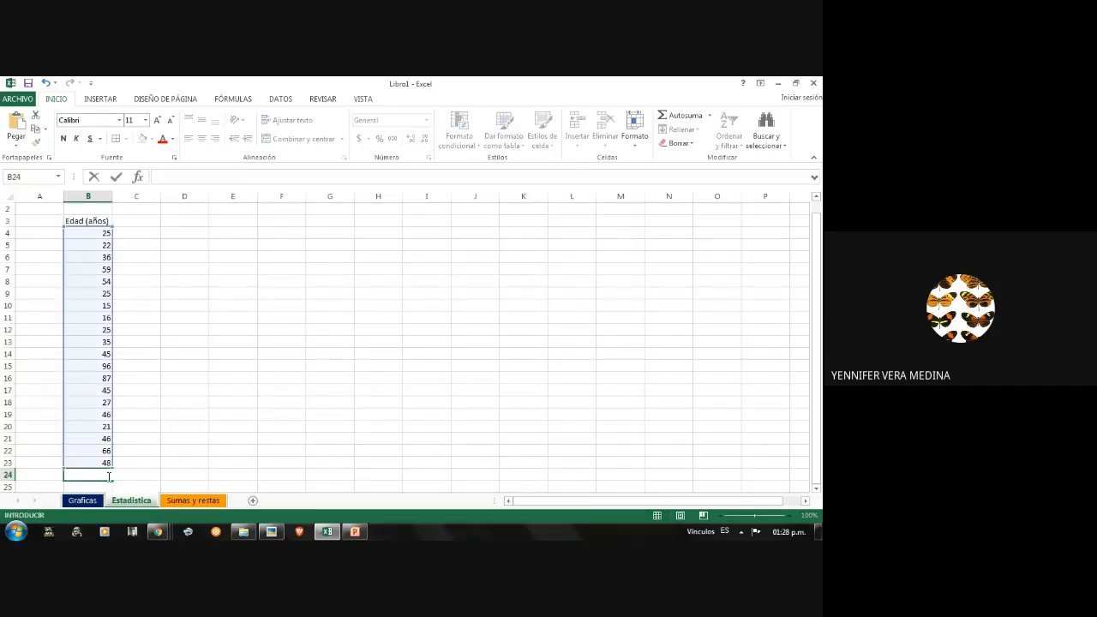
click(204, 483)
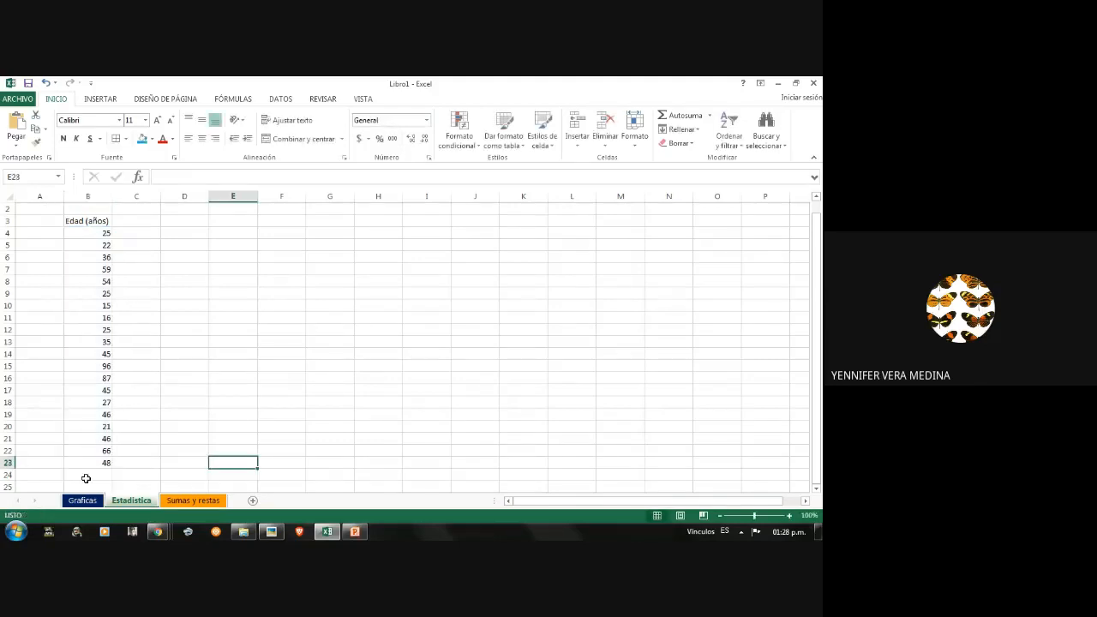
- Calculate the average age in cell B24 with the formula =PROMEDIO(B4:B23)
click(85, 478)
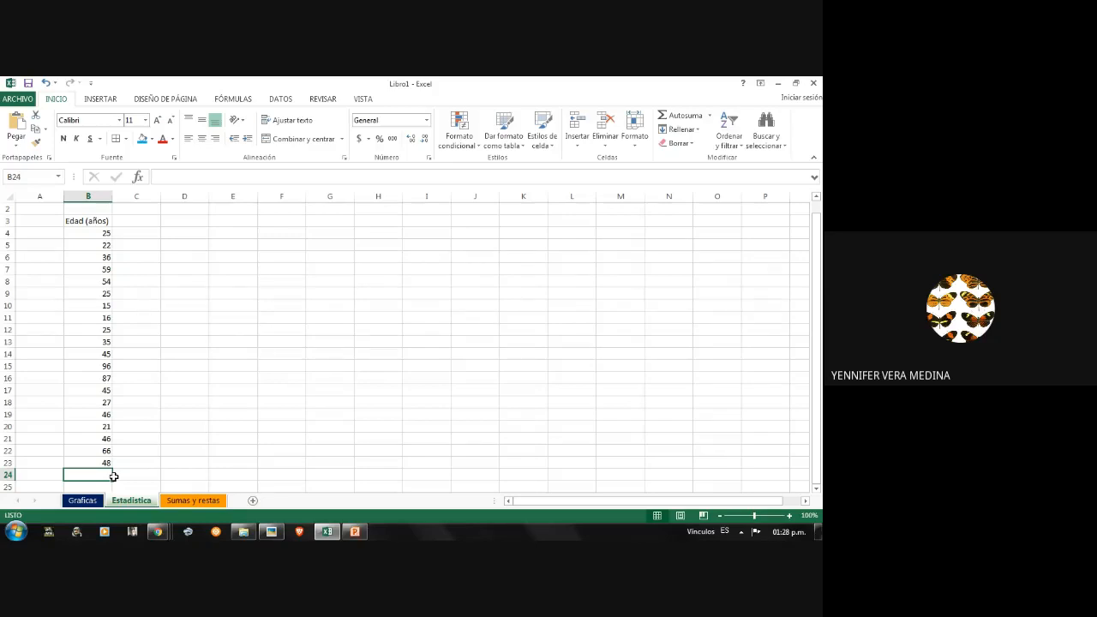
text(=)
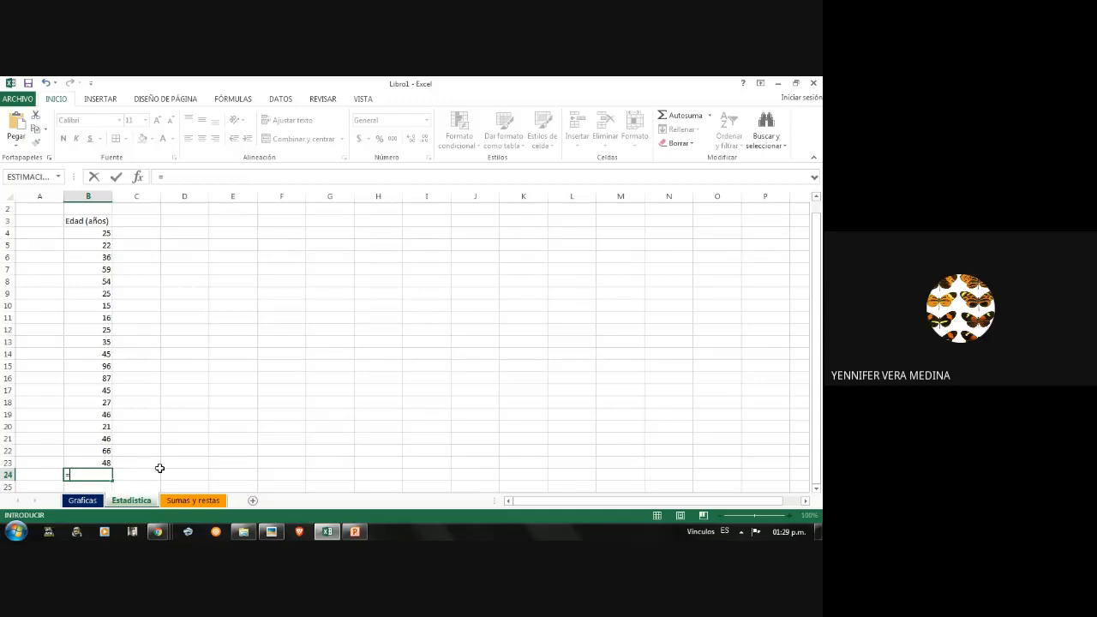
text(p)
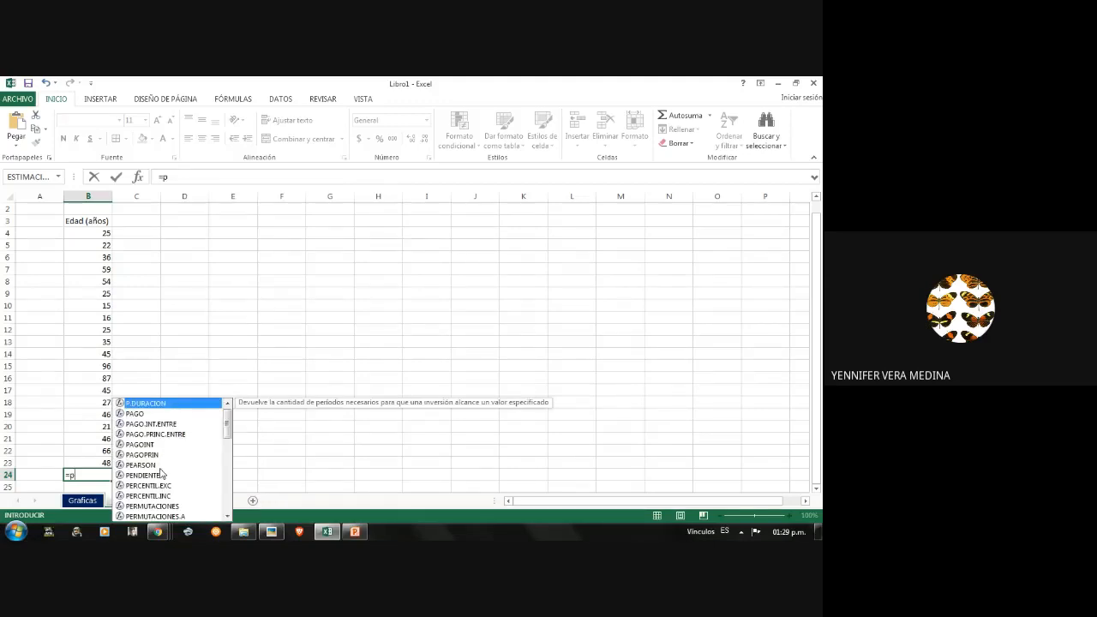
text(r)
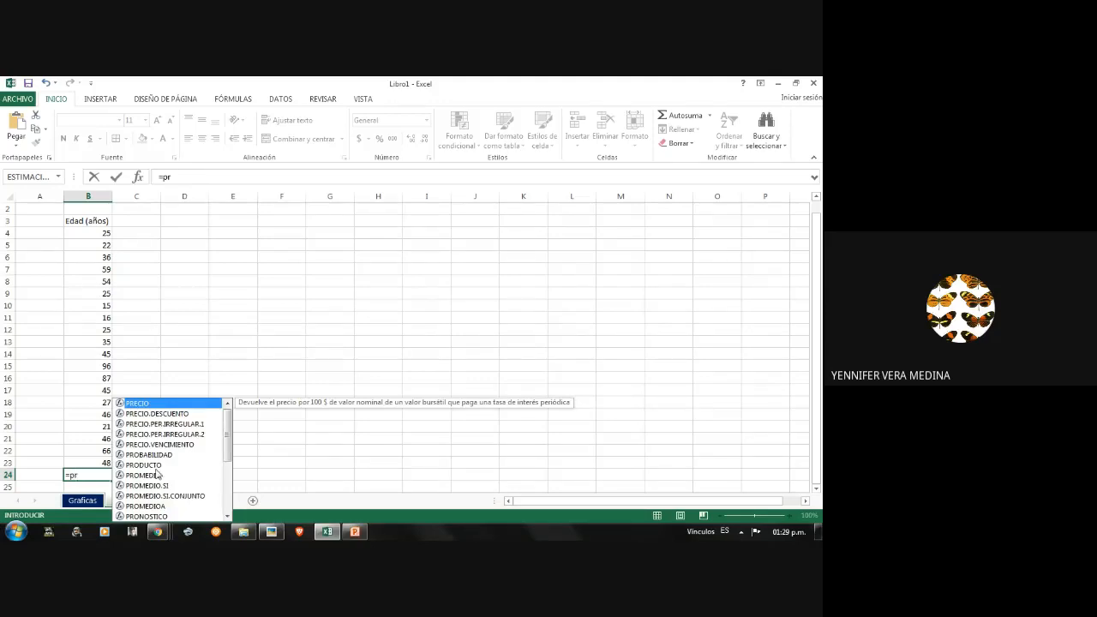
click(139, 477)
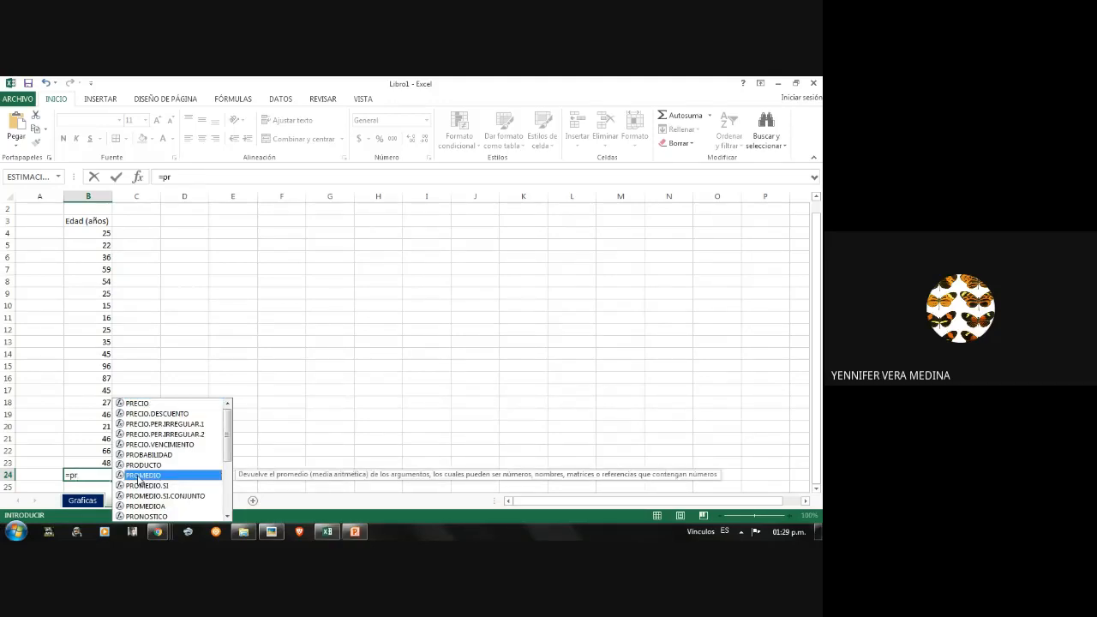
double_click(139, 476)
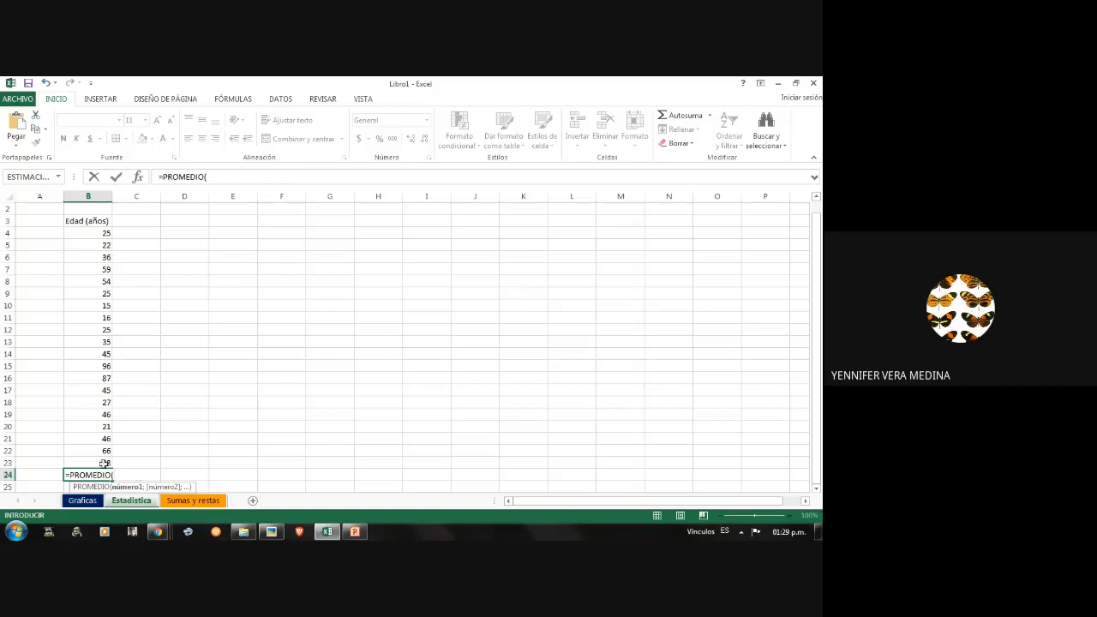
drag(100, 462, 100, 233)
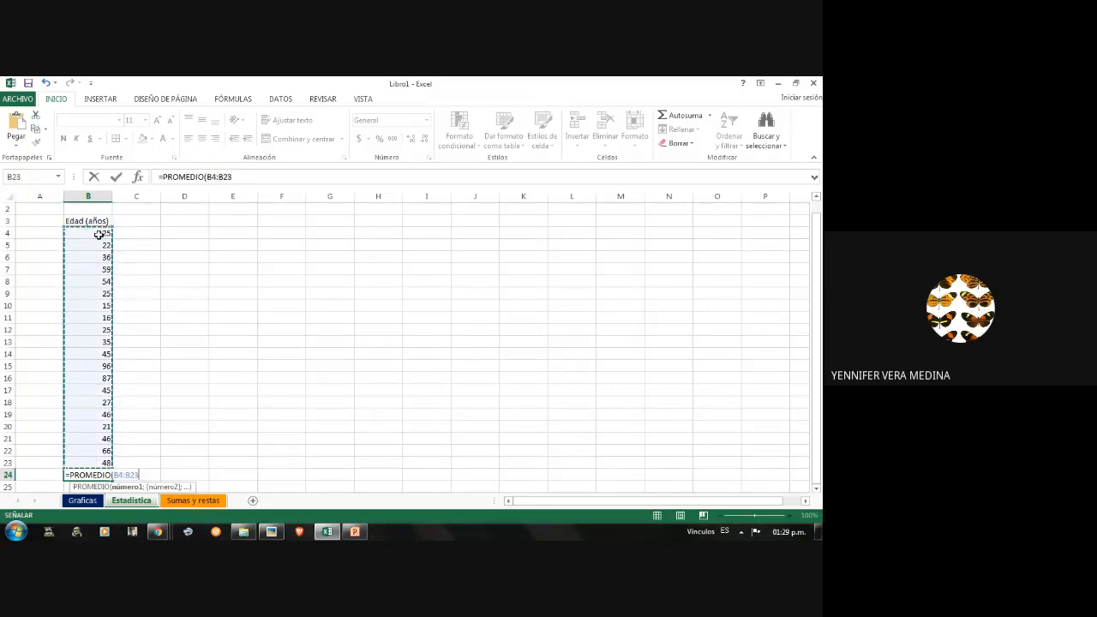
text())
key(Return)
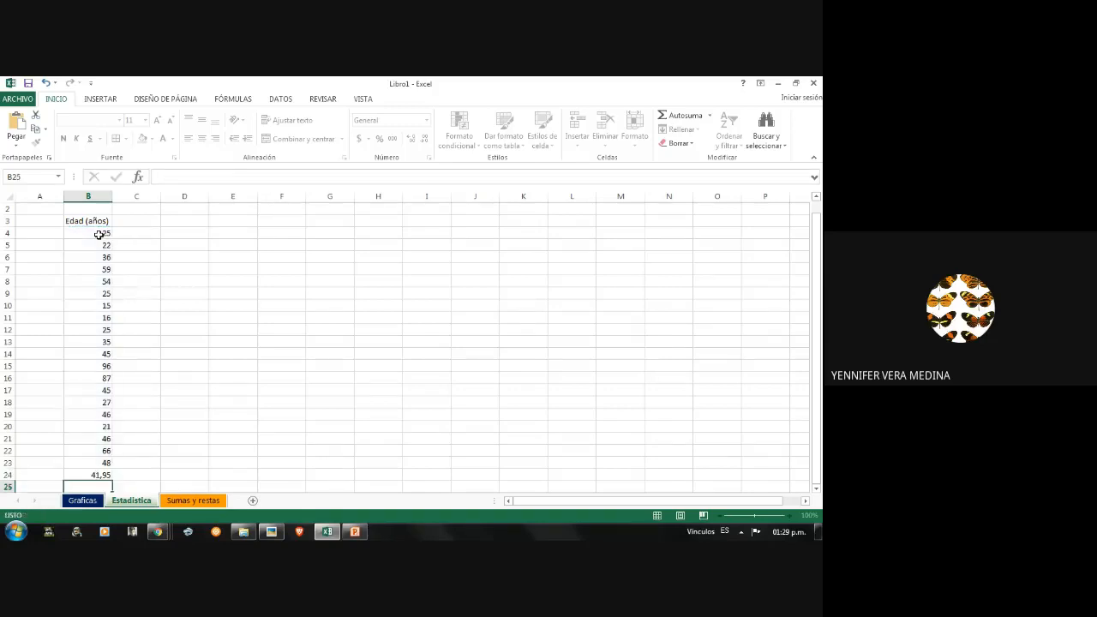
- Label the average age by entering "Promedio" in cell A24, beside the result in B24
click(90, 475)
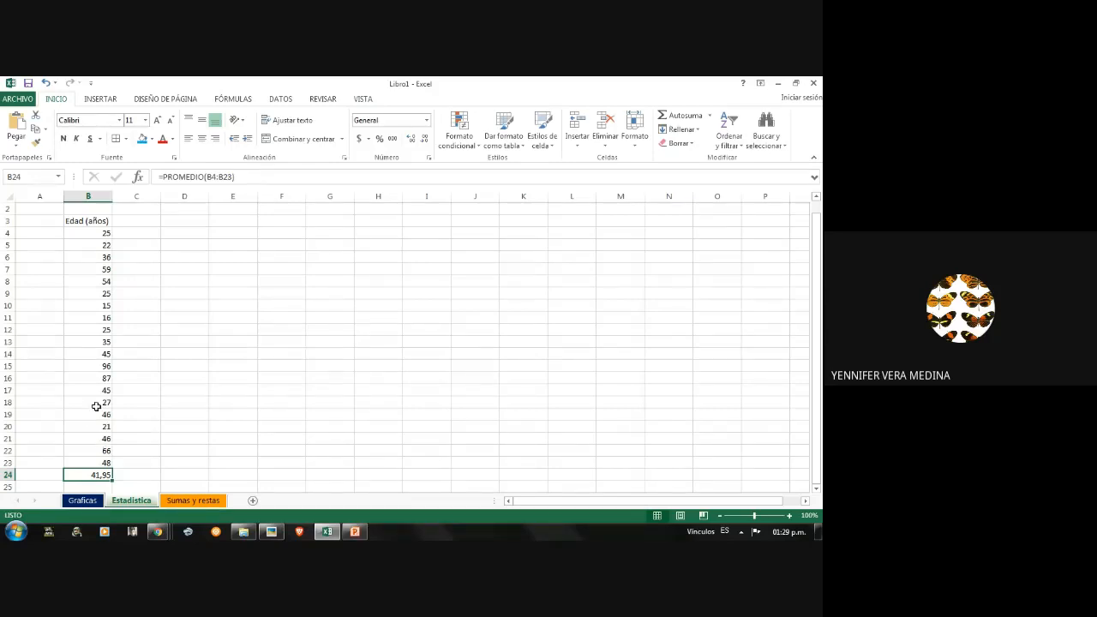
click(51, 475)
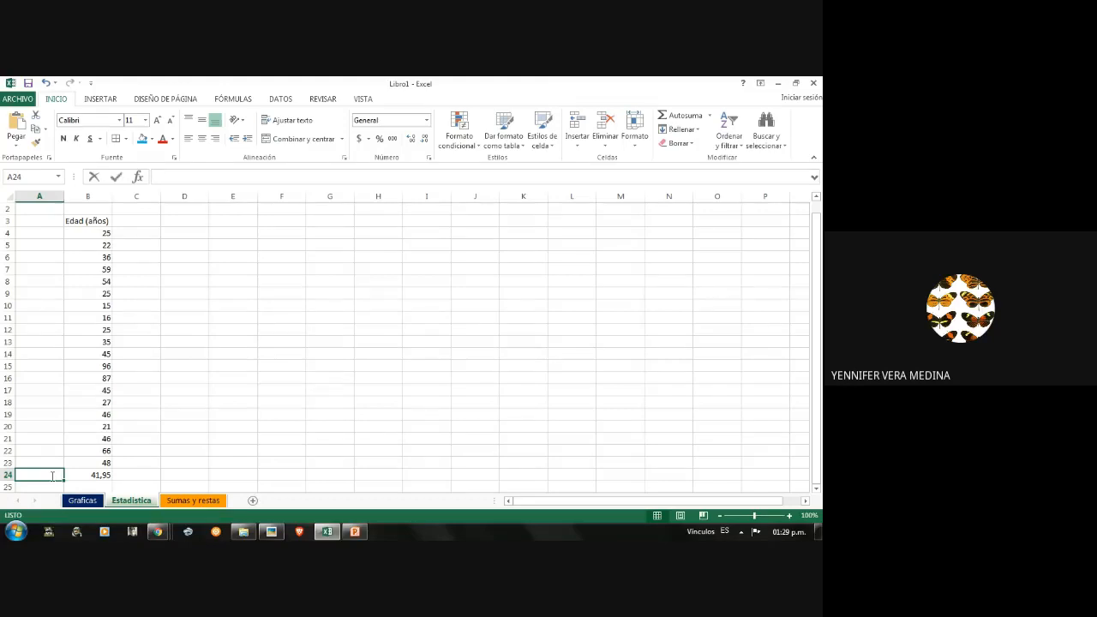
text(prome)
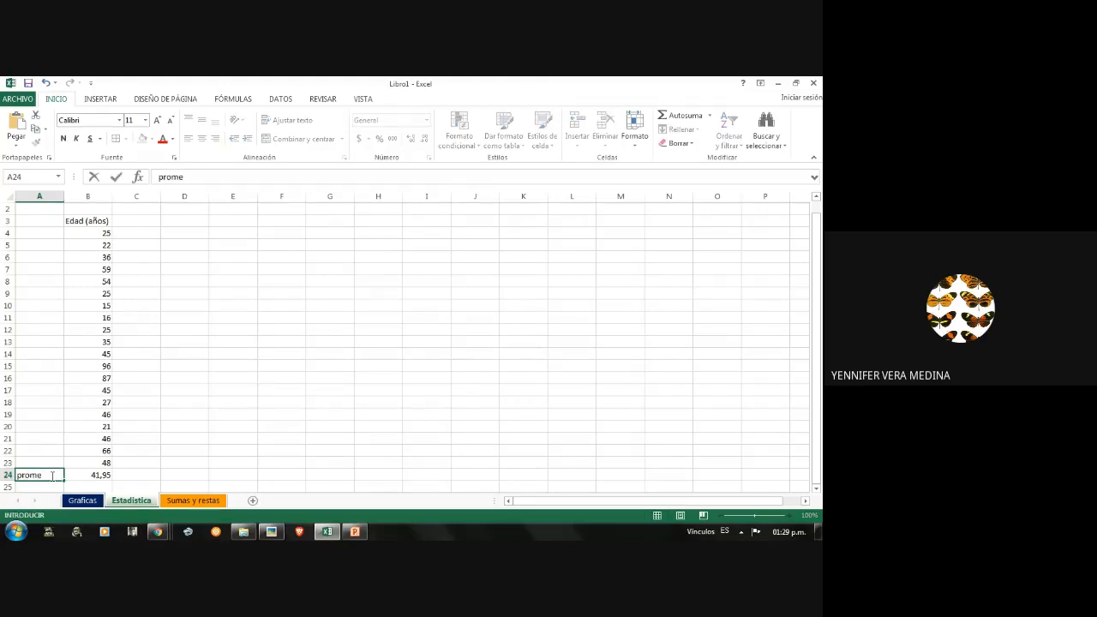
text(dio)
click(26, 474)
key(BackSpace)
text(P)
click(190, 445)
- Fill the Promedio label in A24 and the average in B24 with the same light green theme colour
click(57, 472)
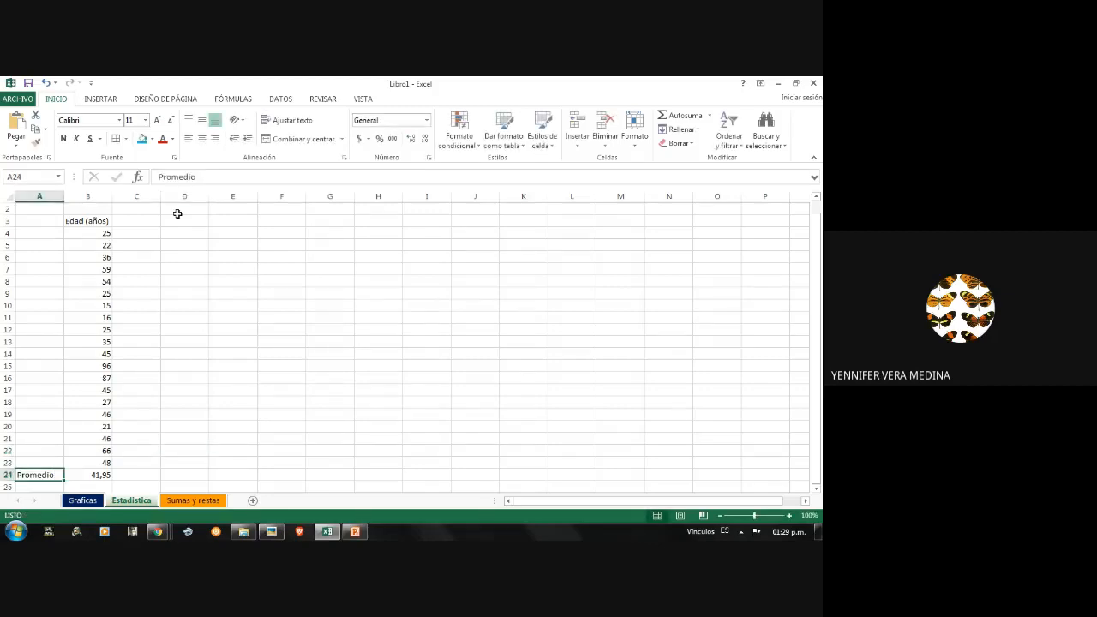
click(153, 139)
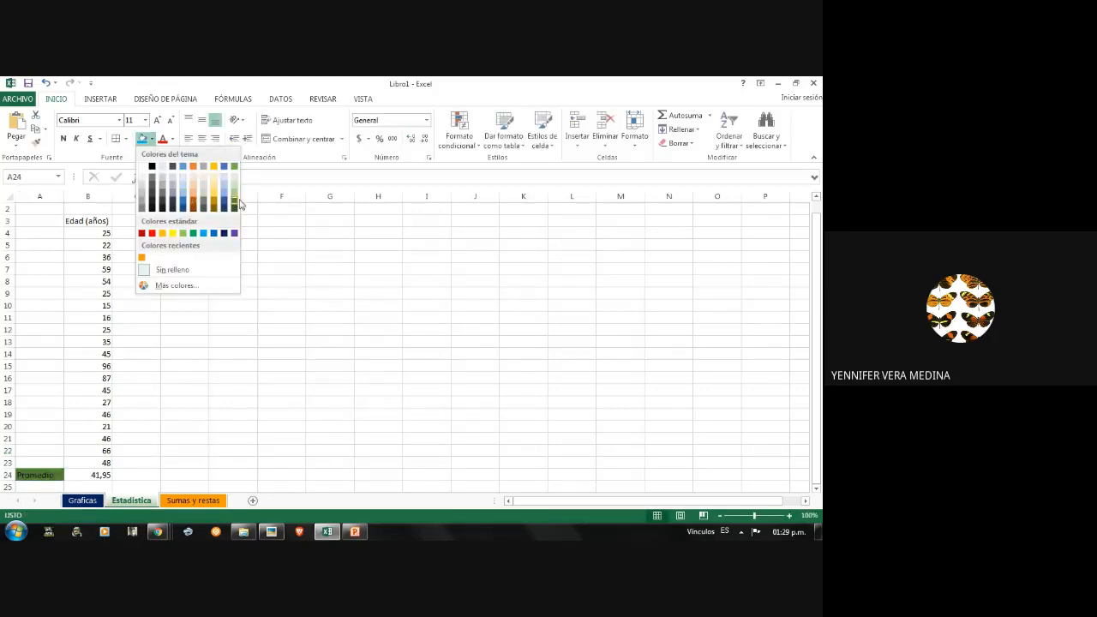
click(231, 205)
click(232, 450)
click(90, 474)
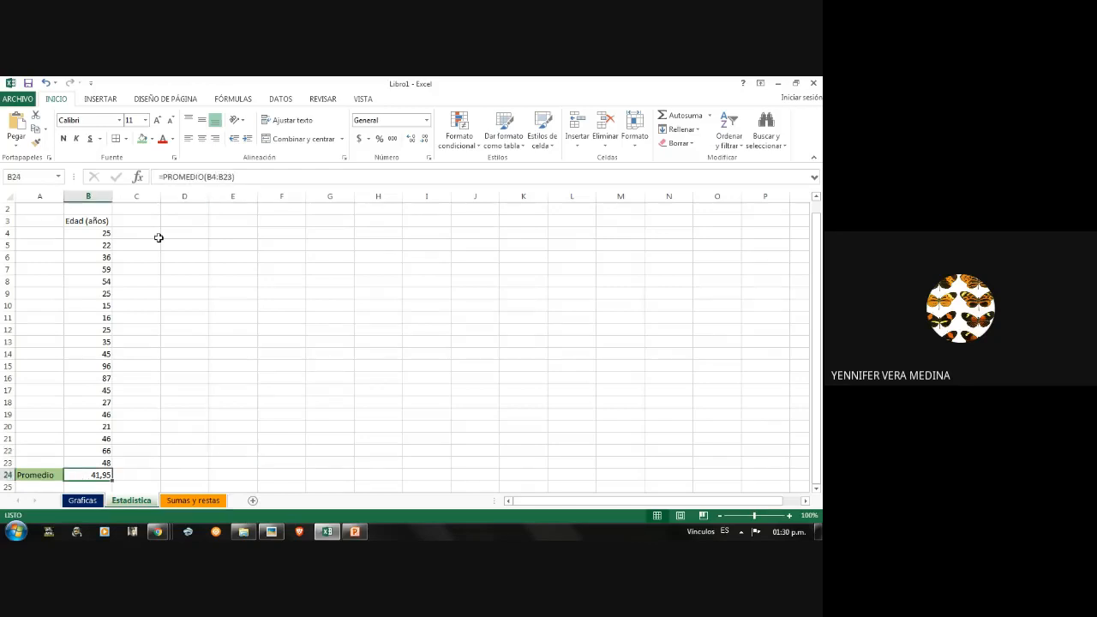
click(141, 141)
click(185, 451)
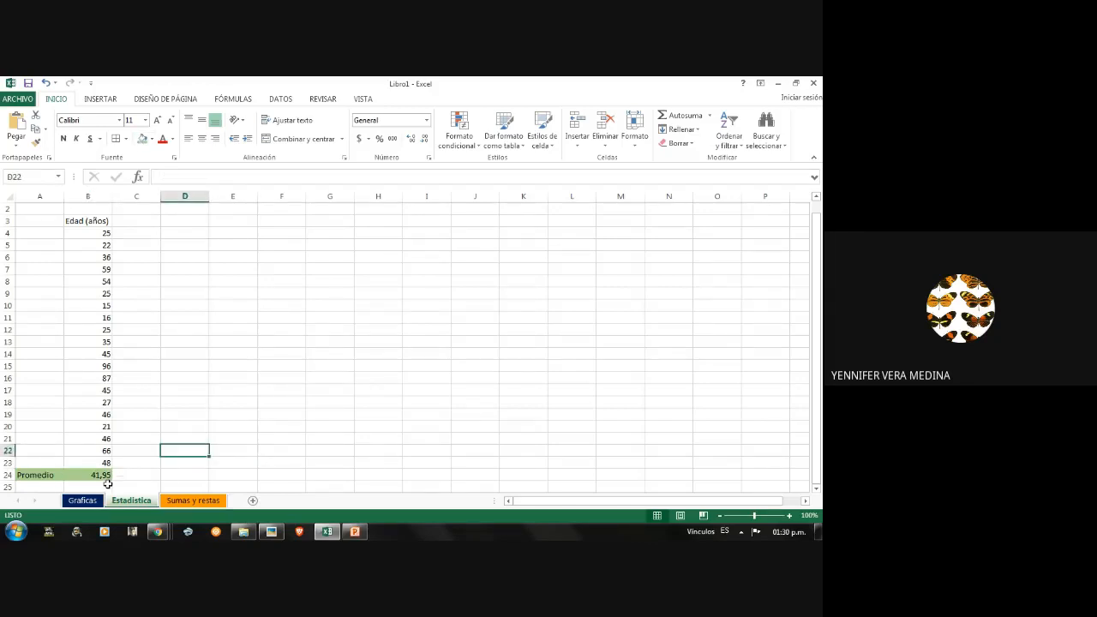
- Clear the stray formula from cell B25 below the average
click(108, 485)
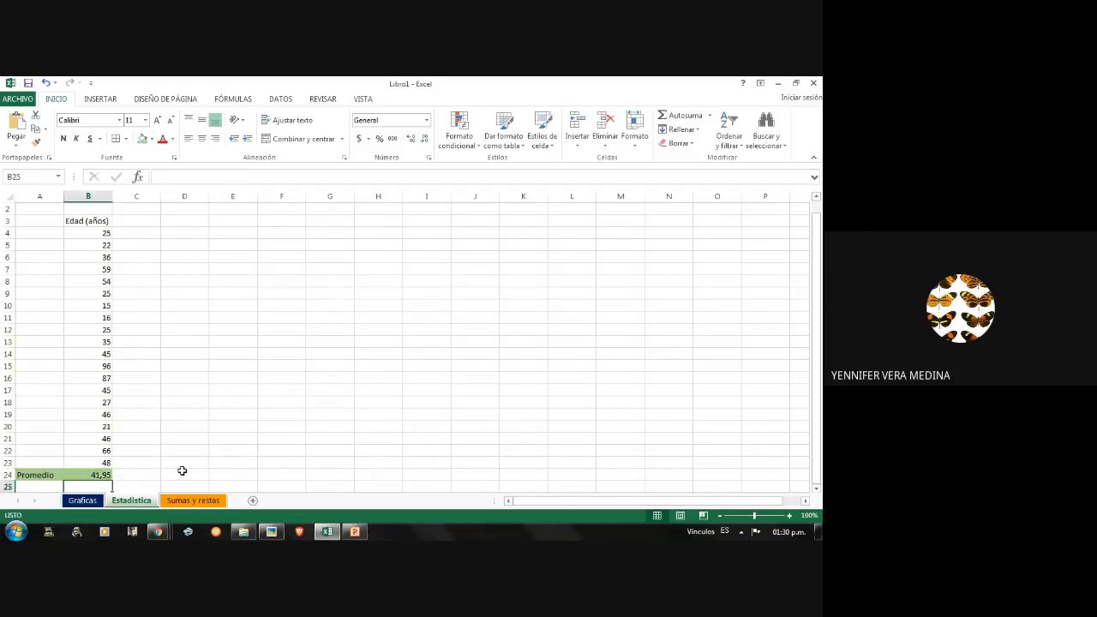
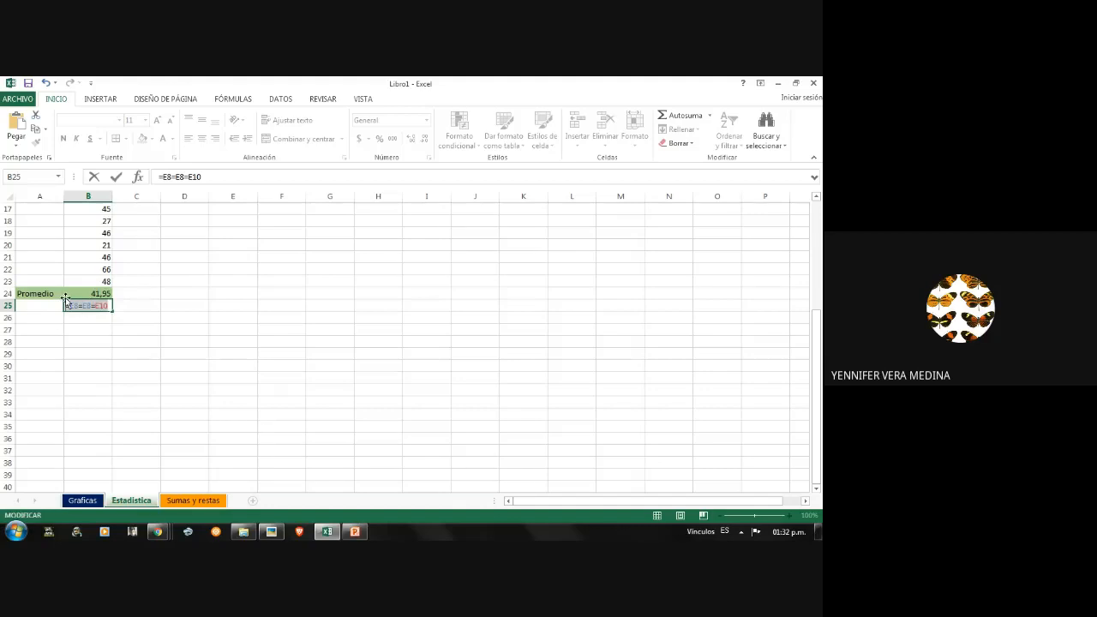
key(BackSpace)
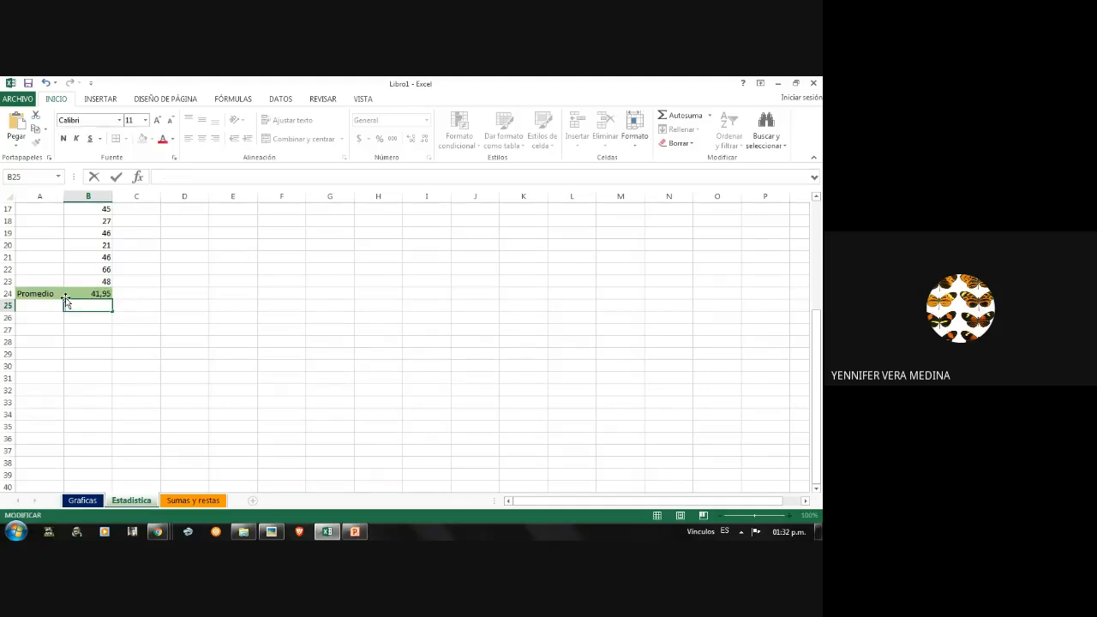
click(264, 269)
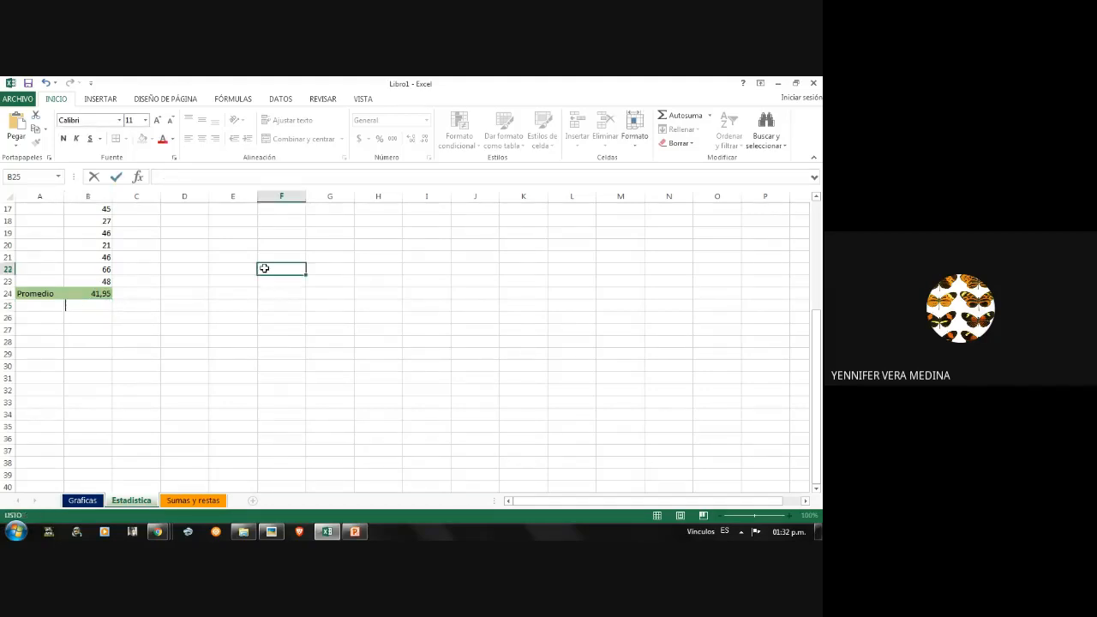
- Calculate the median age in cell D5 with the formula =MEDIANA(B4:B23)
drag(816, 343, 798, 248)
click(196, 255)
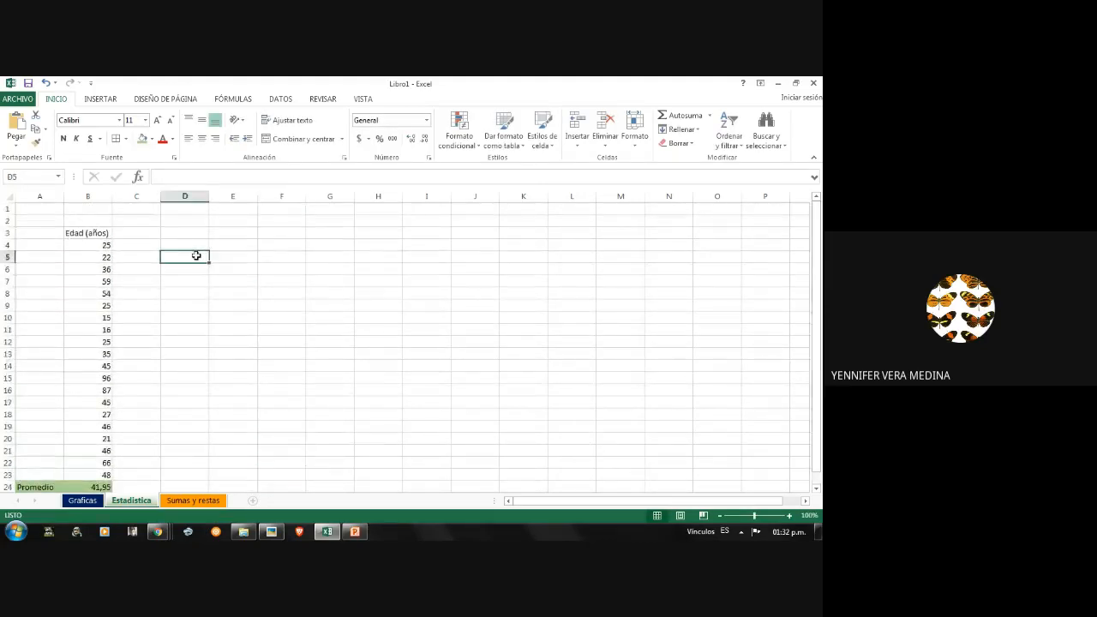
double_click(197, 256)
text(=)
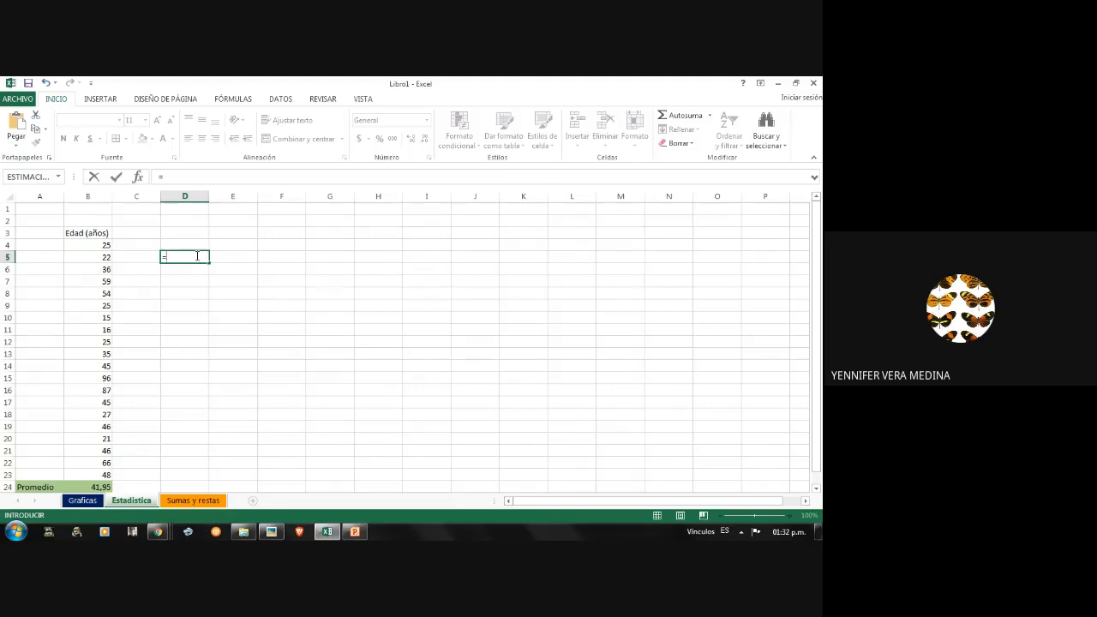
text(med)
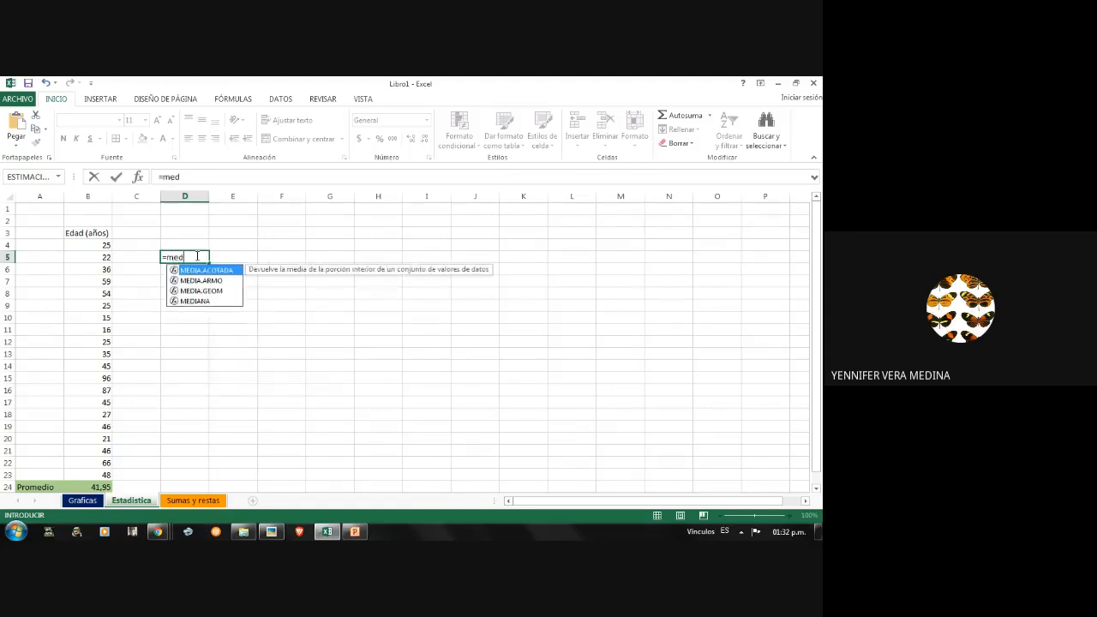
click(197, 302)
double_click(195, 304)
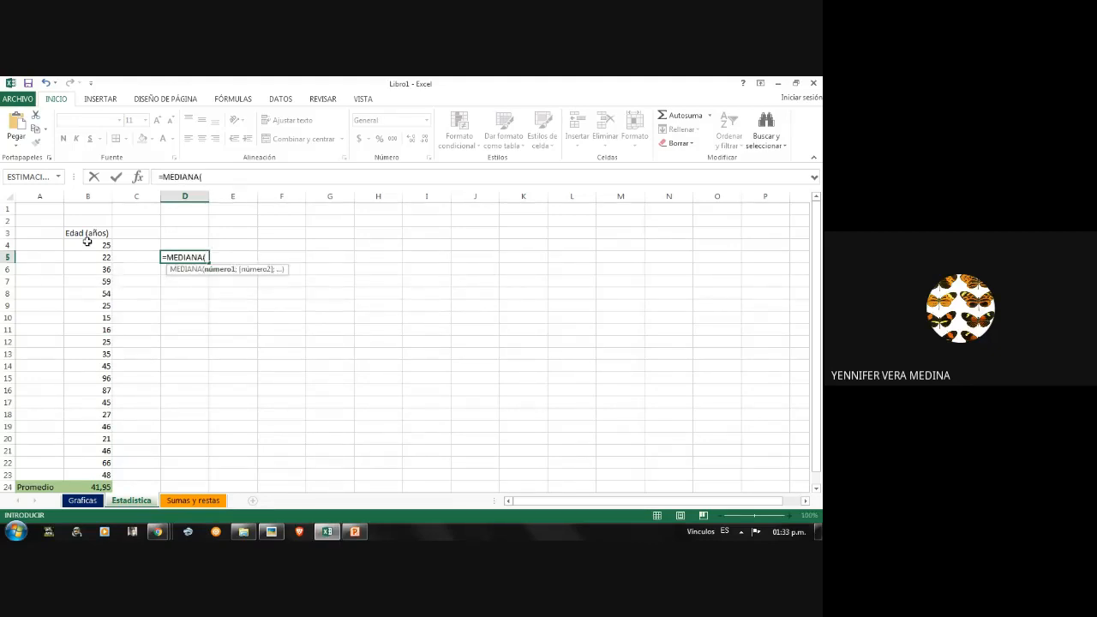
drag(87, 245, 105, 452)
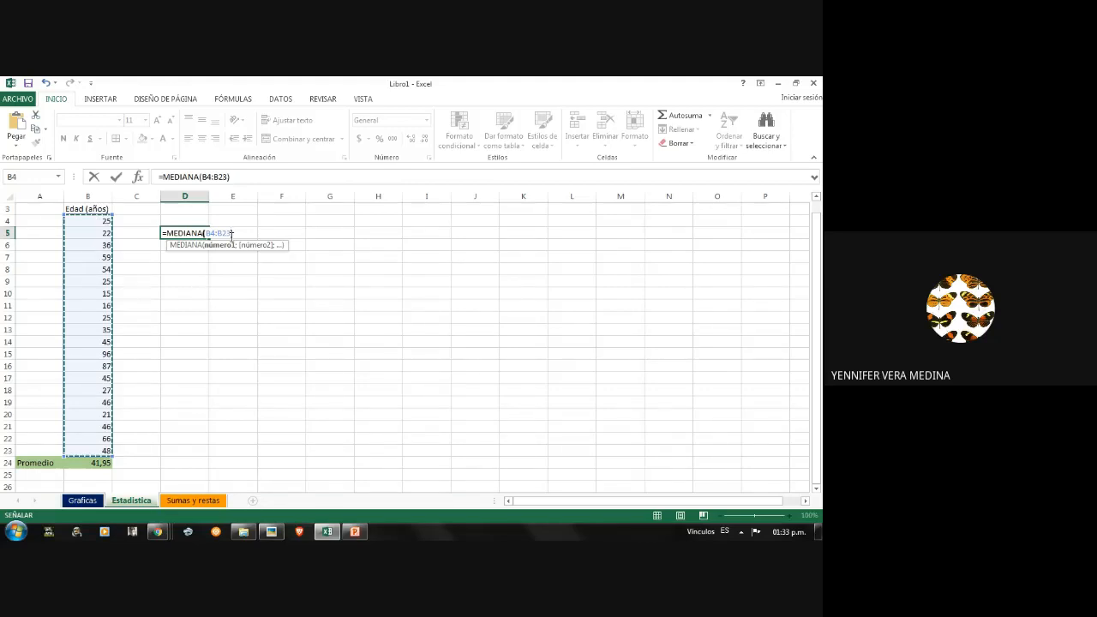
text())
key(Return)
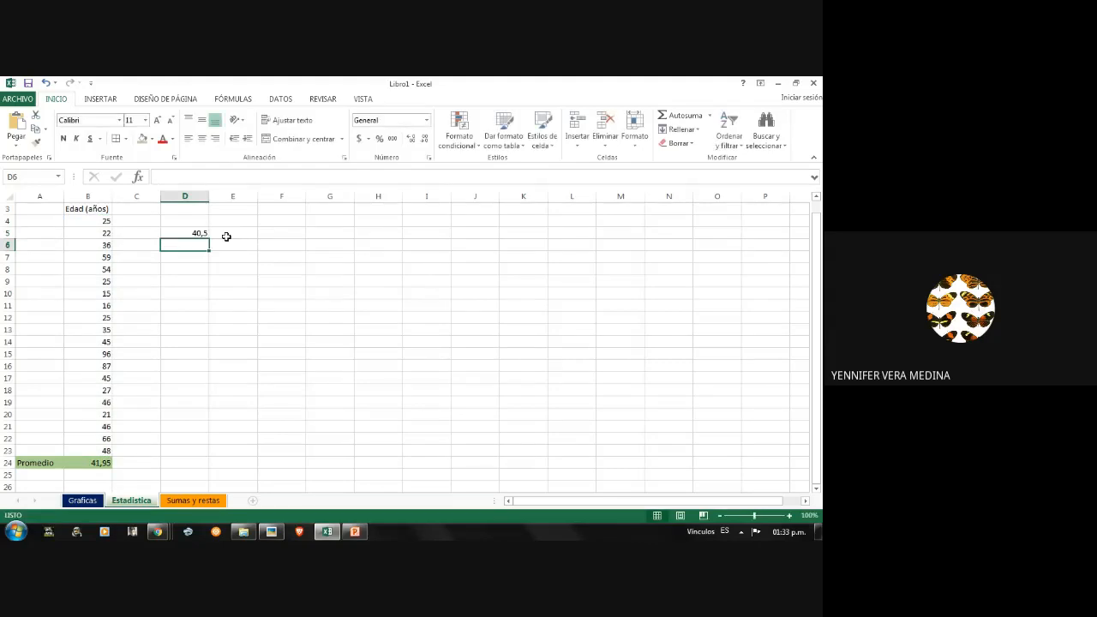
click(198, 234)
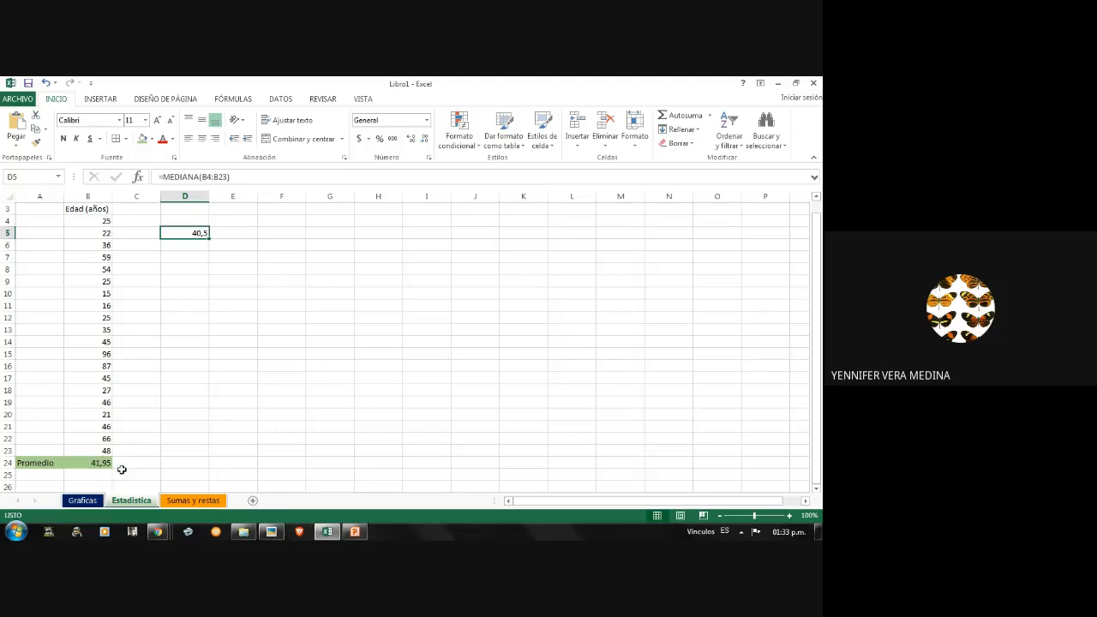
- Label the median result by entering "Mediana" in cell E5
click(221, 234)
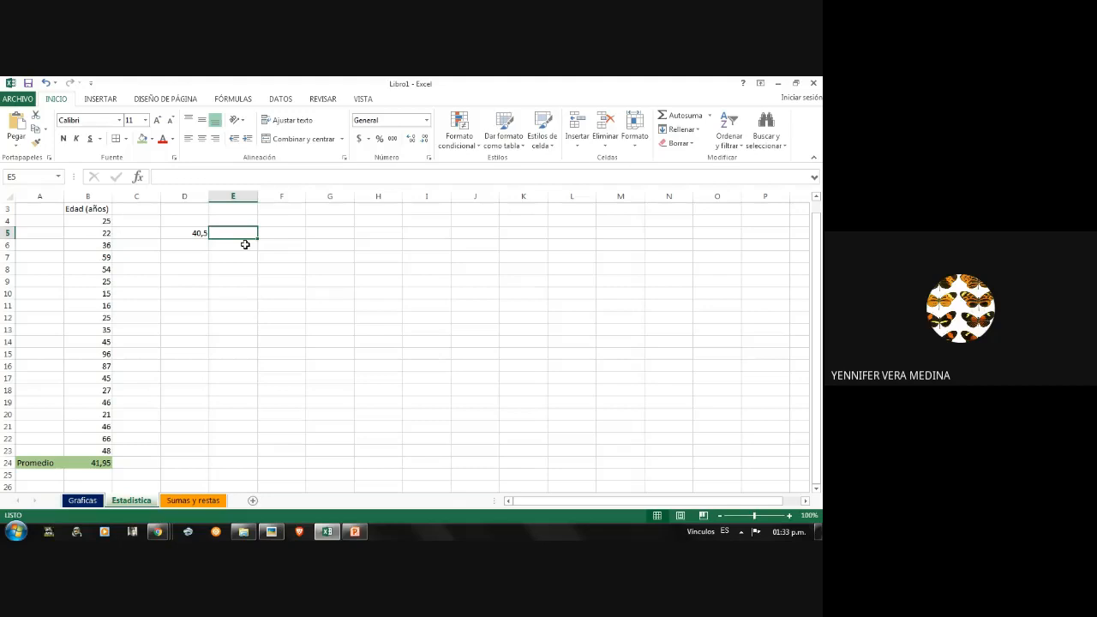
text(Med)
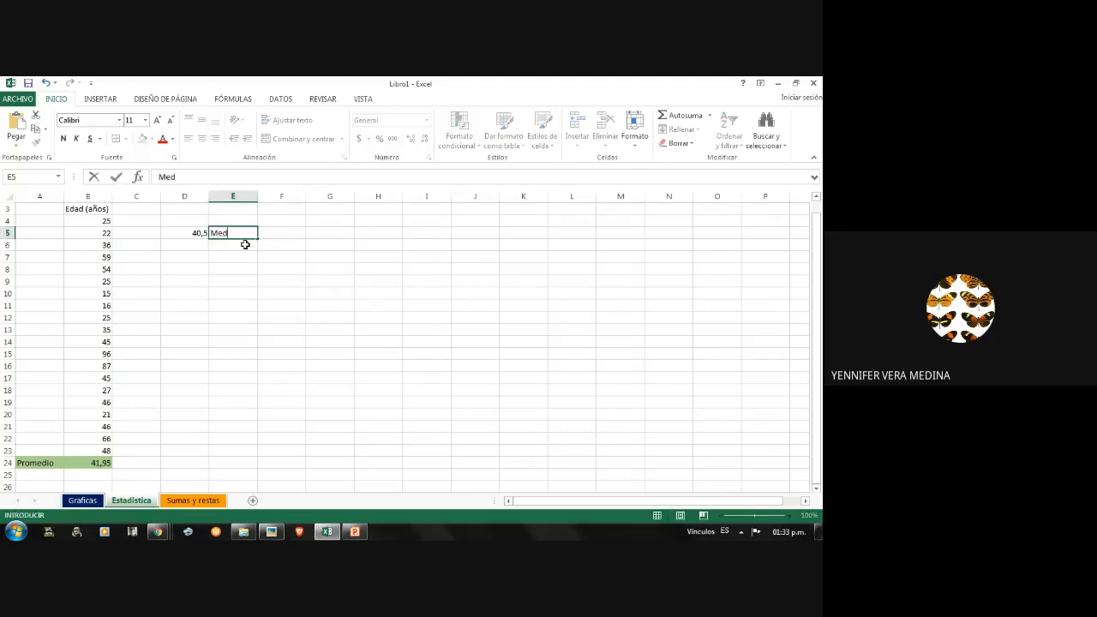
text(iana)
- Fill the median value in D5 and its label in E5 with the same light grey theme colour
click(187, 229)
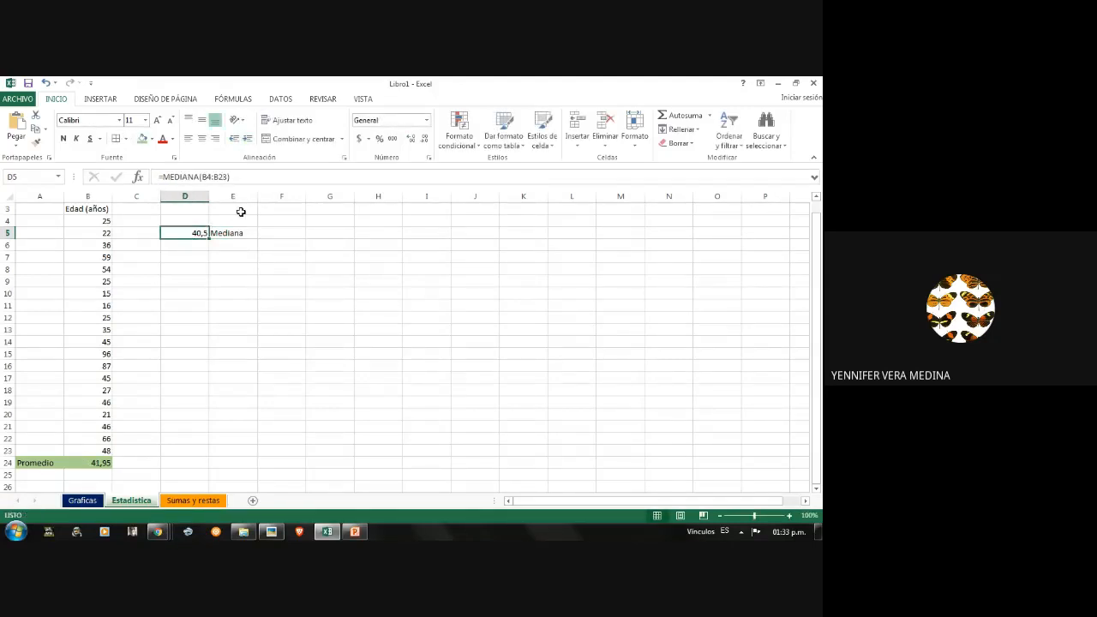
click(150, 142)
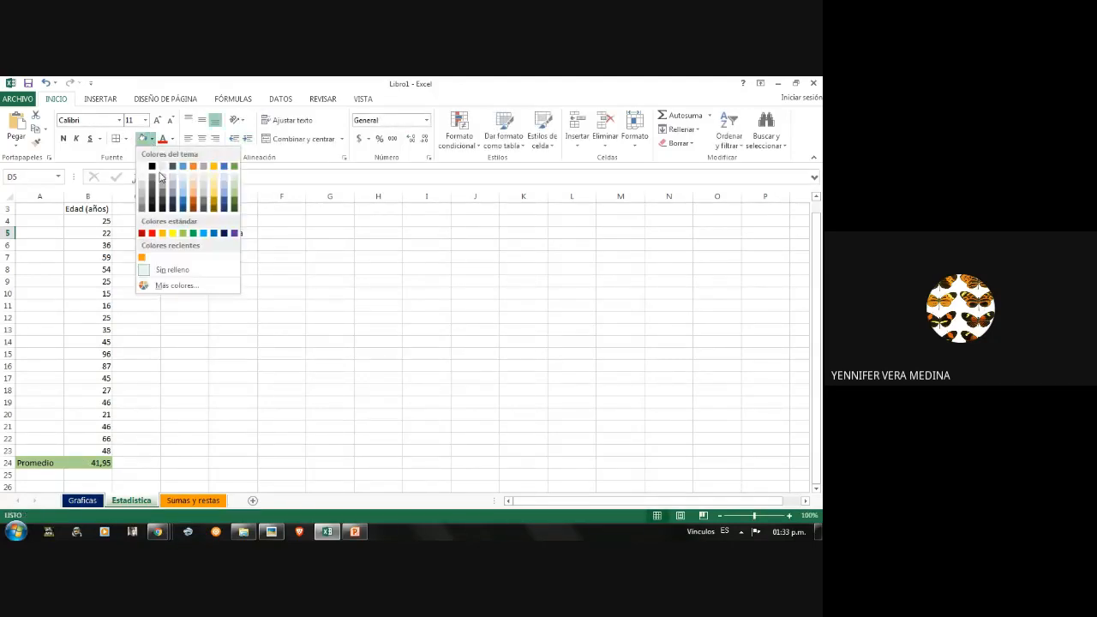
click(144, 194)
click(225, 242)
click(227, 234)
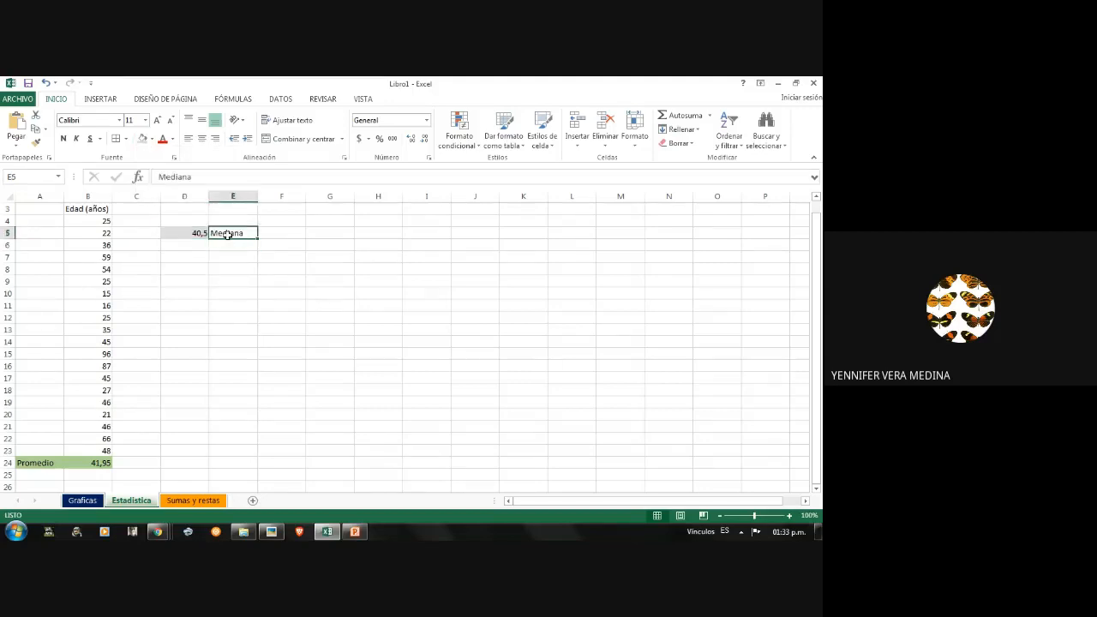
click(142, 138)
click(216, 268)
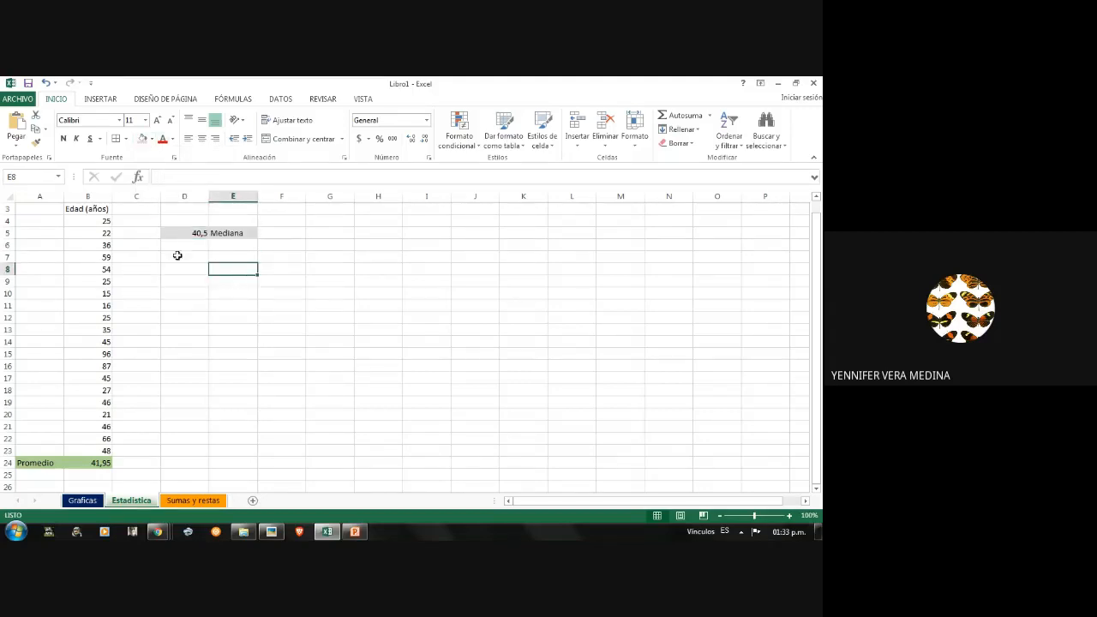
- Switch to the PowerPoint slide and highlight the word Moda in the list of statistics
click(201, 261)
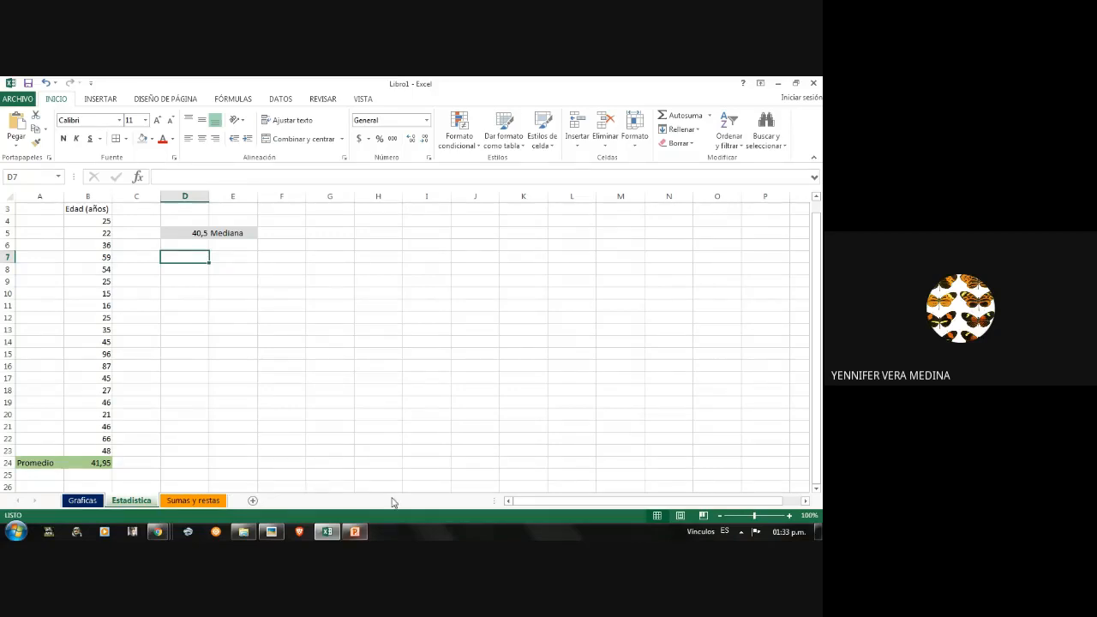
click(354, 532)
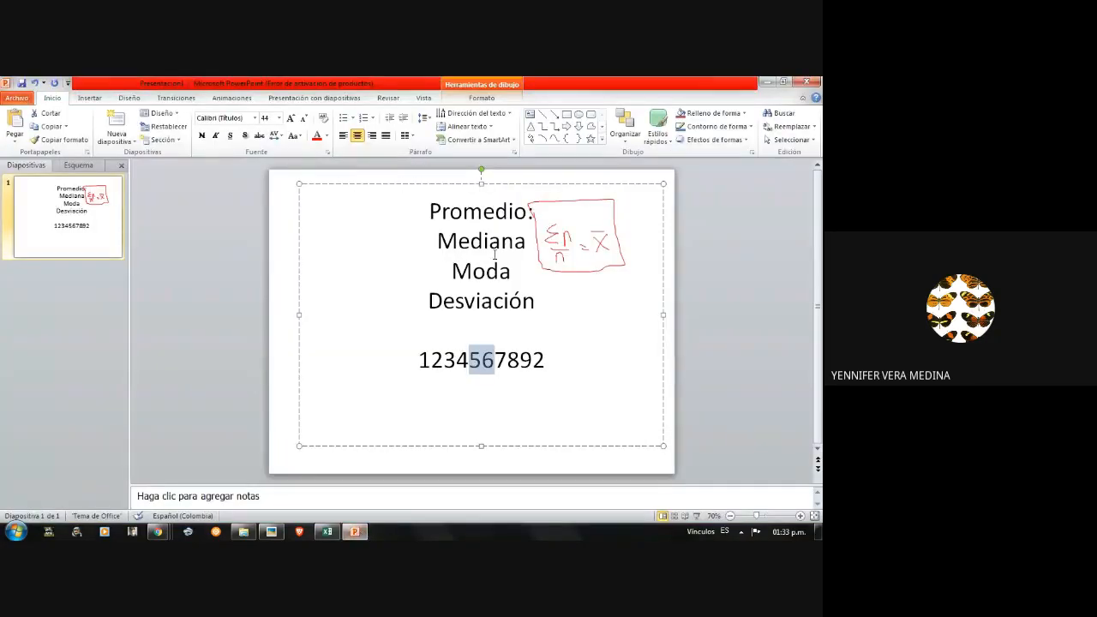
drag(449, 273, 513, 278)
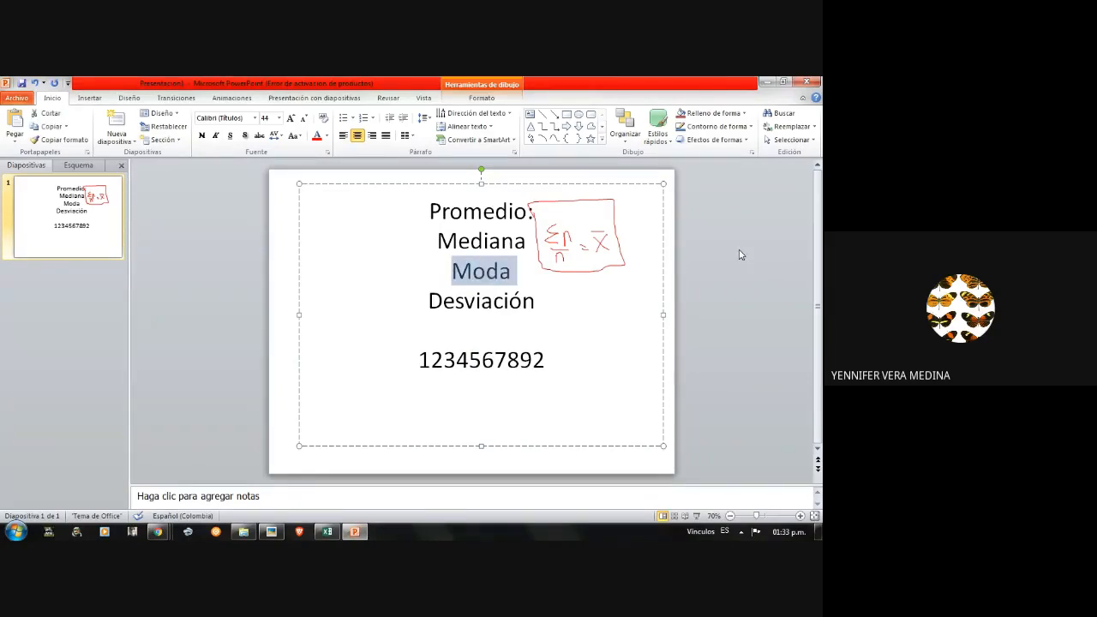
- Return to Excel and examine the ages in column B for values that repeat
click(326, 532)
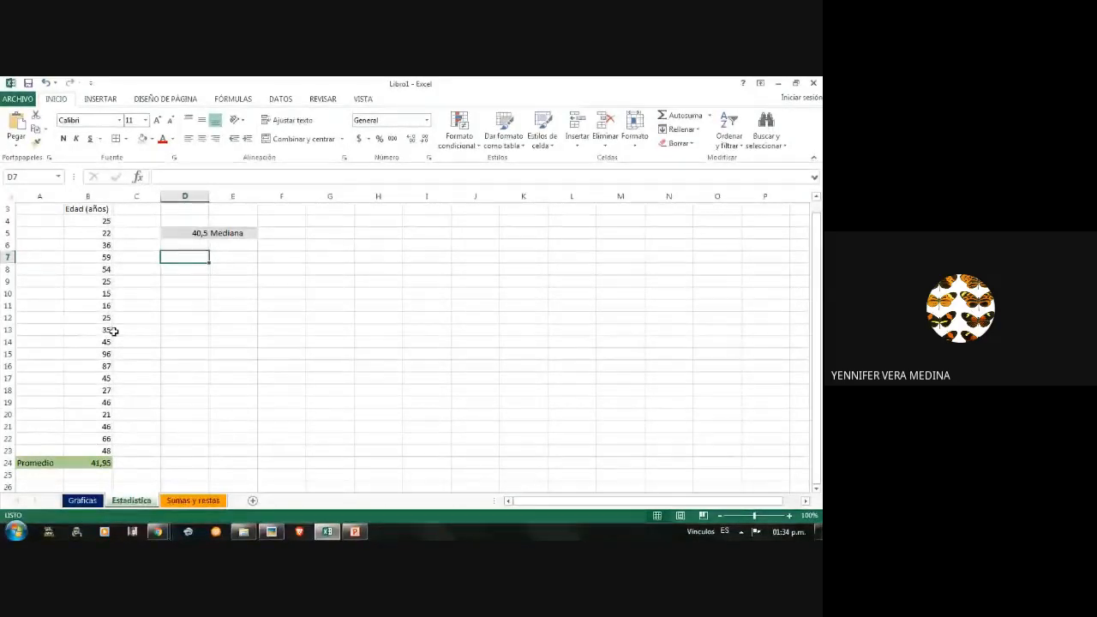
click(103, 401)
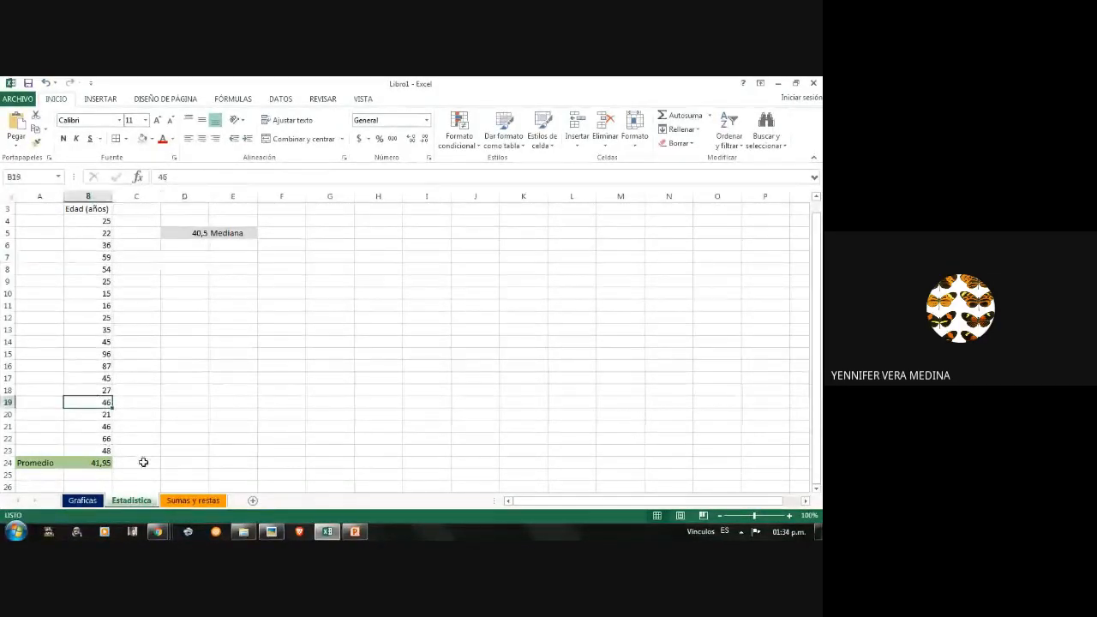
click(97, 427)
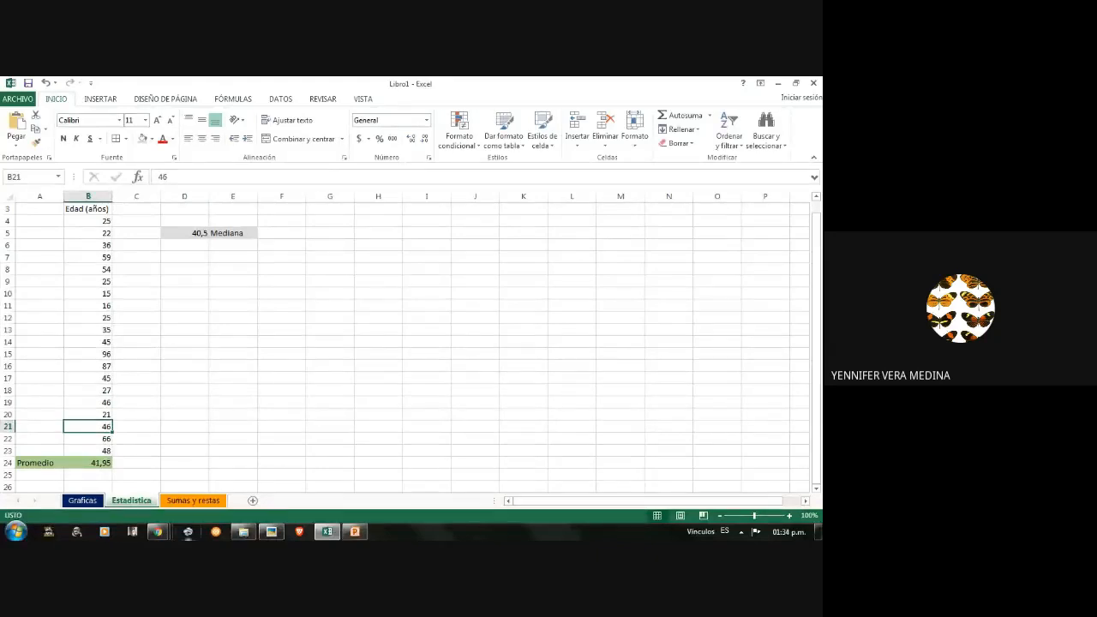
click(101, 402)
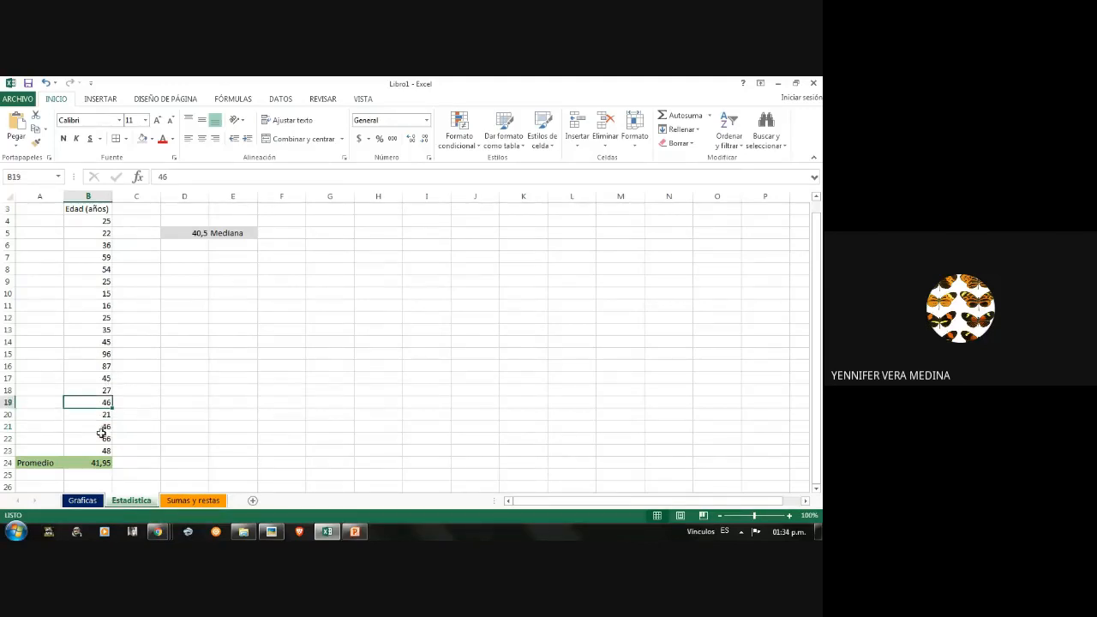
click(101, 438)
click(108, 426)
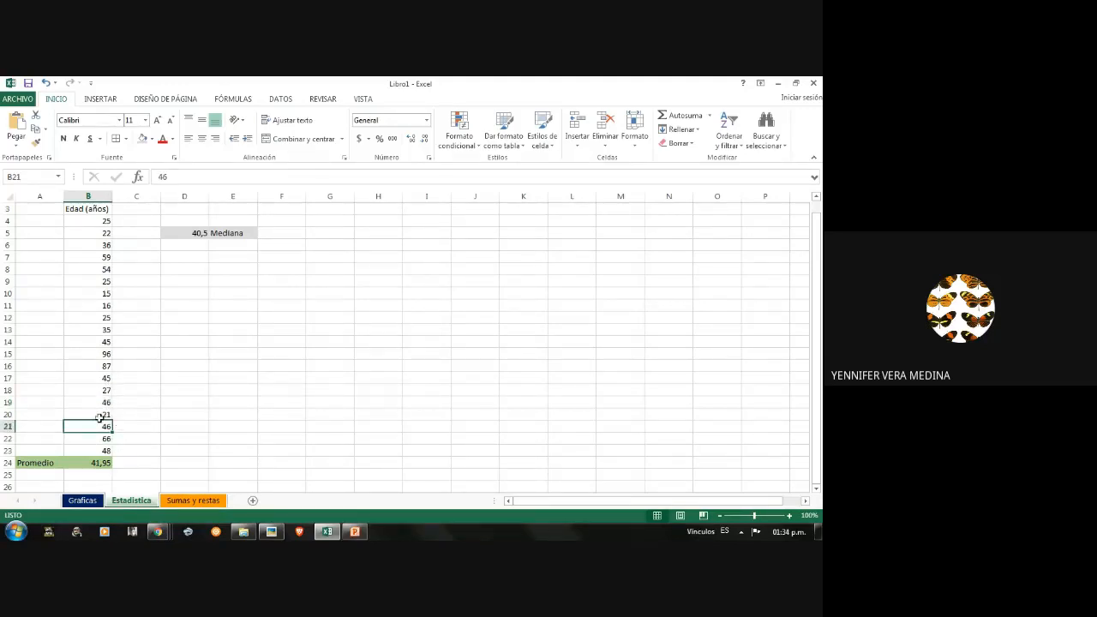
click(103, 401)
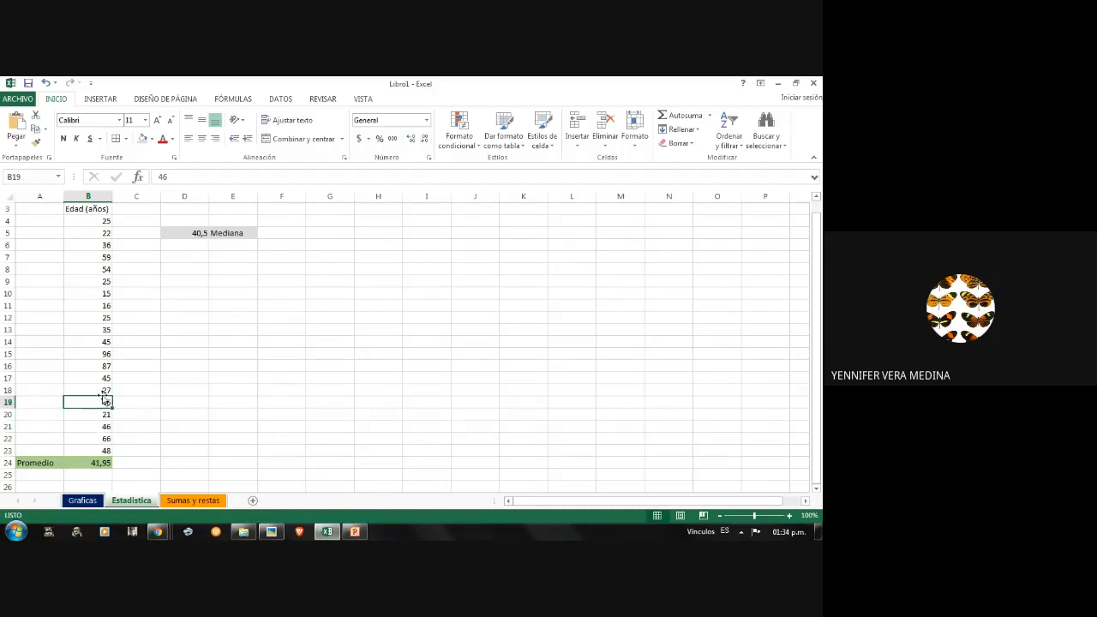
click(108, 296)
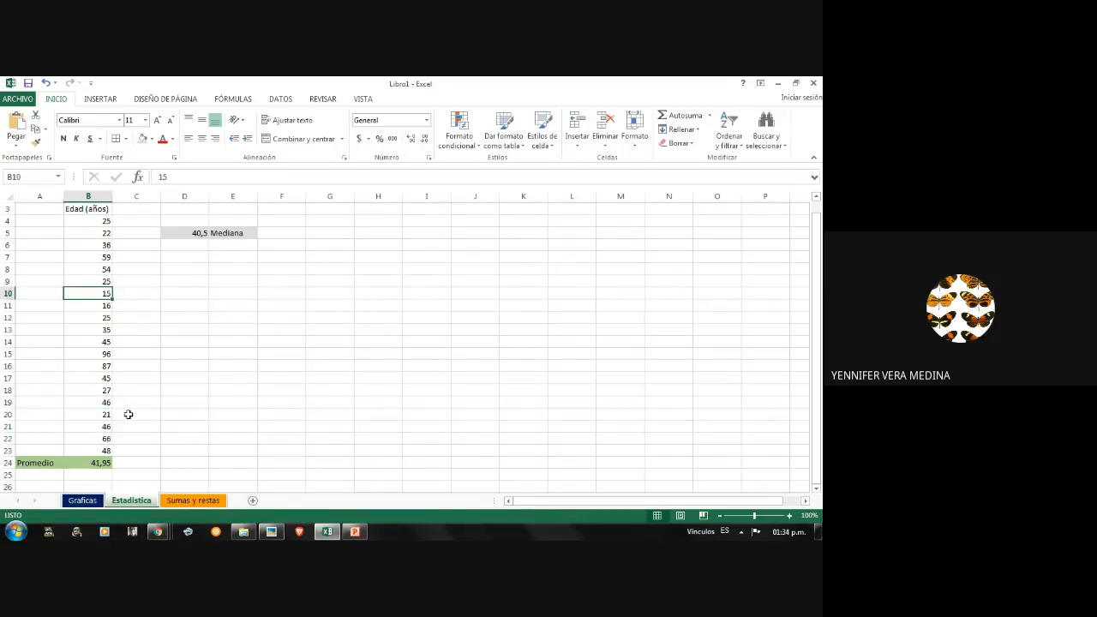
click(108, 366)
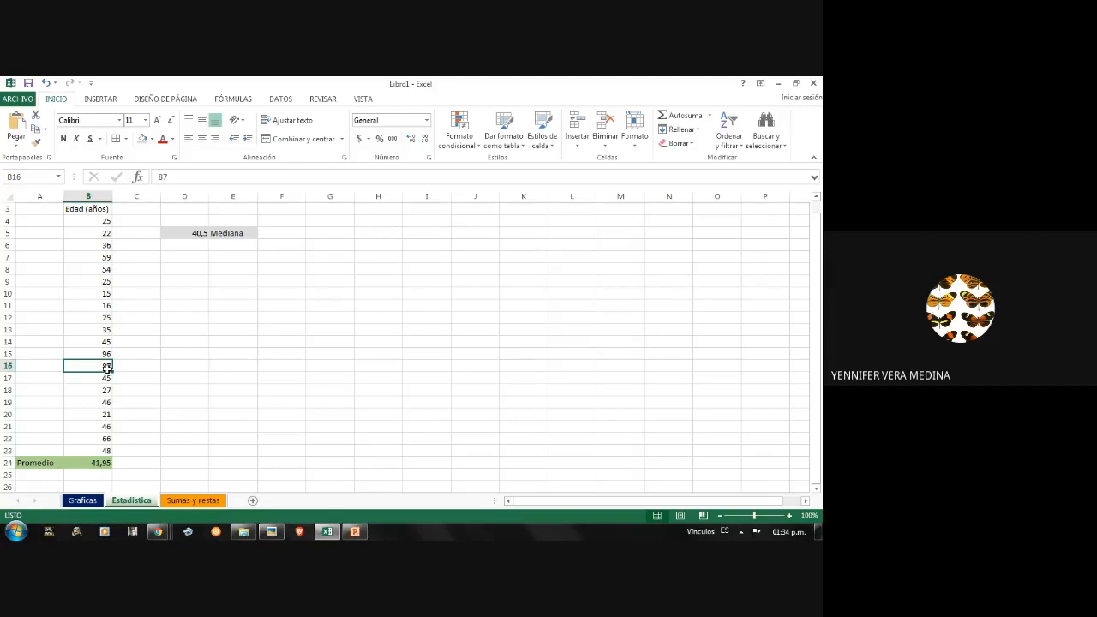
- Calculate the mode of the ages in B4:B23 in cell D7 with the MODA function
drag(102, 221, 100, 233)
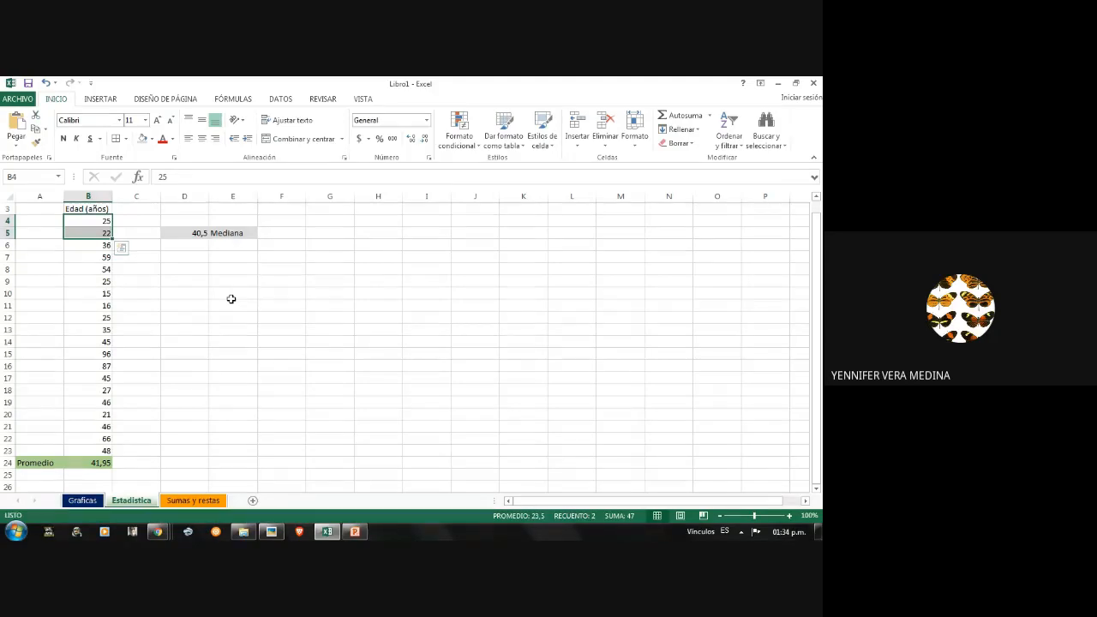
click(238, 256)
click(192, 255)
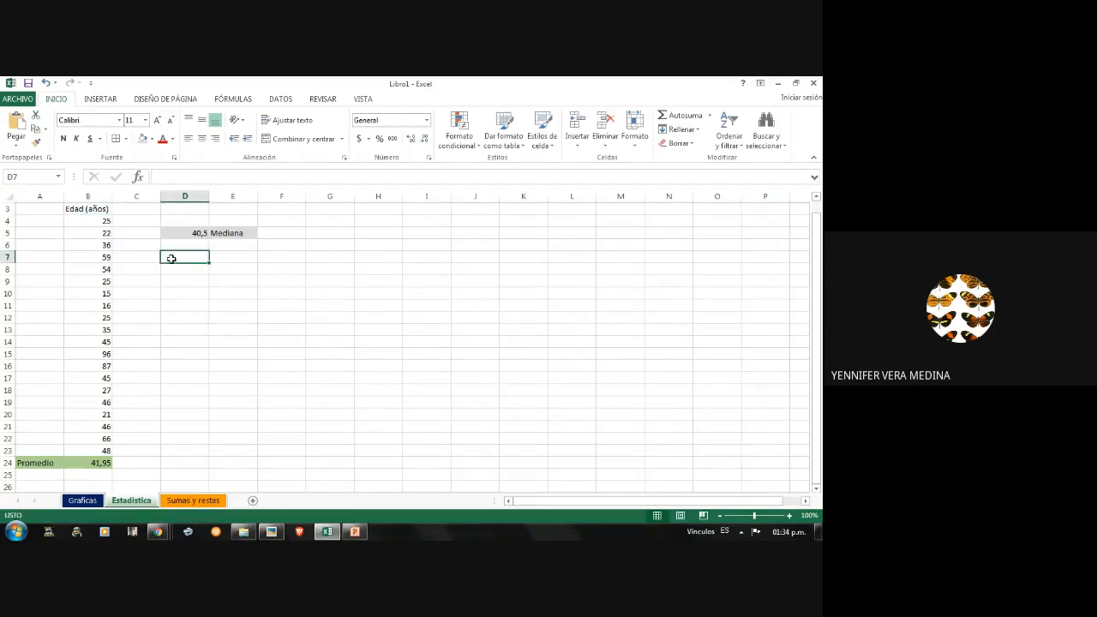
text(=)
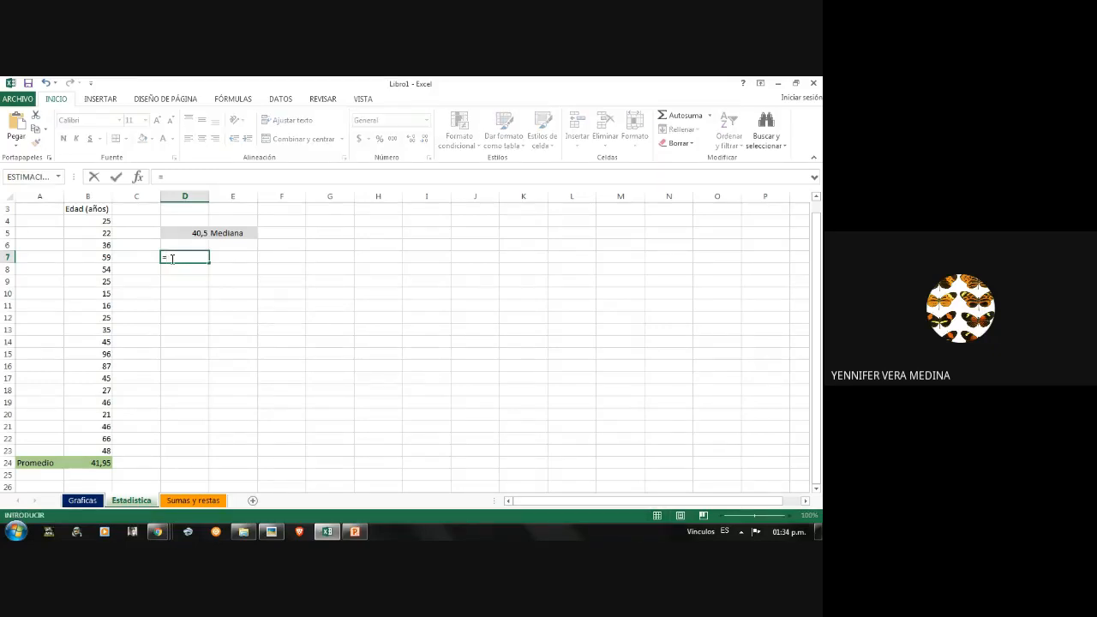
text(mo)
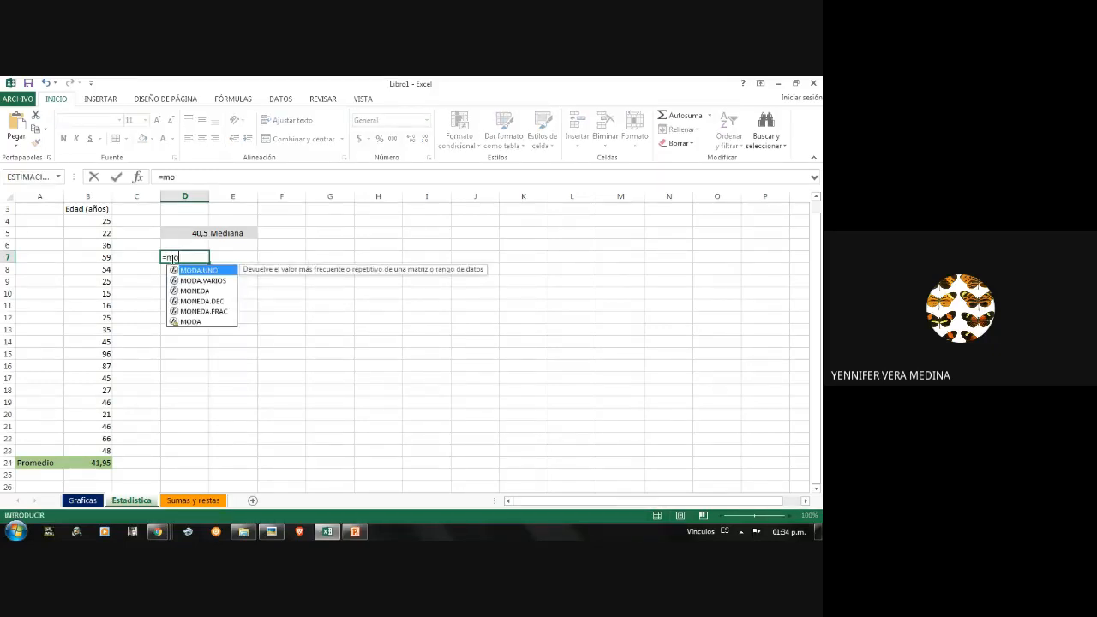
click(187, 321)
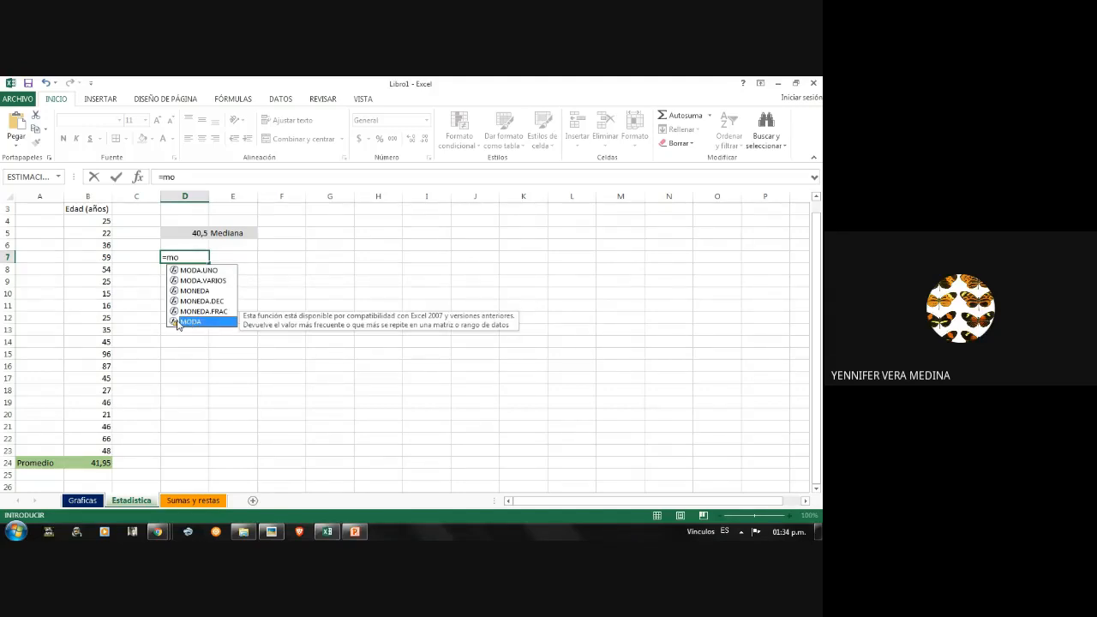
double_click(183, 321)
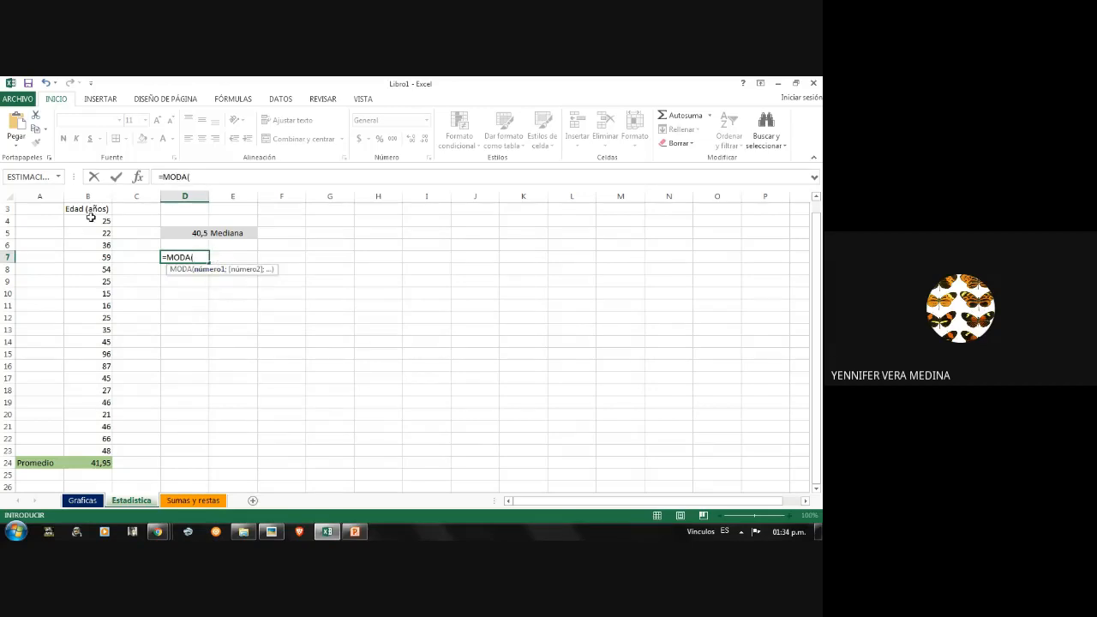
drag(88, 215, 105, 450)
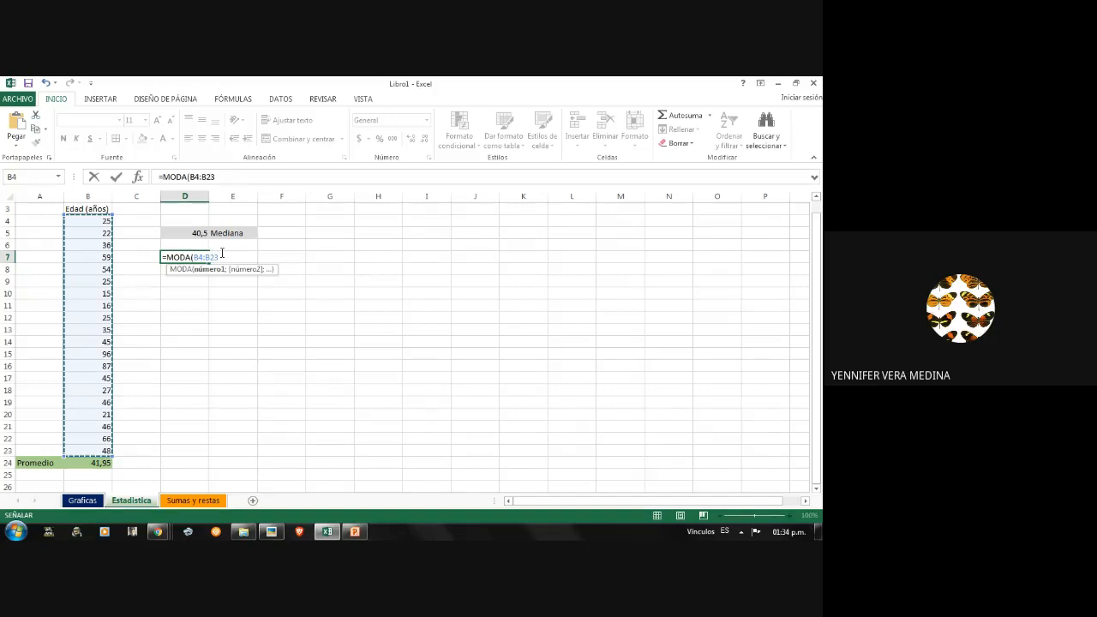
key(Return)
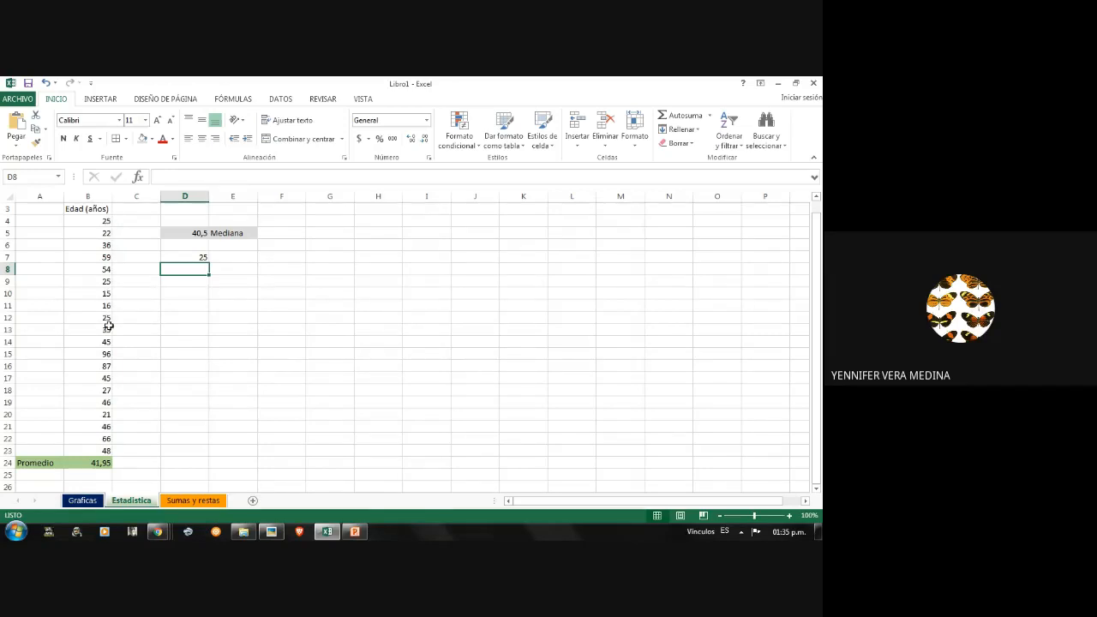
- Label the mode result by entering "Moda" in cell E7
click(220, 257)
click(182, 257)
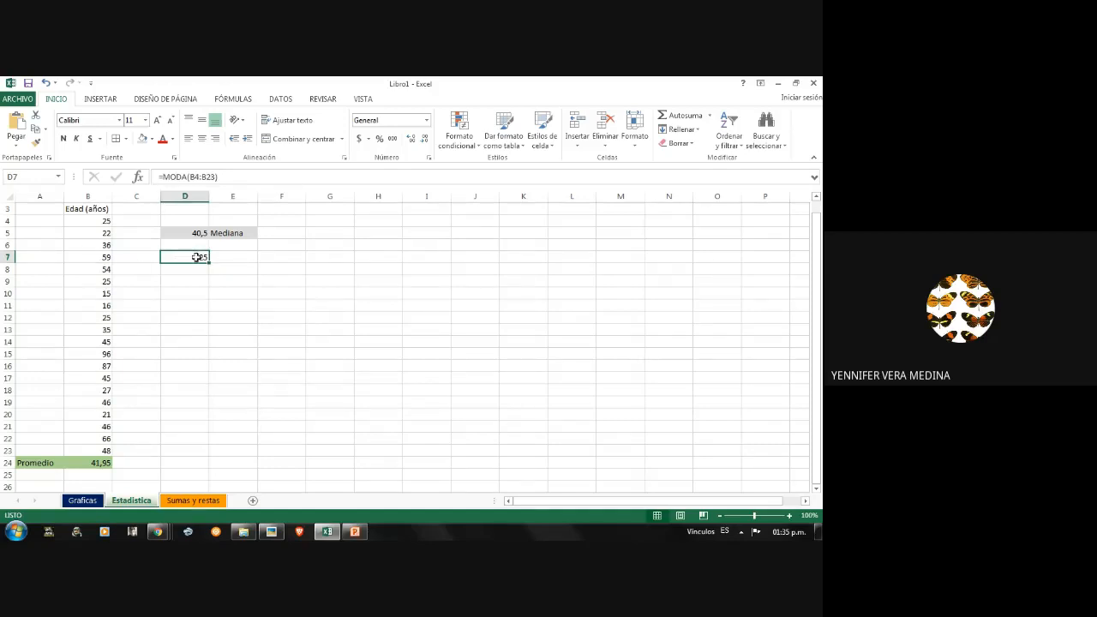
click(228, 256)
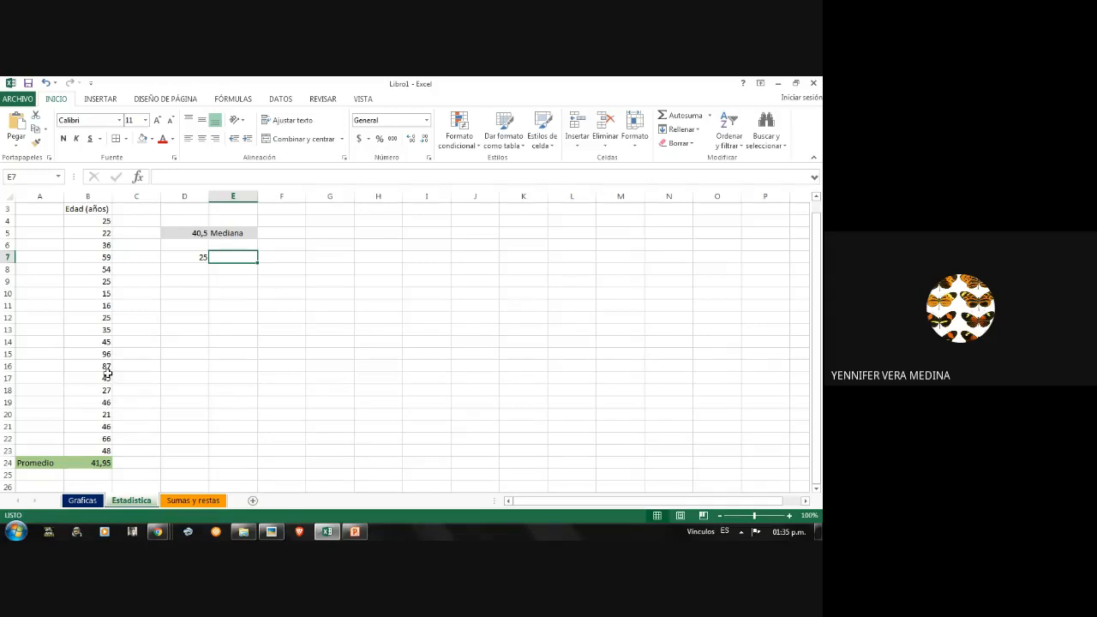
click(172, 270)
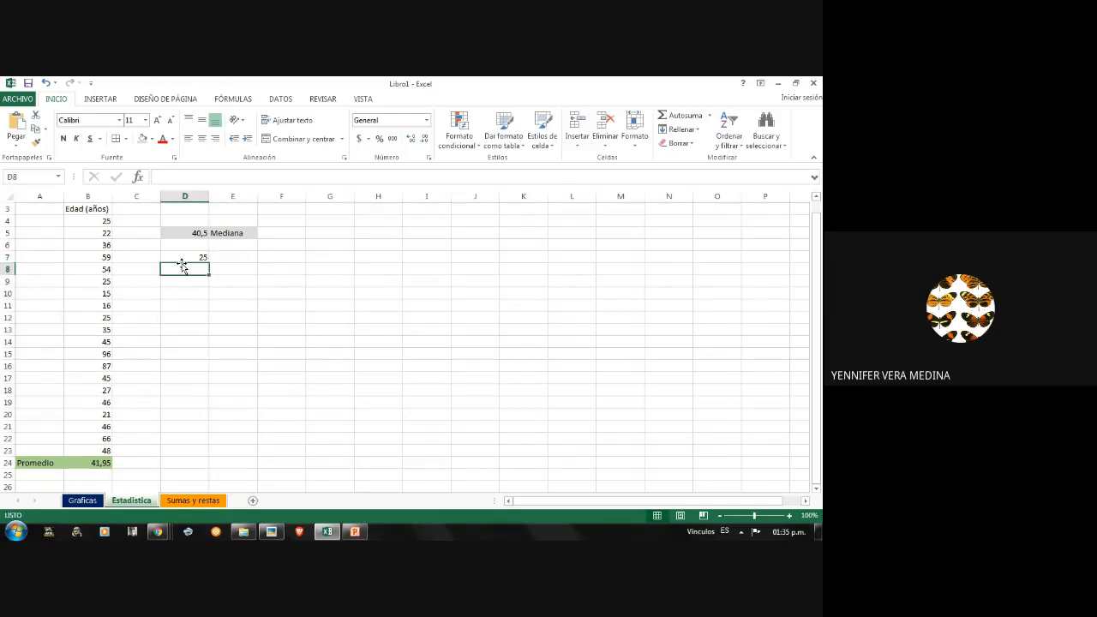
click(229, 259)
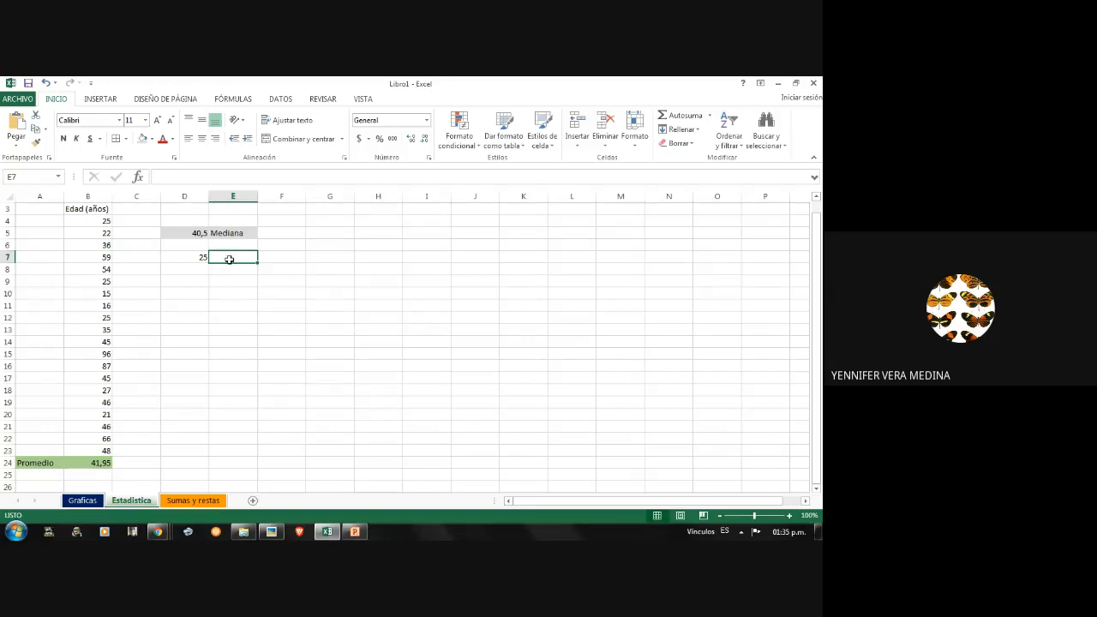
text(Moda)
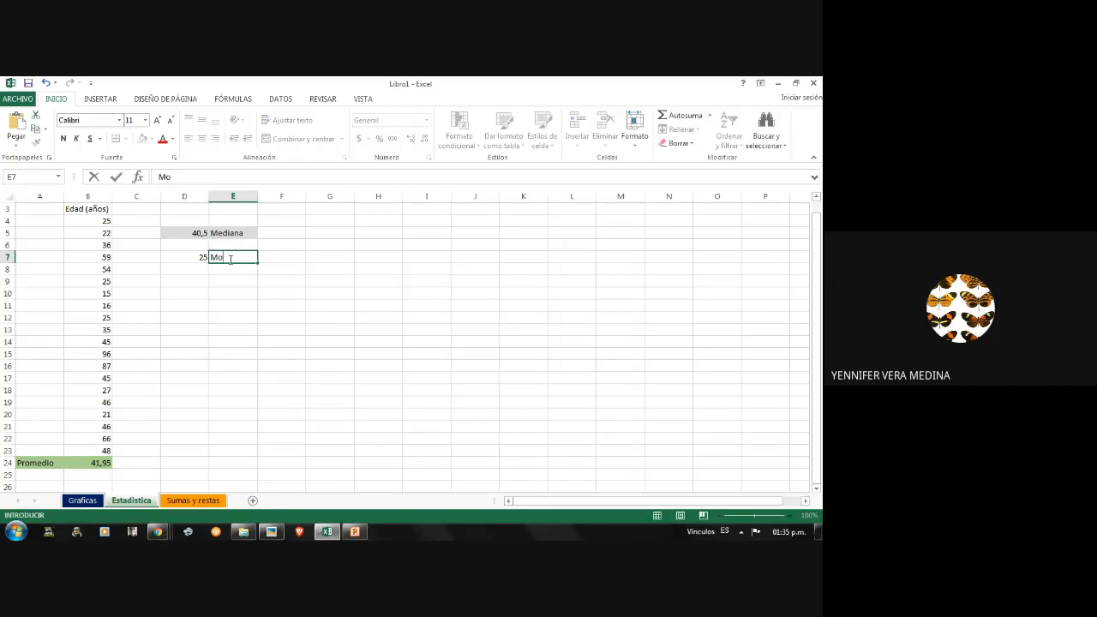
click(202, 271)
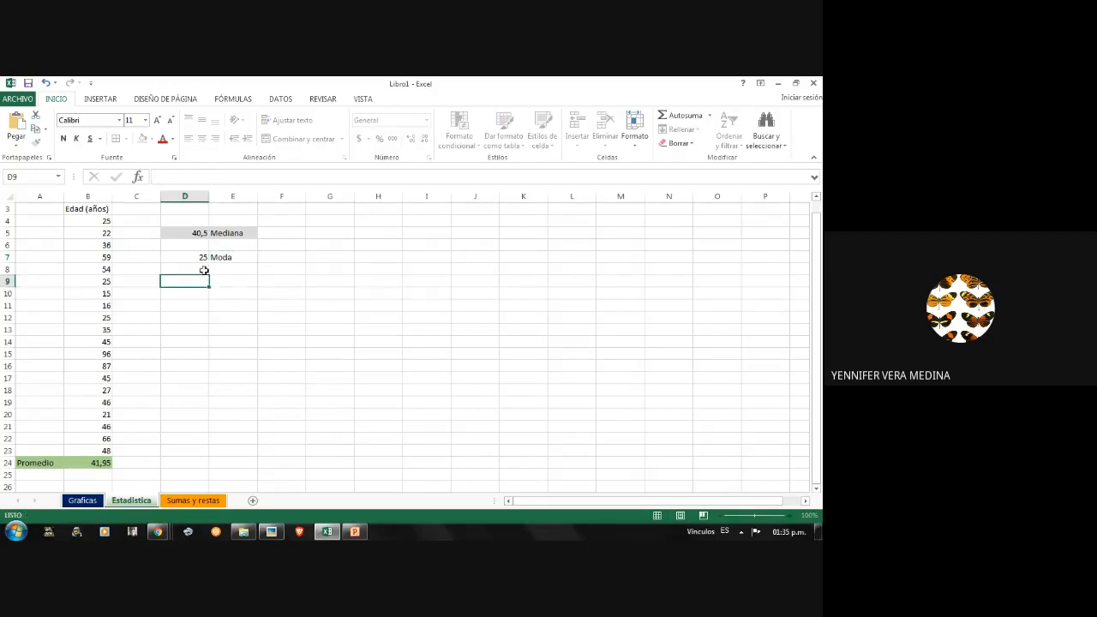
- Fill the mode value in D7 and its label in E7 with the same light gold theme colour
click(191, 256)
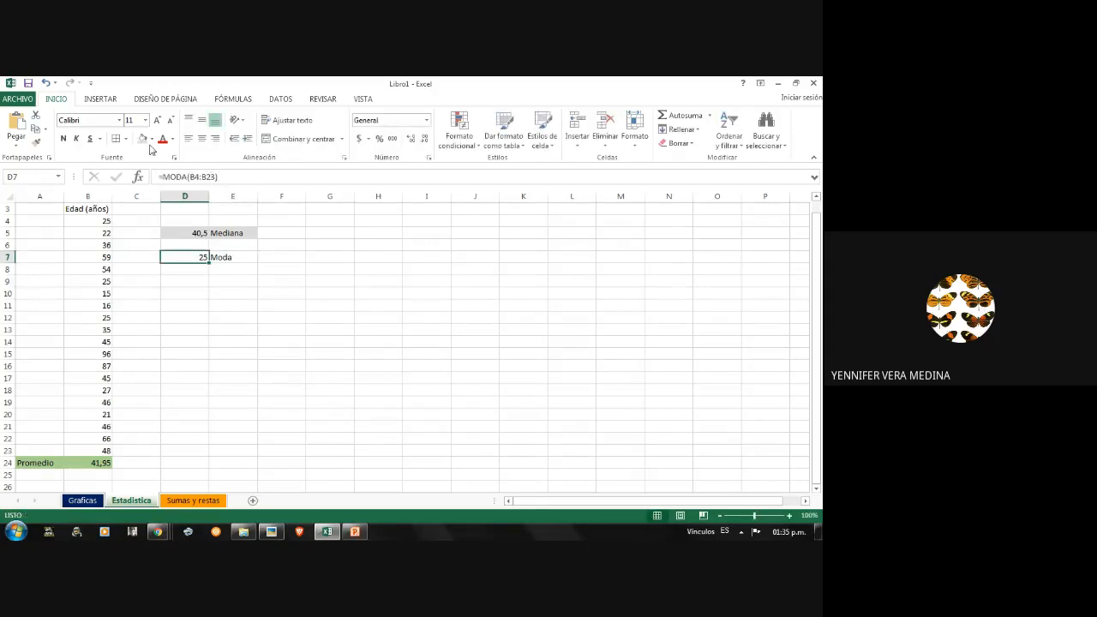
click(152, 138)
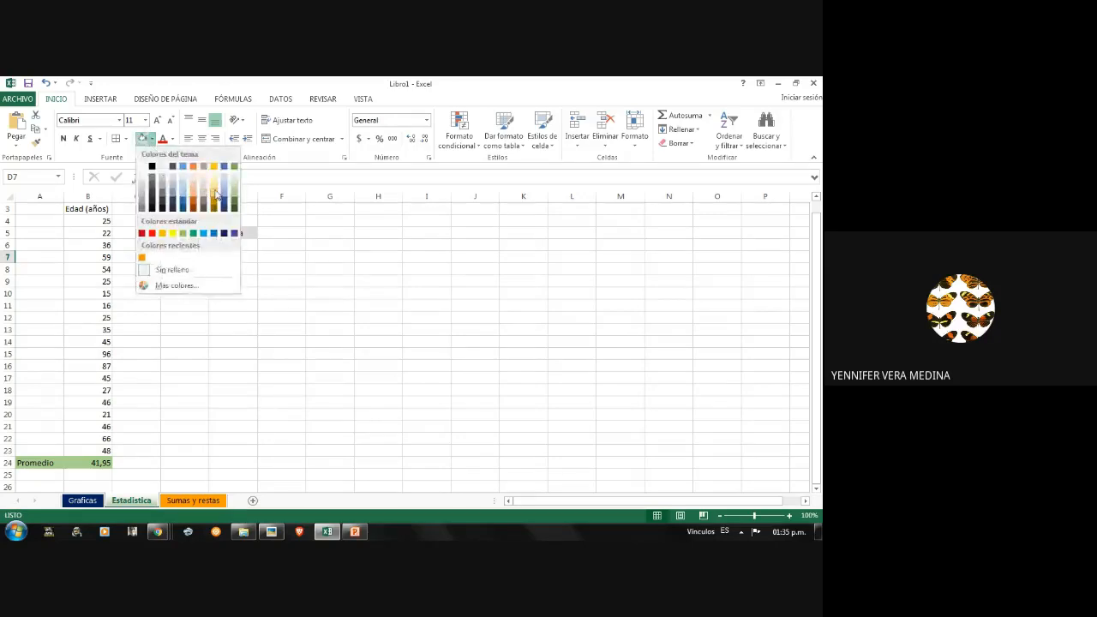
click(216, 194)
click(228, 256)
click(143, 139)
click(234, 342)
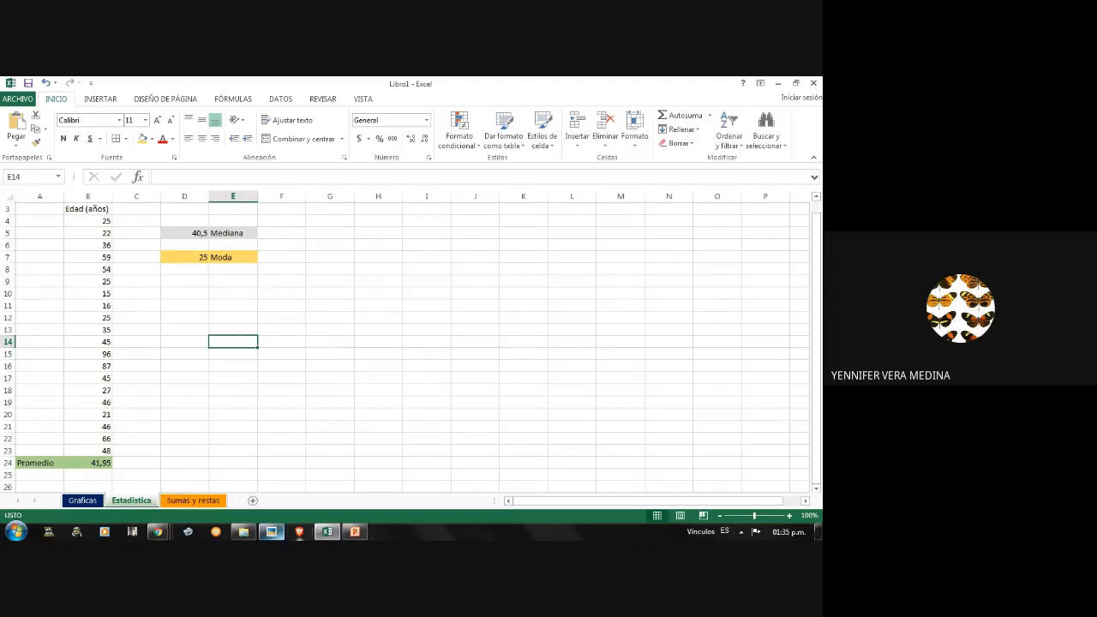
- Switch to the PowerPoint slide and examine the Desviación entry in the list of statistics
click(352, 531)
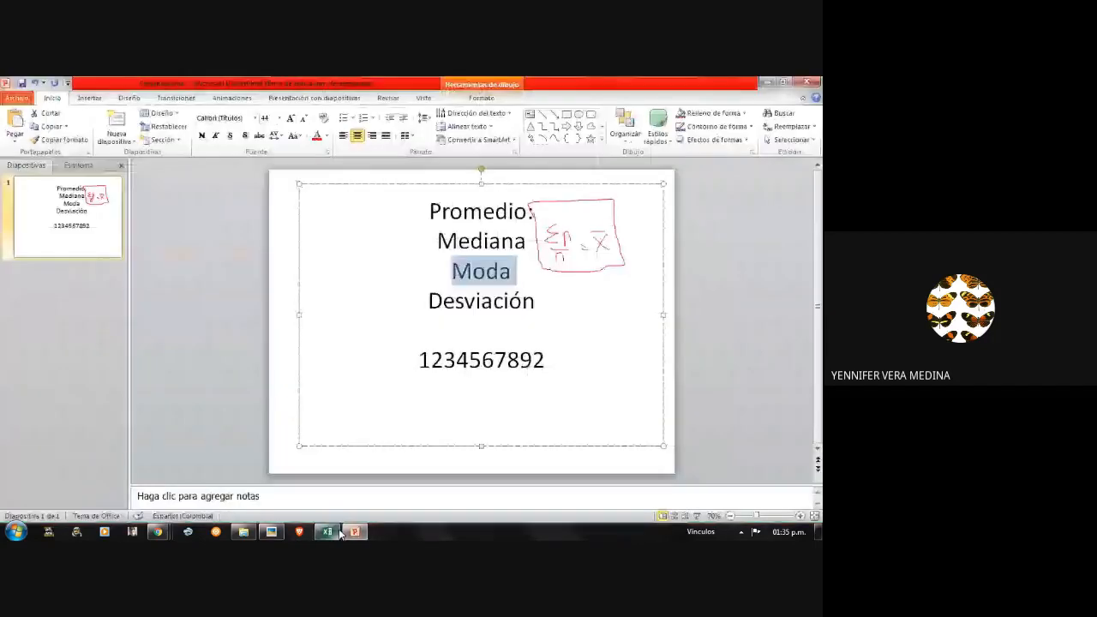
click(475, 301)
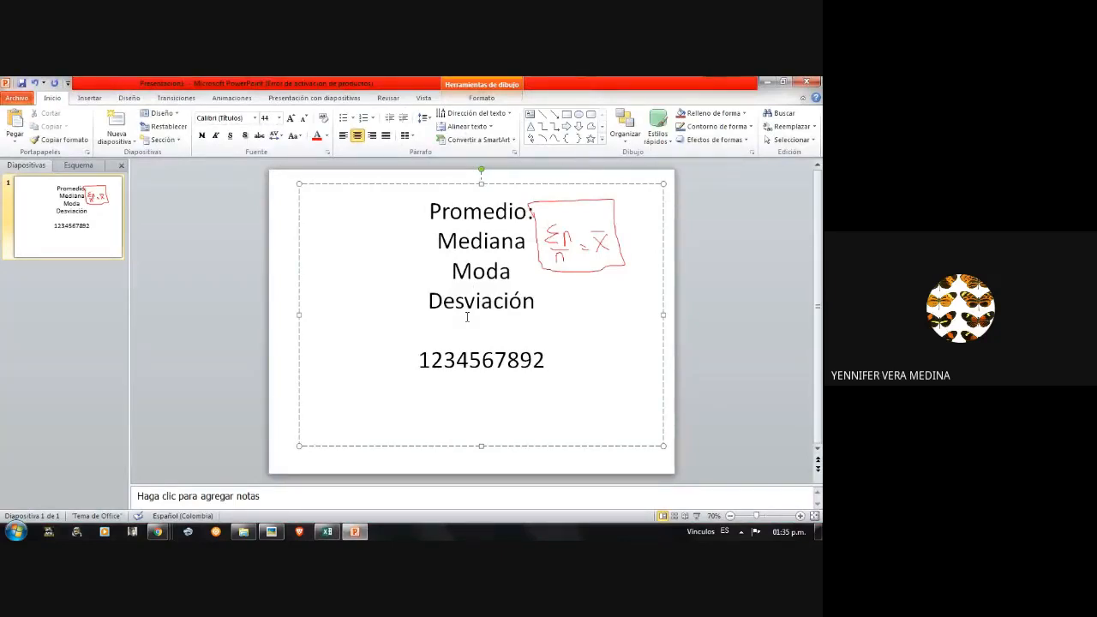
click(492, 312)
- Switch to Chrome and search Google in a new tab for images of "campana de gauss"
mouse_move(158, 531)
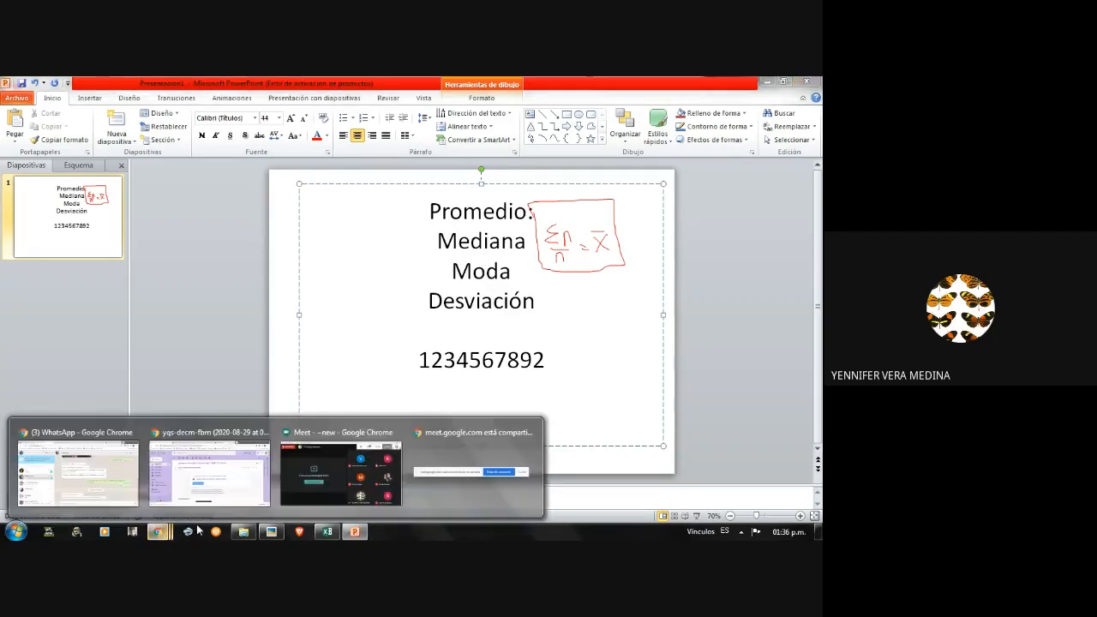
click(164, 482)
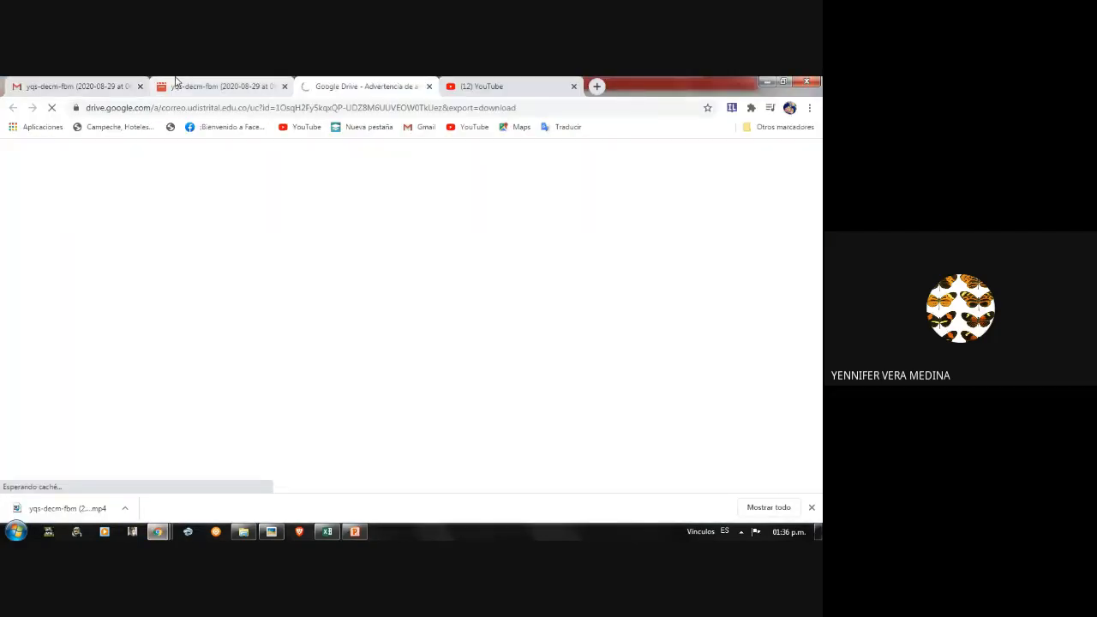
click(519, 84)
click(597, 85)
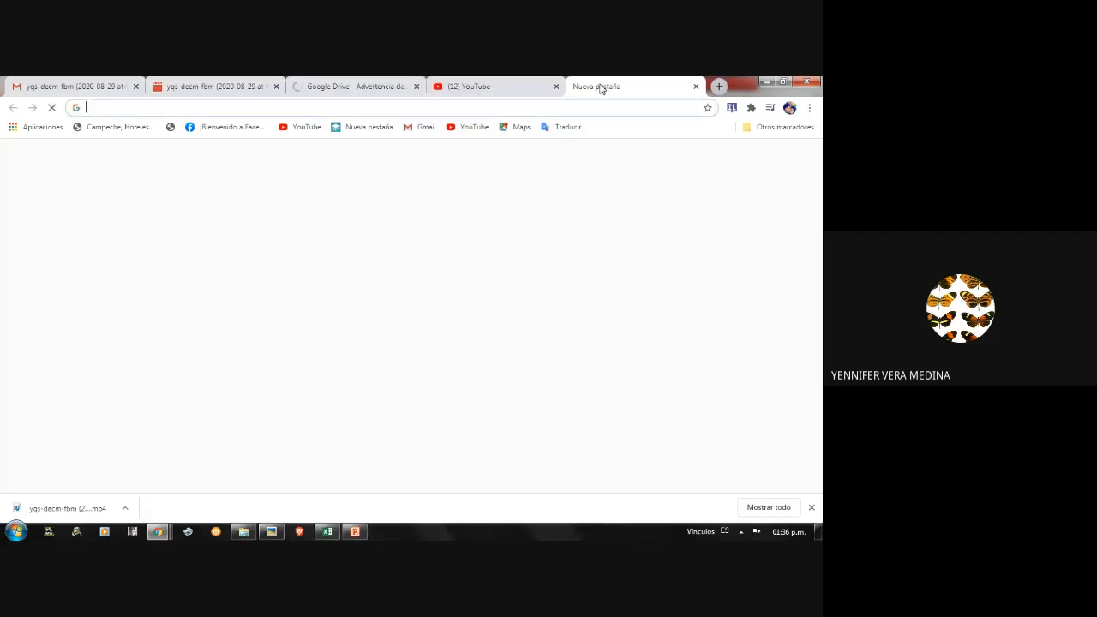
text(campa)
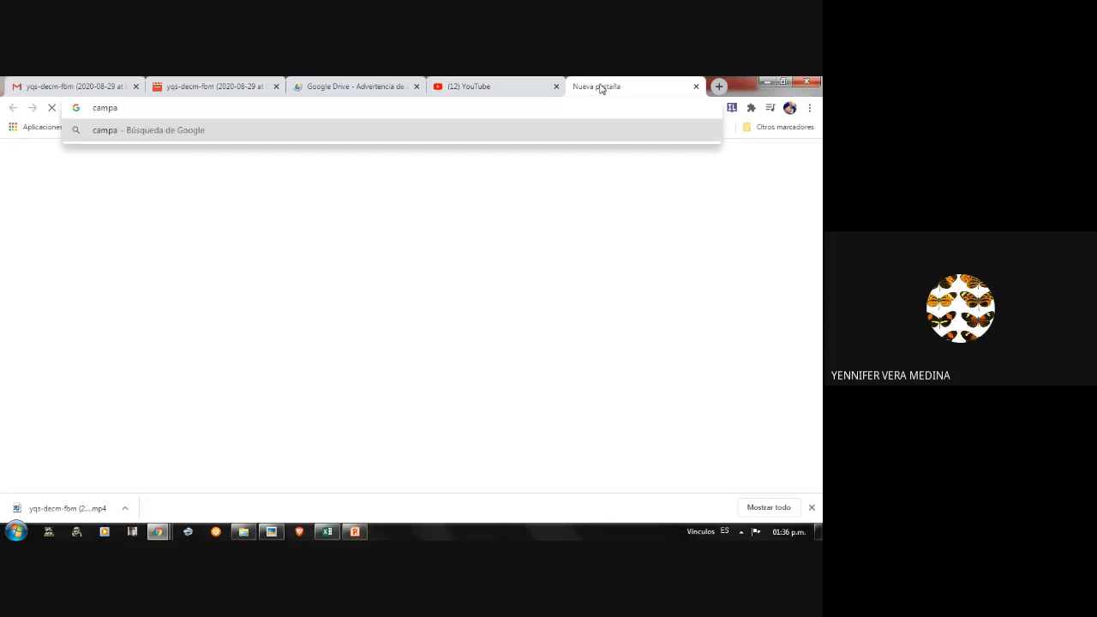
text(n)
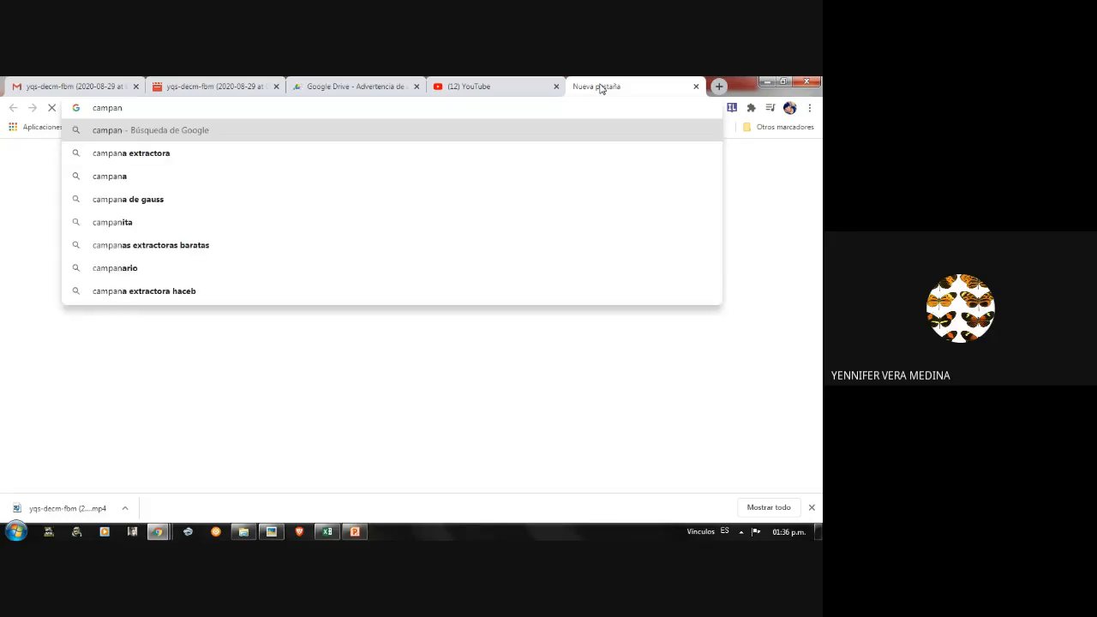
text(a de)
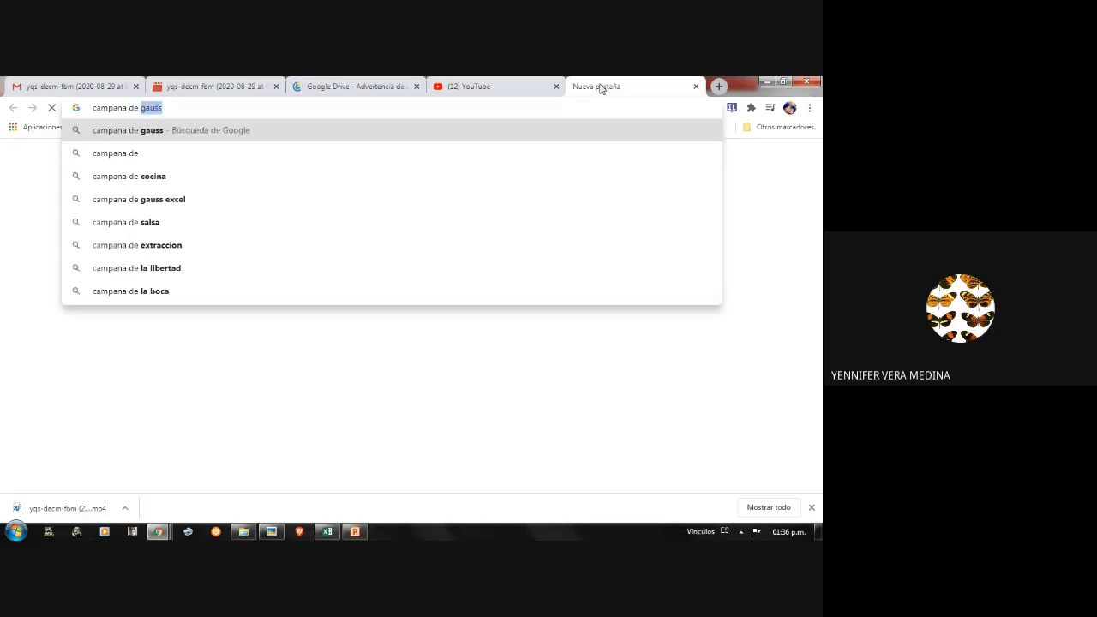
click(203, 133)
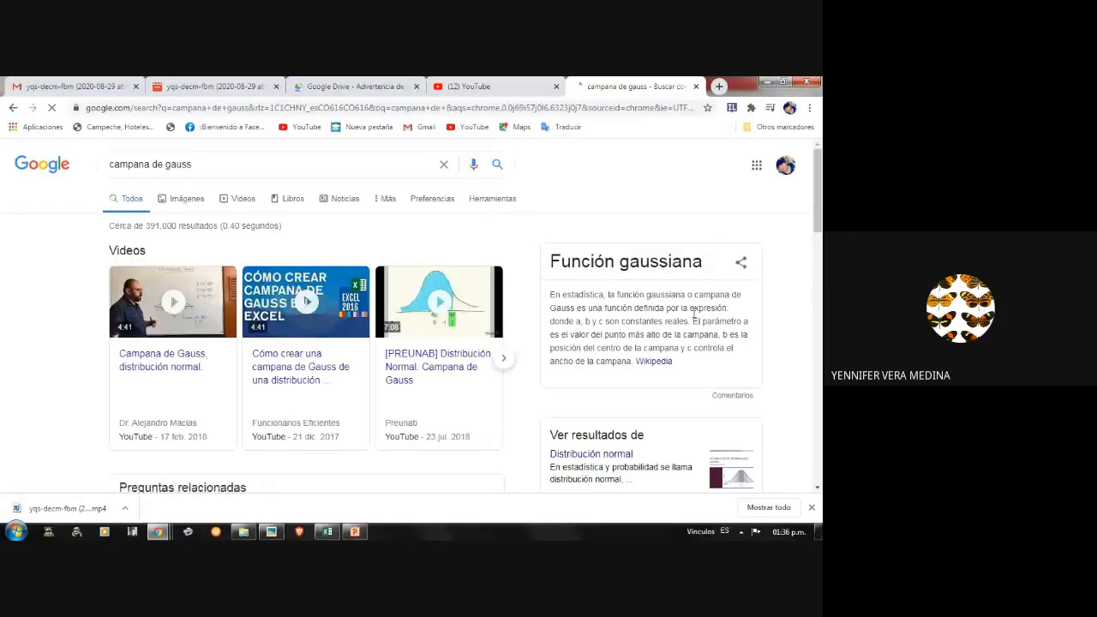
click(187, 199)
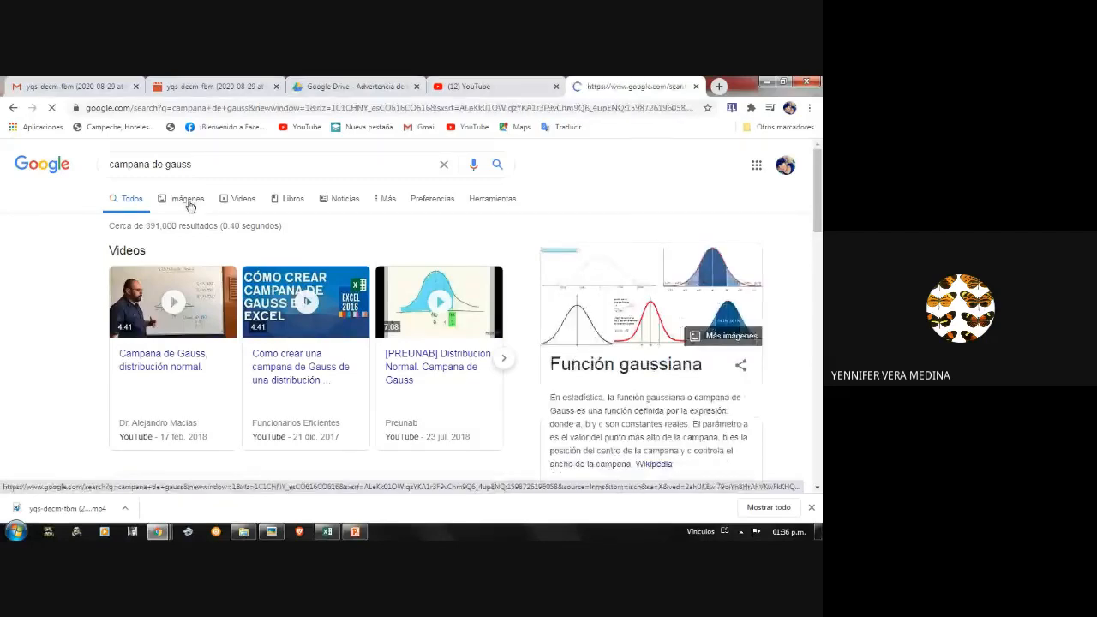
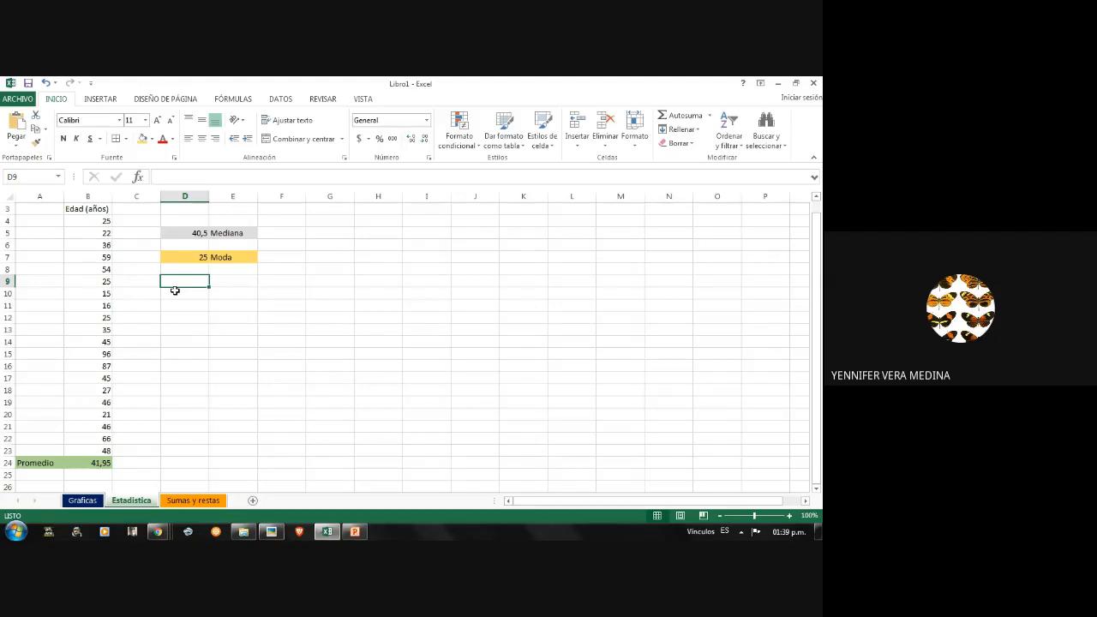
- Calculate the standard deviation of the ages in B4:B23 in cell D9 of the Excel sheet with the DESVEST function
mouse_move(198, 284)
mouse_down()
mouse_move(211, 279)
mouse_move(195, 279)
mouse_up()
click(228, 282)
click(189, 282)
text(=)
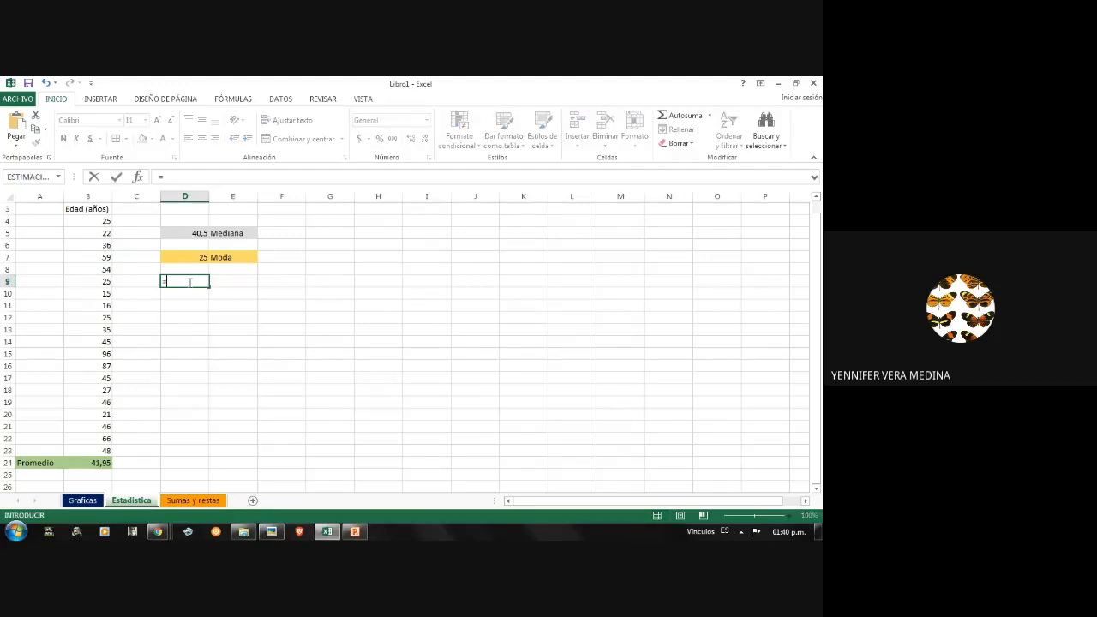
text(des)
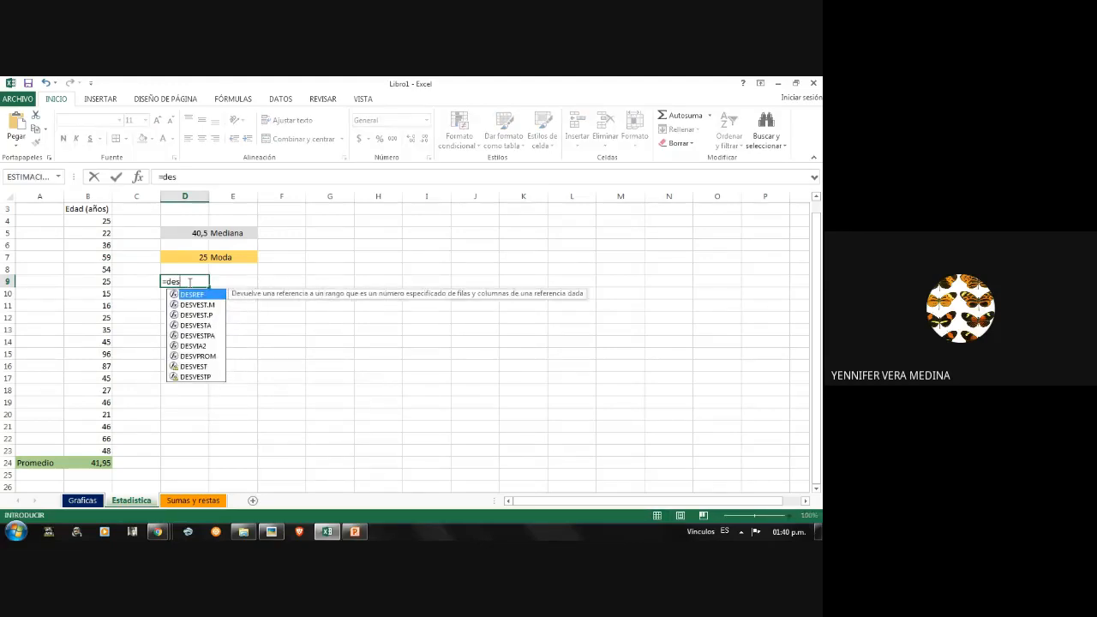
click(189, 371)
double_click(190, 369)
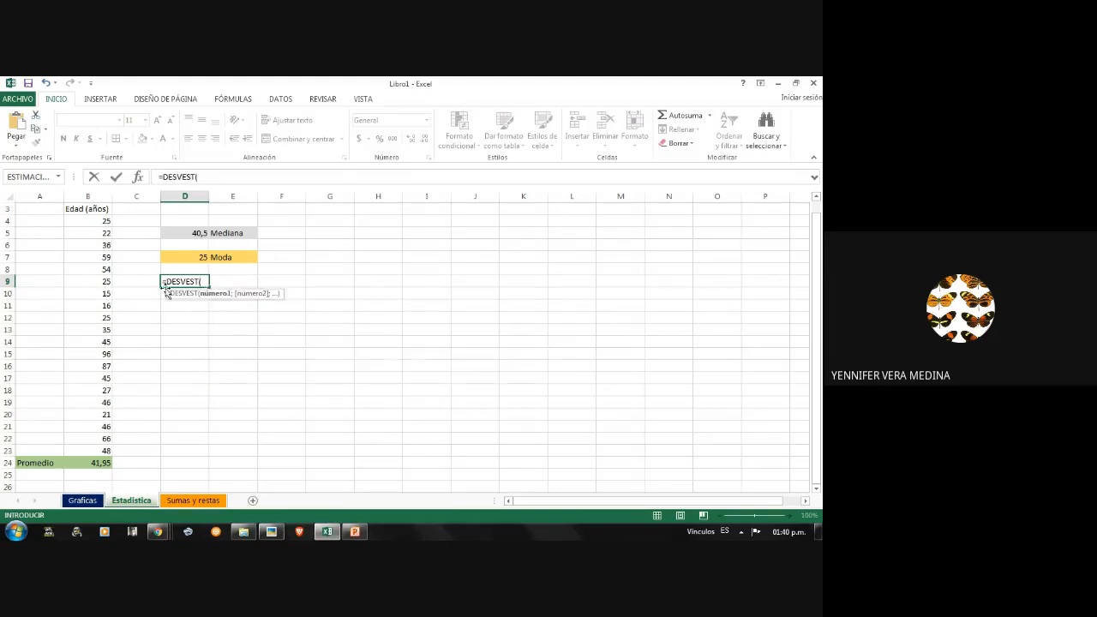
drag(90, 219, 103, 453)
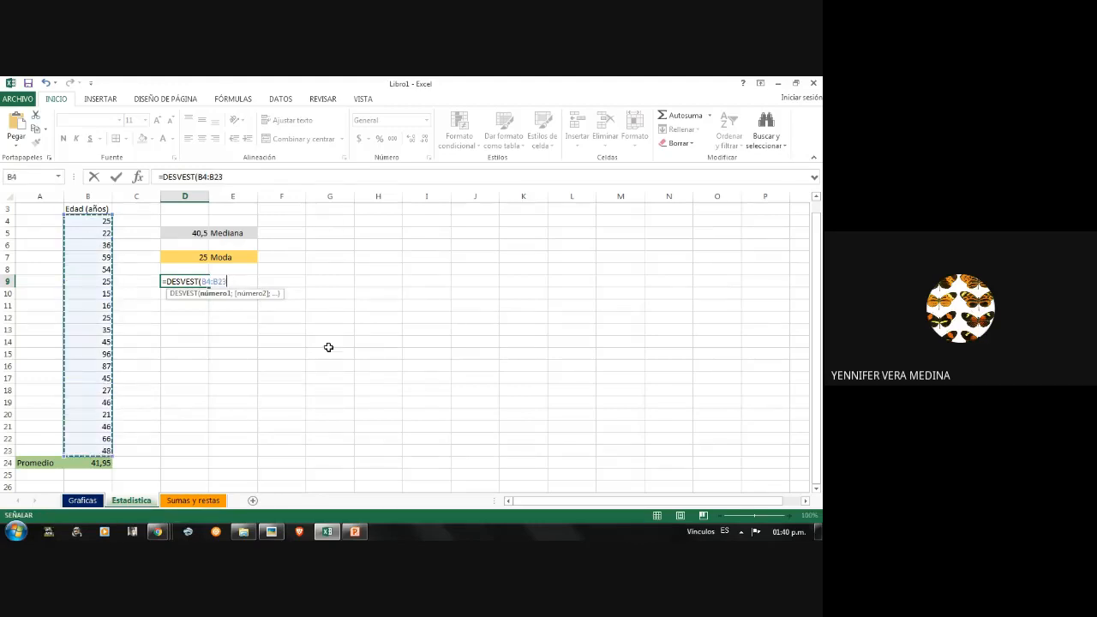
text())
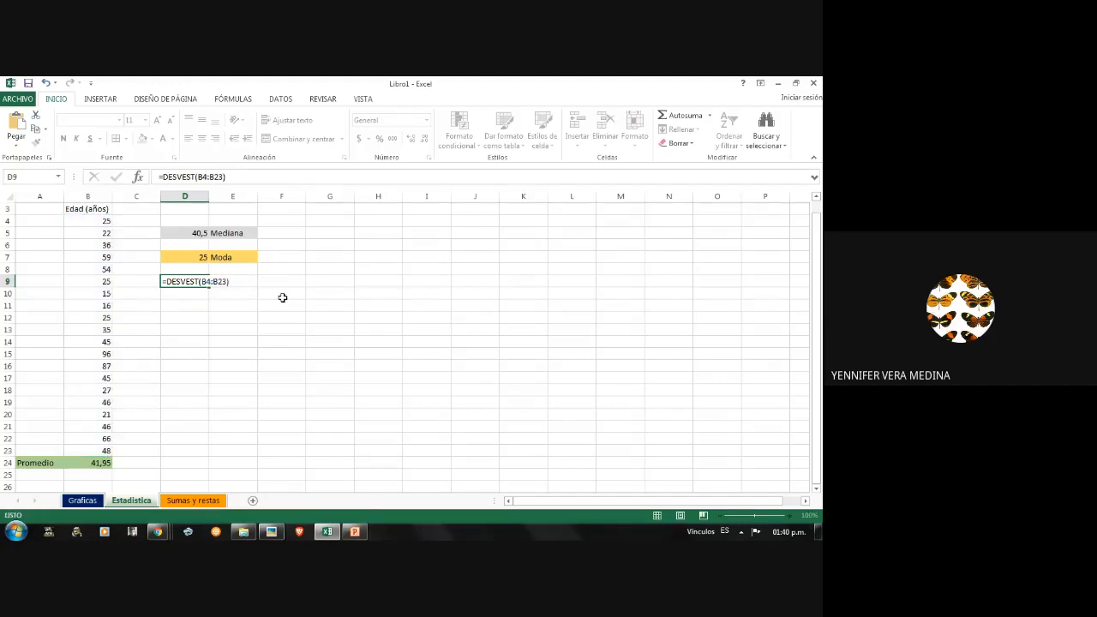
key(Return)
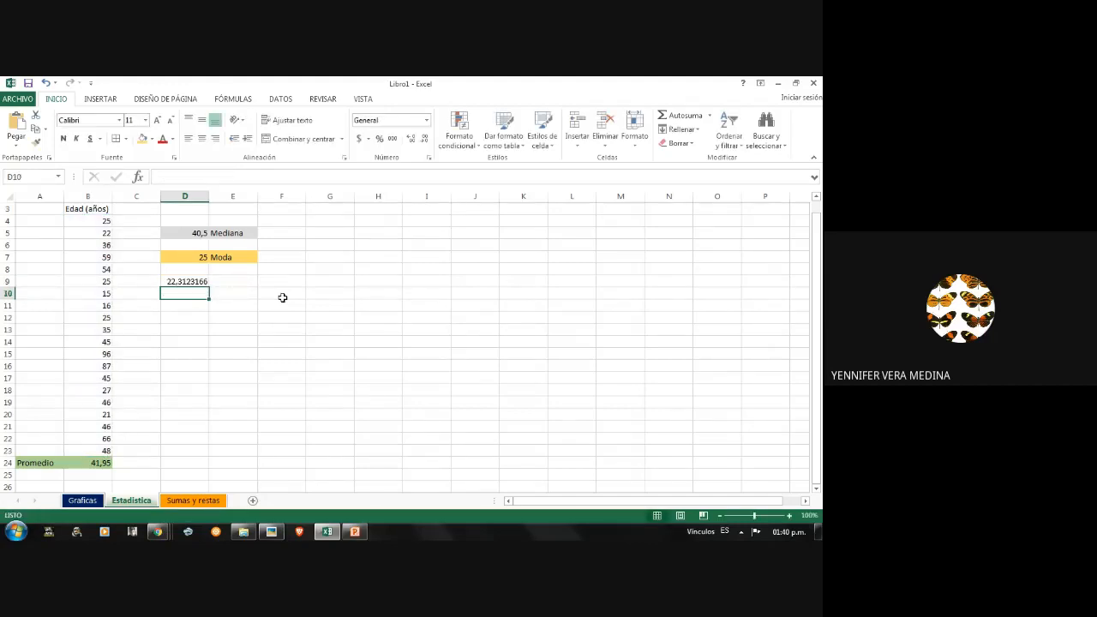
click(190, 283)
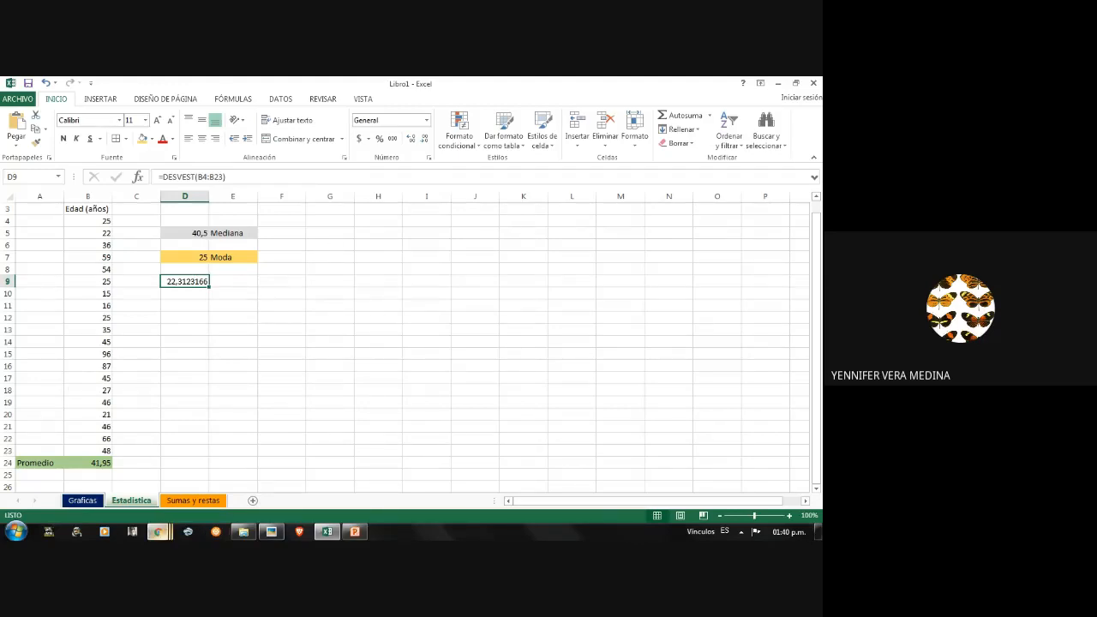
- Examine the Gauss bell curve images in Chrome, and return to Excel to compare individual ages in column B
click(157, 531)
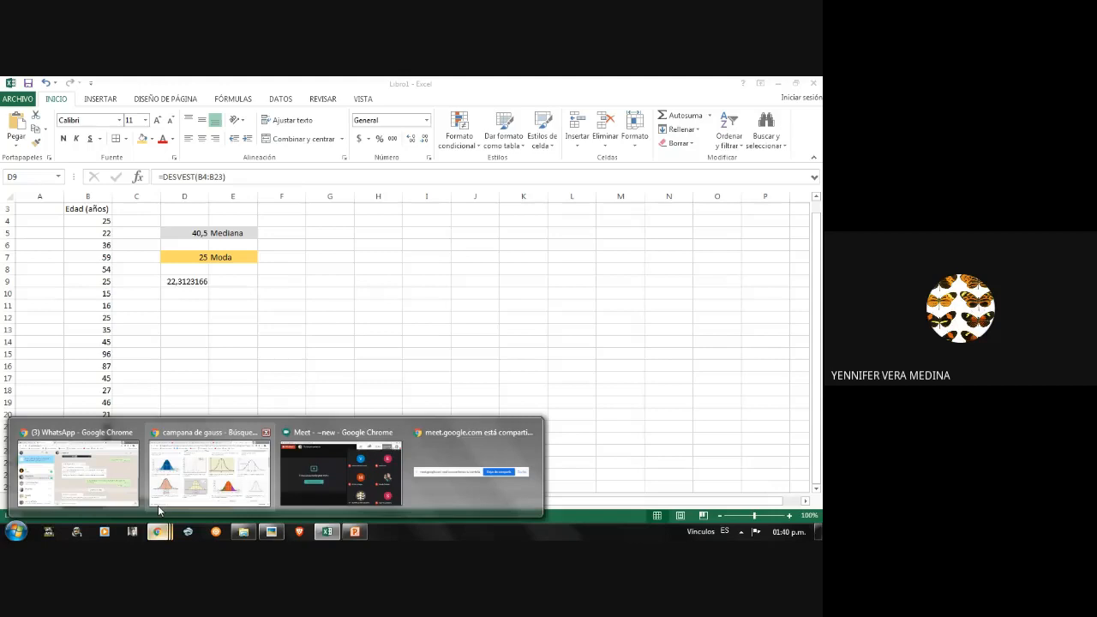
click(199, 495)
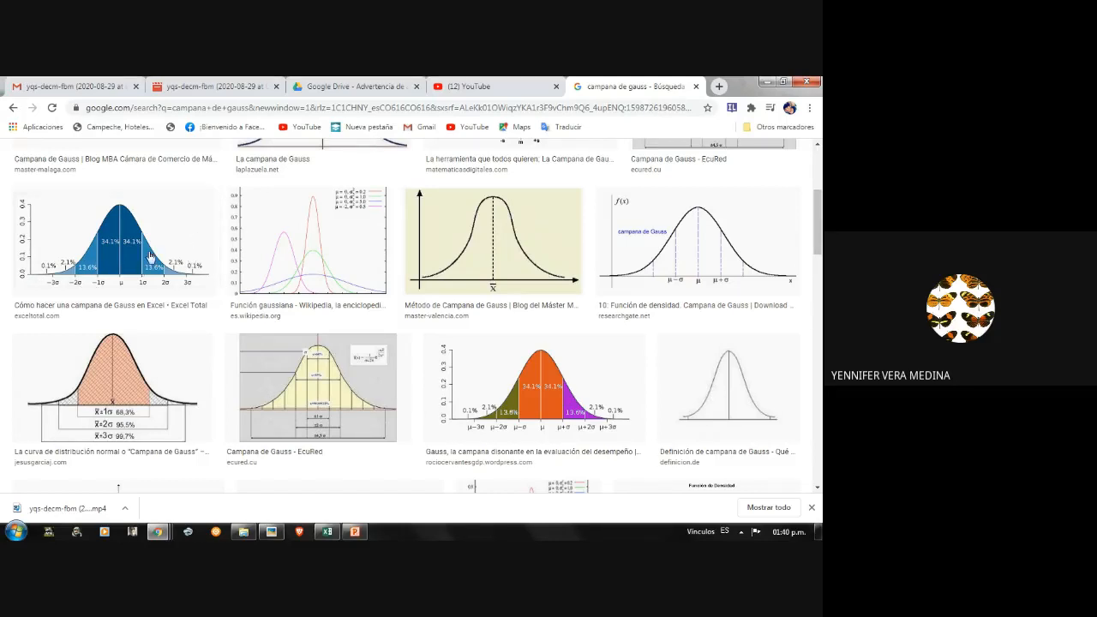
click(332, 533)
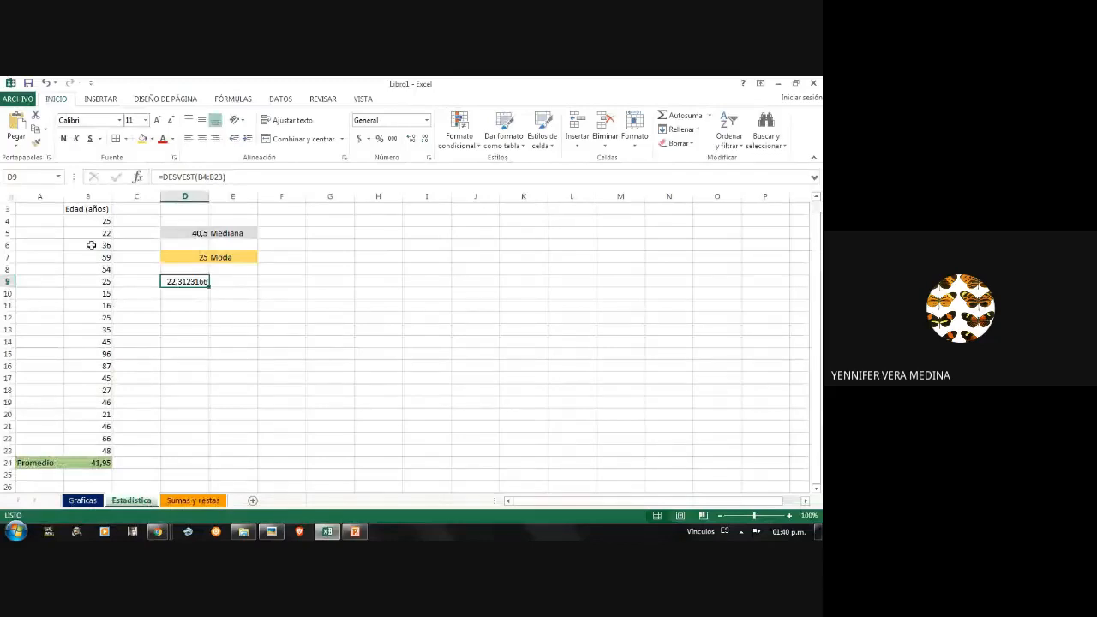
click(98, 295)
click(102, 369)
click(109, 353)
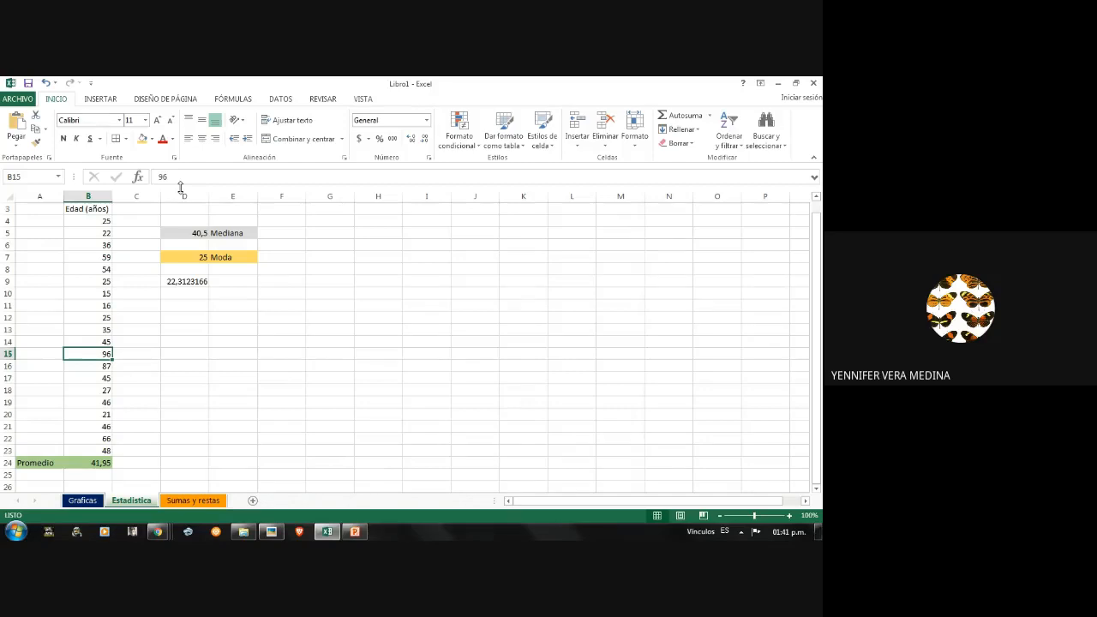
- Label the standard deviation in cell E9 as "Desviacion"
click(226, 283)
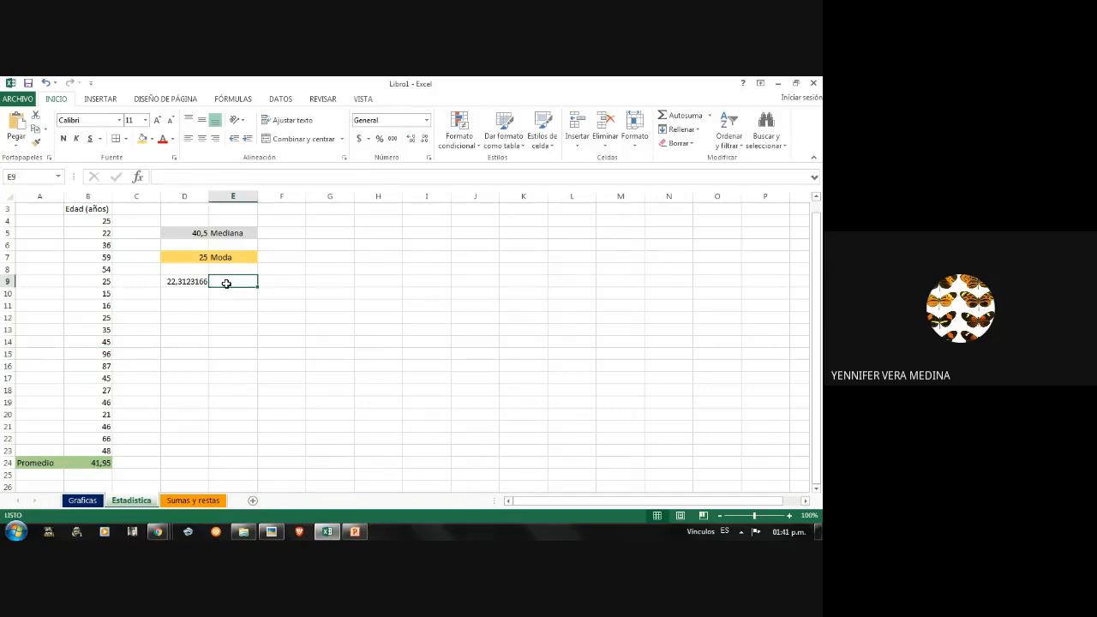
text(Des)
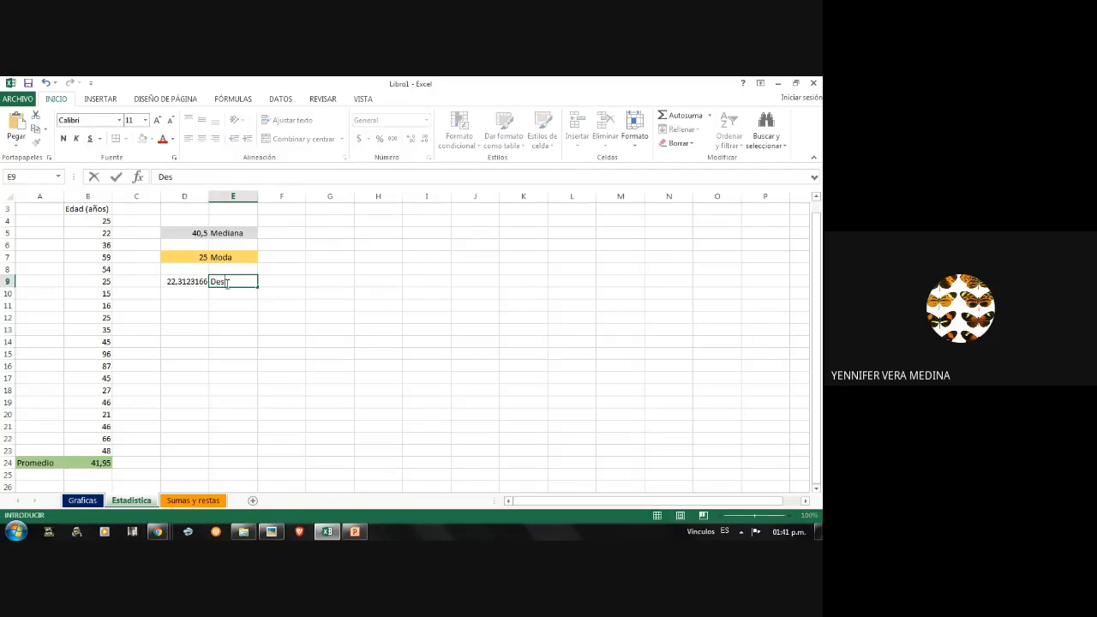
text(vuacio)
click(232, 282)
key(BackSpace)
text(i)
key(Right)
key(Right)
text(n)
right_click(232, 281)
key(Escape)
click(192, 281)
click(247, 282)
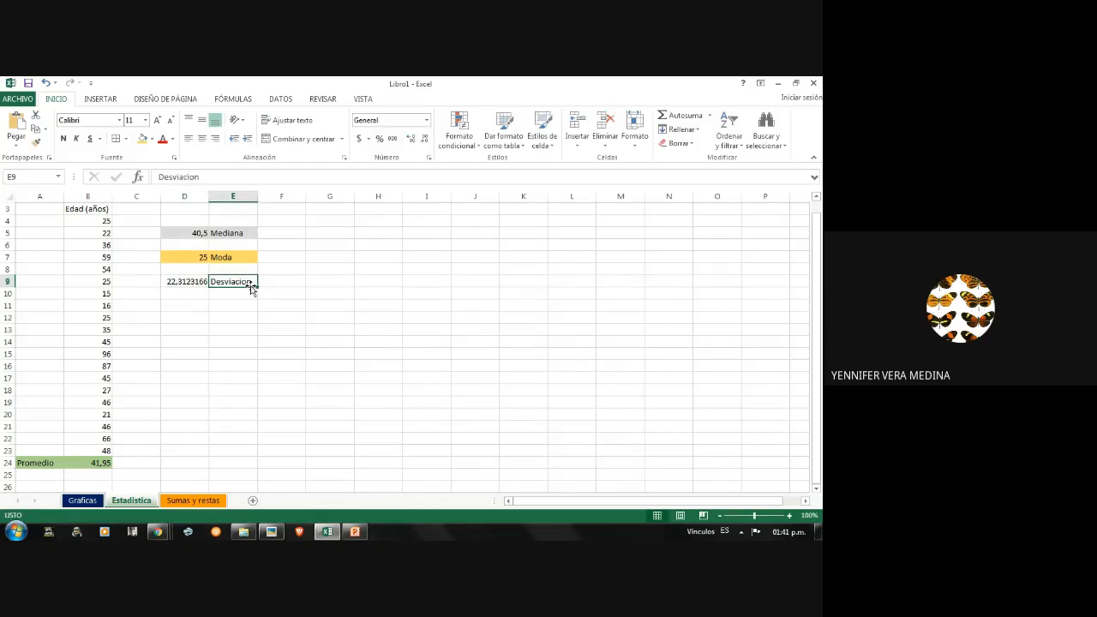
- Fill the standard deviation value in D9 and its label in E9 with the same light blue theme colour
click(195, 285)
click(146, 140)
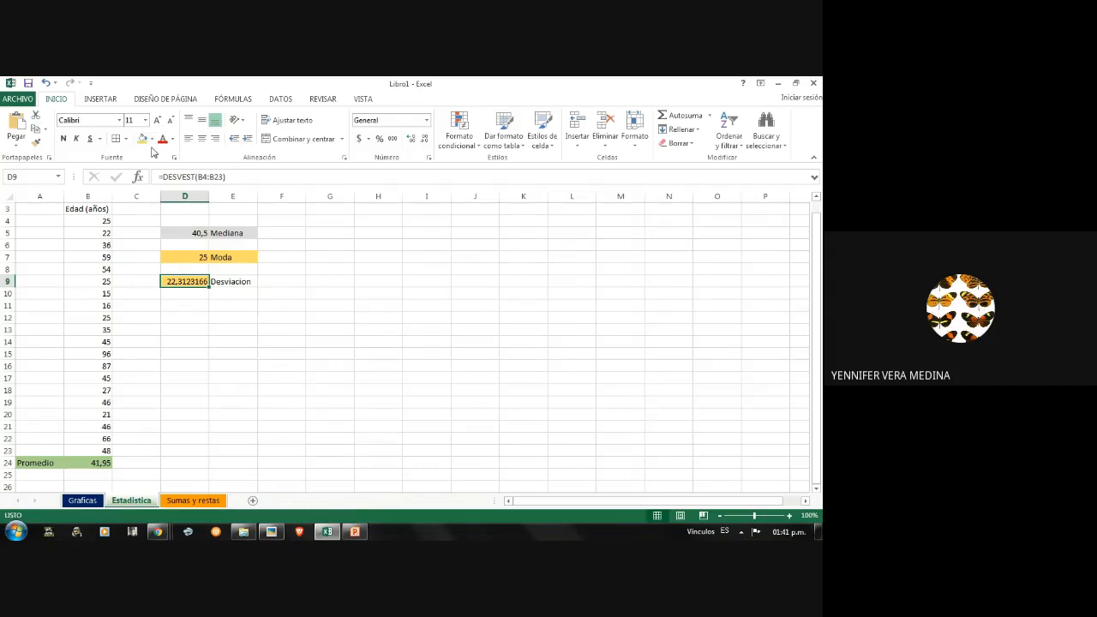
click(152, 139)
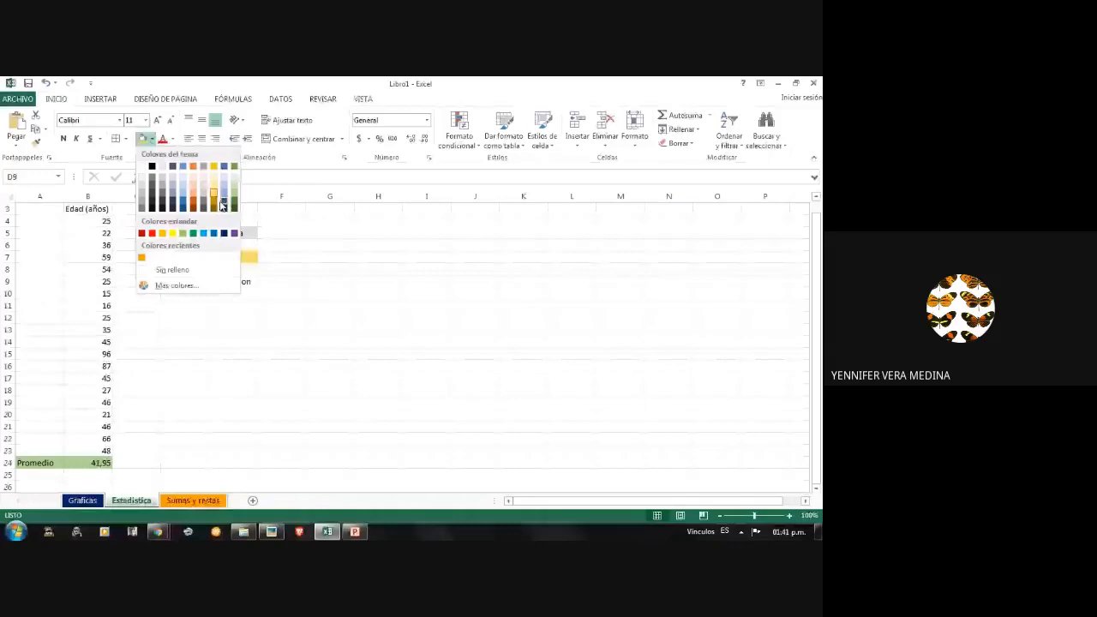
click(221, 204)
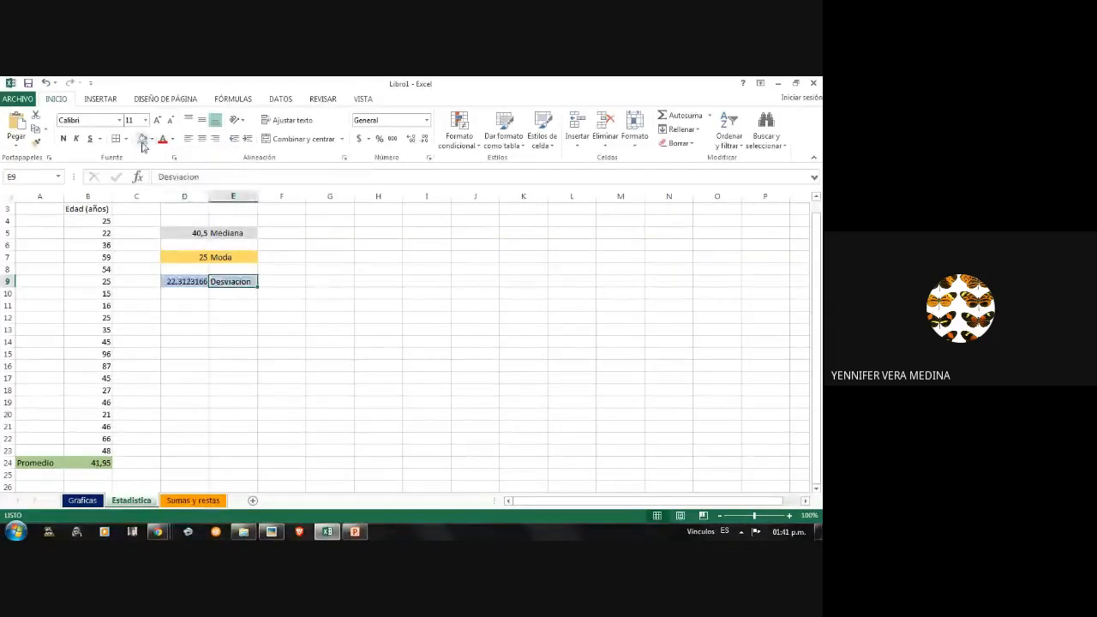
click(330, 317)
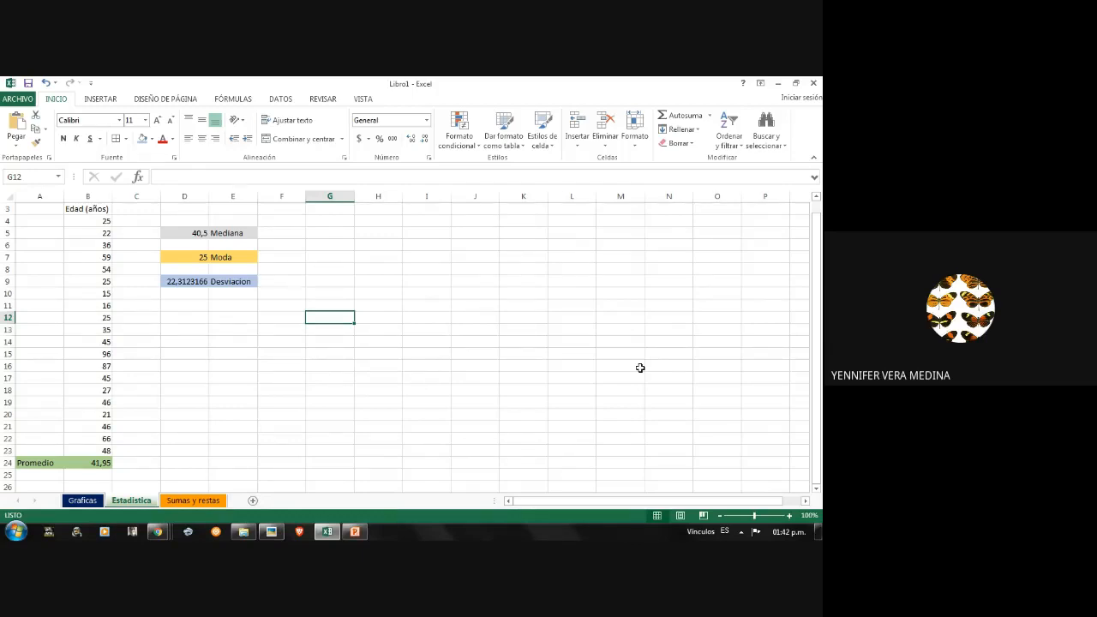
click(343, 232)
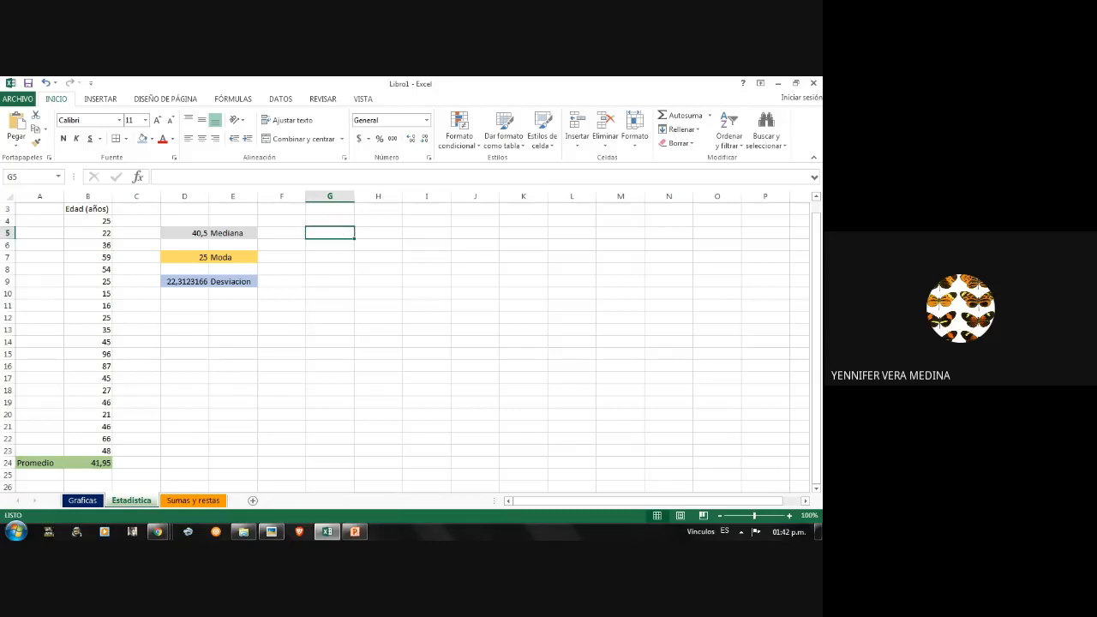
scroll(387, 277, up, 1)
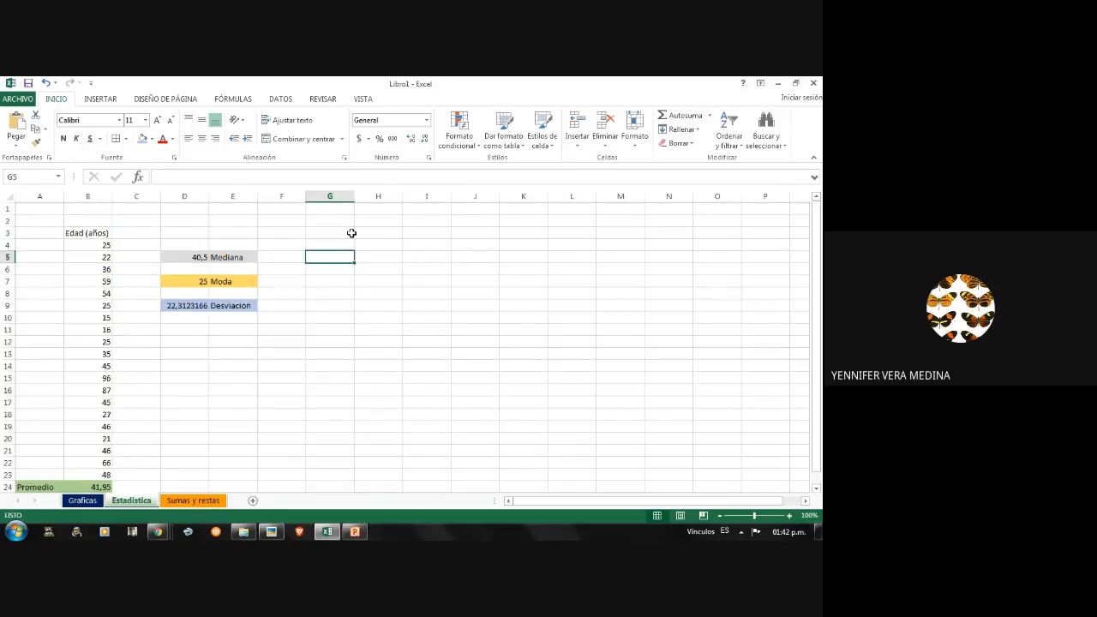
click(350, 233)
scroll(476, 240, down, 1)
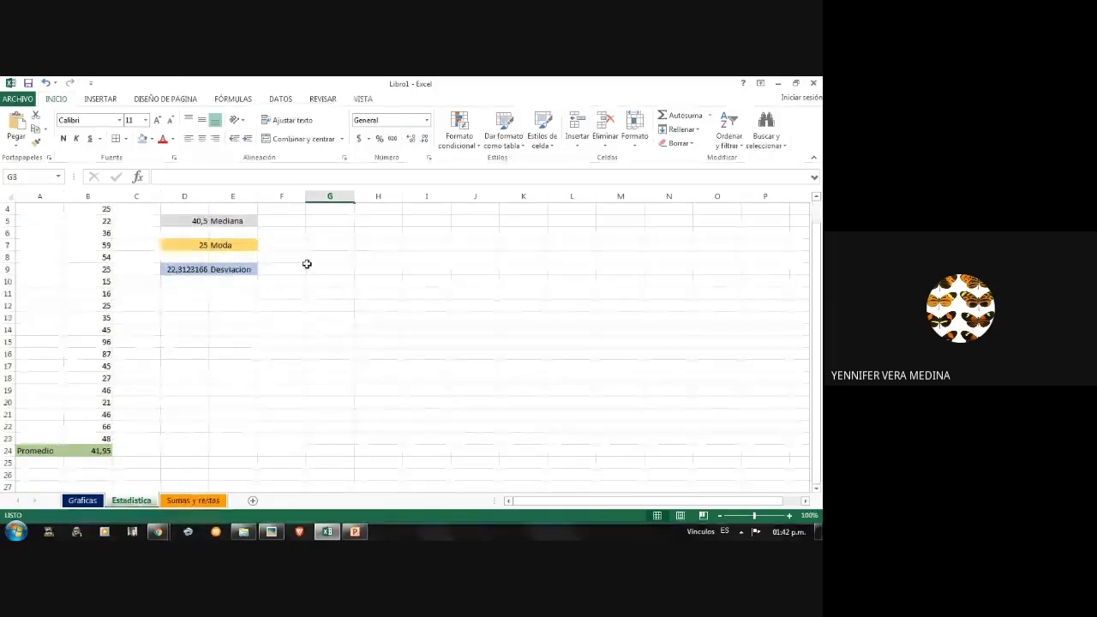
click(356, 237)
click(428, 235)
click(480, 235)
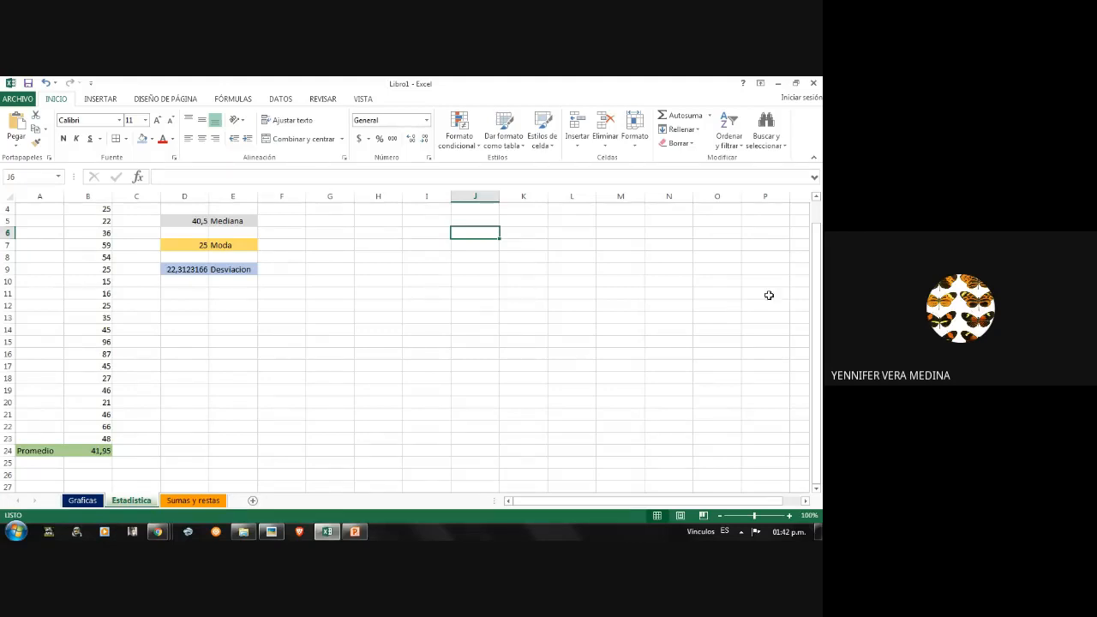
scroll(407, 342, up, 1)
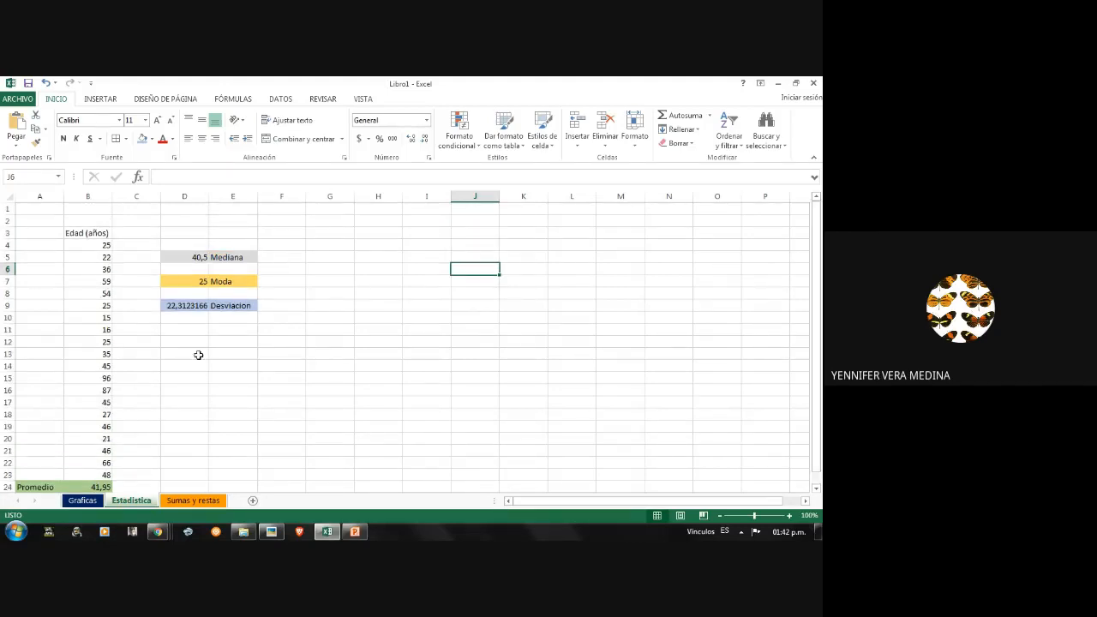
- Fill the "Edad (años)" header in B3 with the standard green colour
click(96, 232)
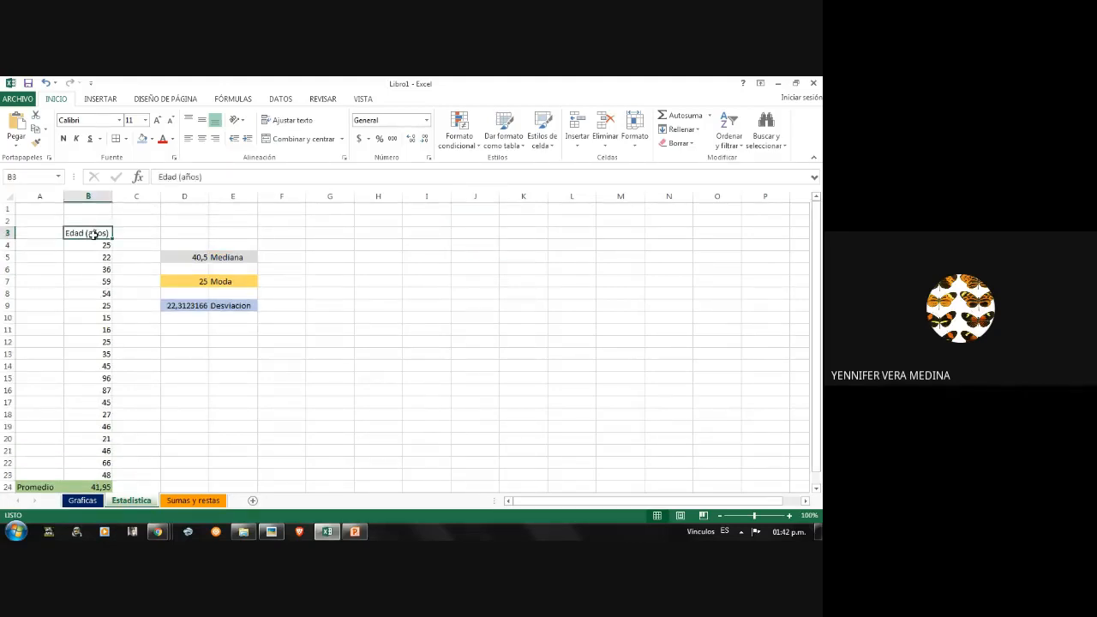
click(151, 139)
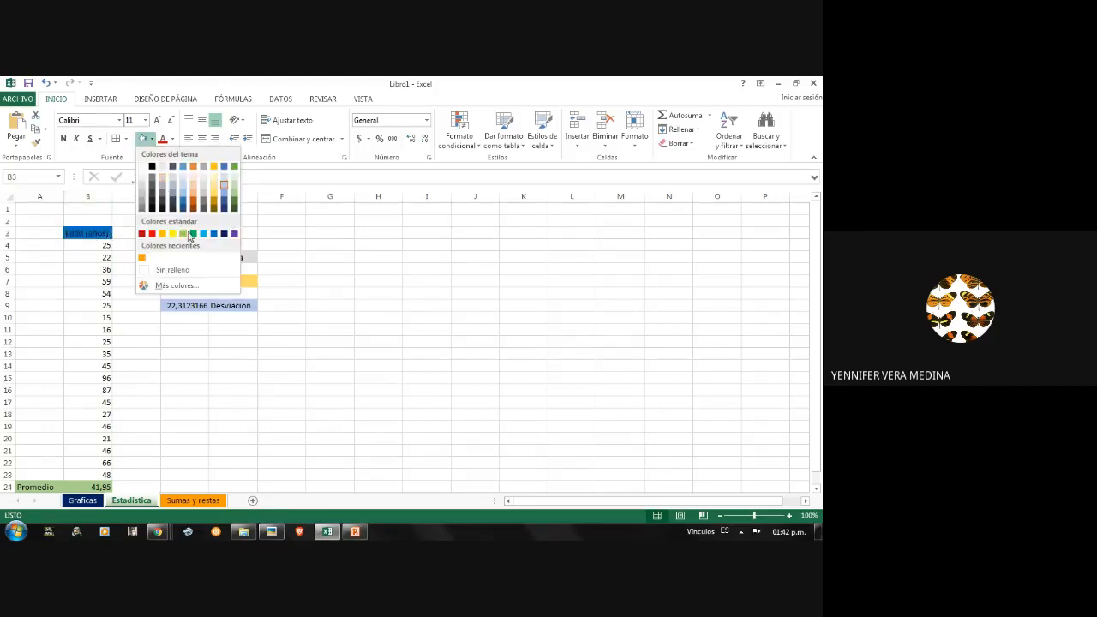
click(194, 233)
click(101, 305)
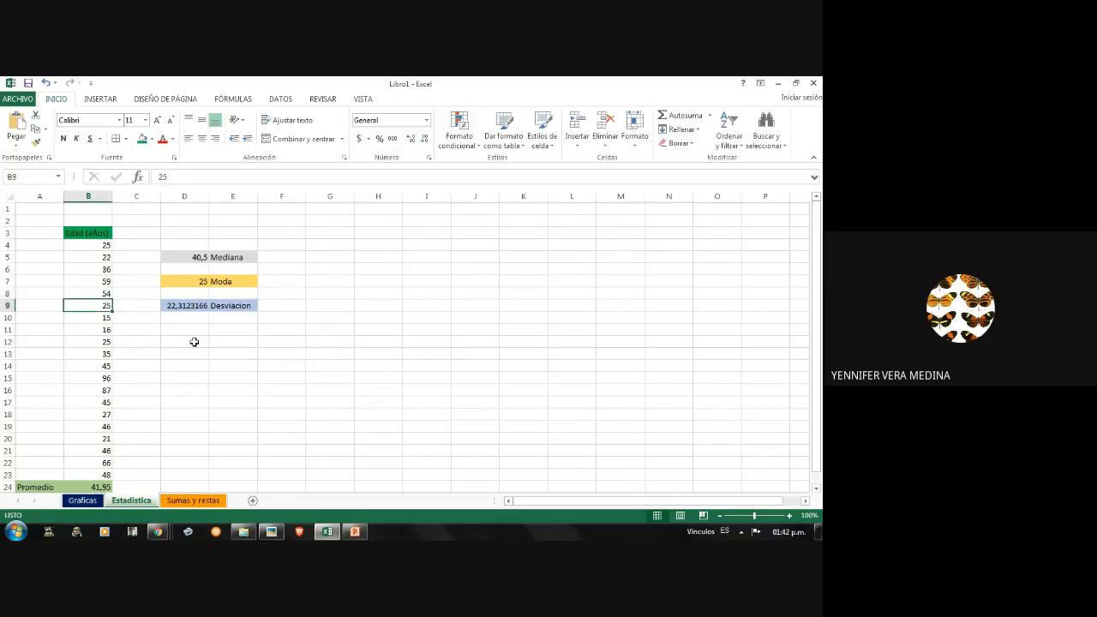
- Review the Graficas and Estadistica sheets, and open the Sumas y restas sheet
click(95, 502)
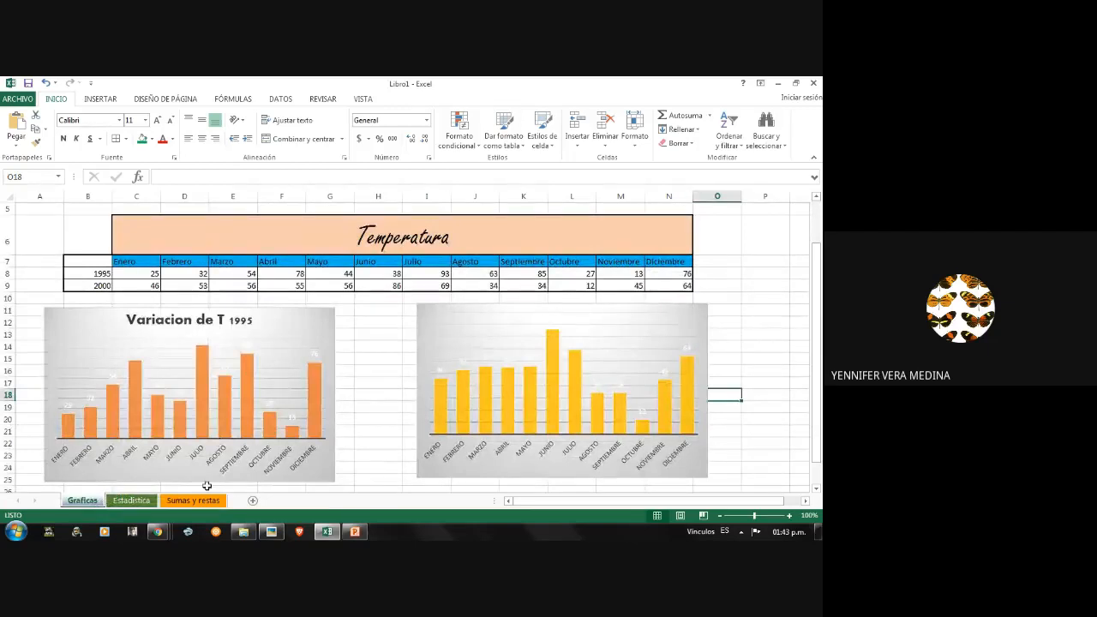
click(148, 502)
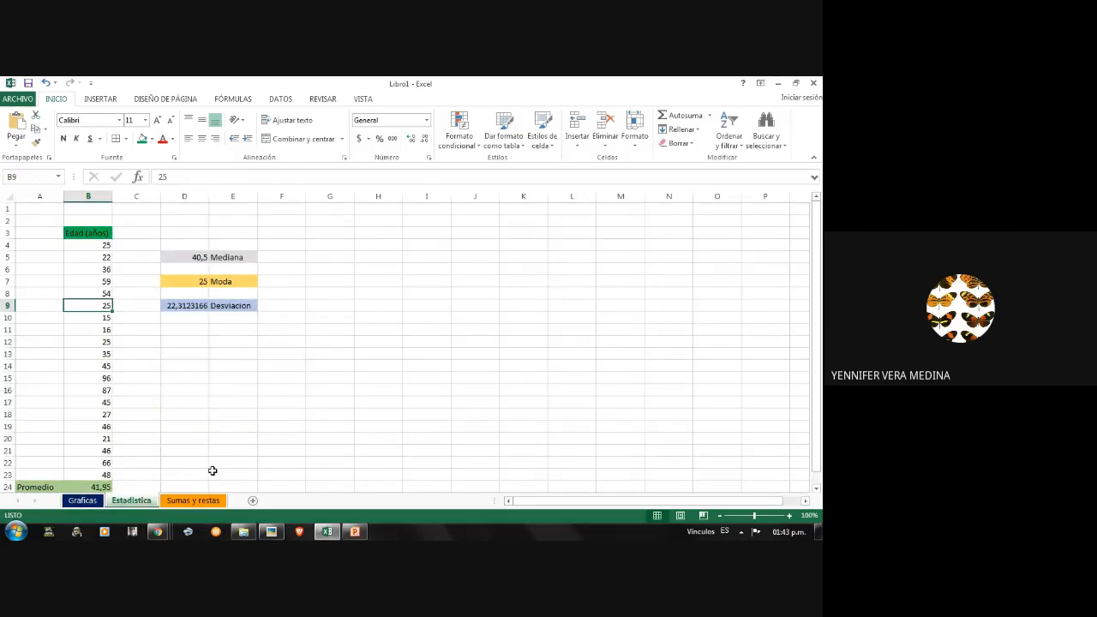
click(194, 501)
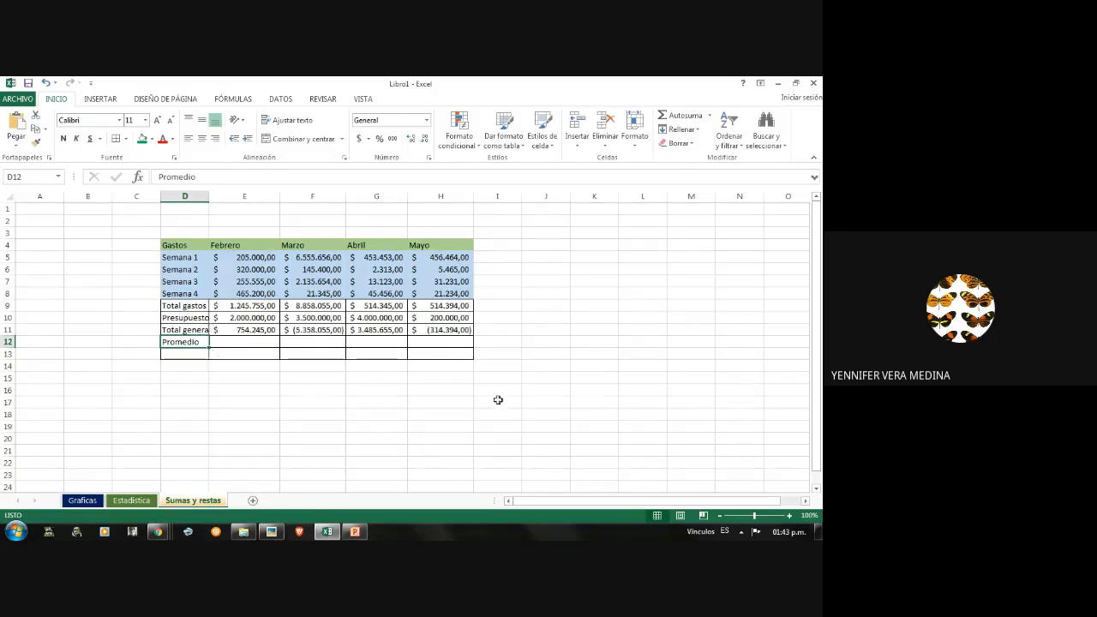
- Clear the Total gastos formulas for Febrero to Mayo in cells E9:H9
click(263, 306)
key(BackSpace)
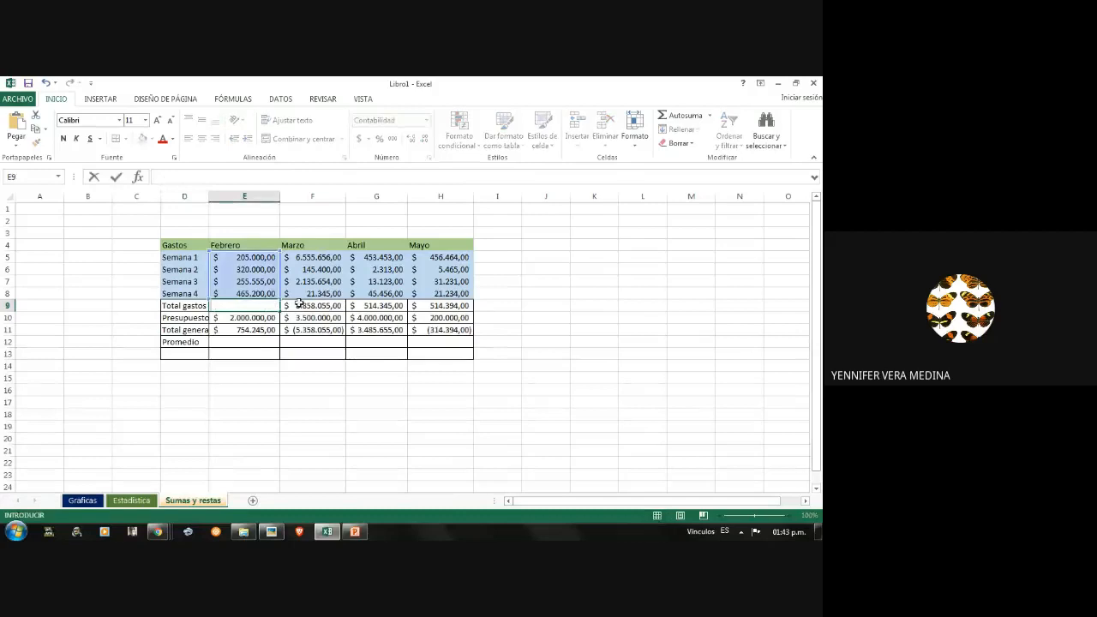
click(300, 306)
key(BackSpace)
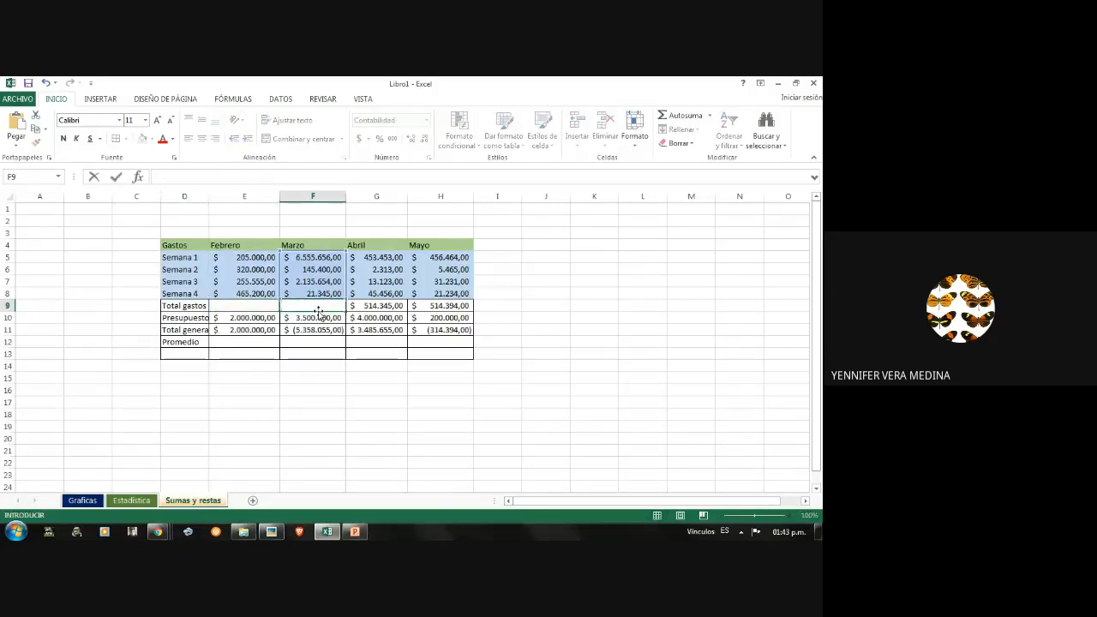
click(381, 306)
key(BackSpace)
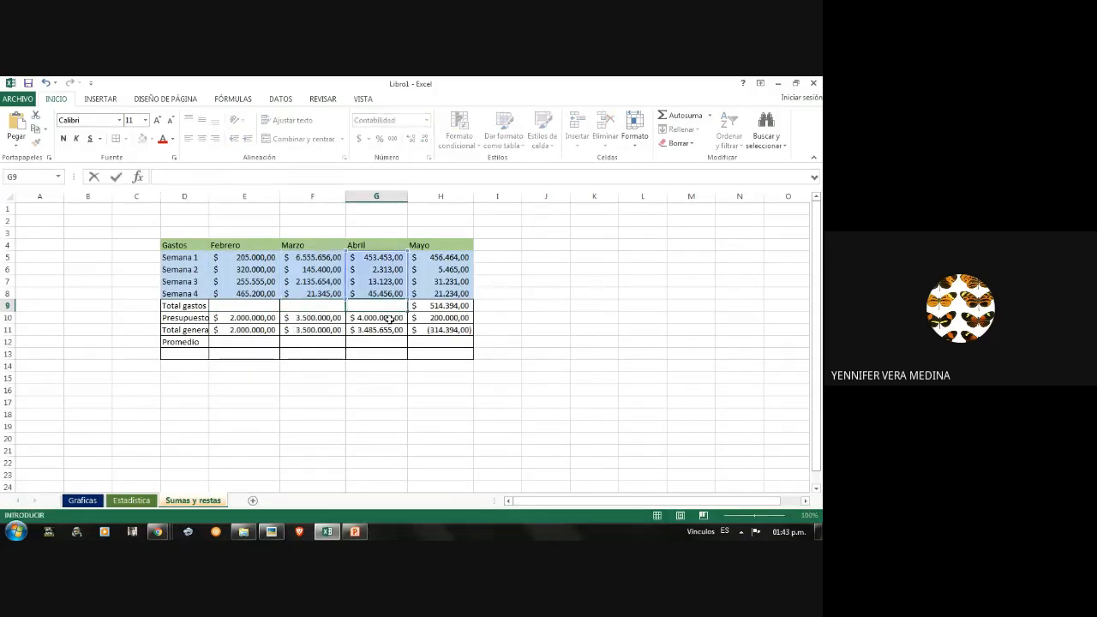
click(436, 305)
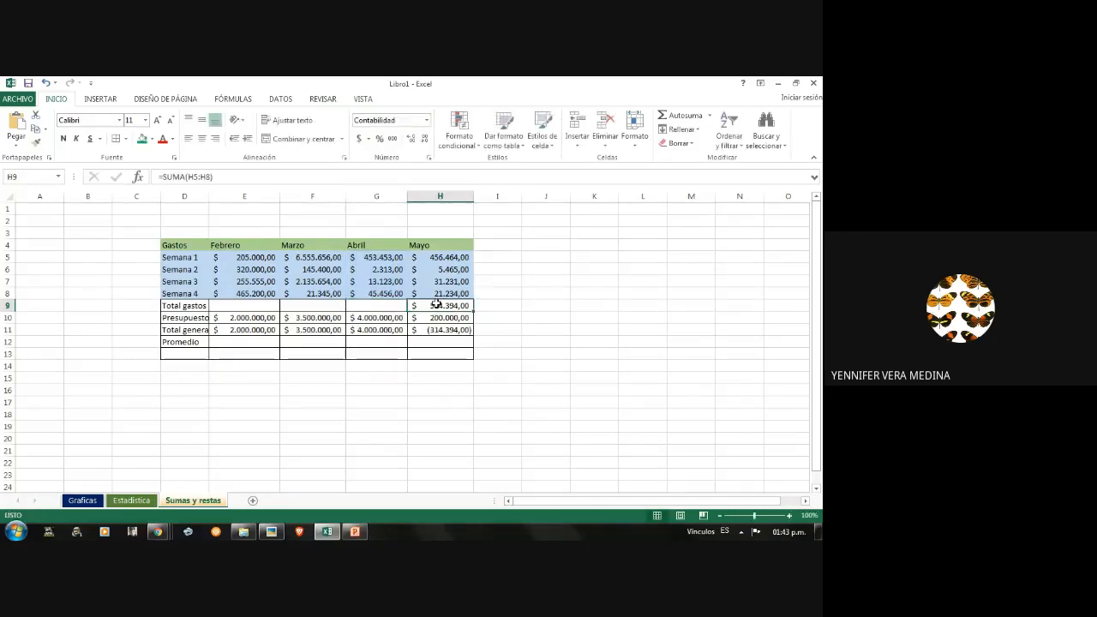
key(BackSpace)
- Clear the Total general formulas for Febrero to Mayo in cells E11:H11
click(219, 336)
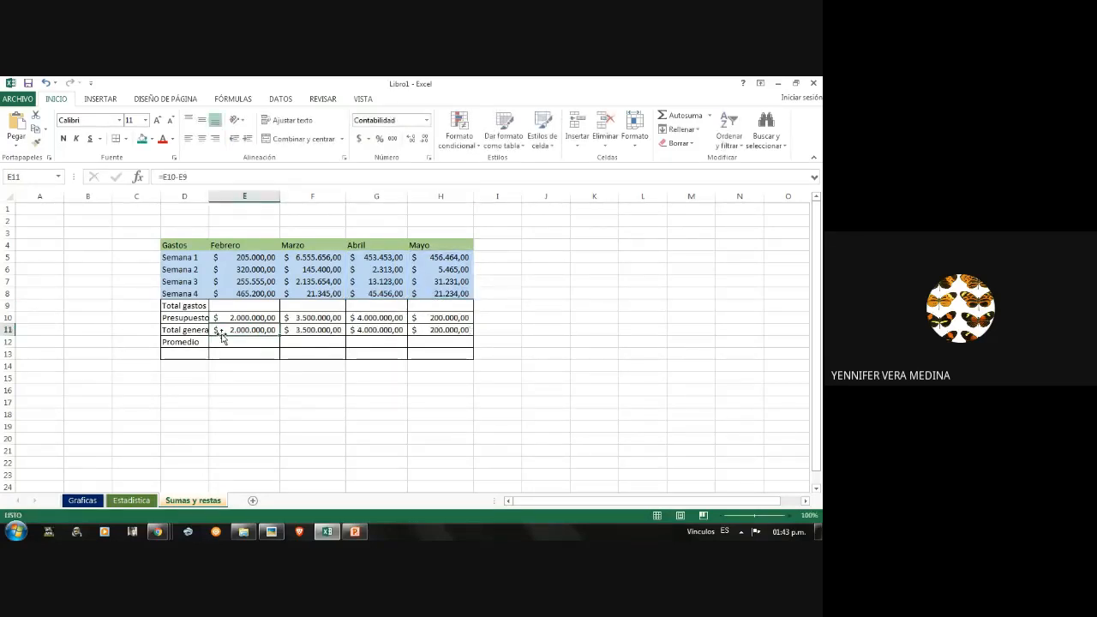
double_click(222, 335)
click(316, 330)
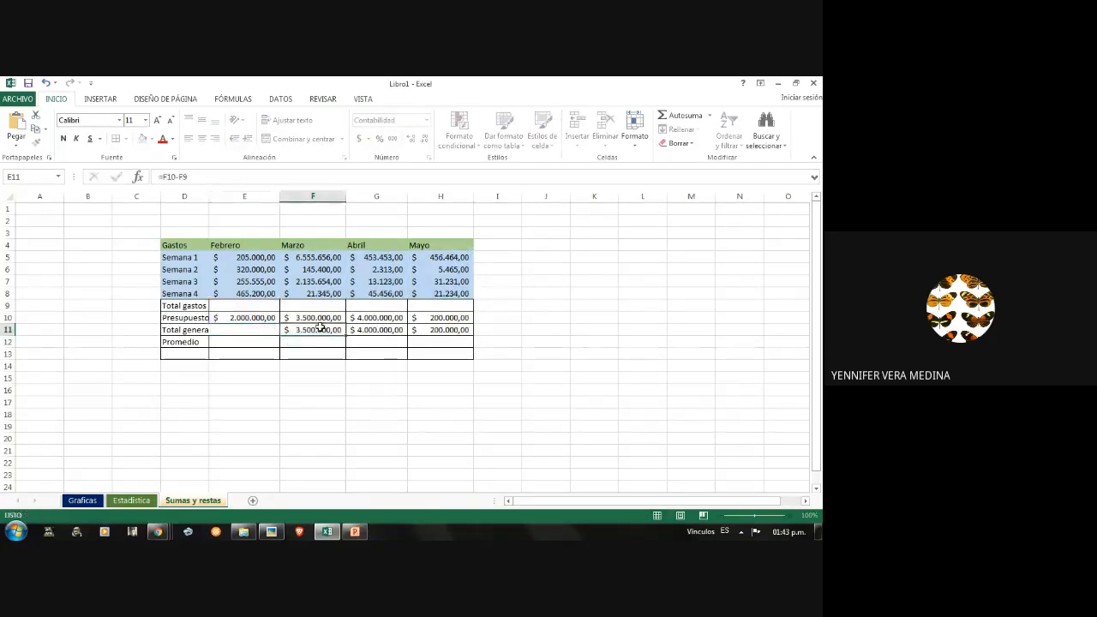
double_click(322, 328)
key(BackSpace)
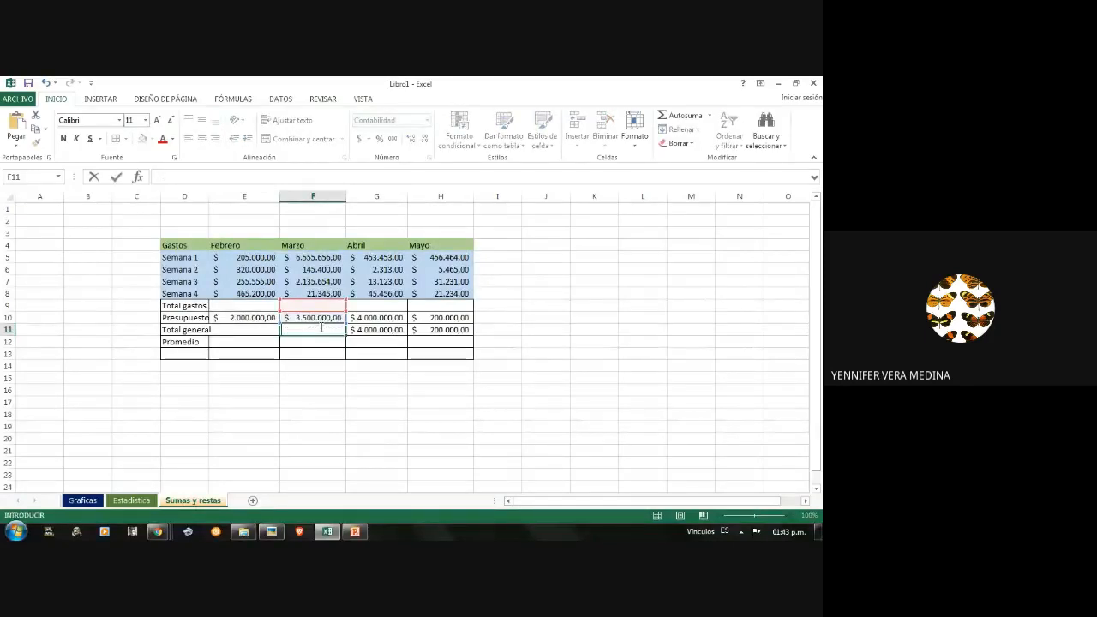
click(394, 331)
double_click(400, 331)
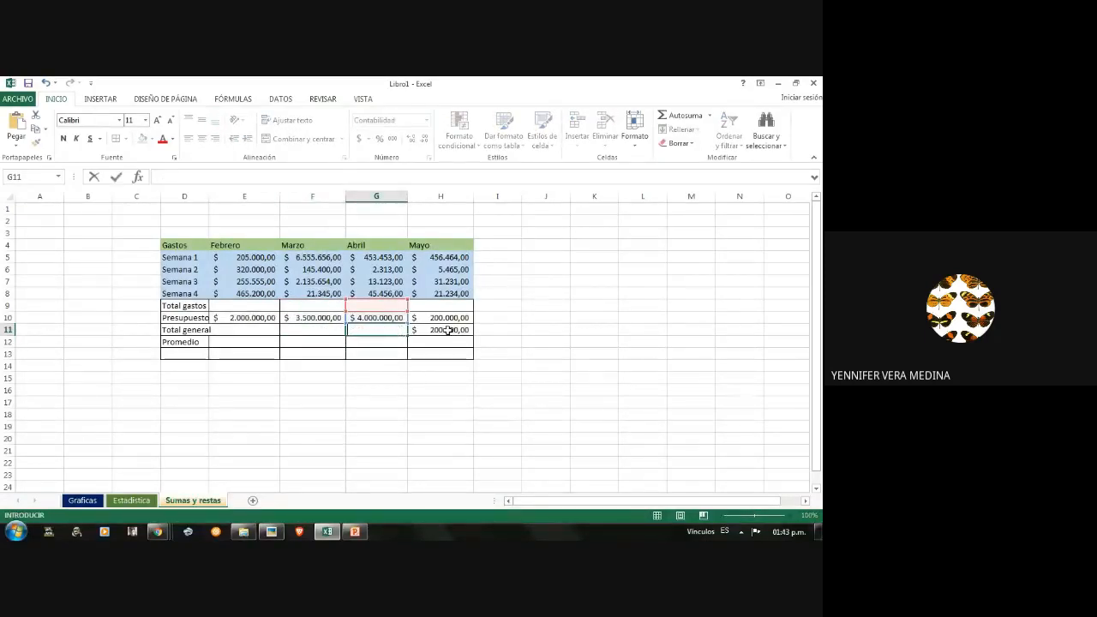
click(444, 331)
key(BackSpace)
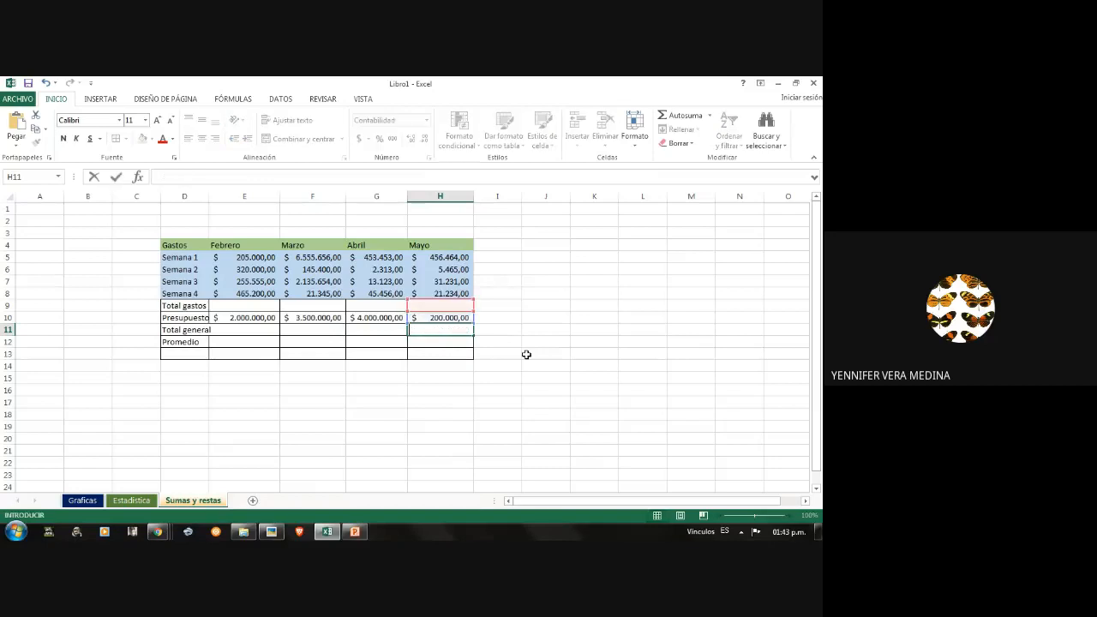
click(526, 353)
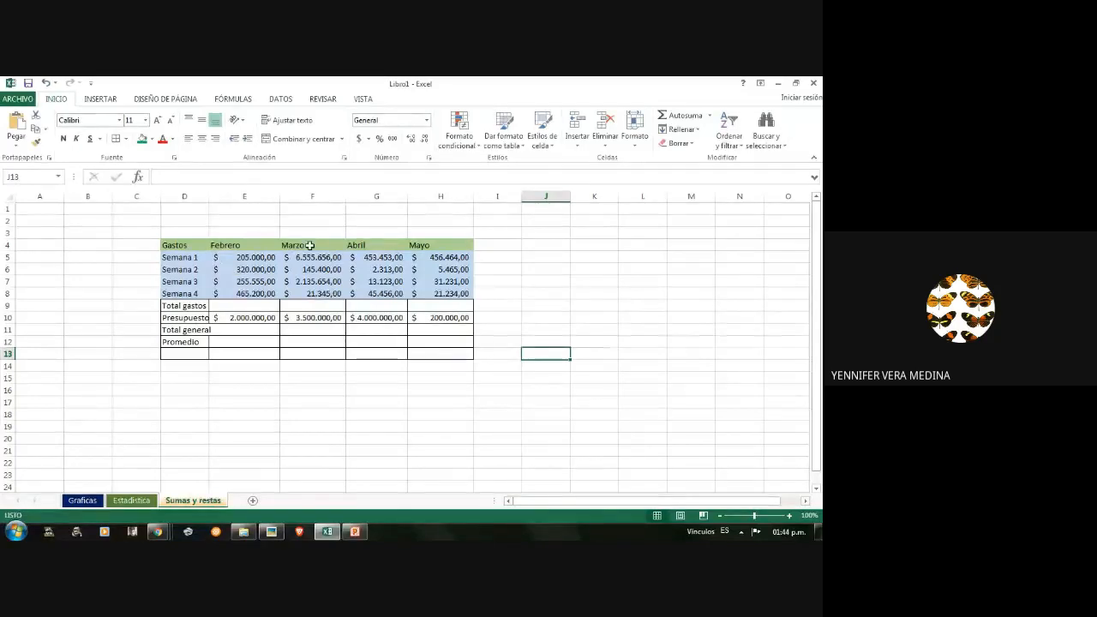
click(454, 322)
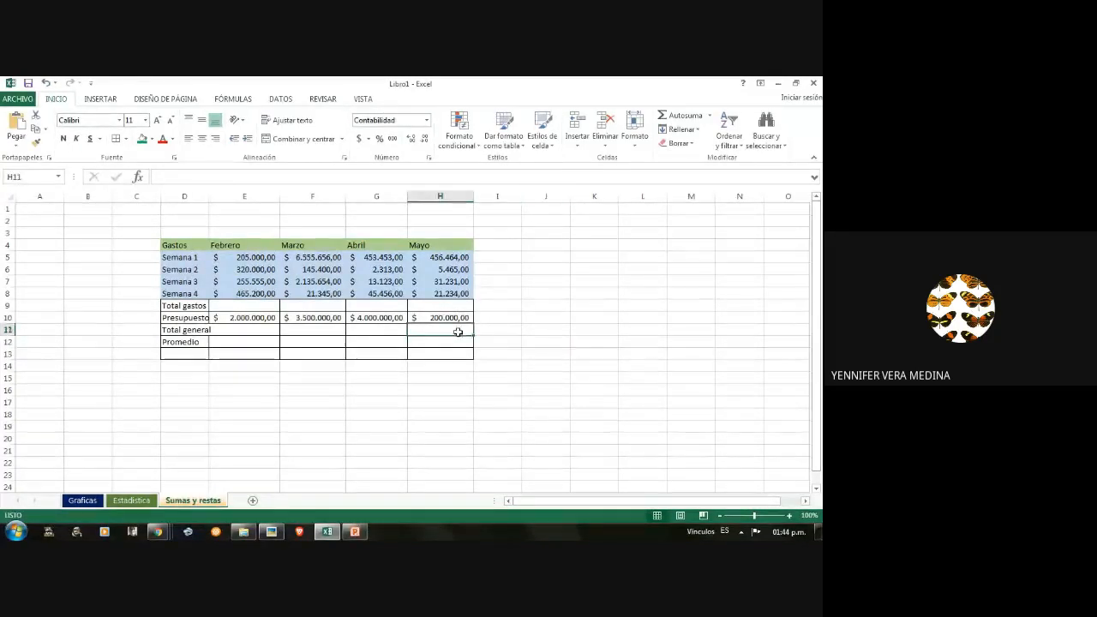
click(246, 323)
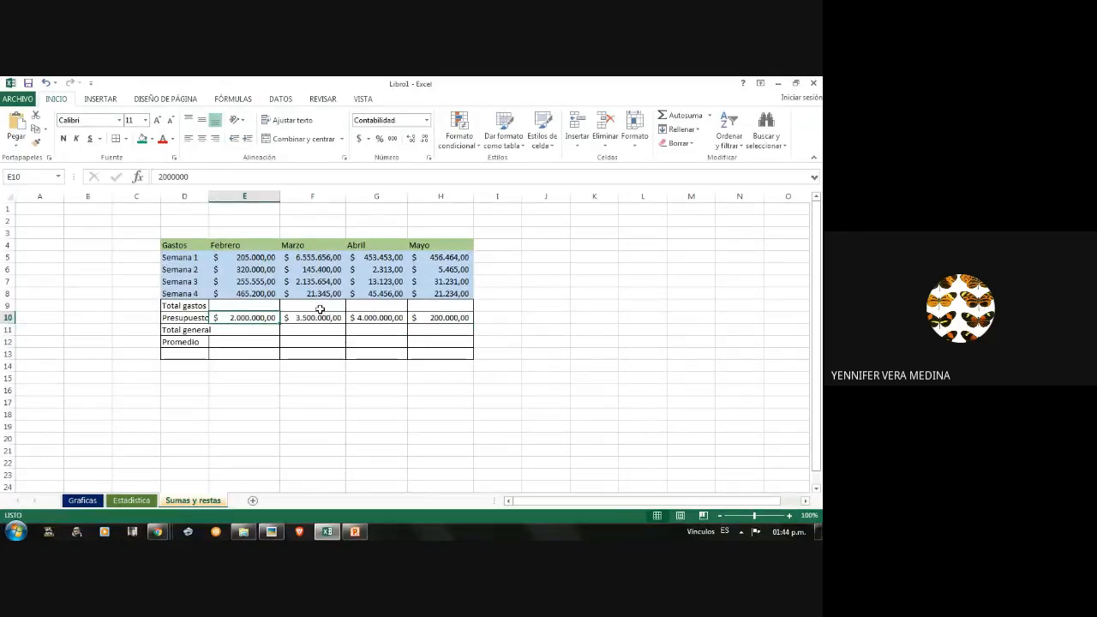
click(314, 318)
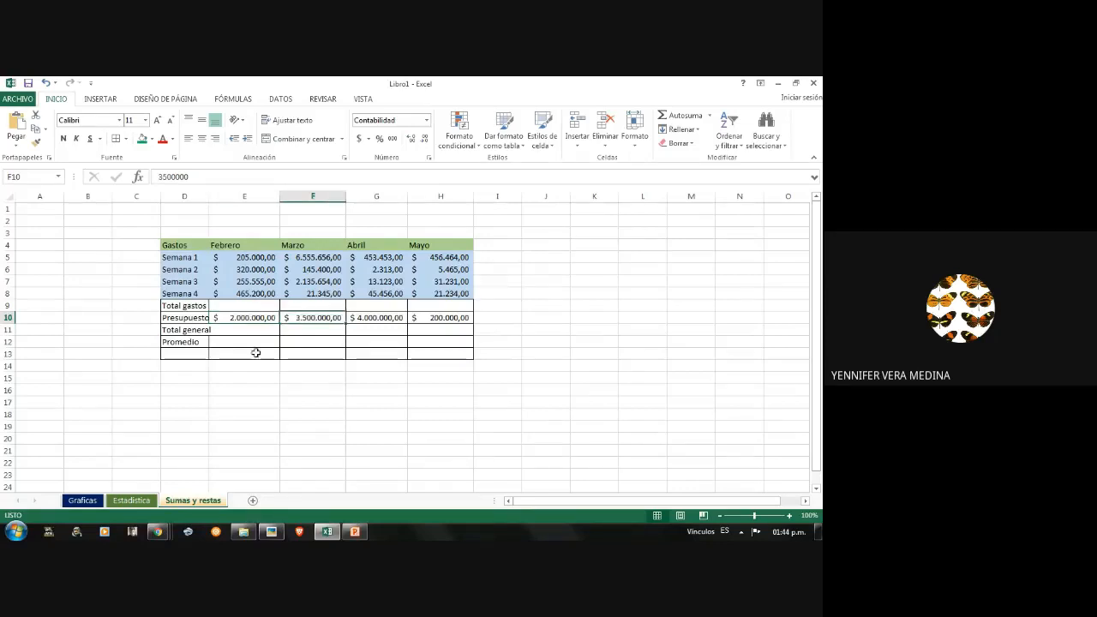
- Review the Total gastos, Presupuesto, Total general and Promedio rows of the expense table, including each month's budget amount
click(245, 307)
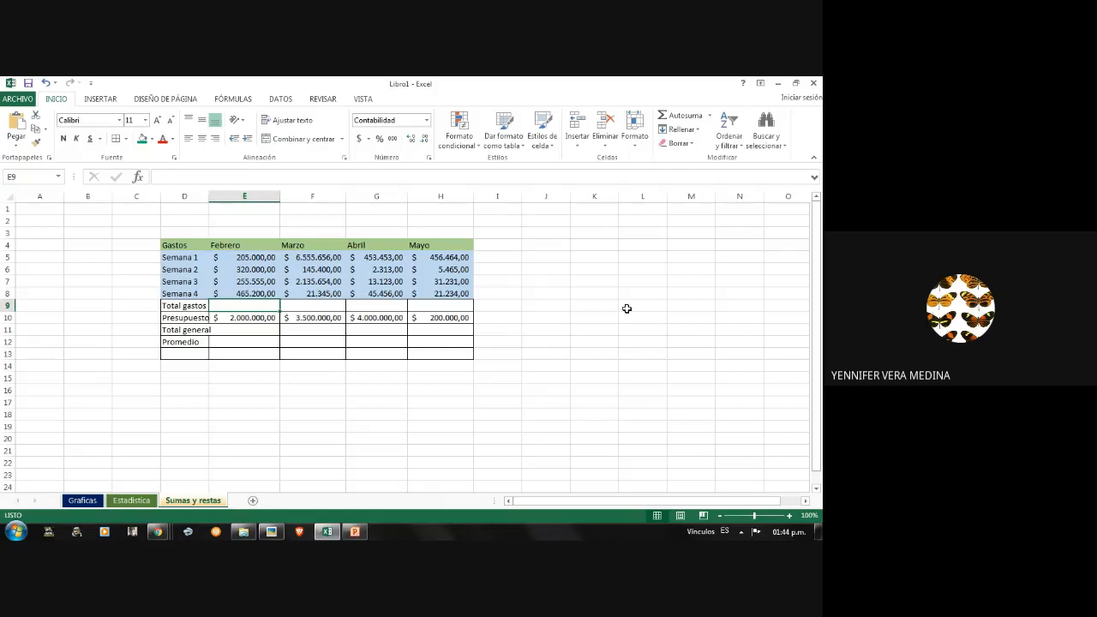
click(188, 318)
click(255, 318)
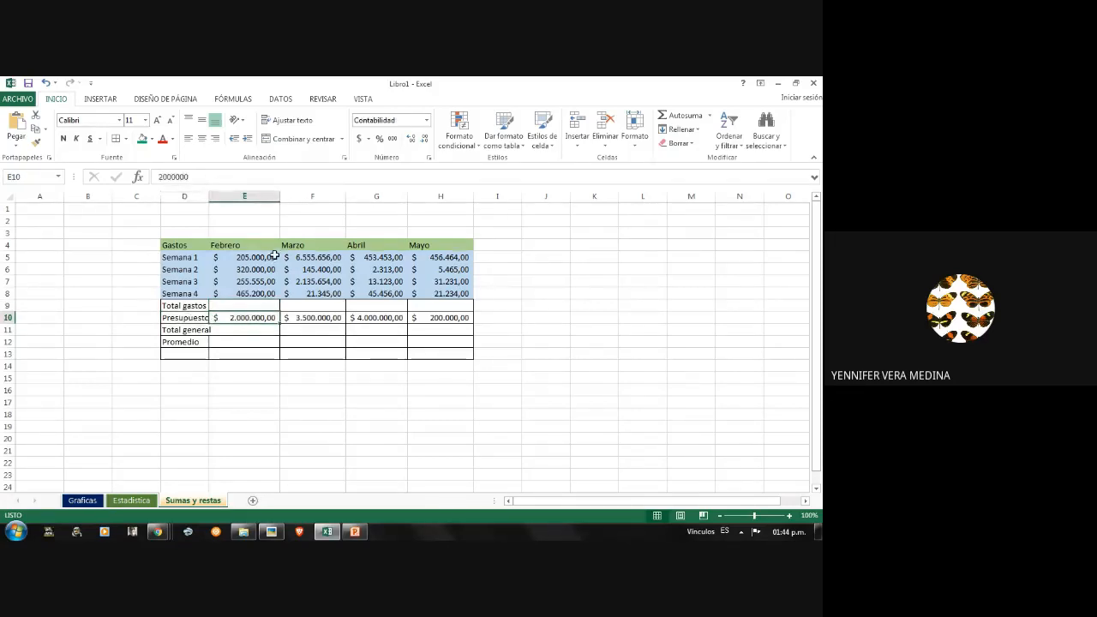
click(322, 319)
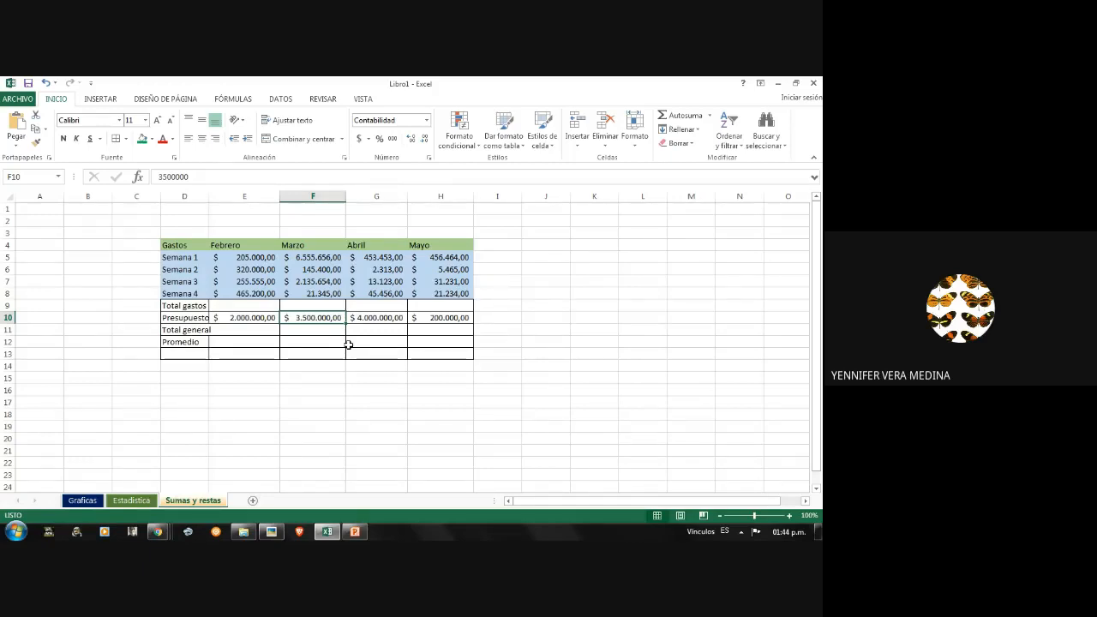
click(394, 316)
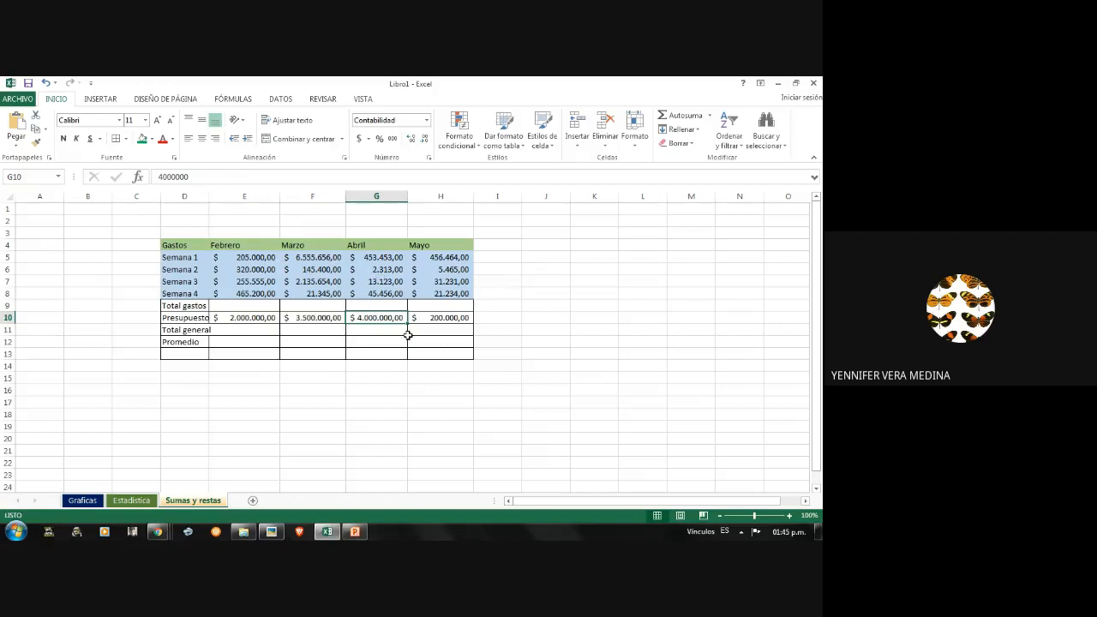
click(452, 317)
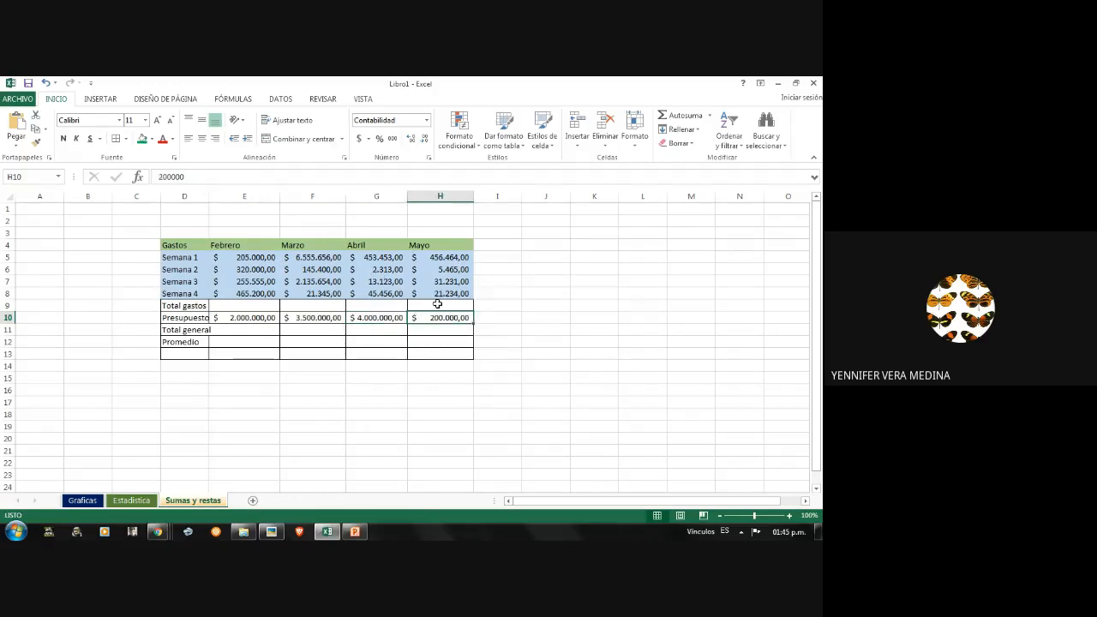
click(181, 307)
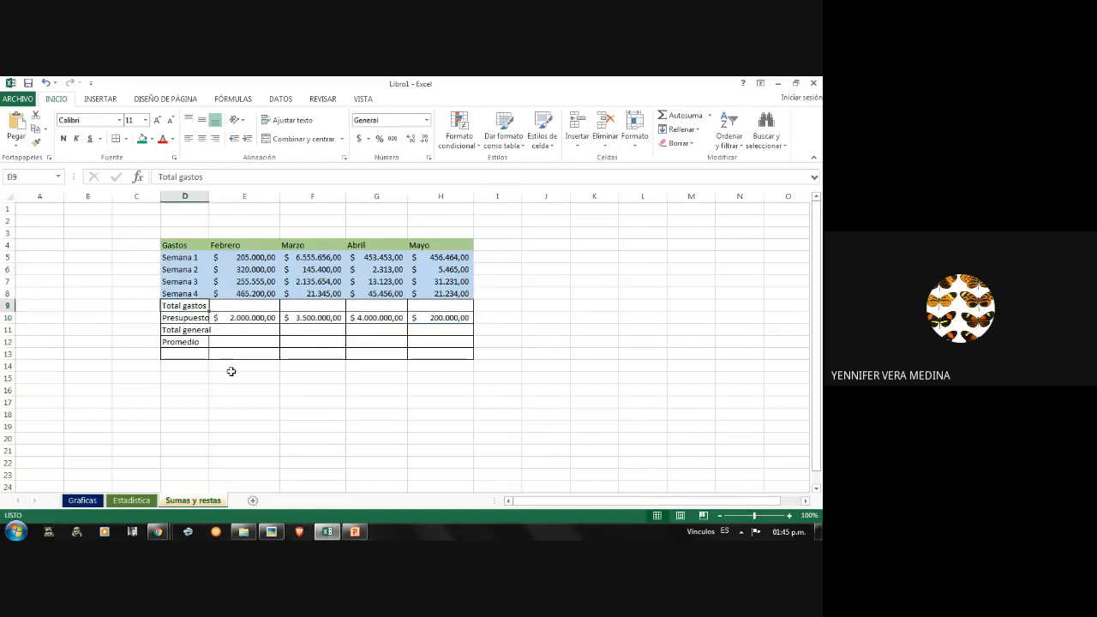
click(188, 331)
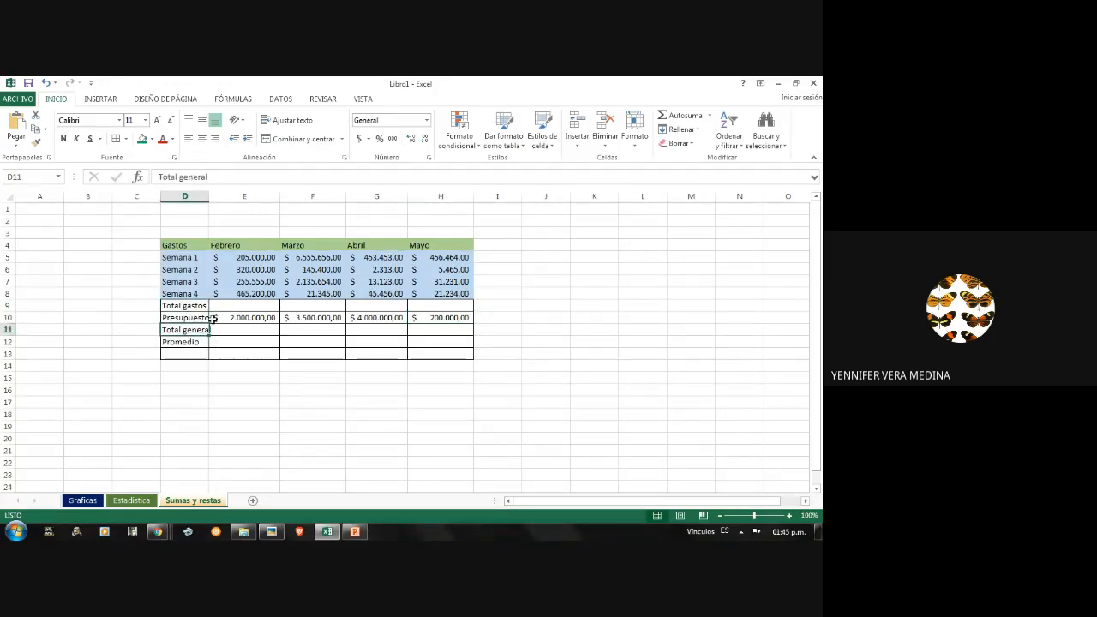
click(179, 307)
click(220, 331)
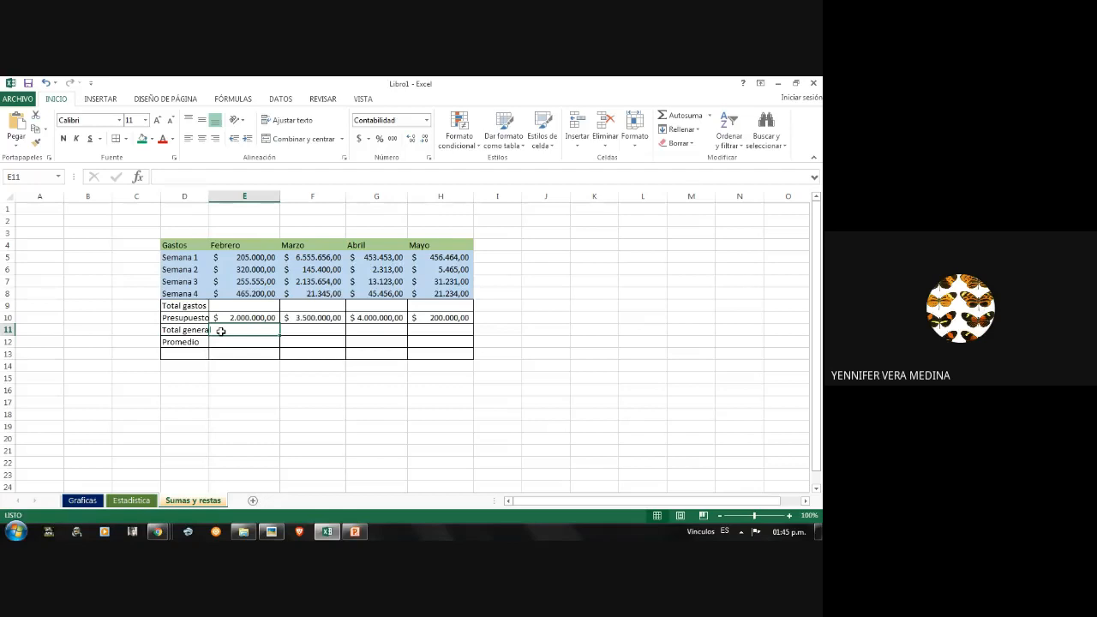
click(255, 346)
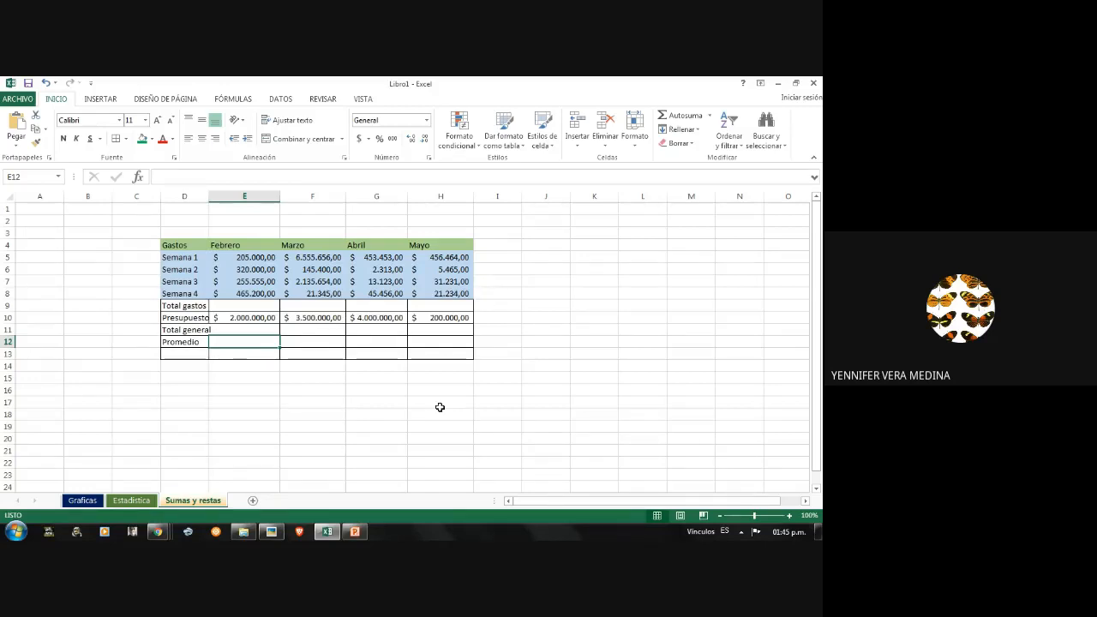
- Total the Semana 1 to Semana 4 expenses for Febrero in E9 and Marzo in F9 with AutoSum
click(255, 305)
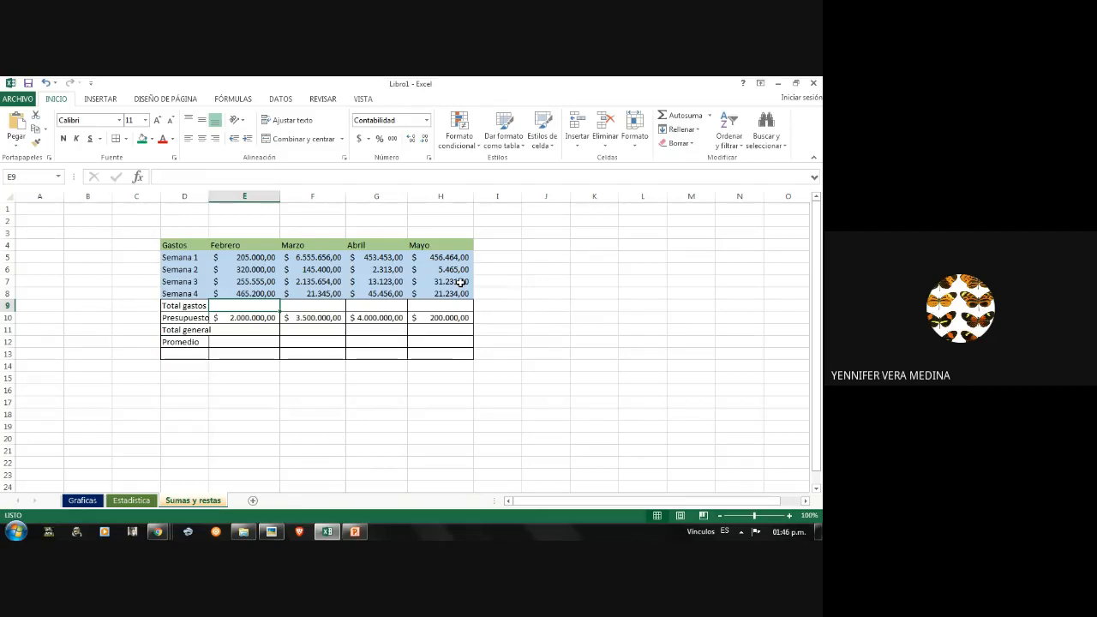
click(252, 318)
click(233, 305)
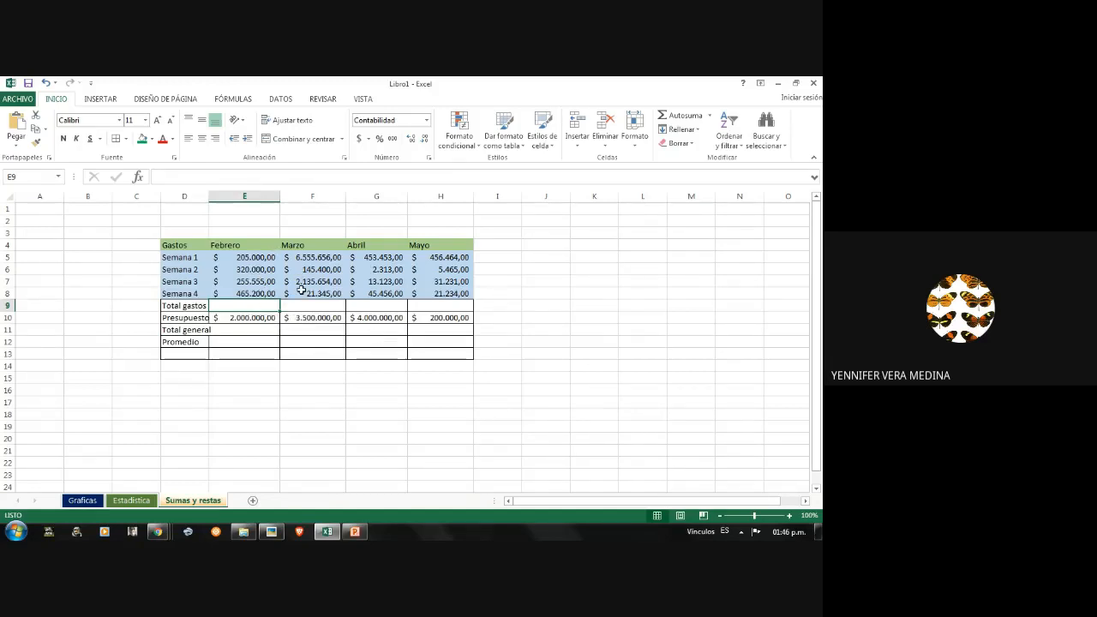
click(674, 119)
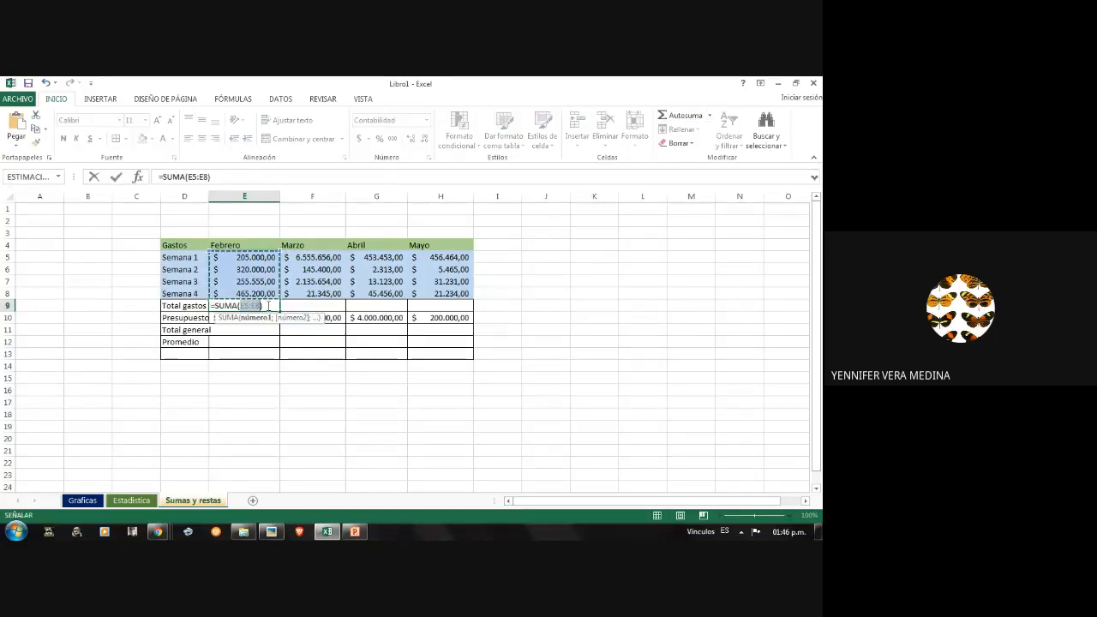
key(Return)
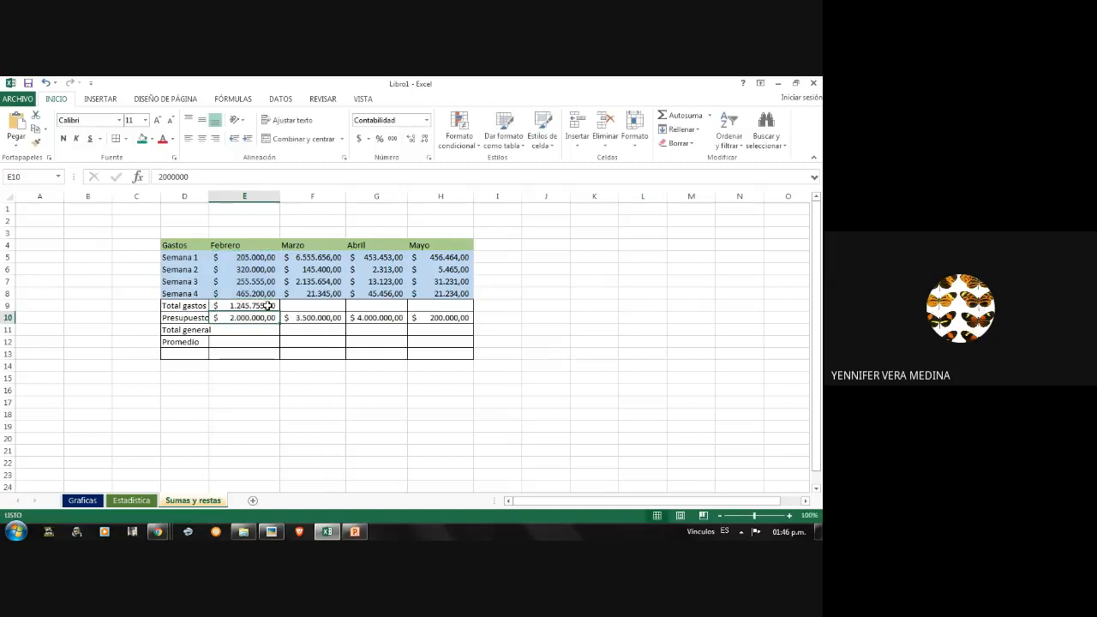
click(307, 305)
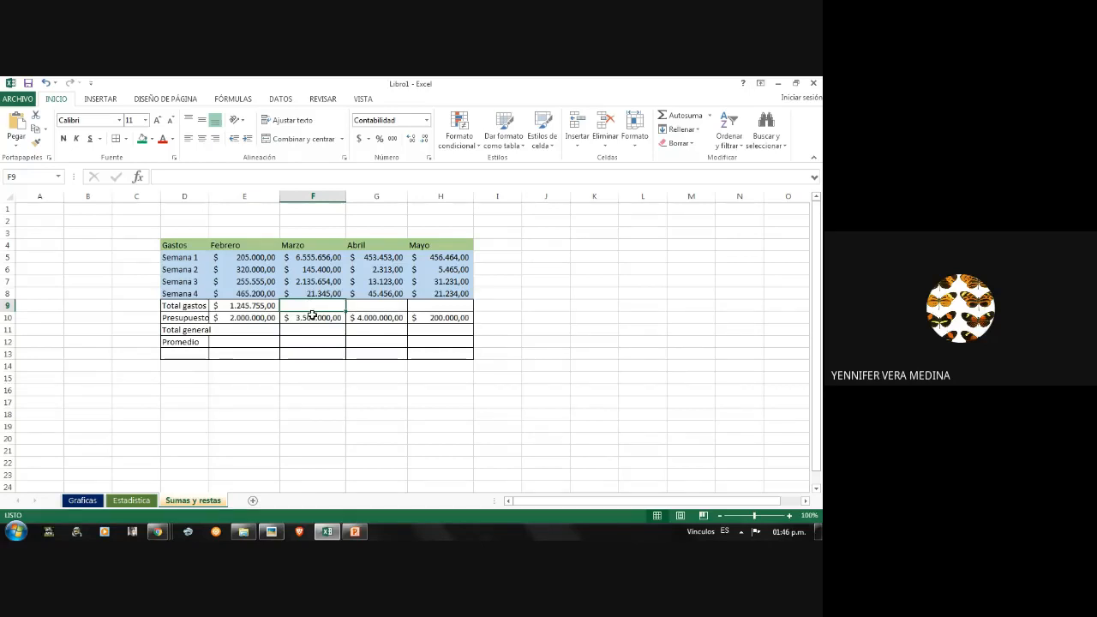
click(666, 123)
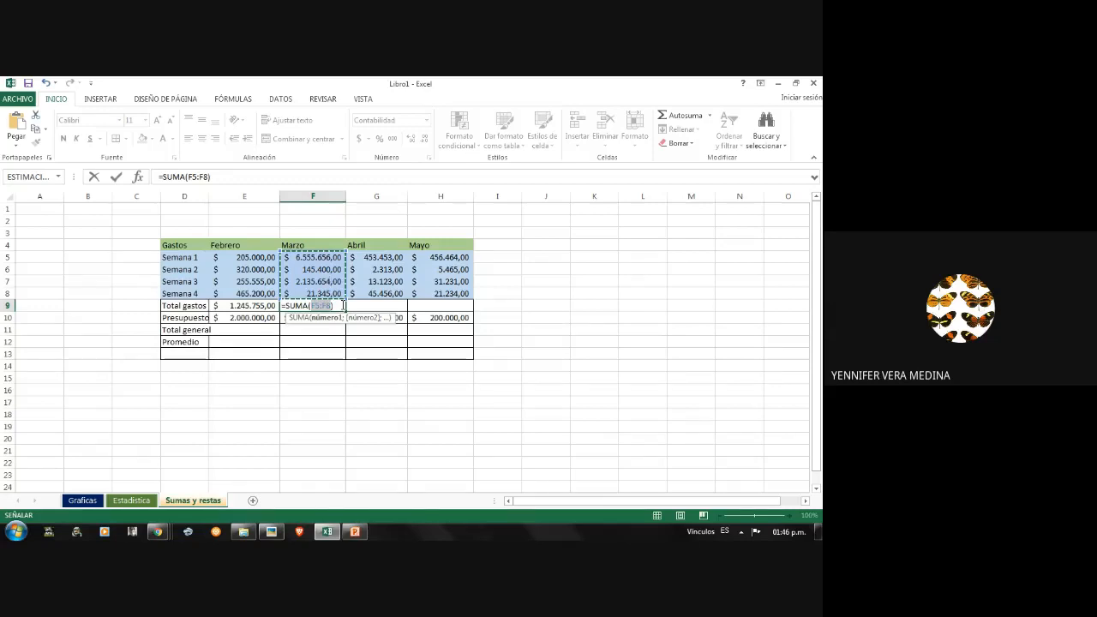
key(Return)
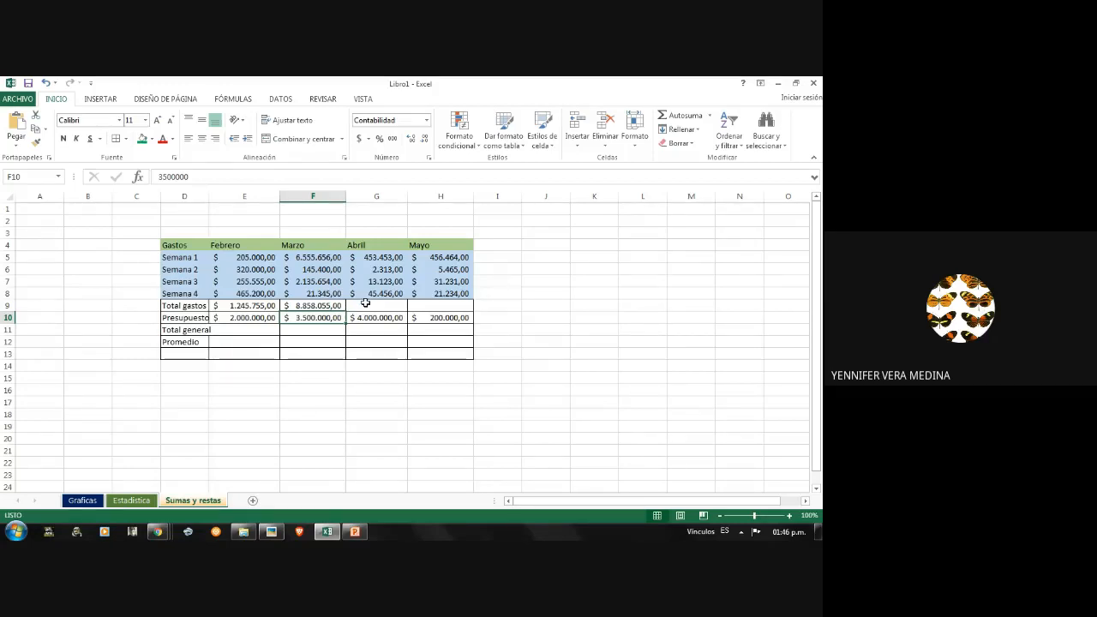
- Total the Semana 1 to Semana 4 expenses for Abril in G9 and Mayo in H9 with AutoSum
click(369, 306)
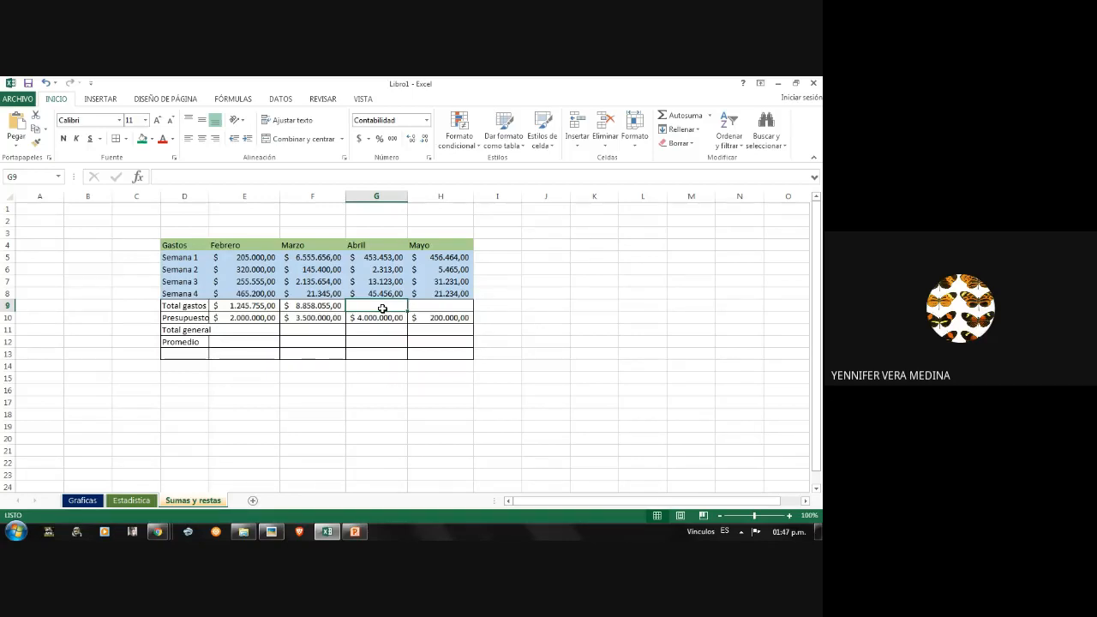
click(681, 115)
key(Return)
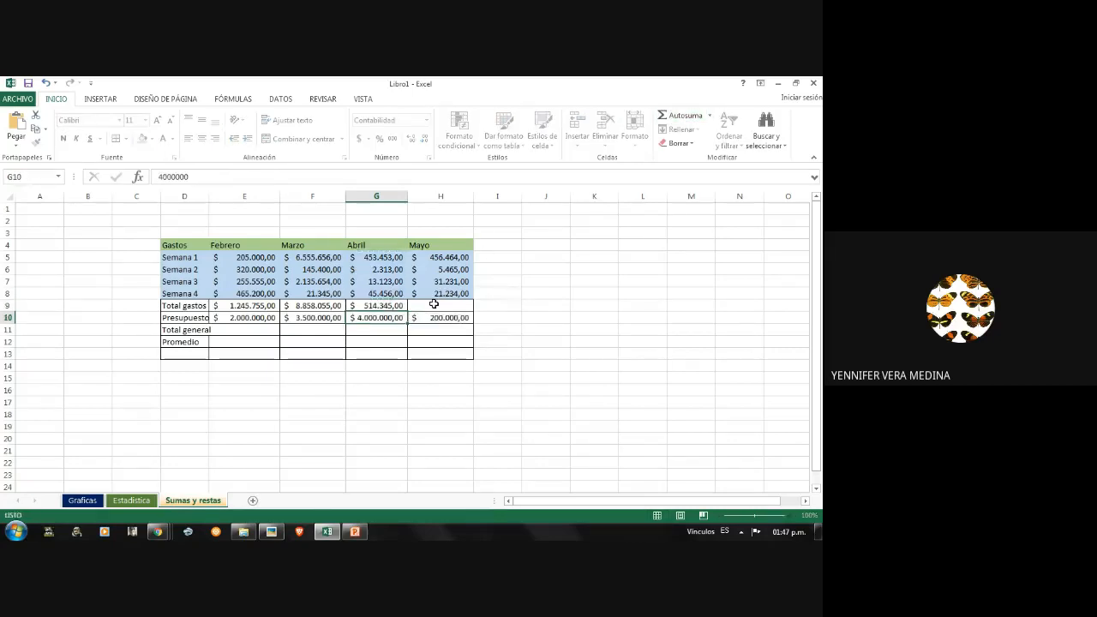
click(434, 305)
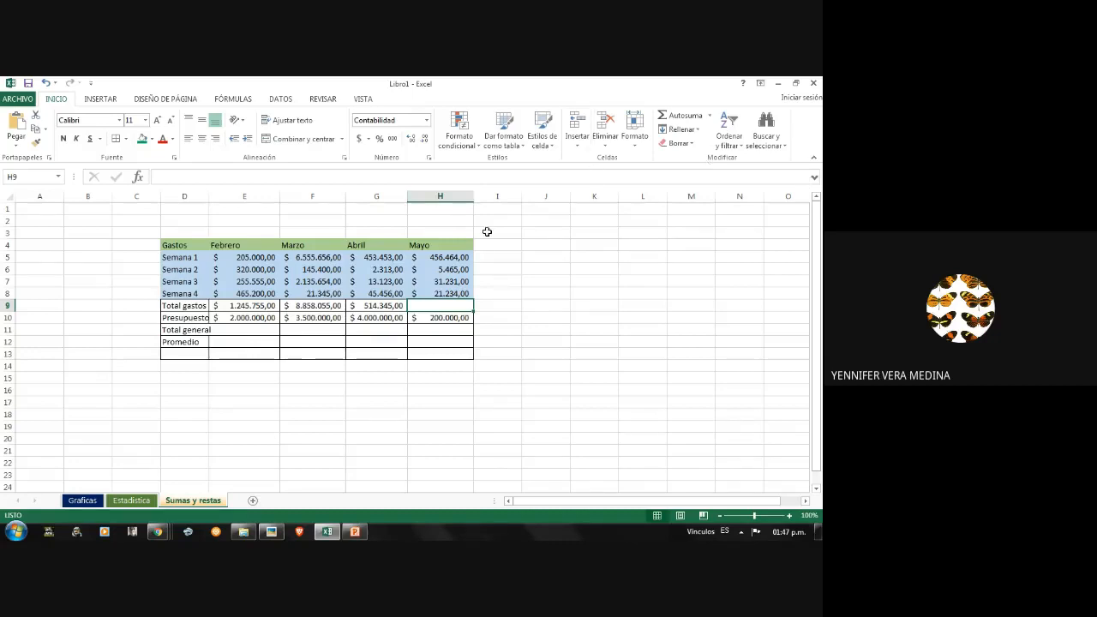
click(684, 118)
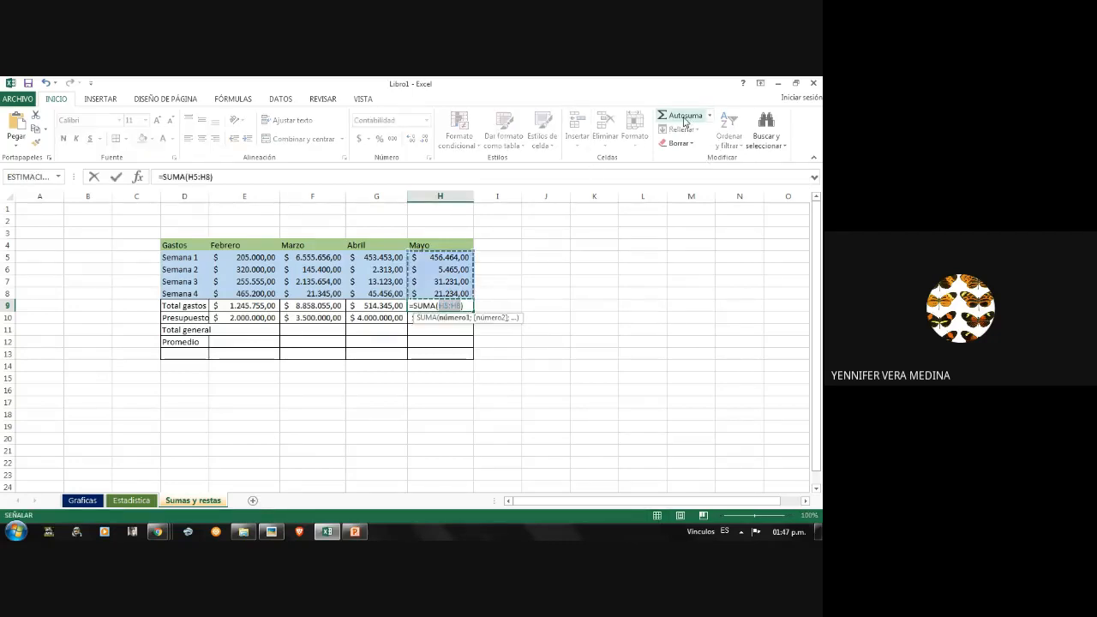
key(Return)
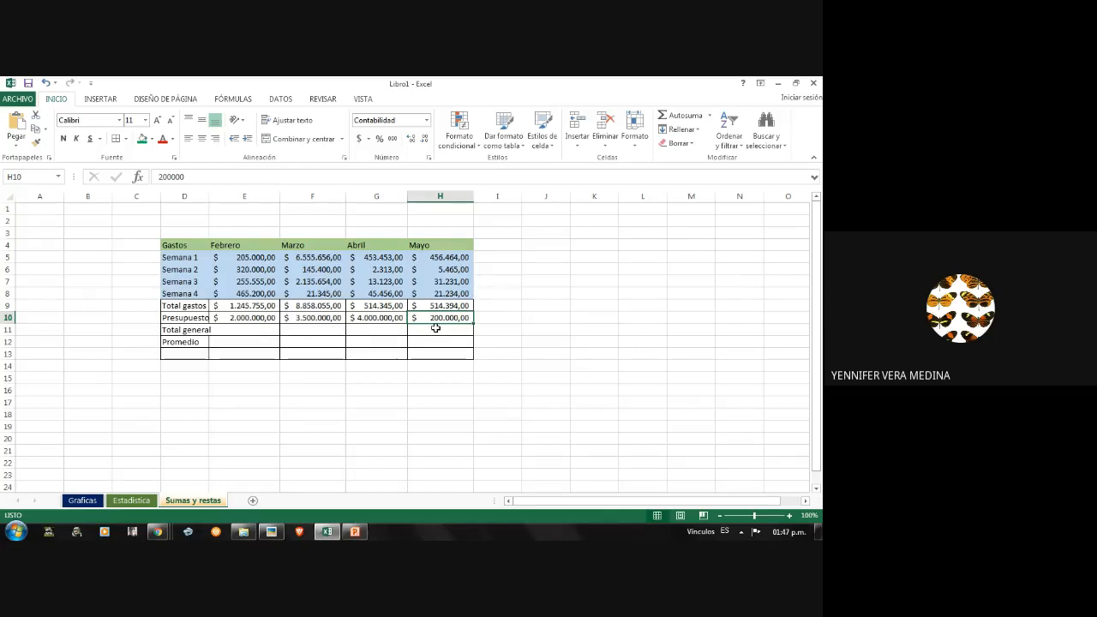
- Calculate the Febrero Total general in E11 by subtracting Total gastos from Presupuesto with =E10-E9
click(247, 330)
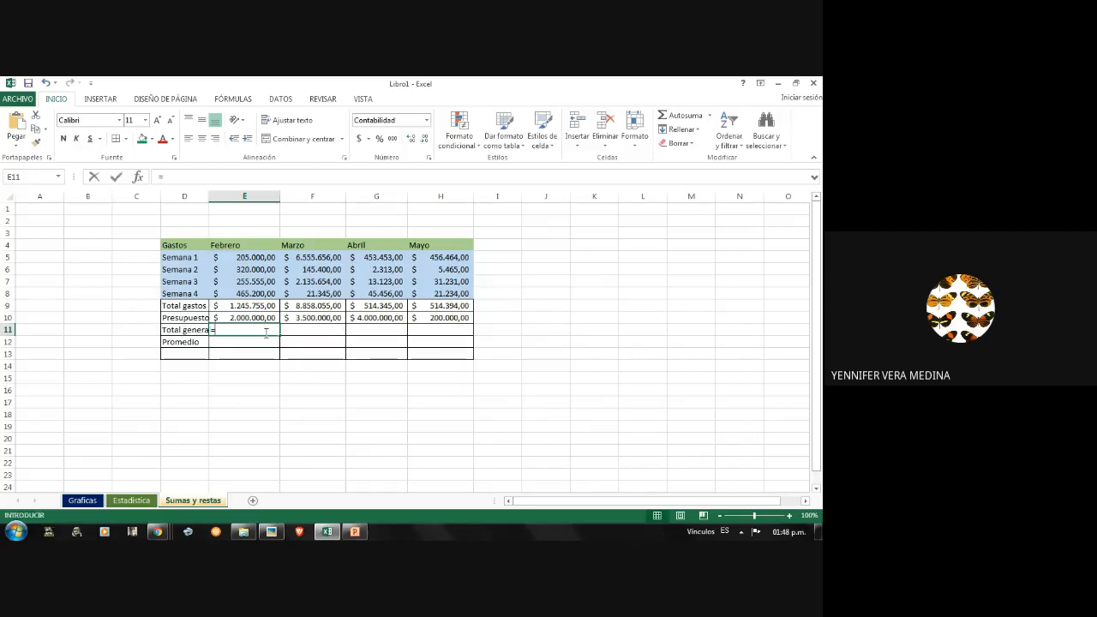
text(=)
click(245, 321)
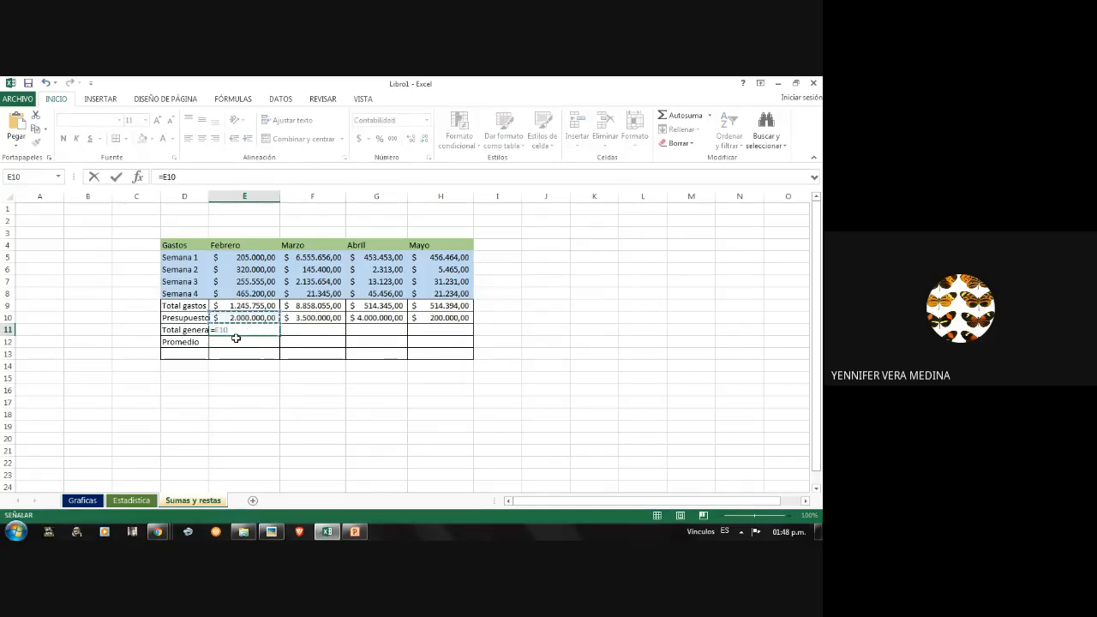
text(-)
click(246, 306)
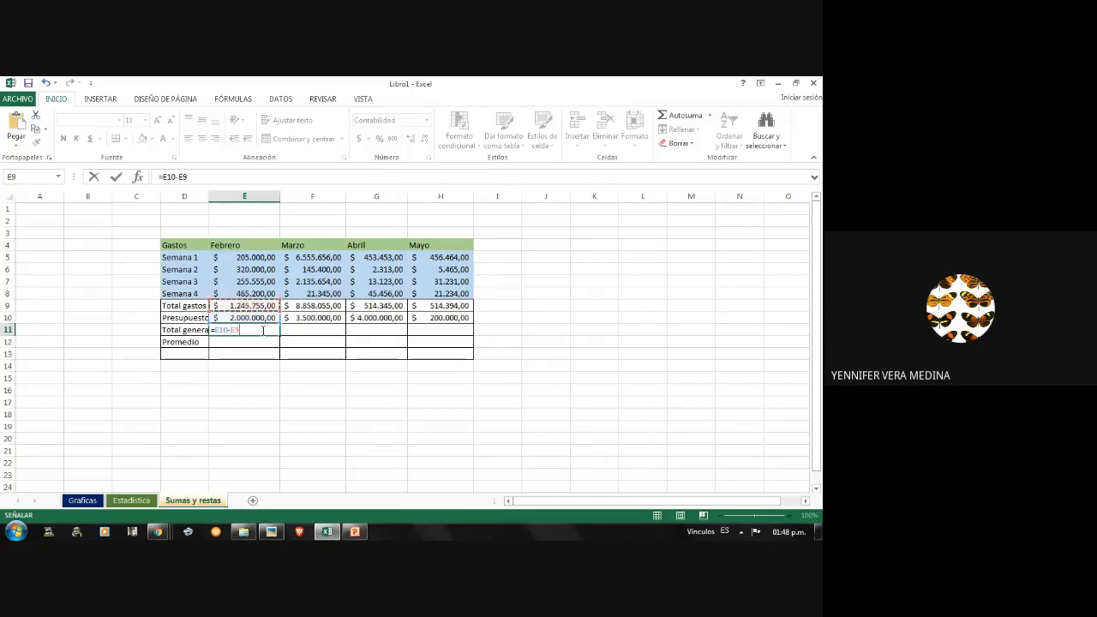
key(Return)
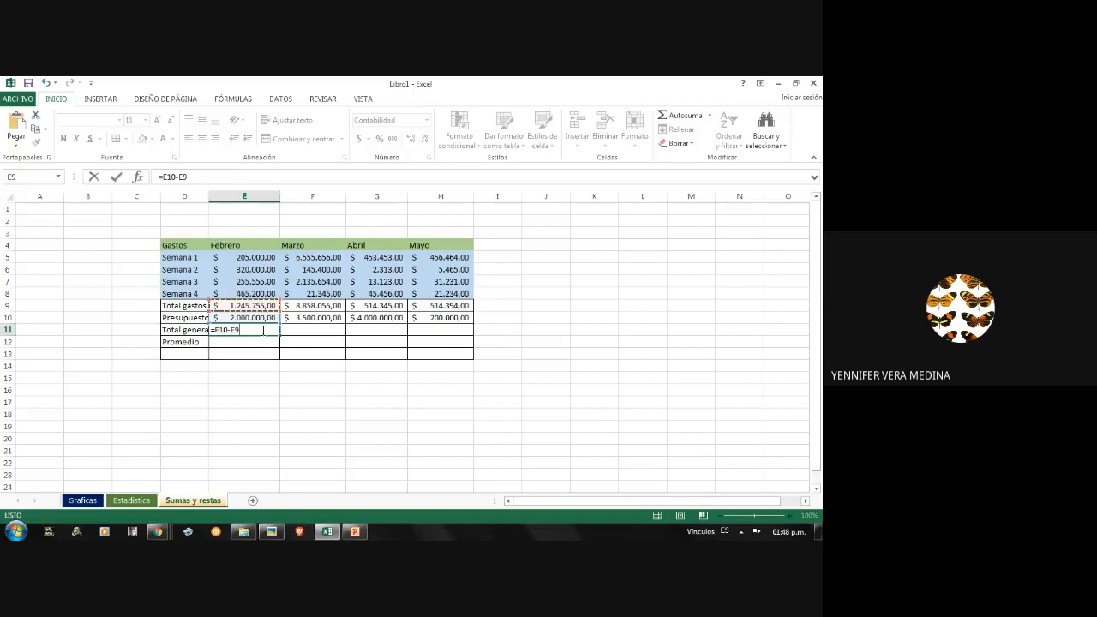
click(196, 331)
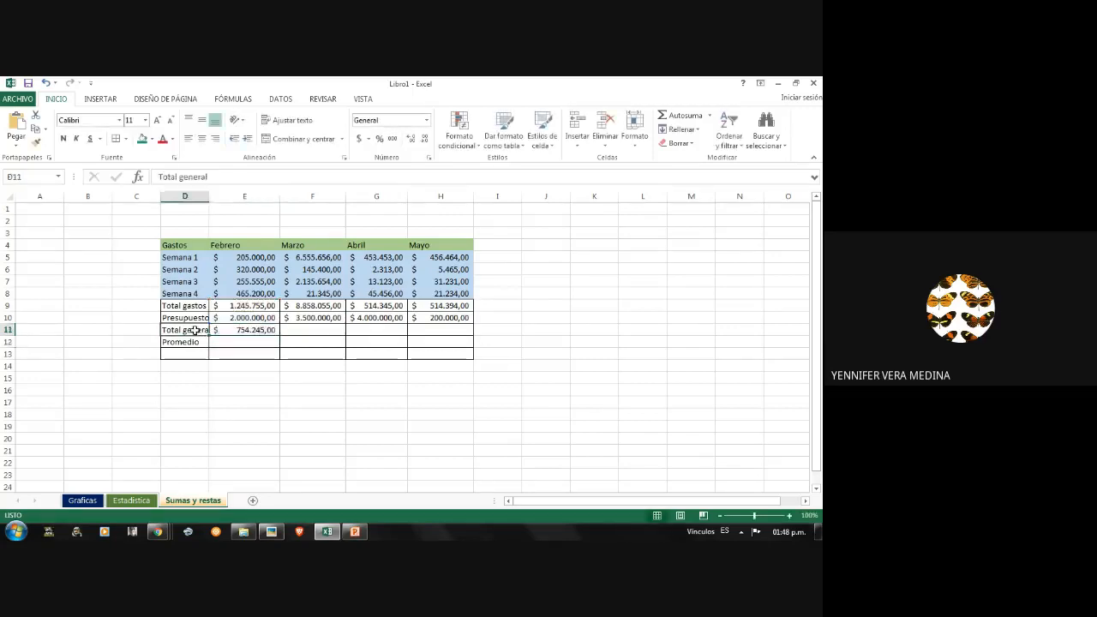
click(273, 330)
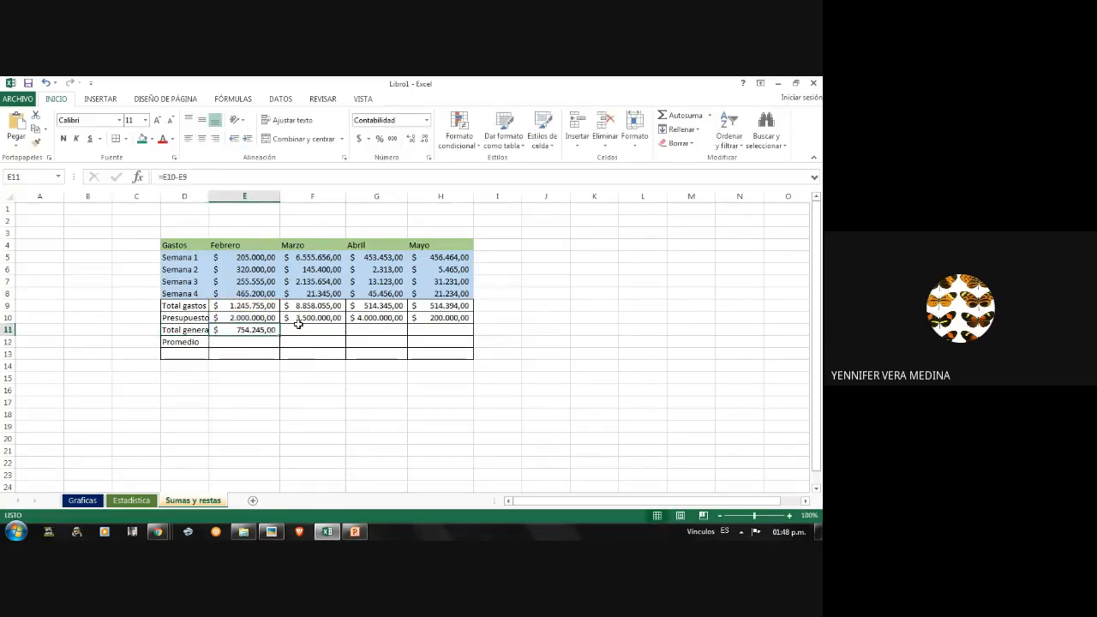
- Calculate the Marzo Total general in F11 by subtracting Total gastos from Presupuesto with =F10-F9
click(297, 327)
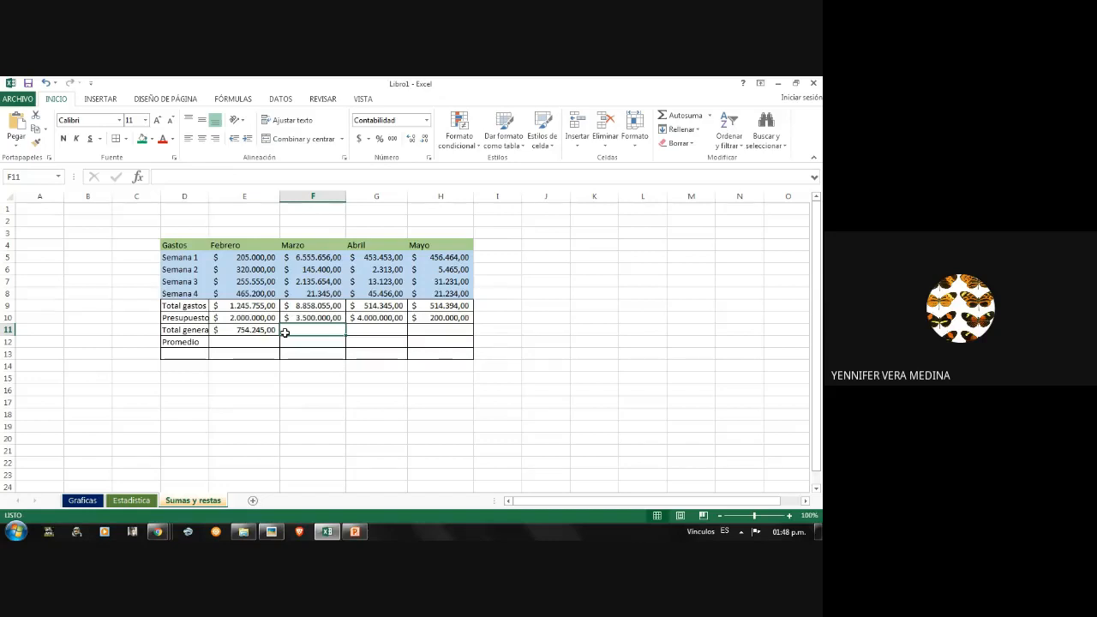
text(=)
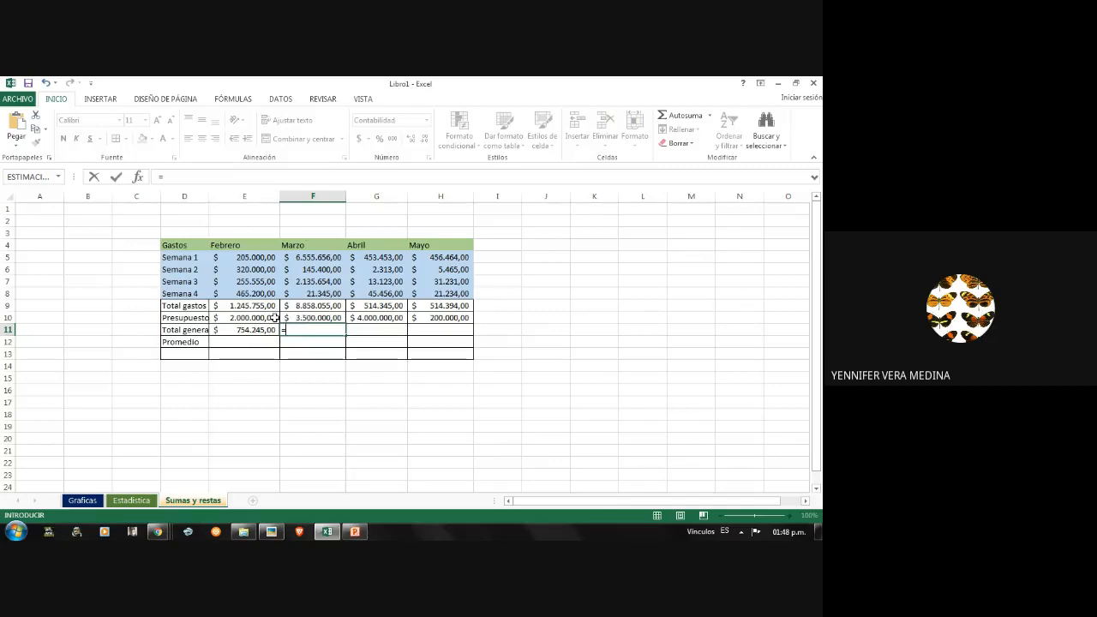
click(317, 319)
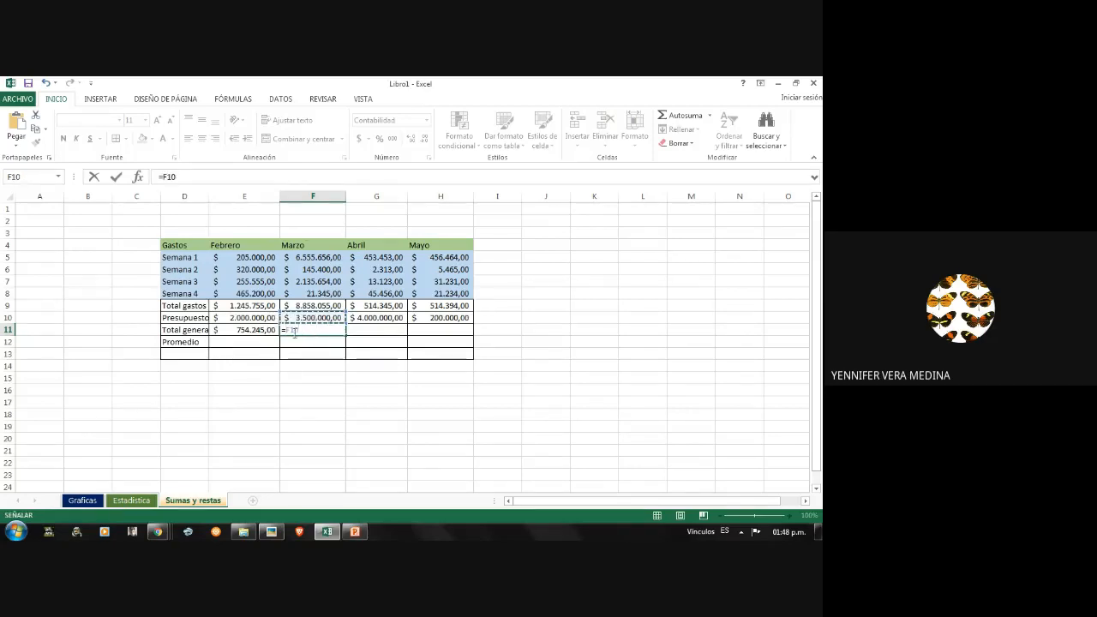
text(-)
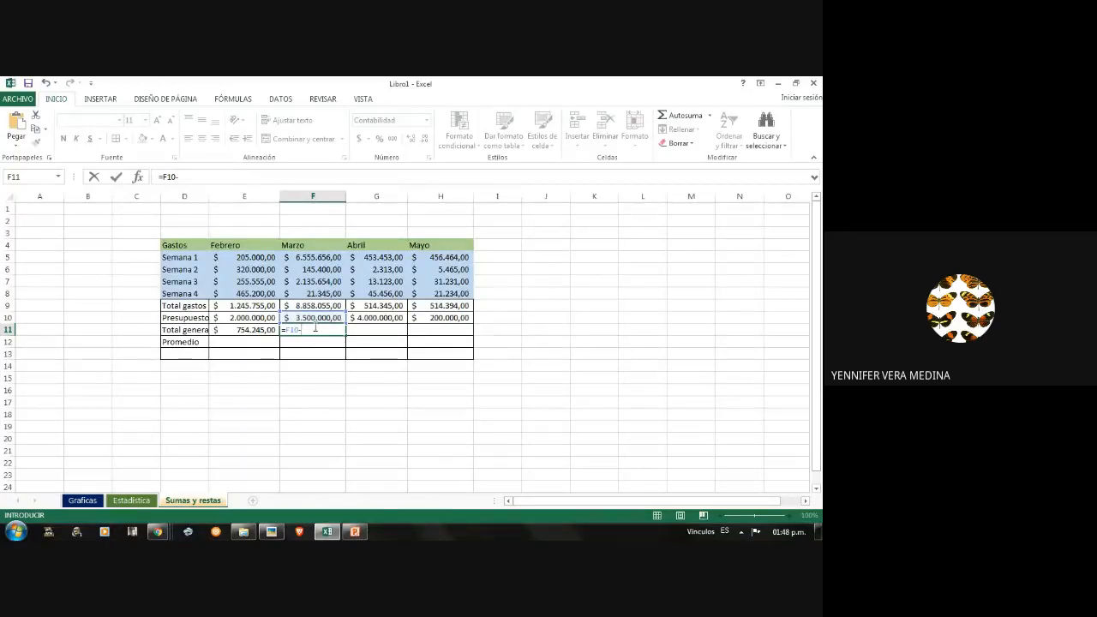
click(299, 305)
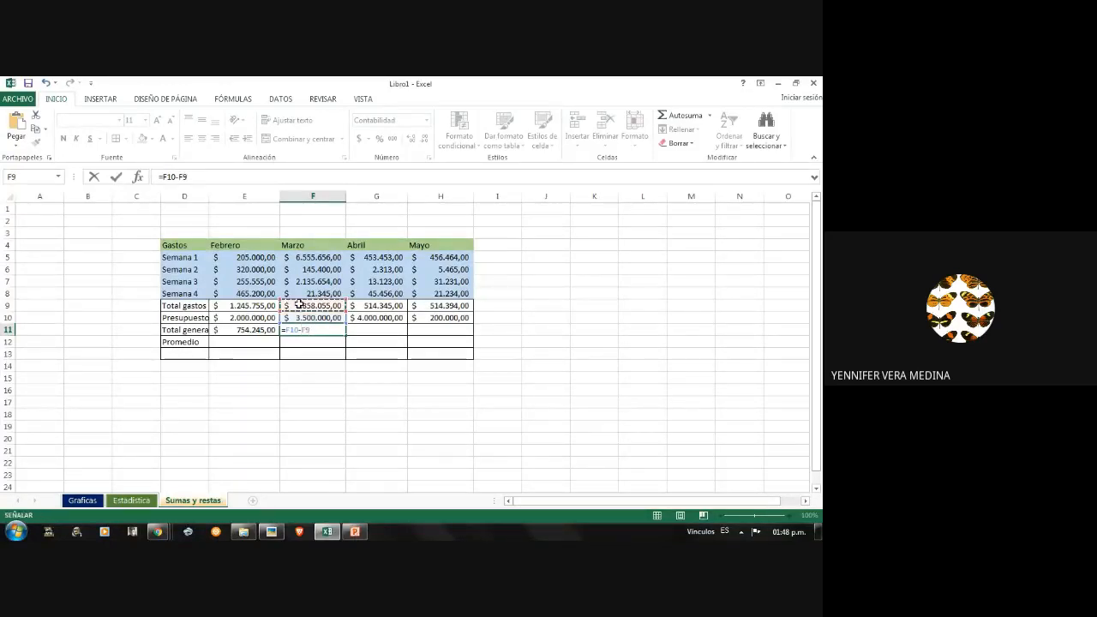
key(Return)
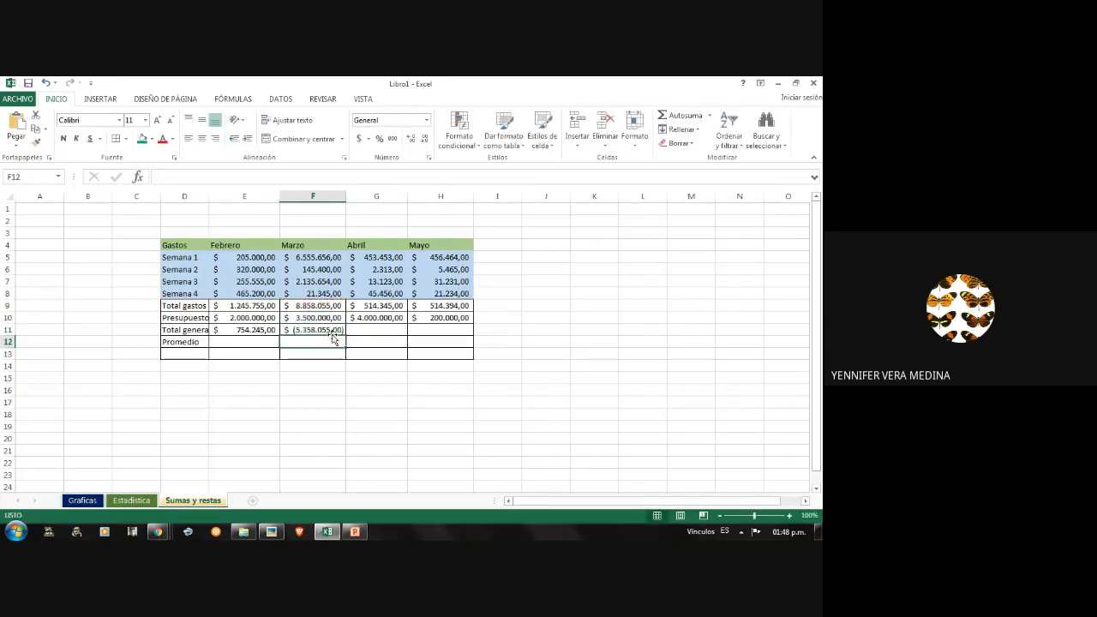
- Calculate the Abril Total general in G11 by subtracting Total gastos from Presupuesto with =G10-G9
click(375, 331)
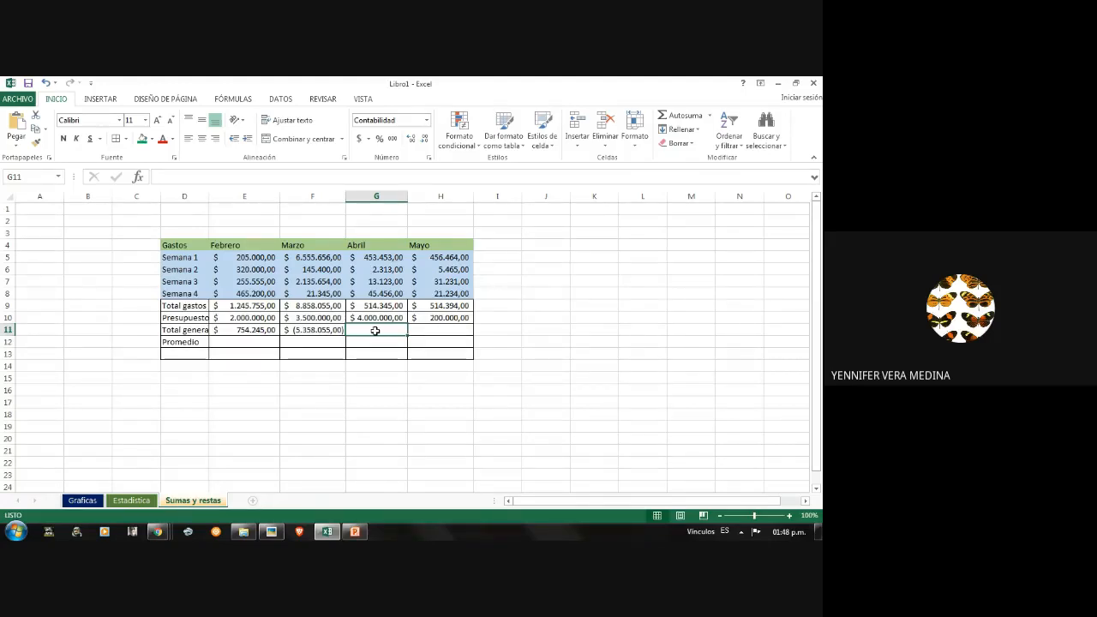
text(=)
click(389, 319)
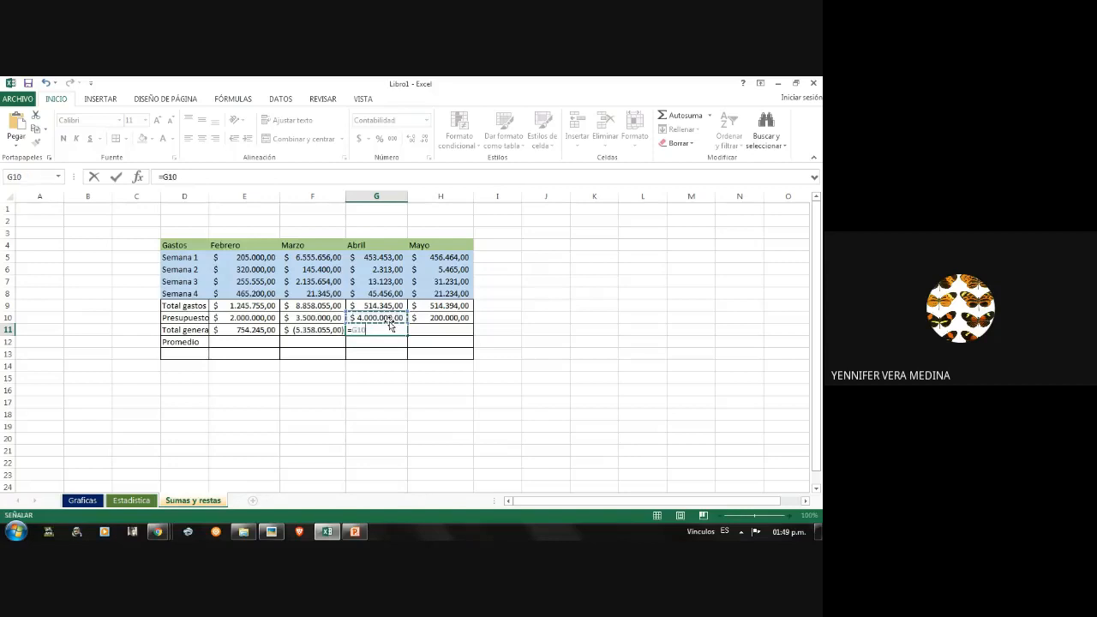
text(-)
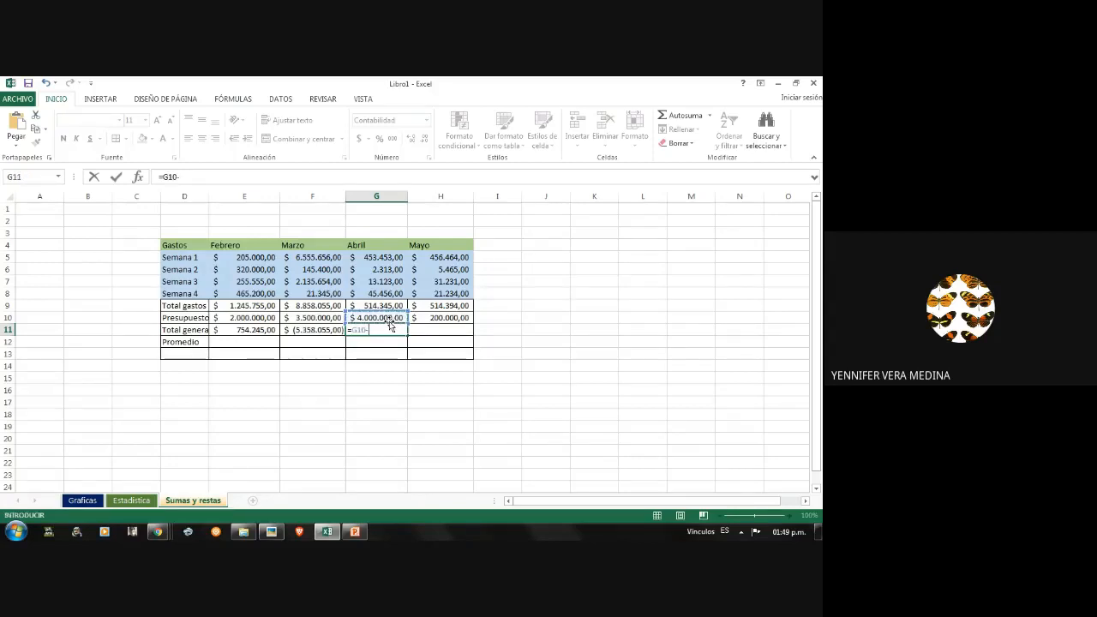
click(375, 307)
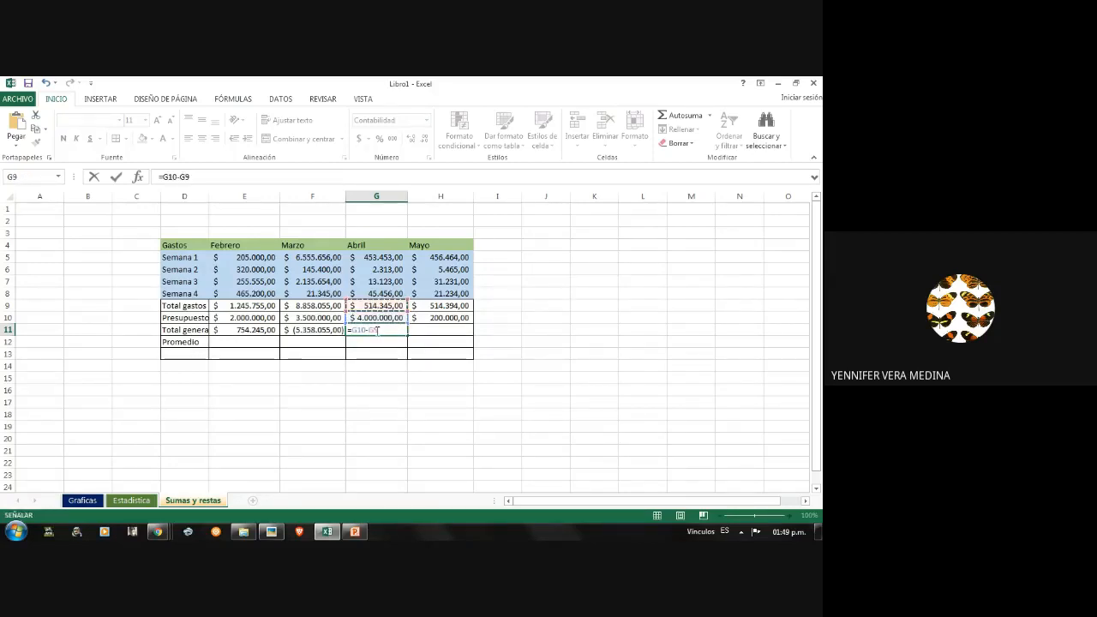
key(Return)
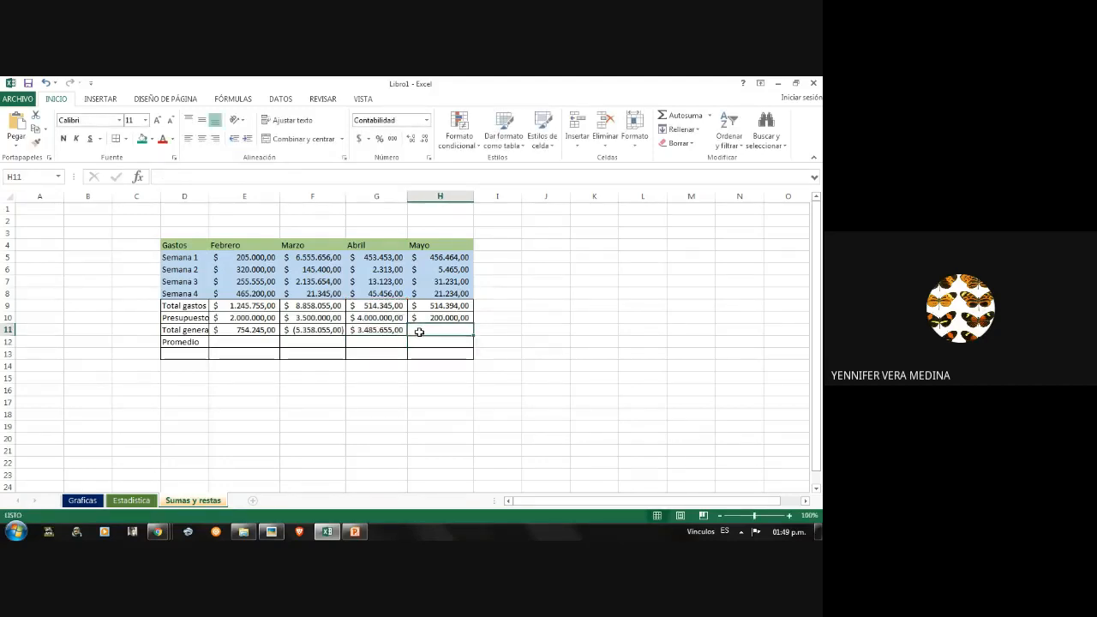
click(419, 343)
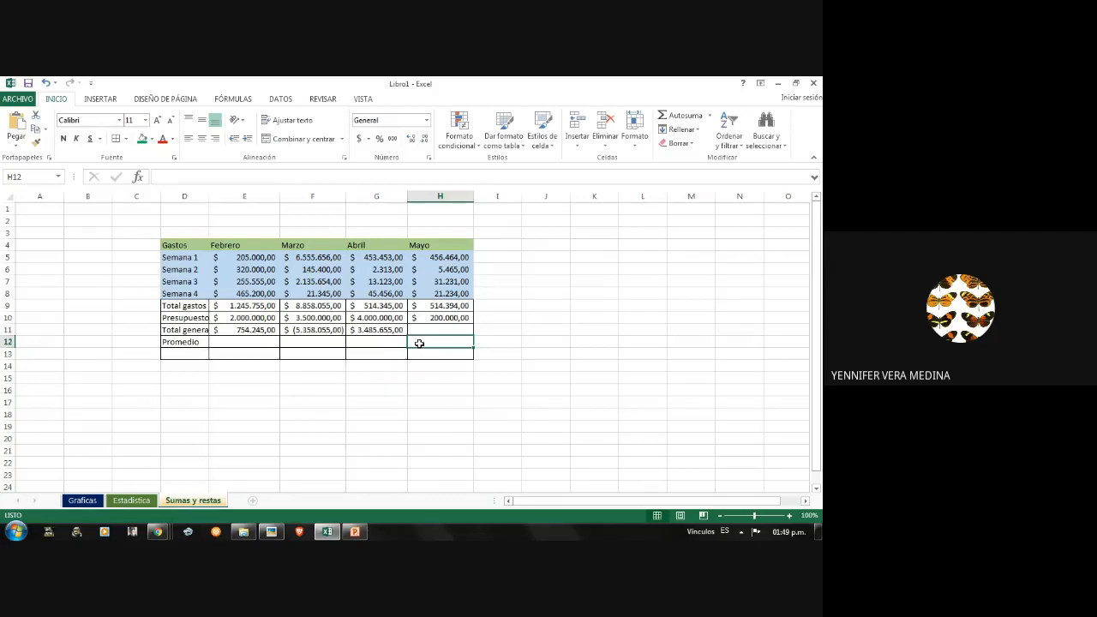
text(=?)
key(BackSpace)
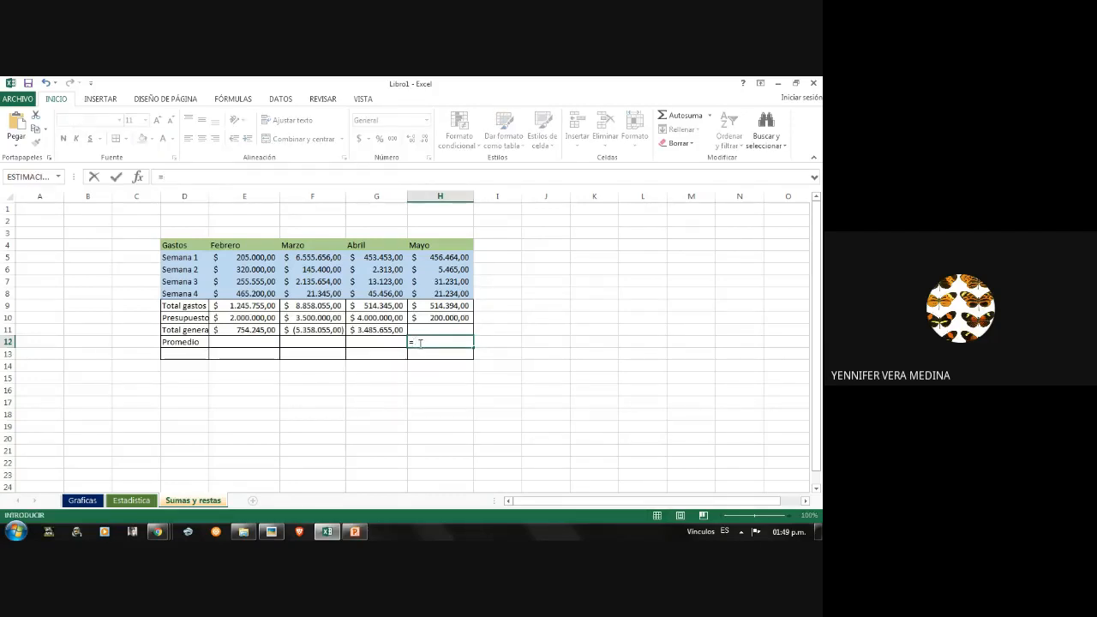
text(sum)
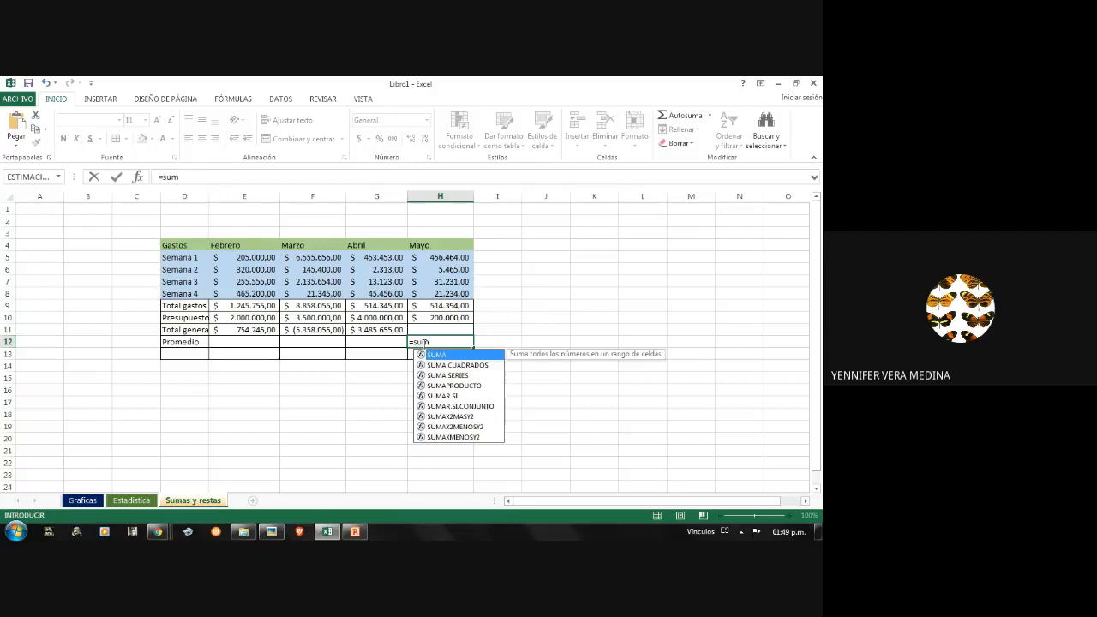
drag(439, 344, 409, 343)
key(BackSpace)
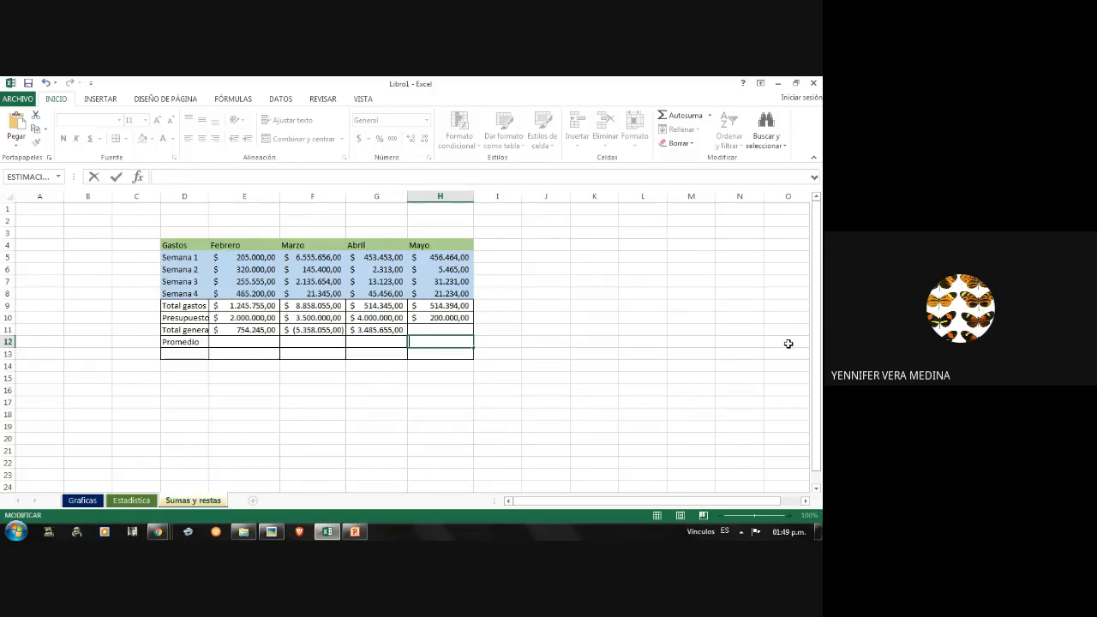
click(428, 329)
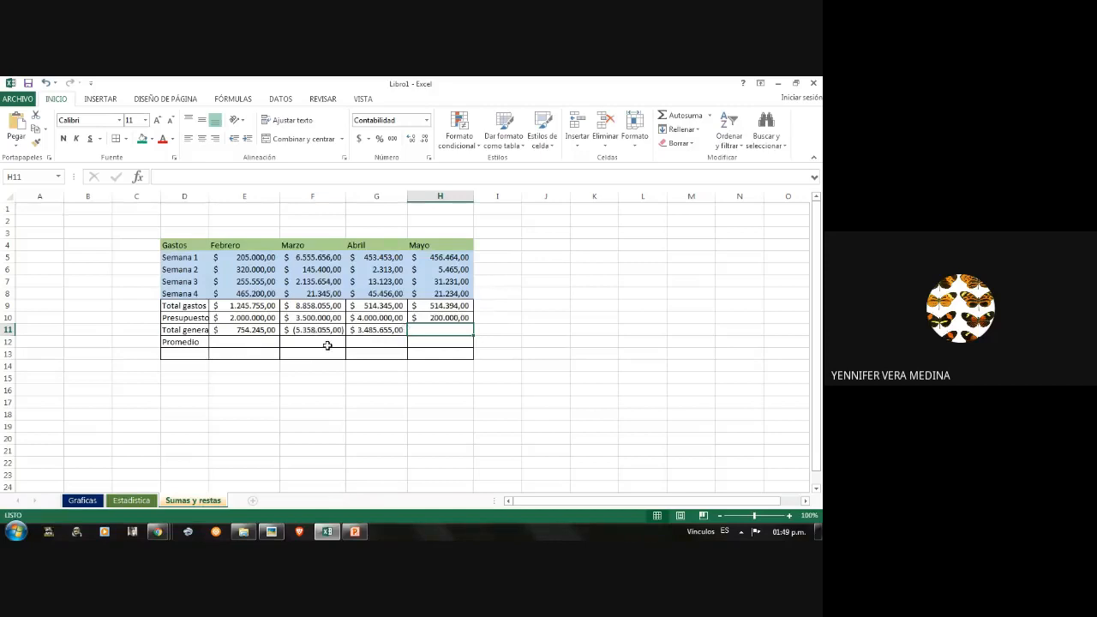
click(221, 256)
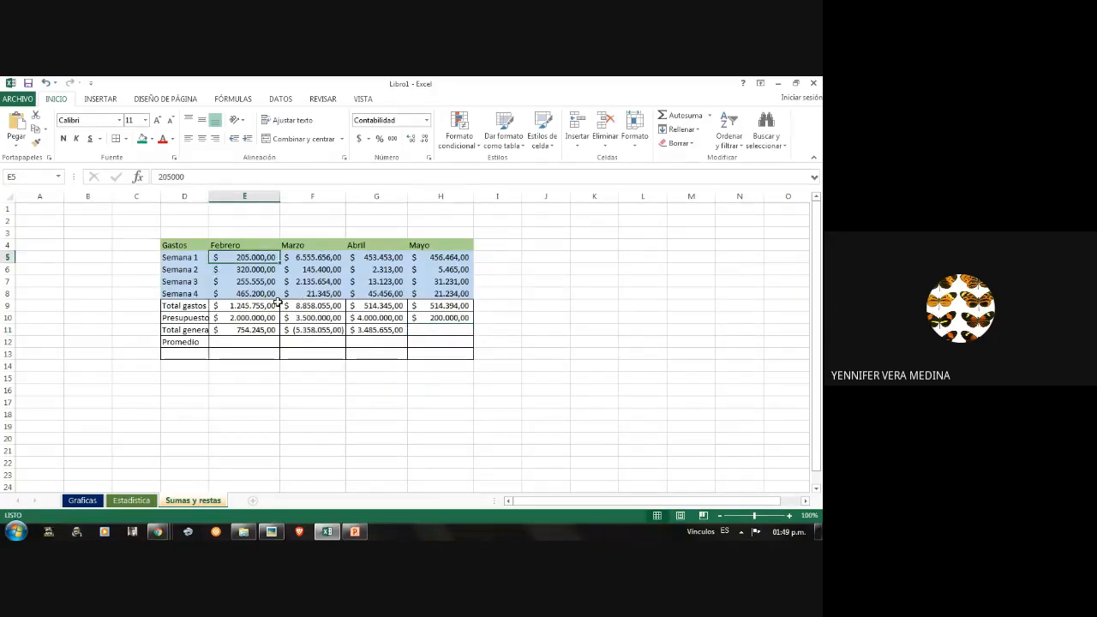
- Calculate the Mayo Total general in H11 by subtracting Total gastos from Presupuesto with =H10-H9
click(435, 329)
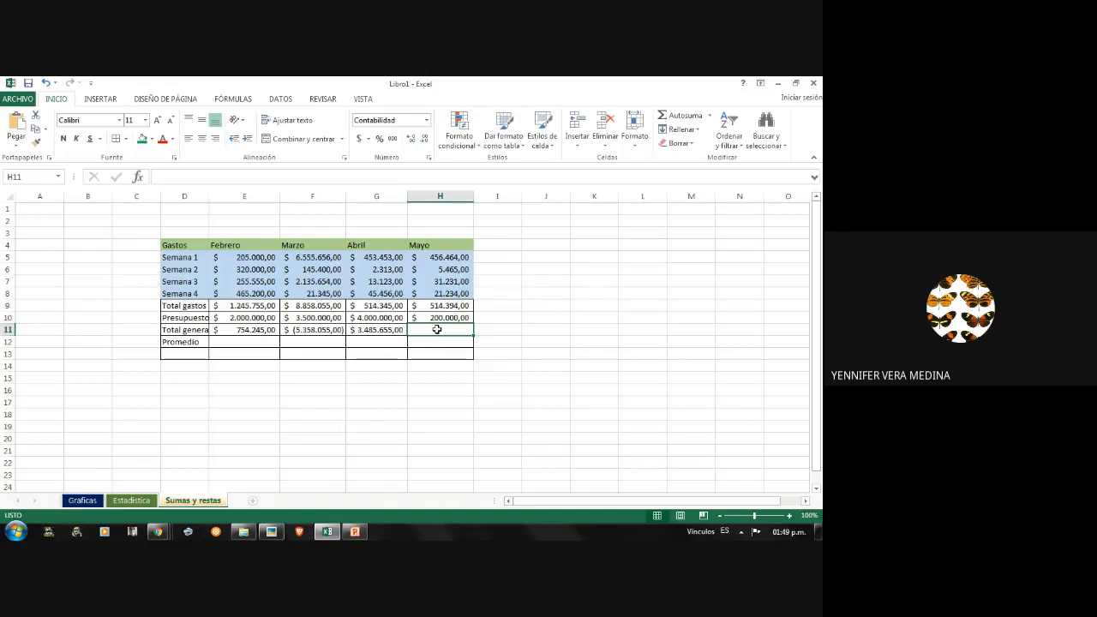
text(=)
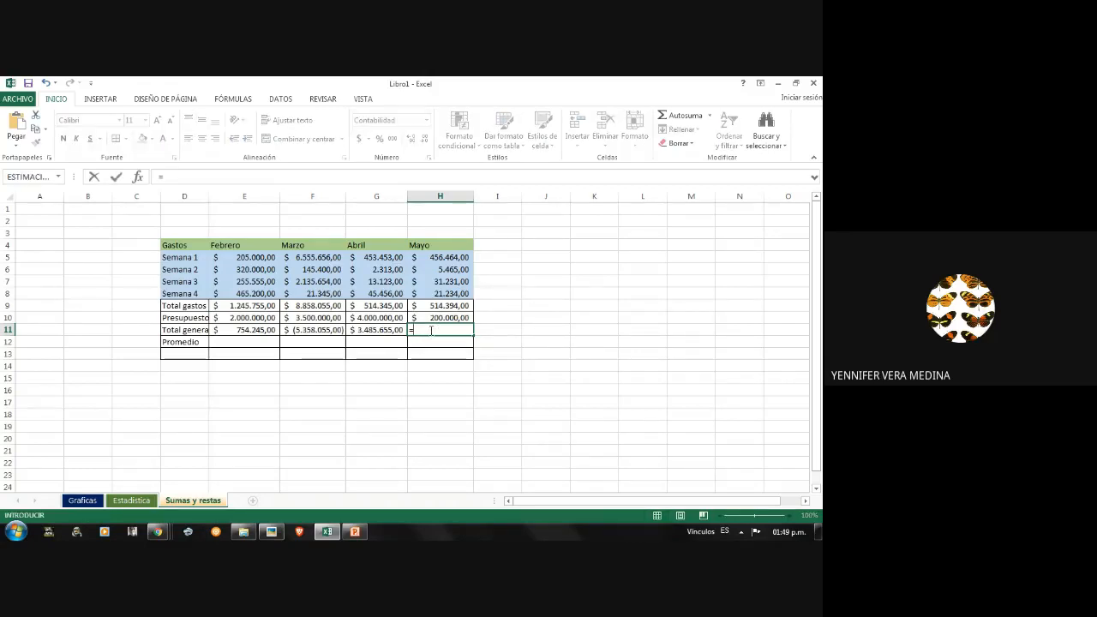
click(431, 317)
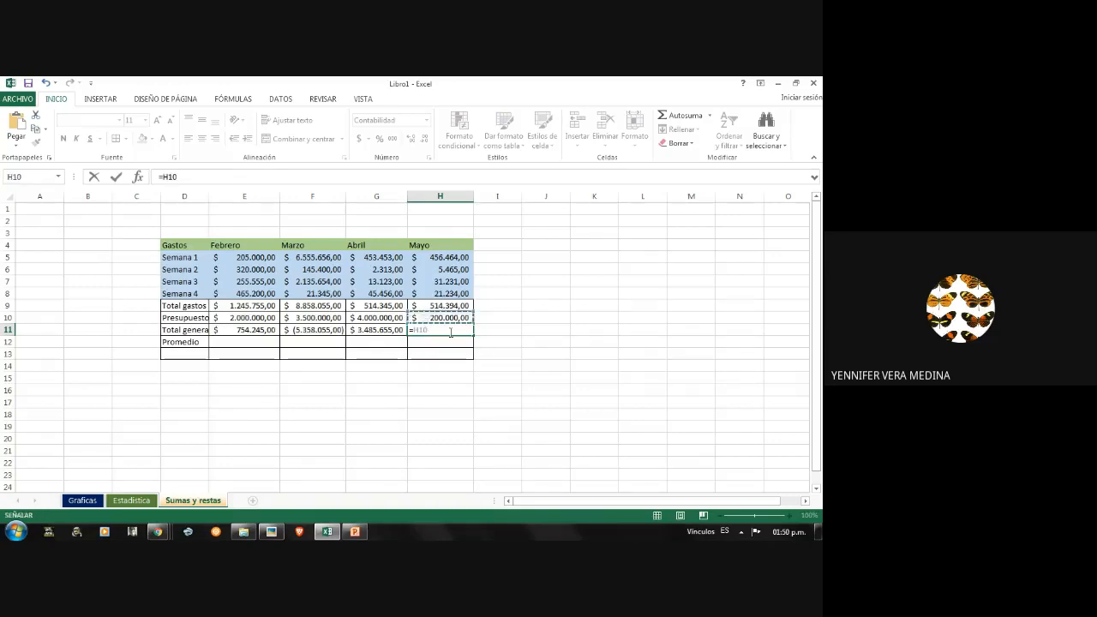
text(-)
click(444, 307)
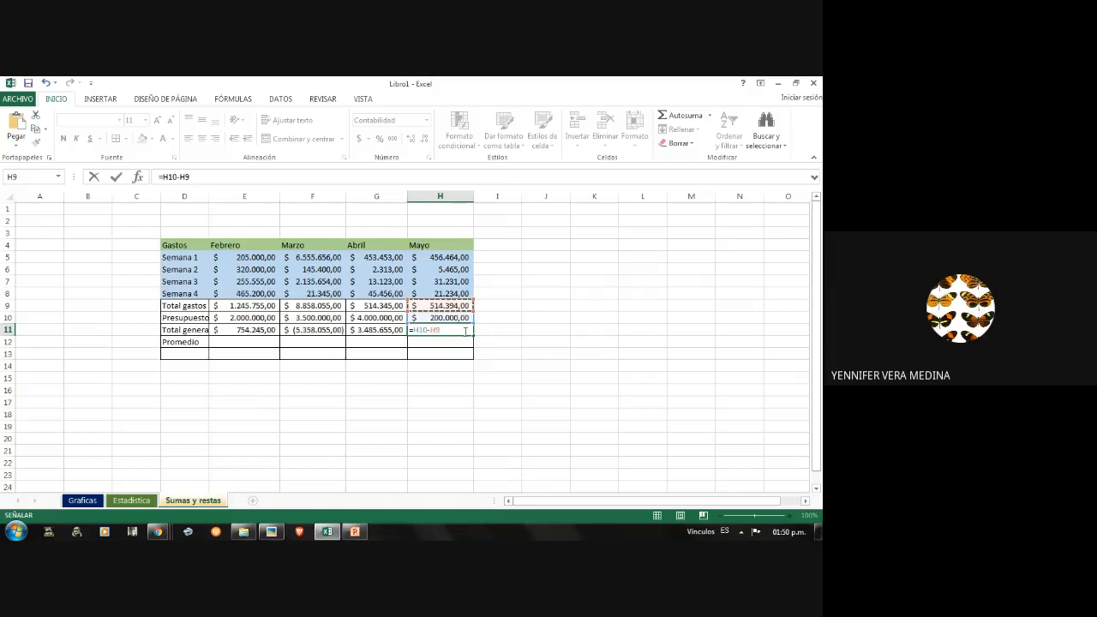
key(Return)
key(Left)
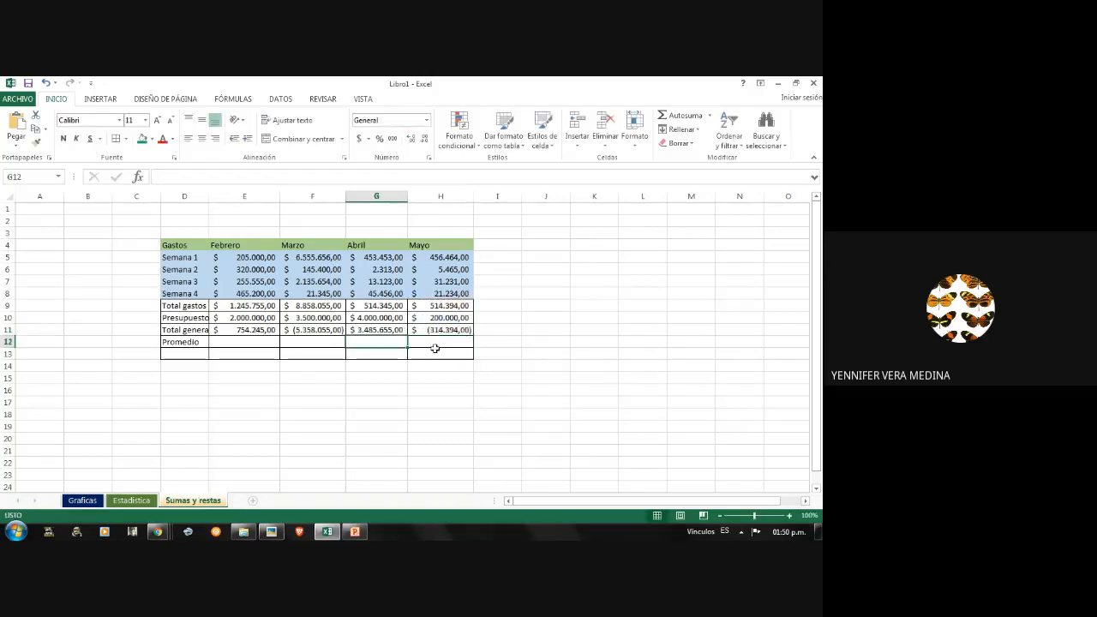
click(289, 342)
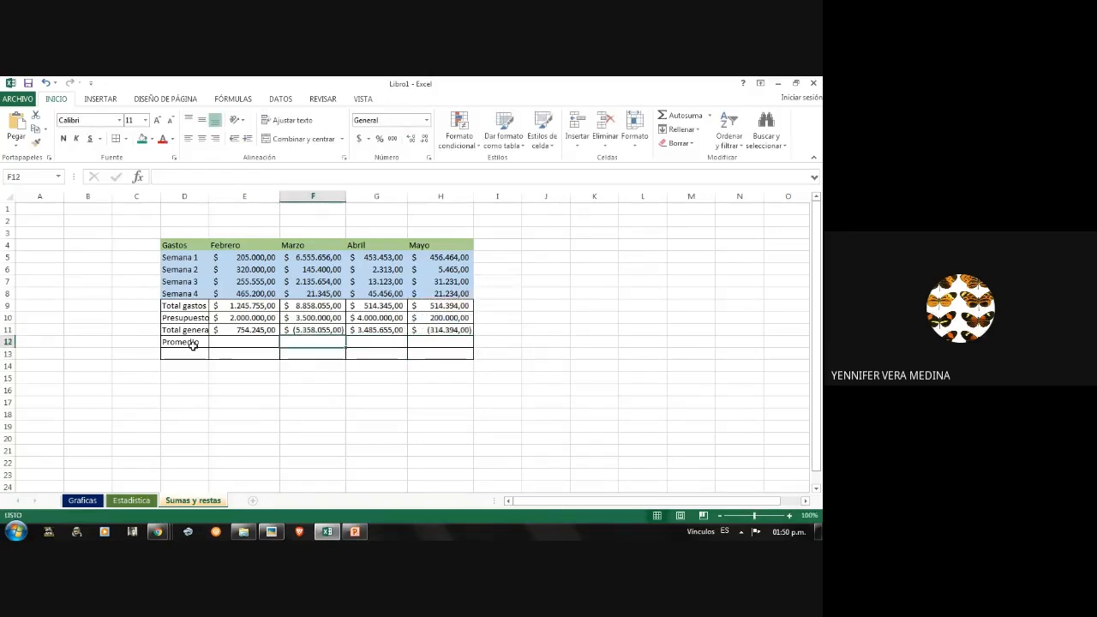
key(Left)
click(191, 331)
click(250, 330)
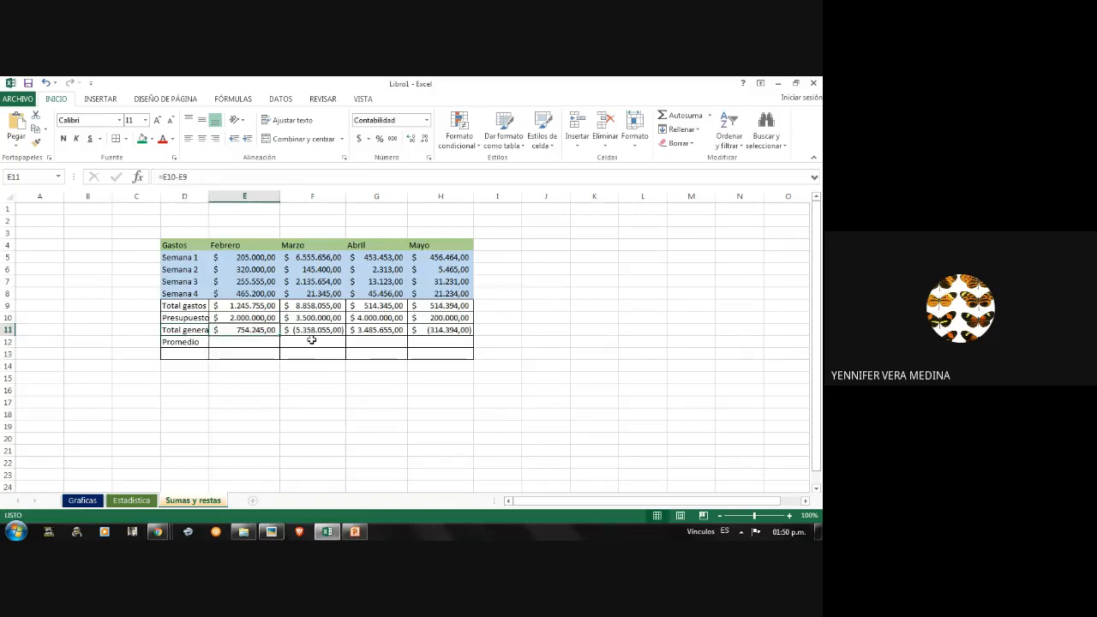
click(335, 331)
click(386, 338)
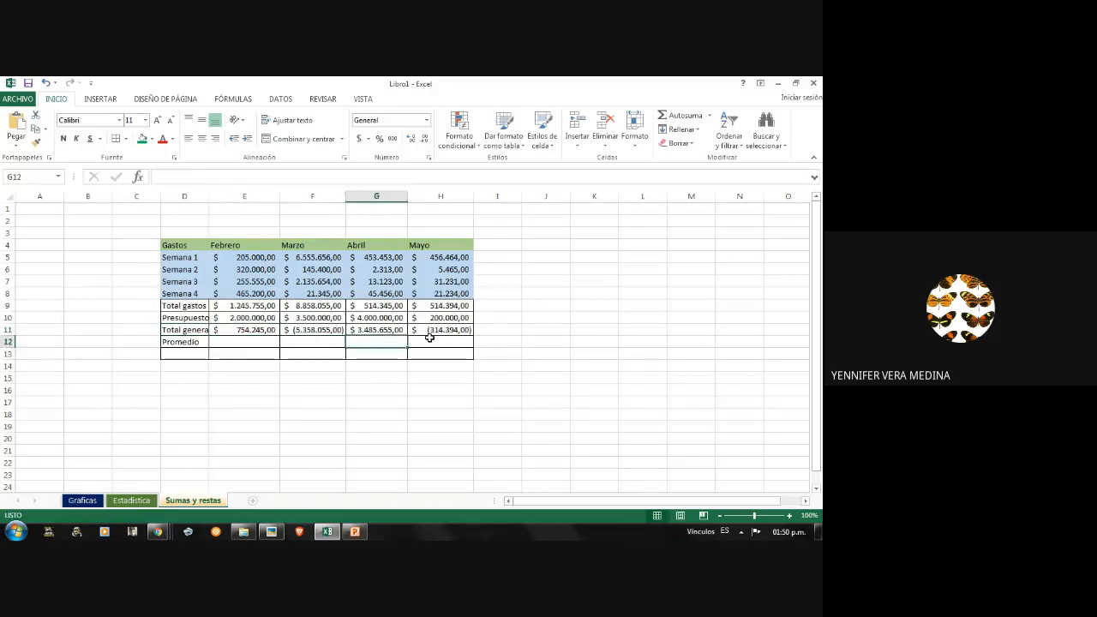
click(429, 337)
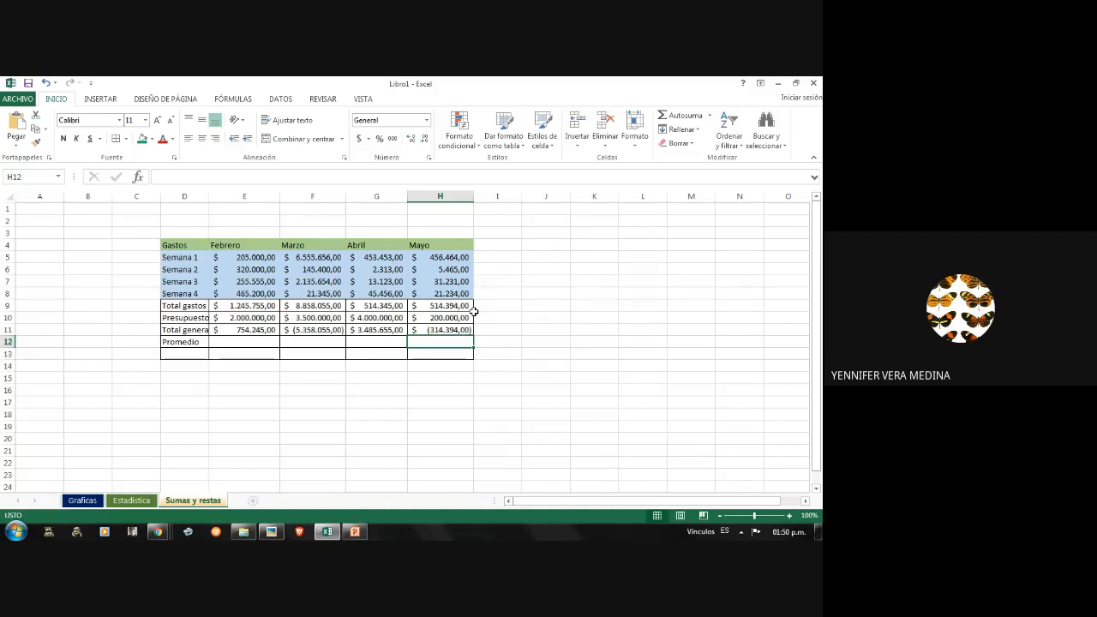
click(229, 345)
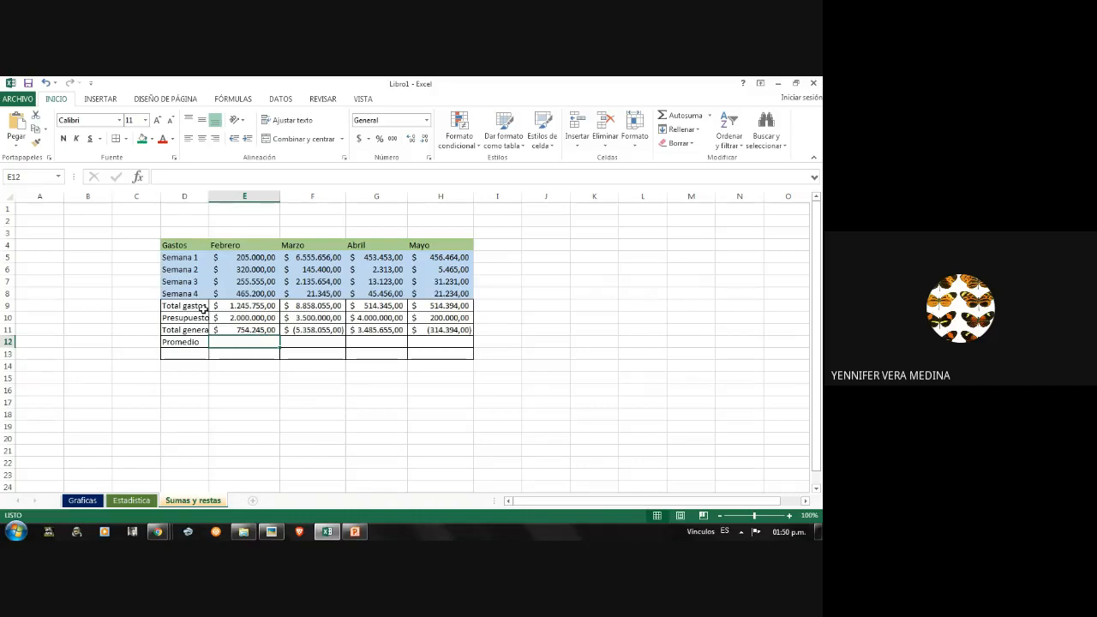
- Average the Total gastos of Febrero to Mayo in I9 with =PROMEDIO(E9:H9)
click(478, 309)
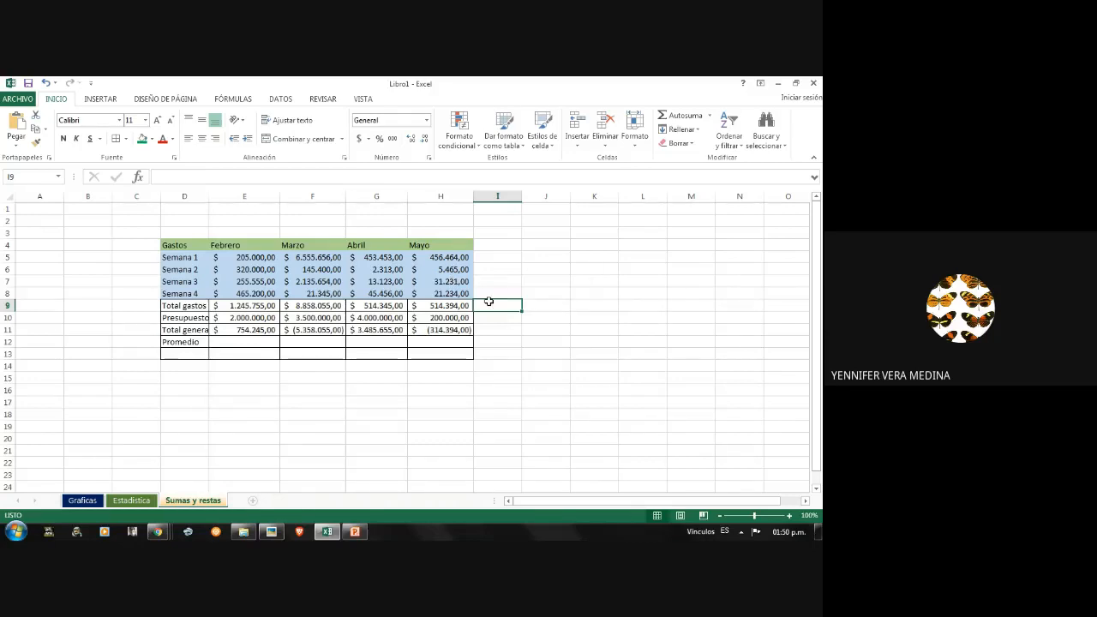
text(=pr)
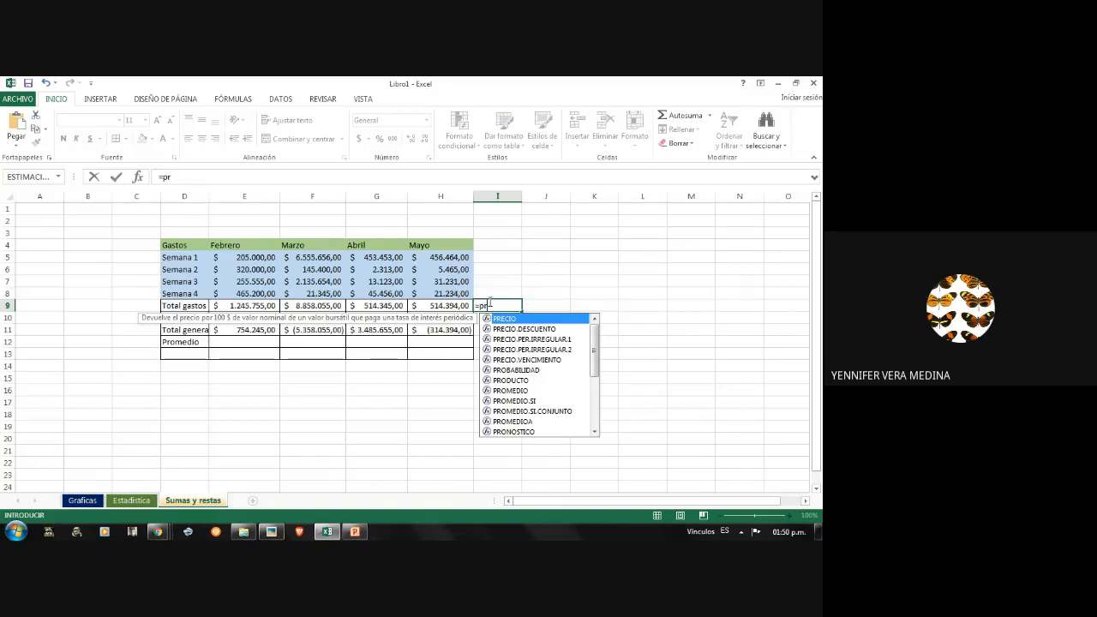
scroll(490, 301, down, 1)
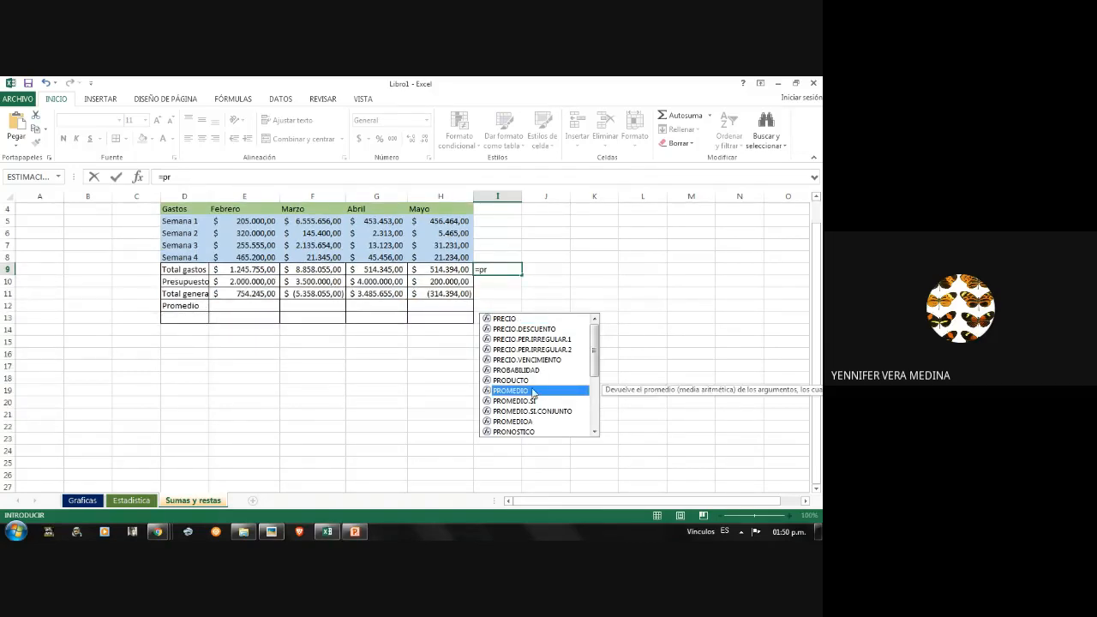
double_click(533, 391)
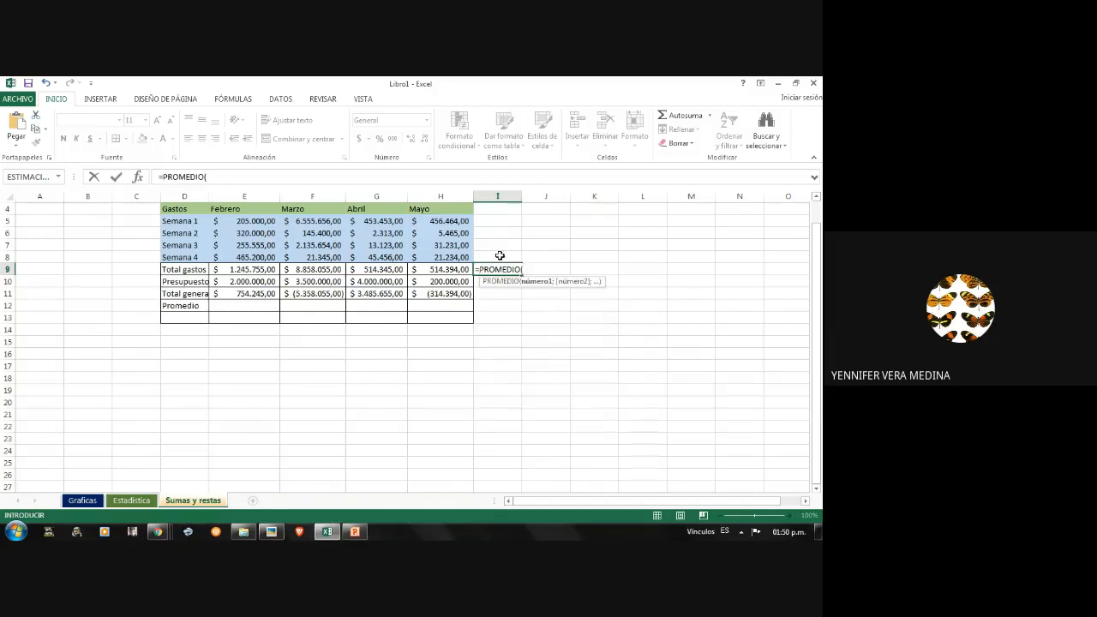
drag(240, 269, 434, 273)
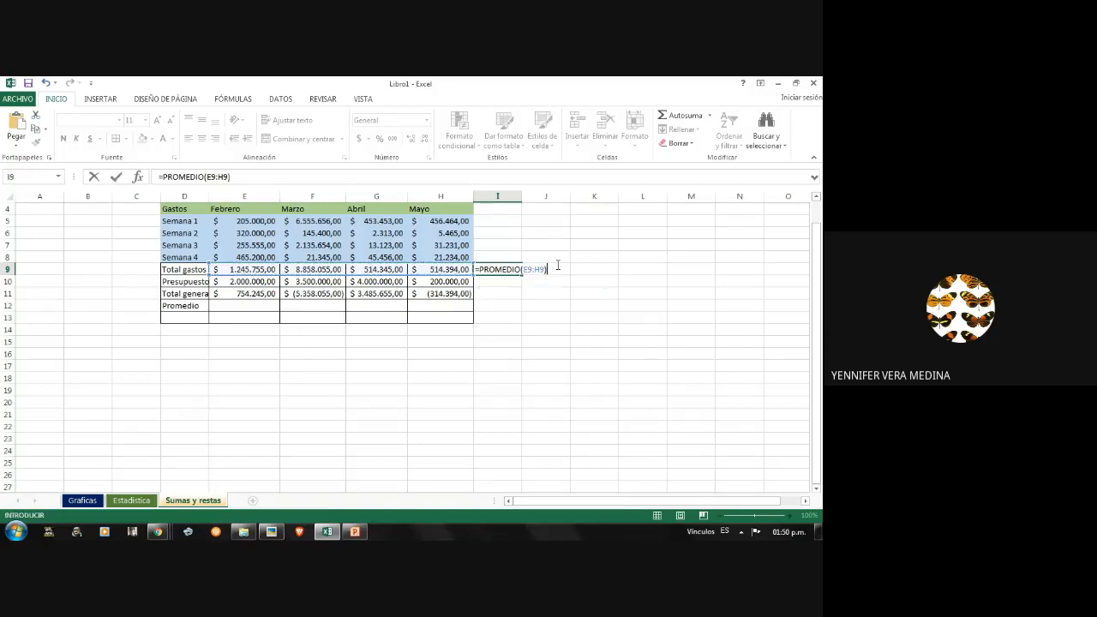
key(Return)
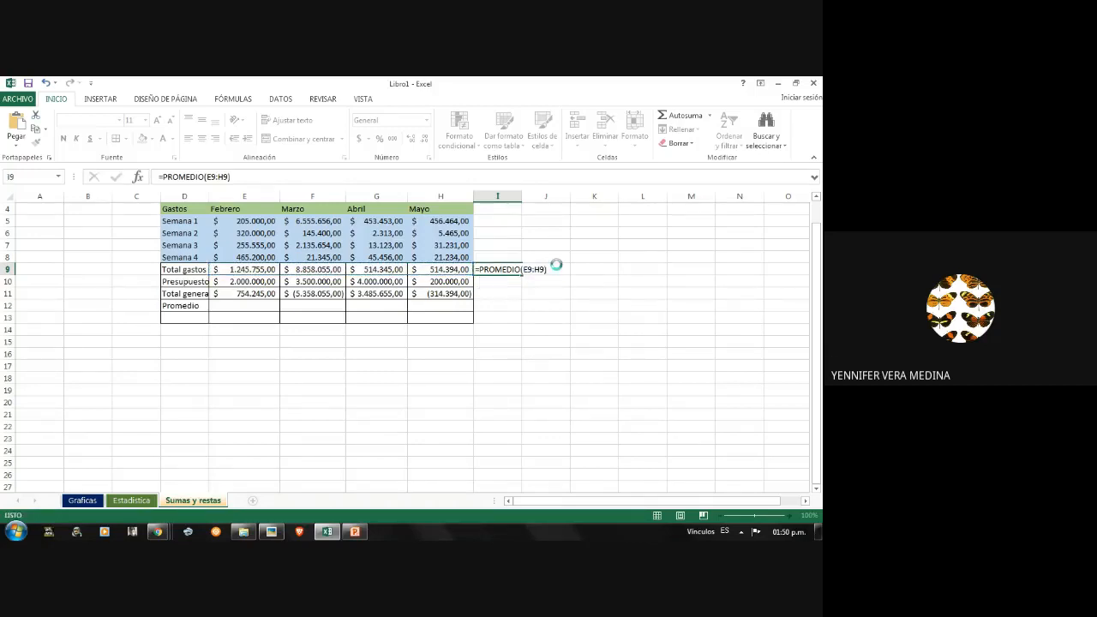
click(519, 269)
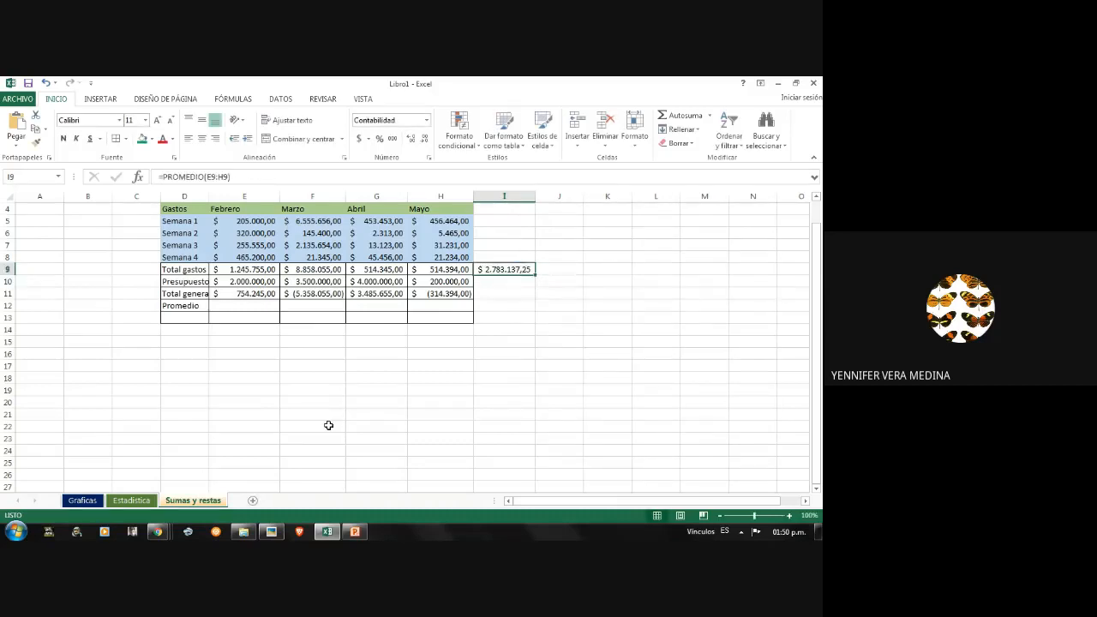
- Average Febrero's expenses for Semana 1 to Semana 4 in E12 with =PROMEDIO(E5:E8)
click(248, 390)
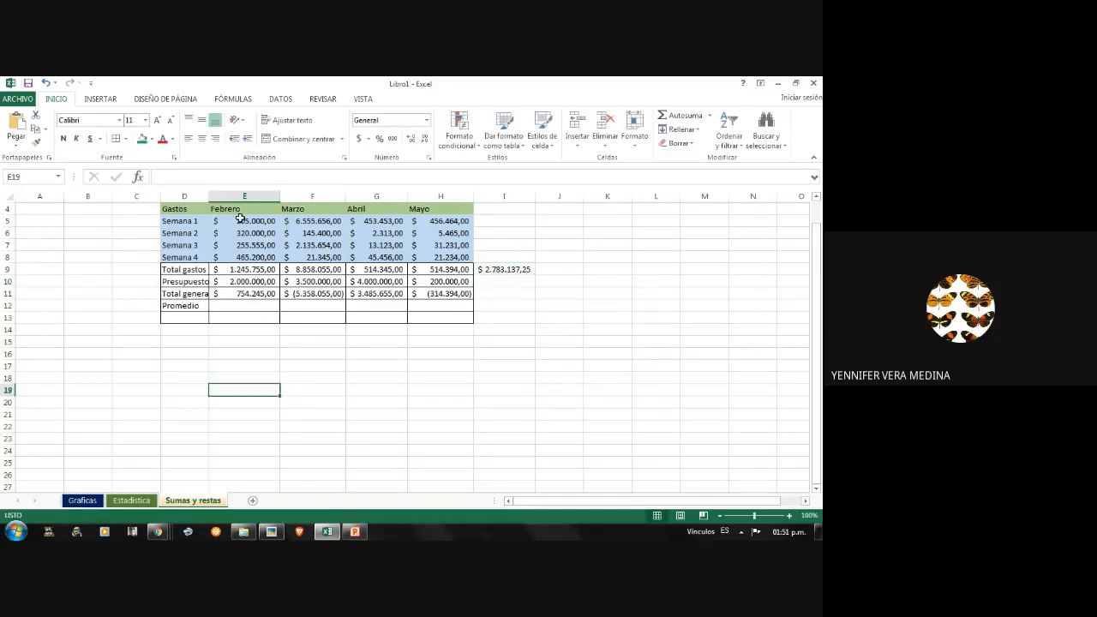
click(225, 342)
click(225, 307)
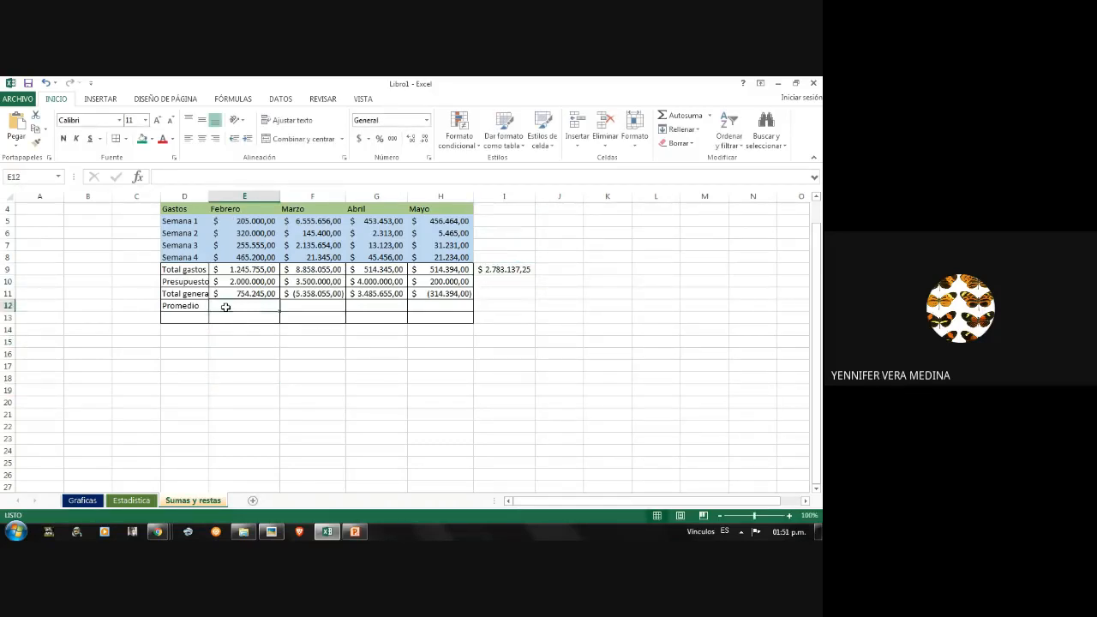
text(=pr)
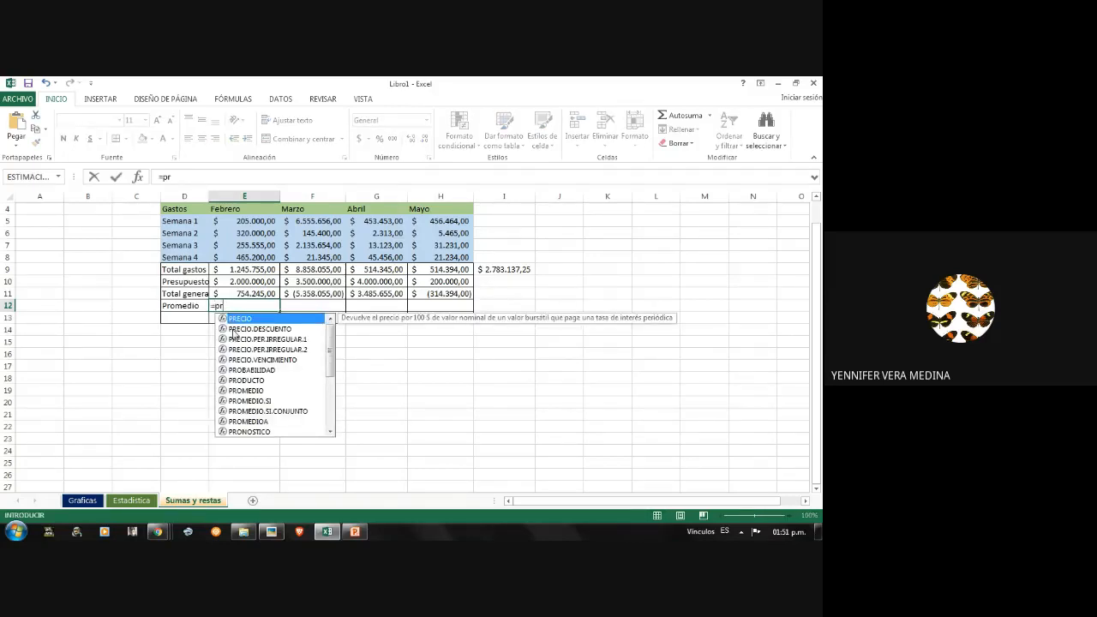
click(255, 391)
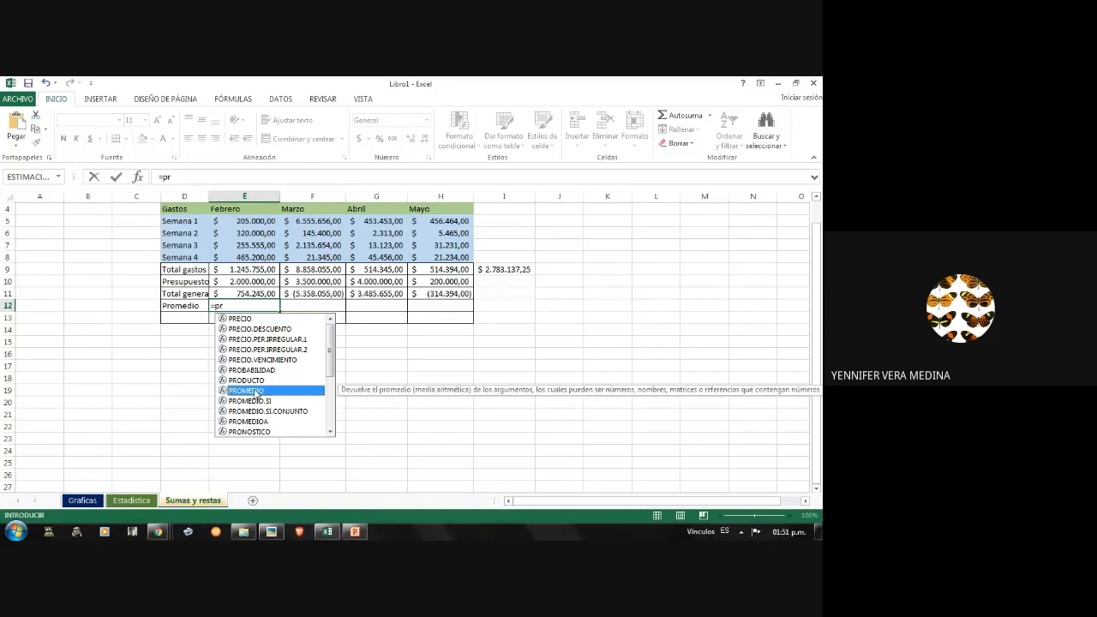
double_click(256, 391)
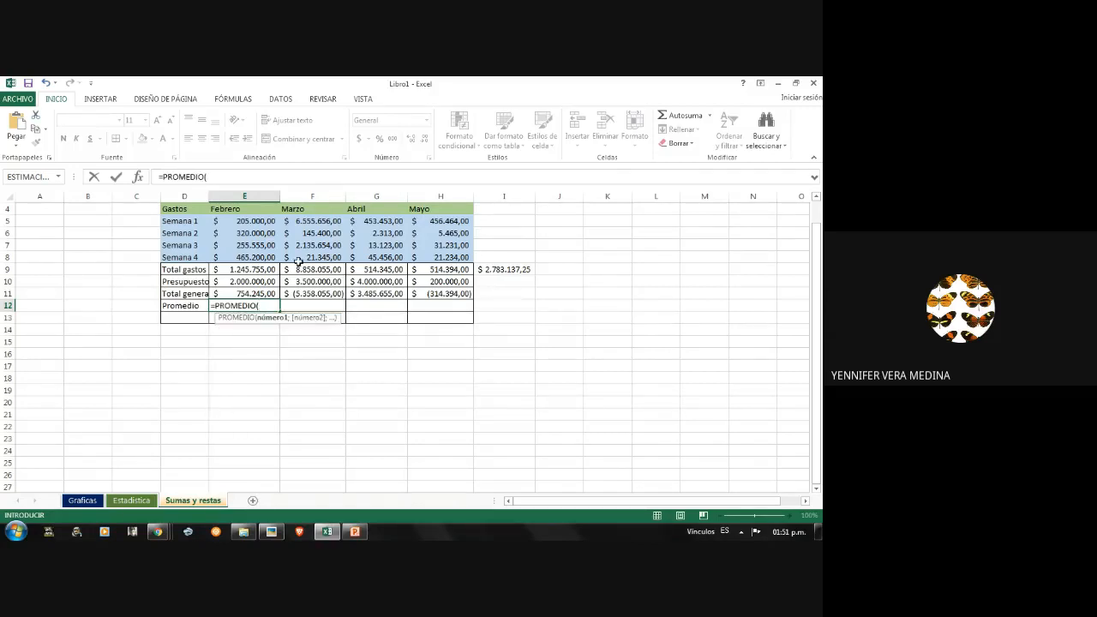
drag(257, 255, 256, 223)
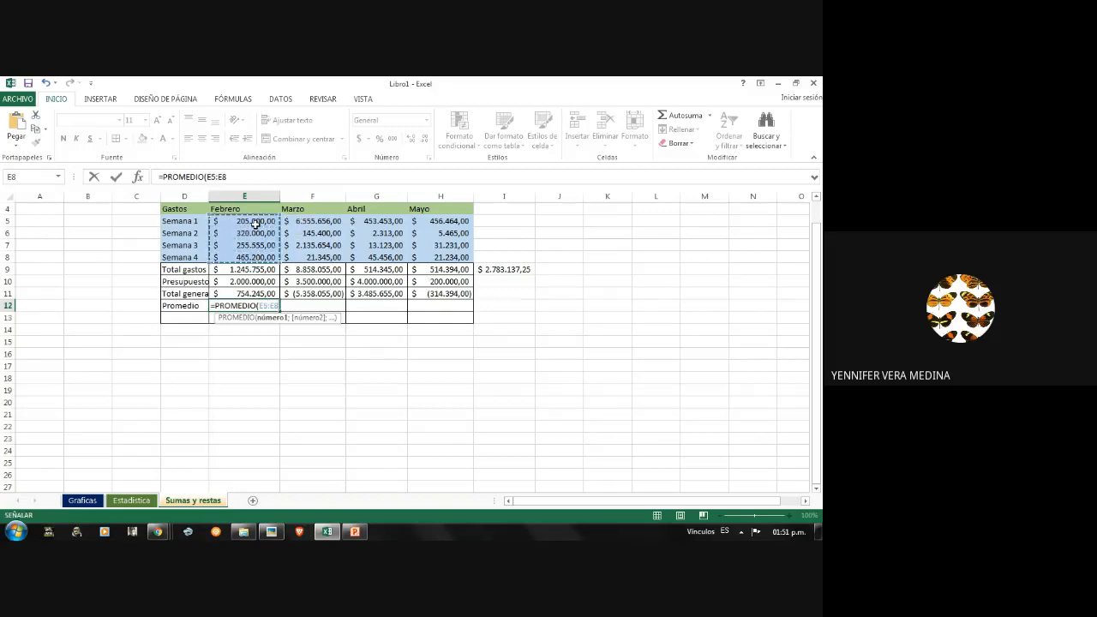
text())
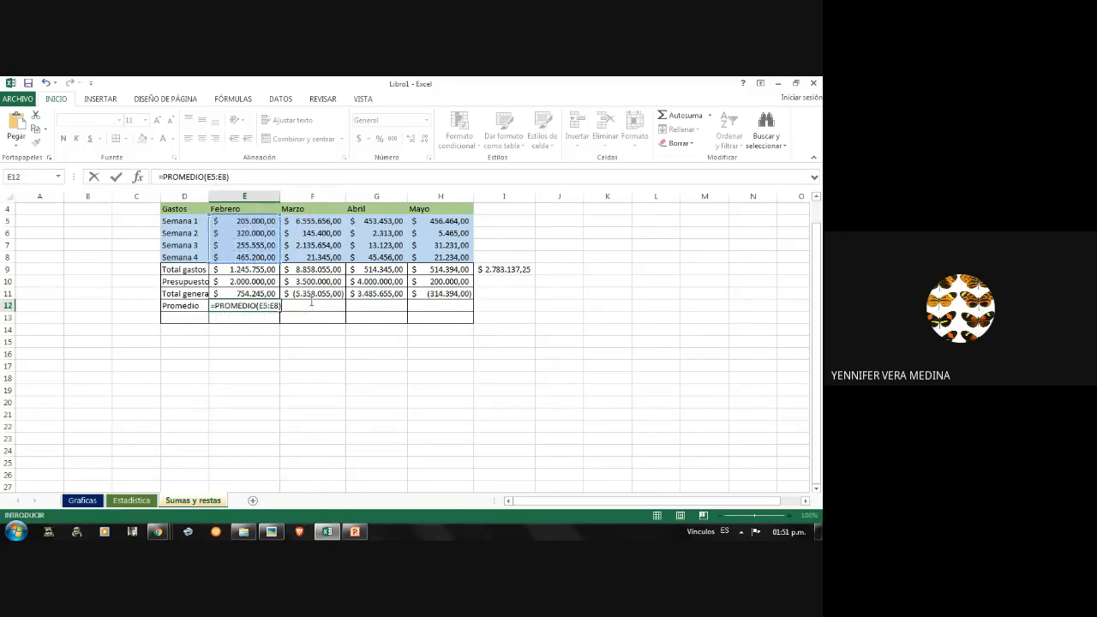
key(Return)
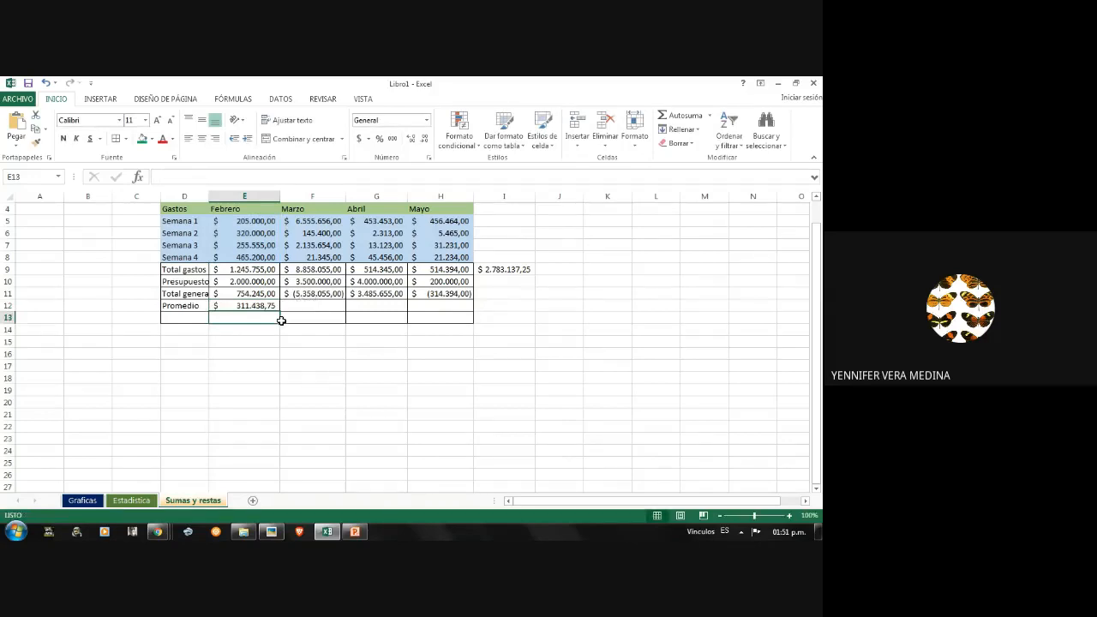
- Check the average formula in I9, then switch to PowerPoint and select the boxed handwritten average formula beside Promedio
click(503, 273)
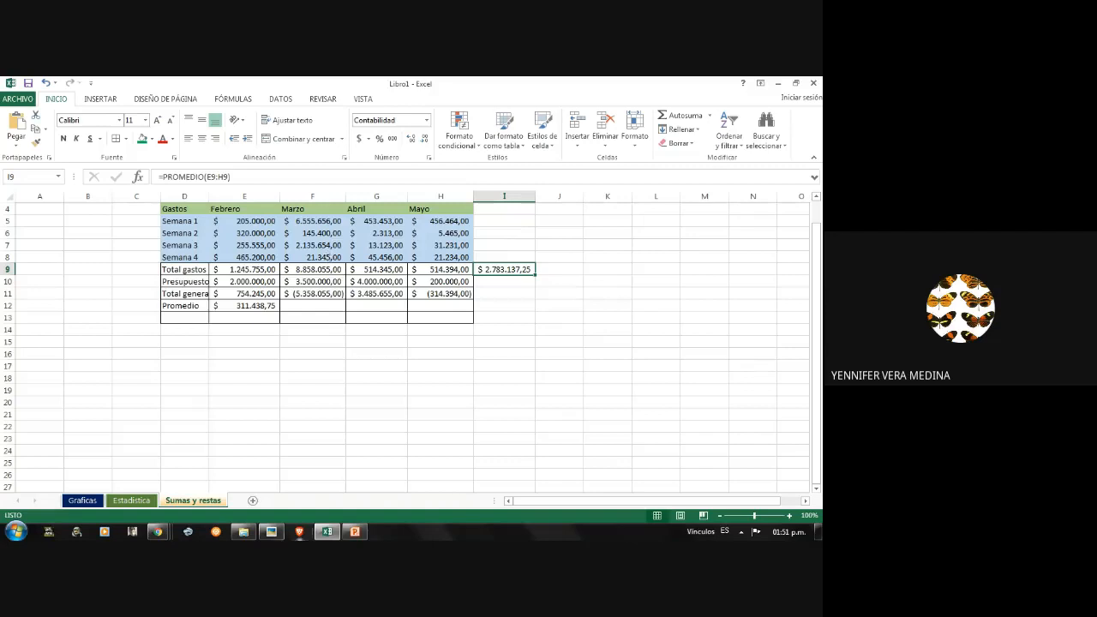
click(357, 533)
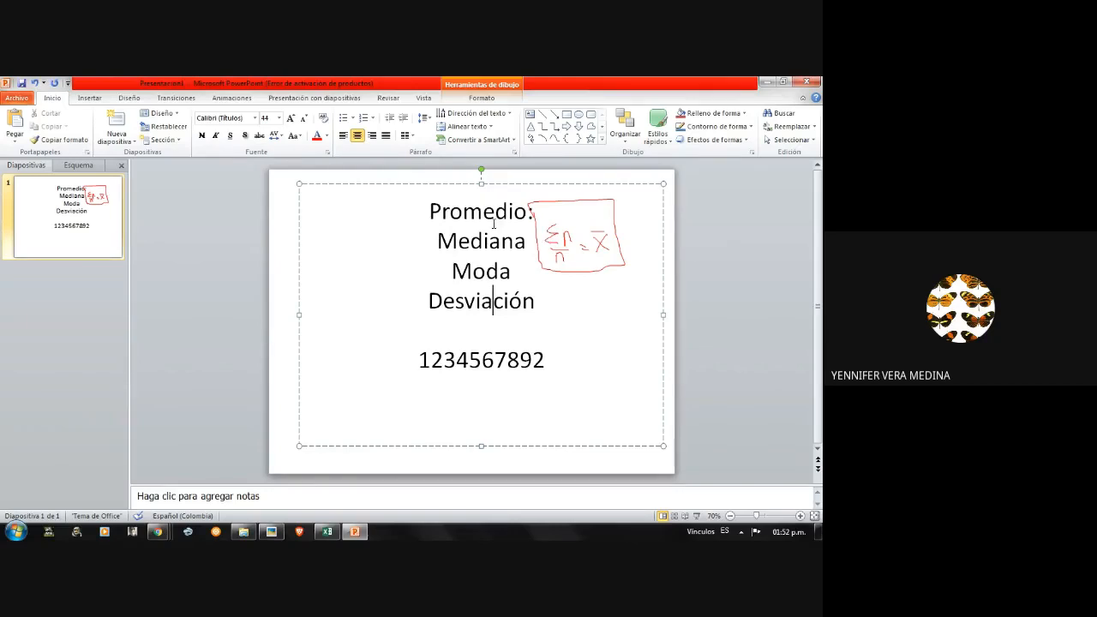
click(517, 212)
click(581, 270)
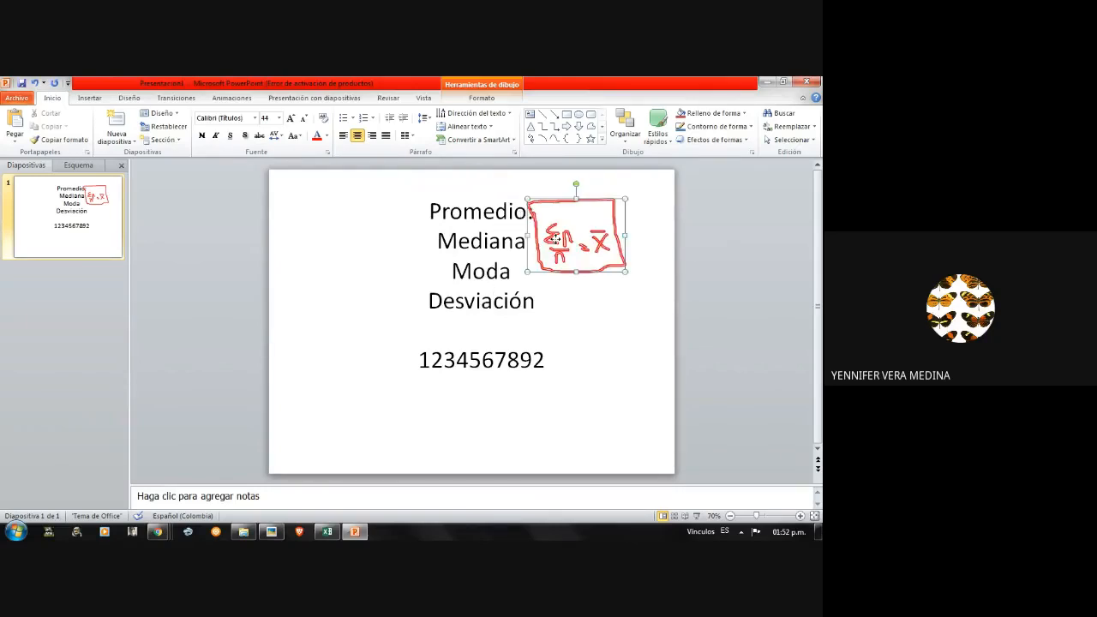
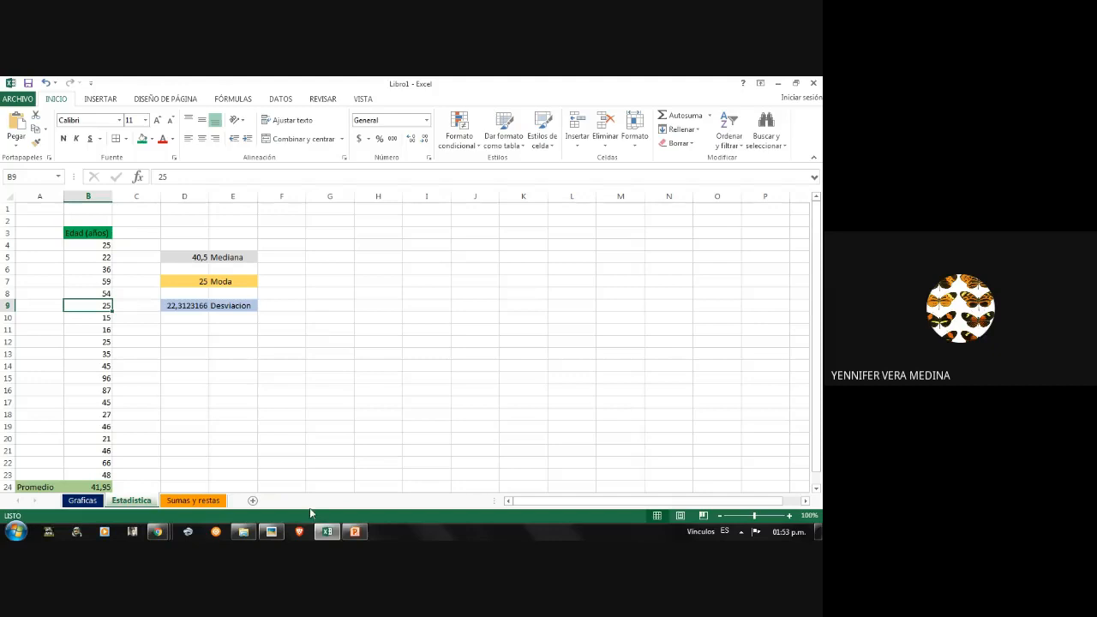
- Compare the PowerPoint slide with the Estadística sheet in Excel and examine the Mediana formula in D5
click(360, 532)
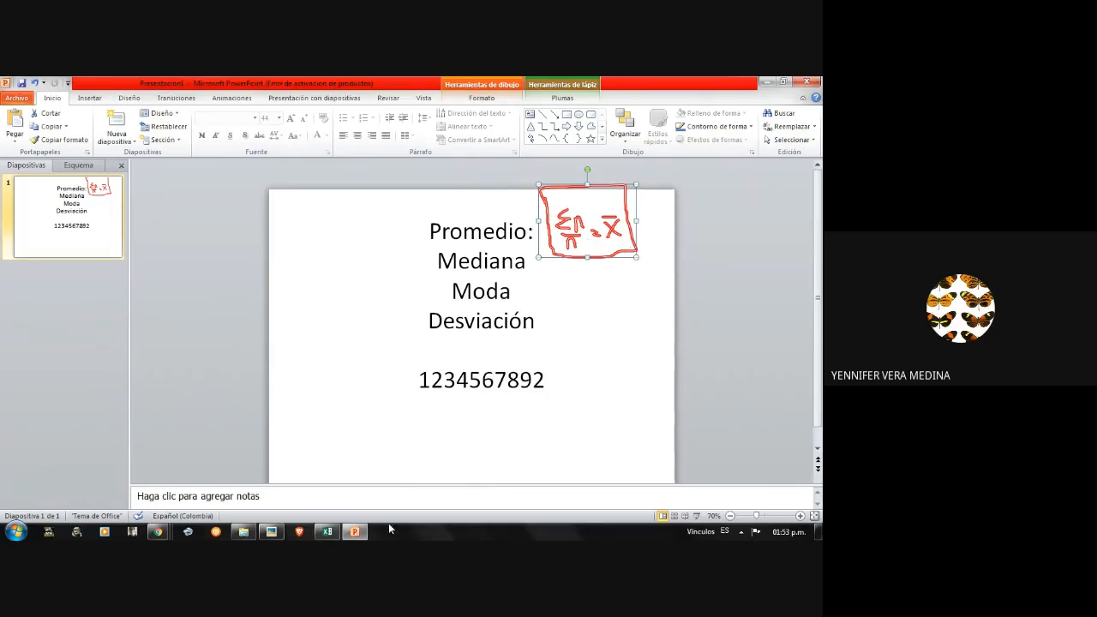
click(328, 531)
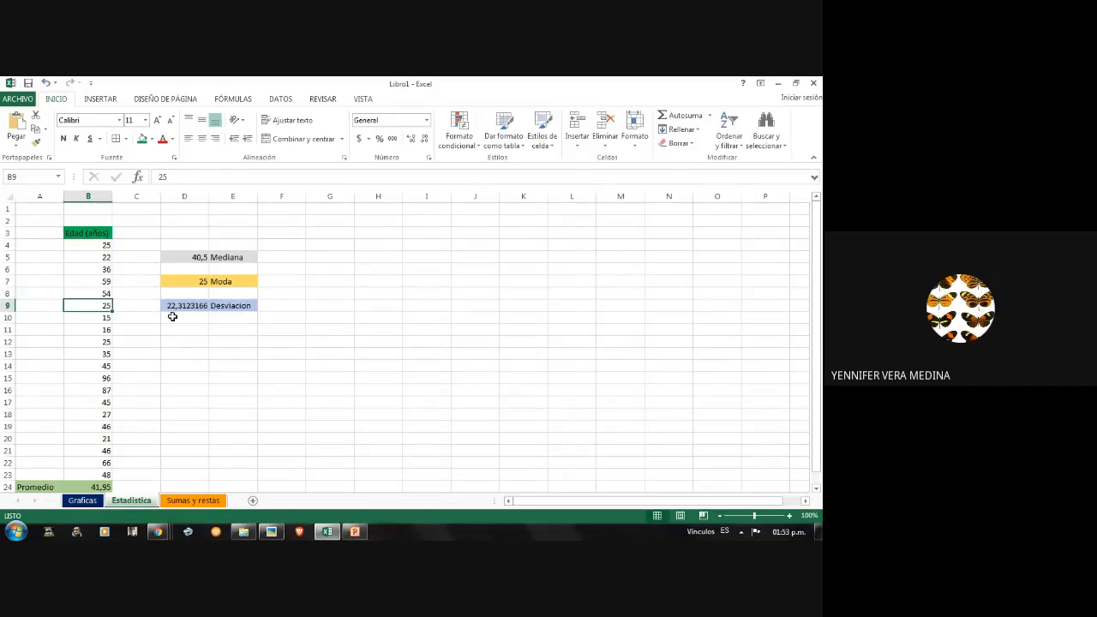
click(81, 258)
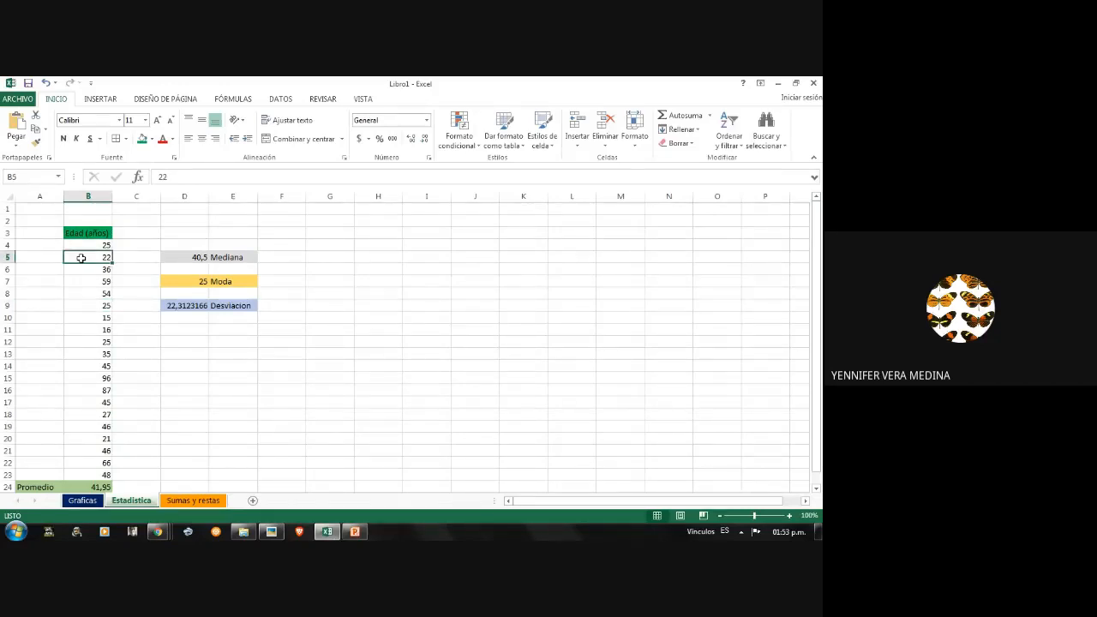
click(204, 256)
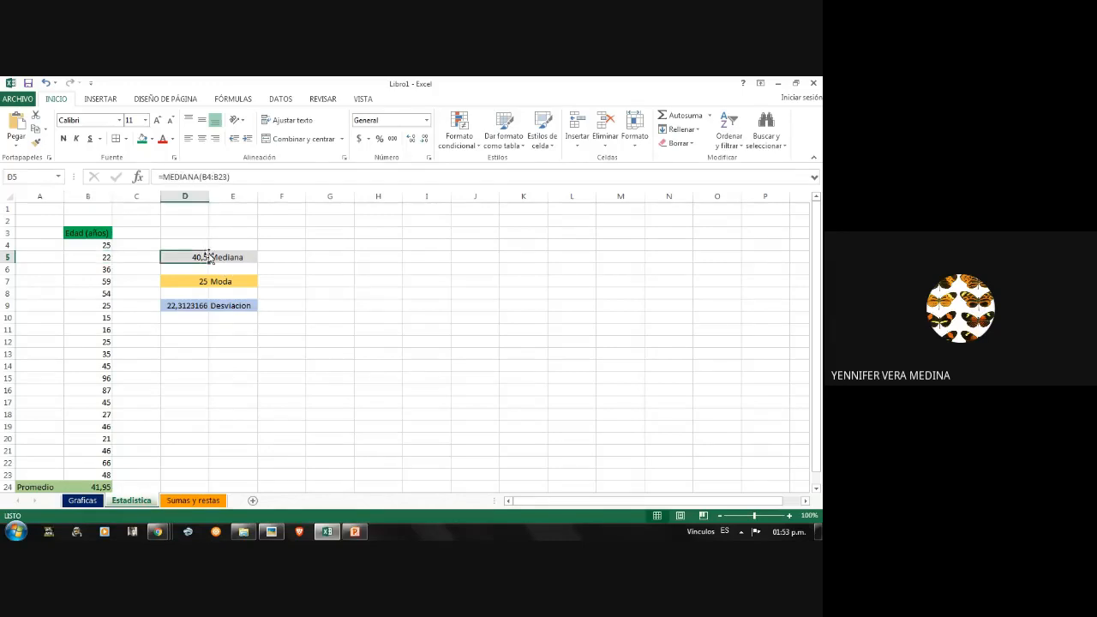
click(214, 257)
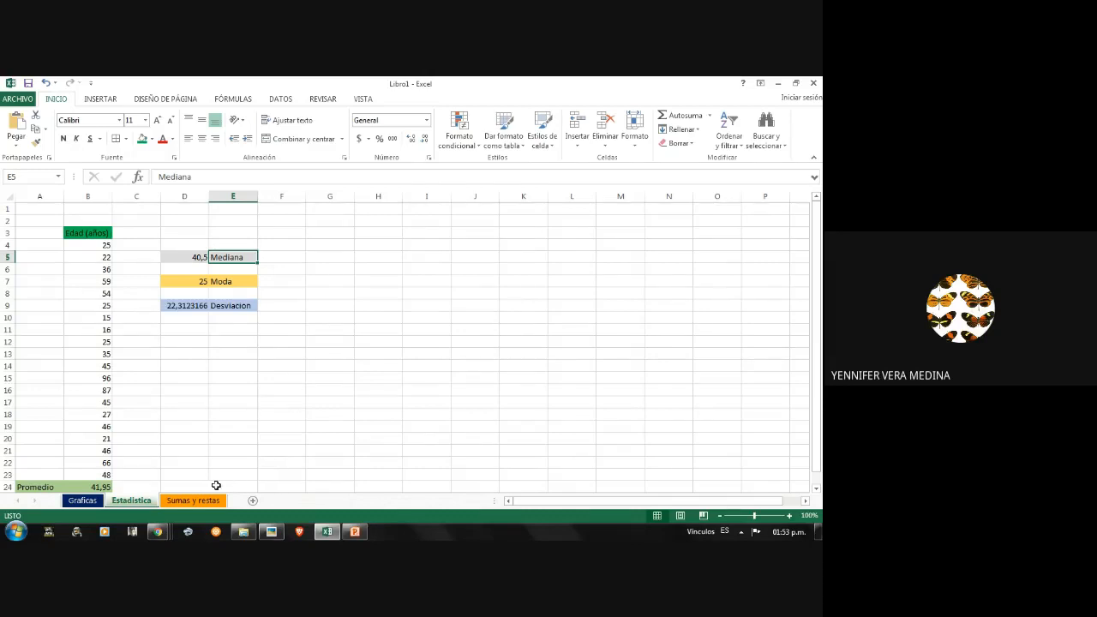
- Switch to PowerPoint and add "=desvest" after Desviación on the slide
click(357, 533)
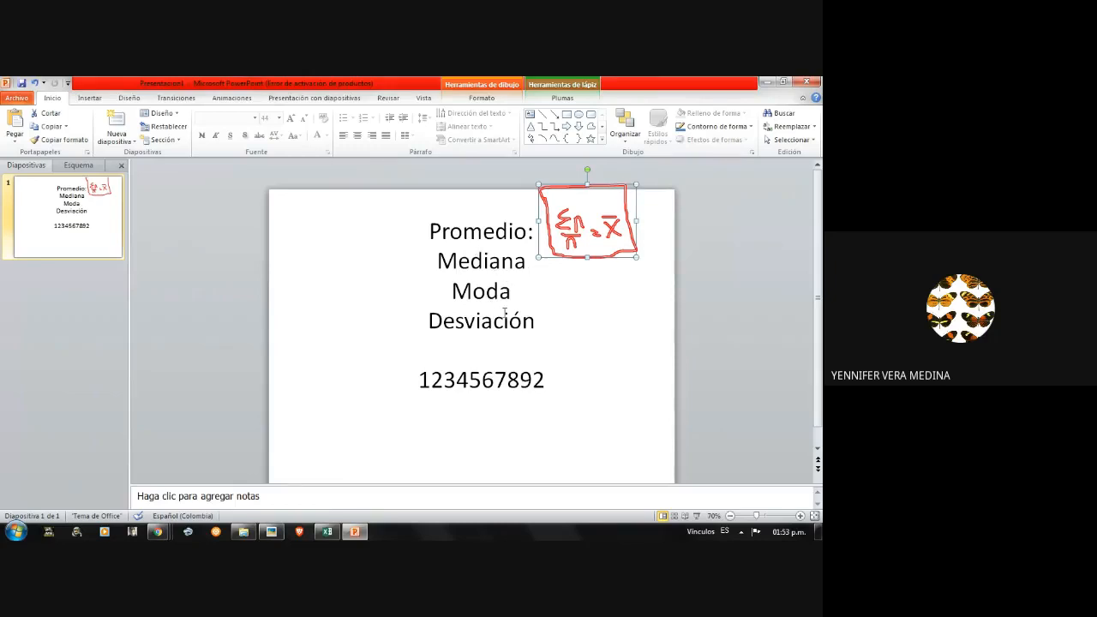
click(502, 261)
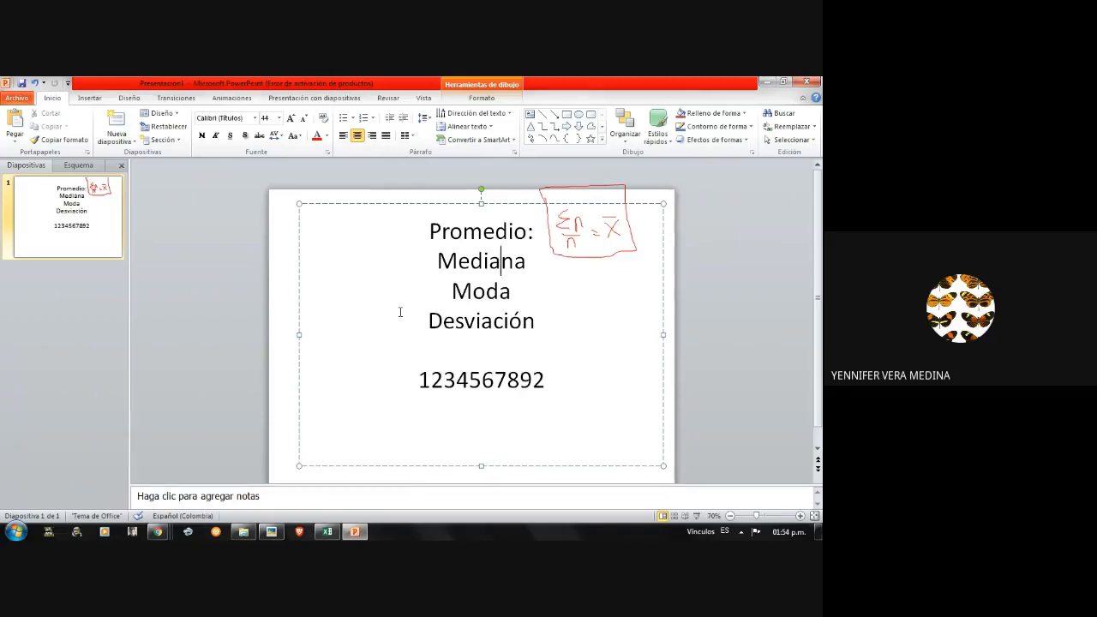
click(485, 291)
click(491, 326)
key(Right)
click(482, 231)
click(486, 296)
click(554, 320)
text(desv)
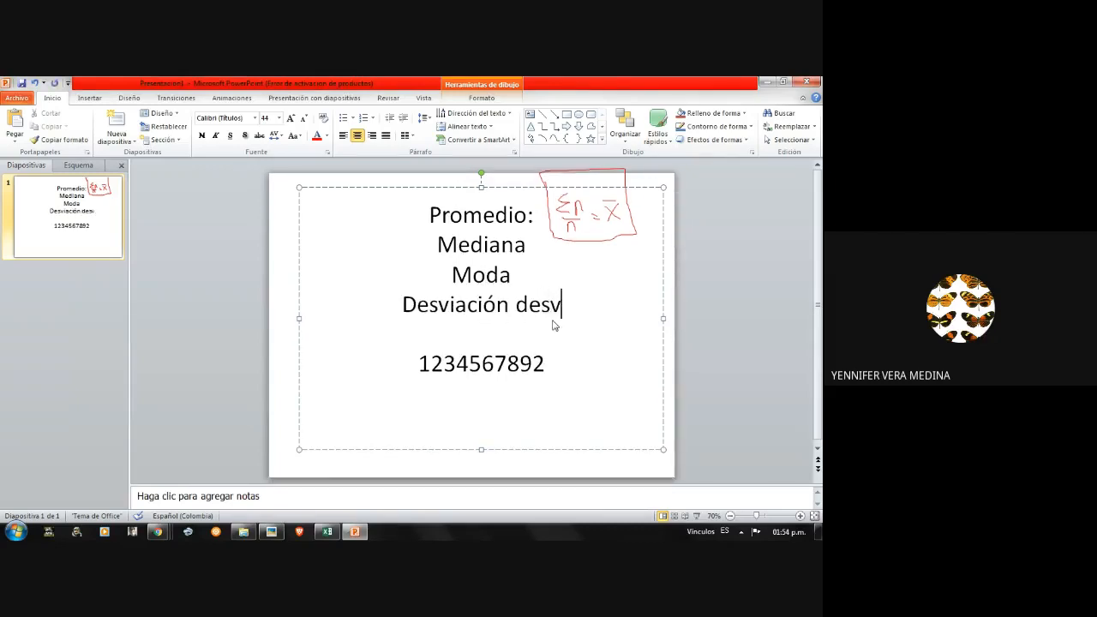
text(est)
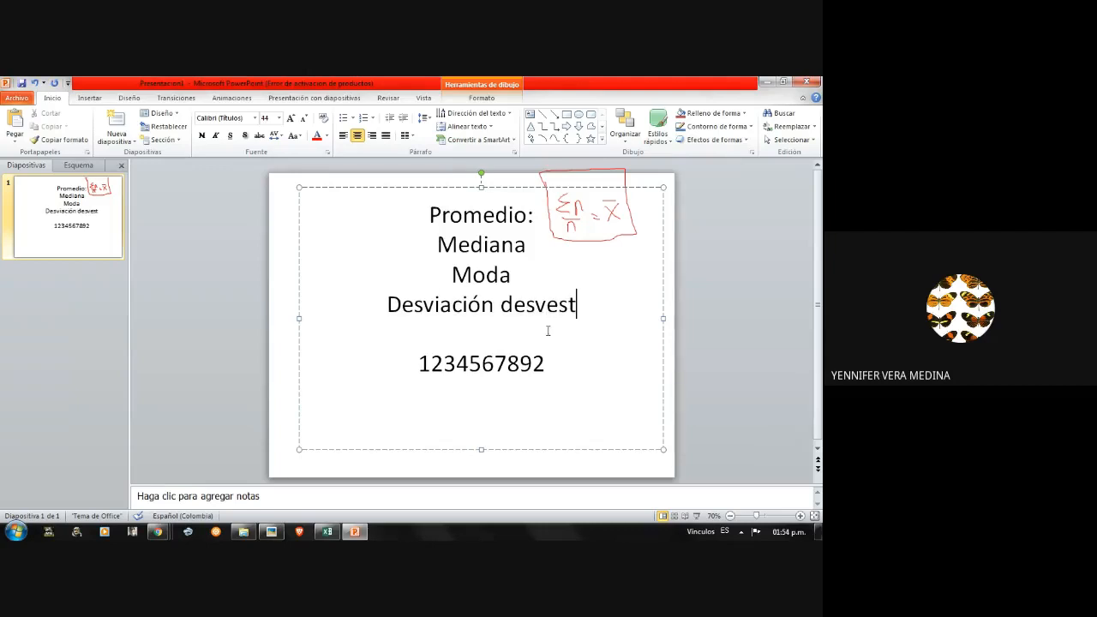
click(501, 303)
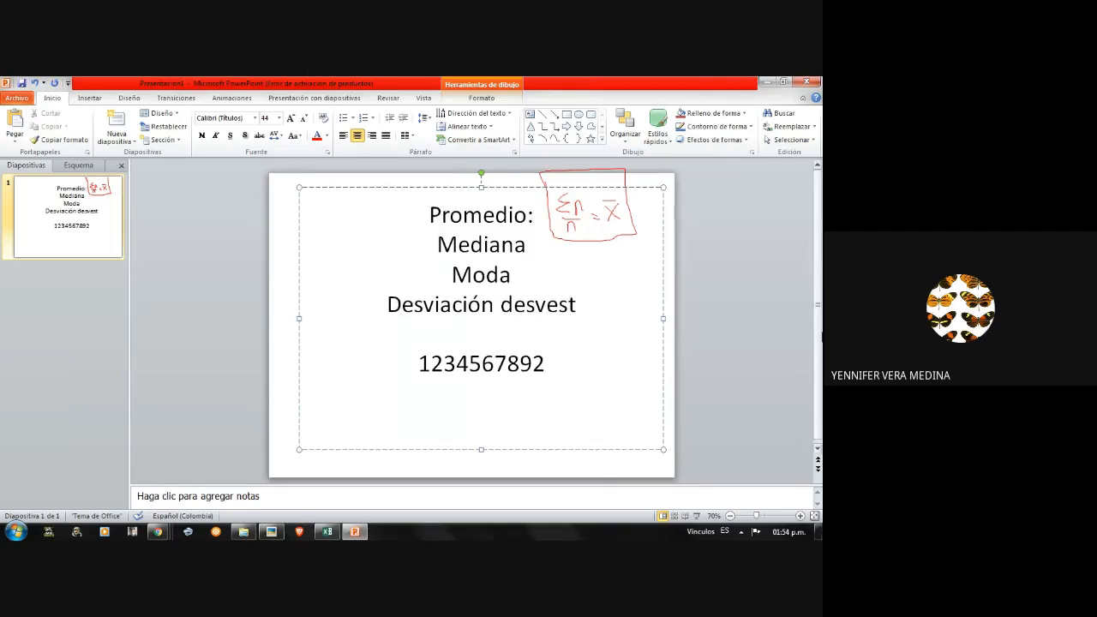
text(=)
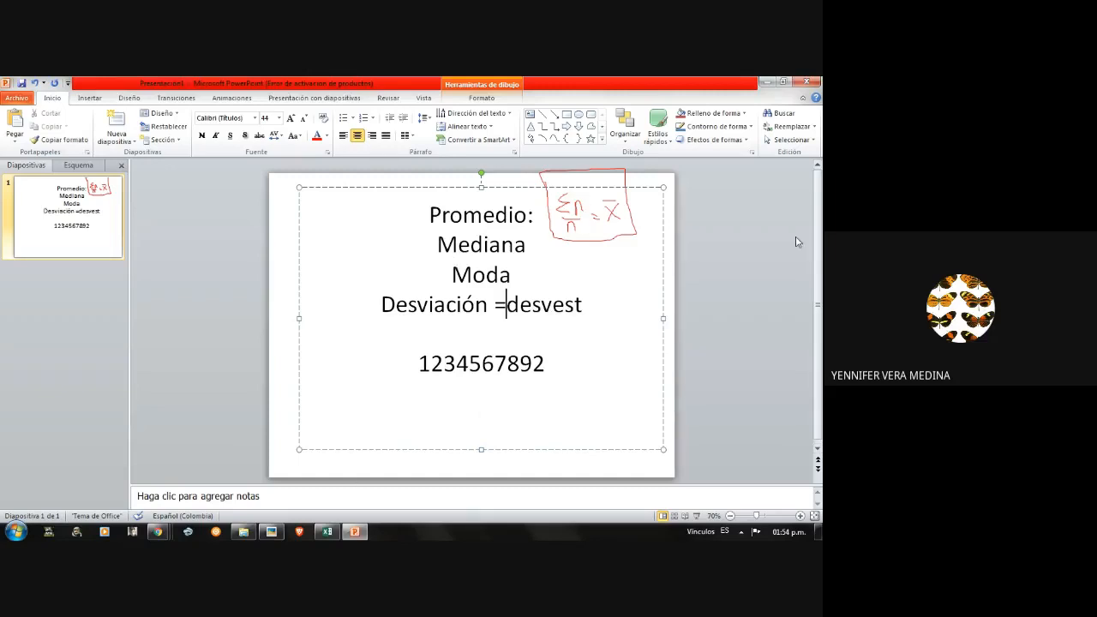
- Switch to Excel and examine the Mediana, Moda and Desviacion results on the Estadística sheet
click(328, 532)
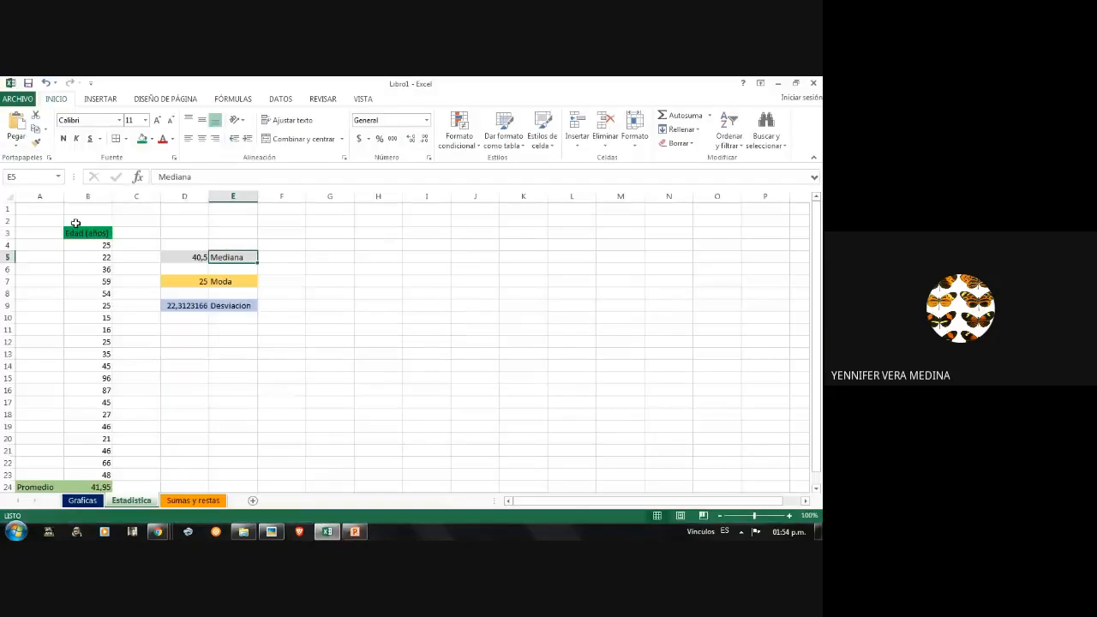
click(204, 328)
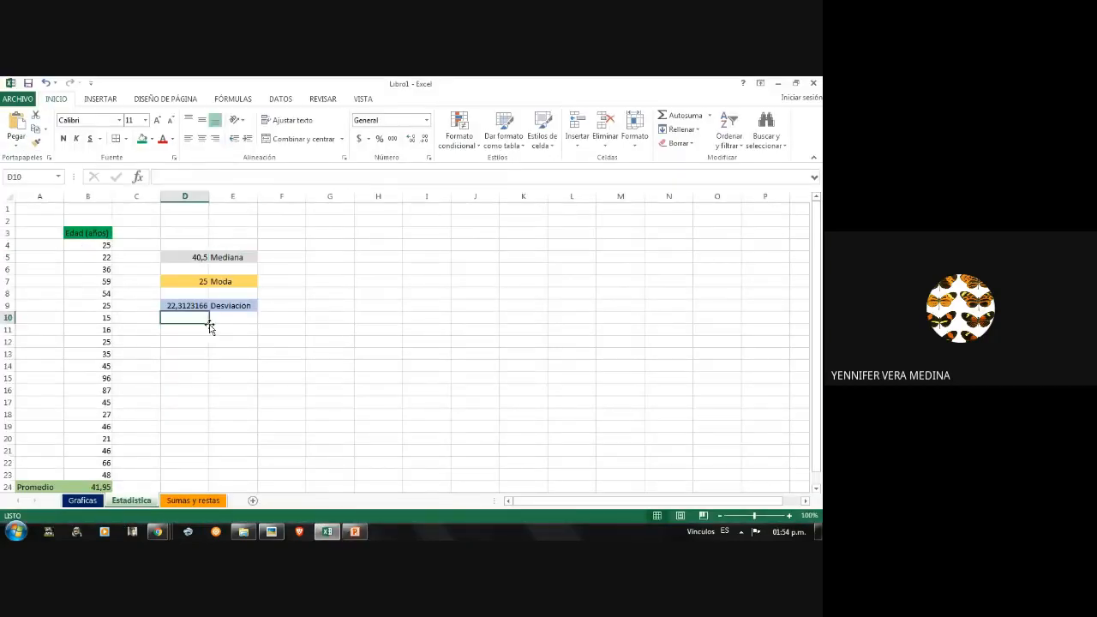
click(235, 326)
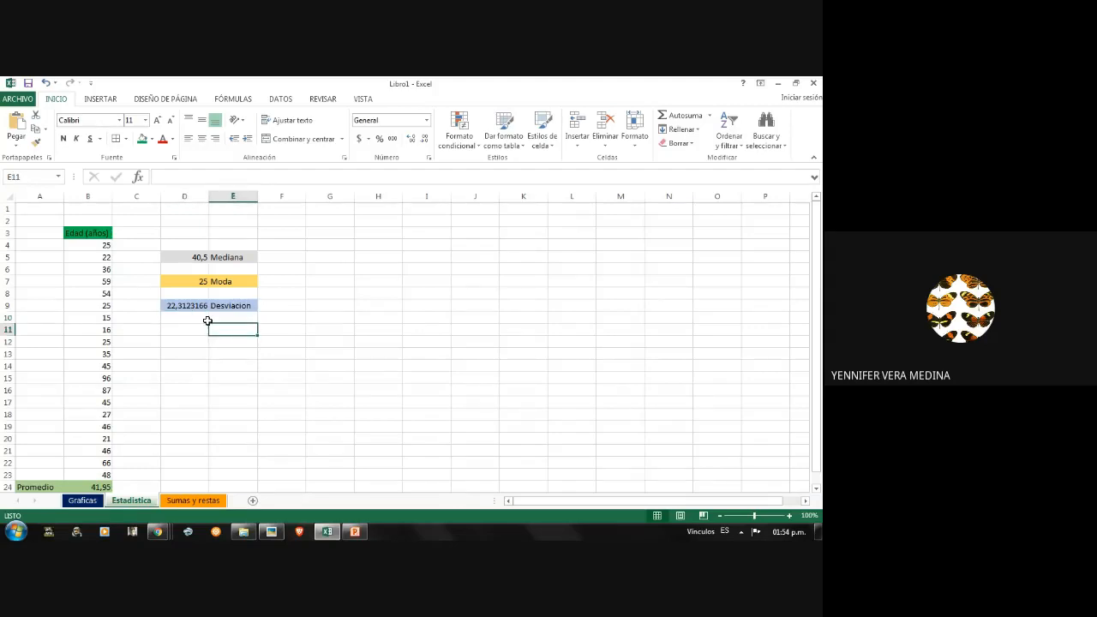
click(205, 319)
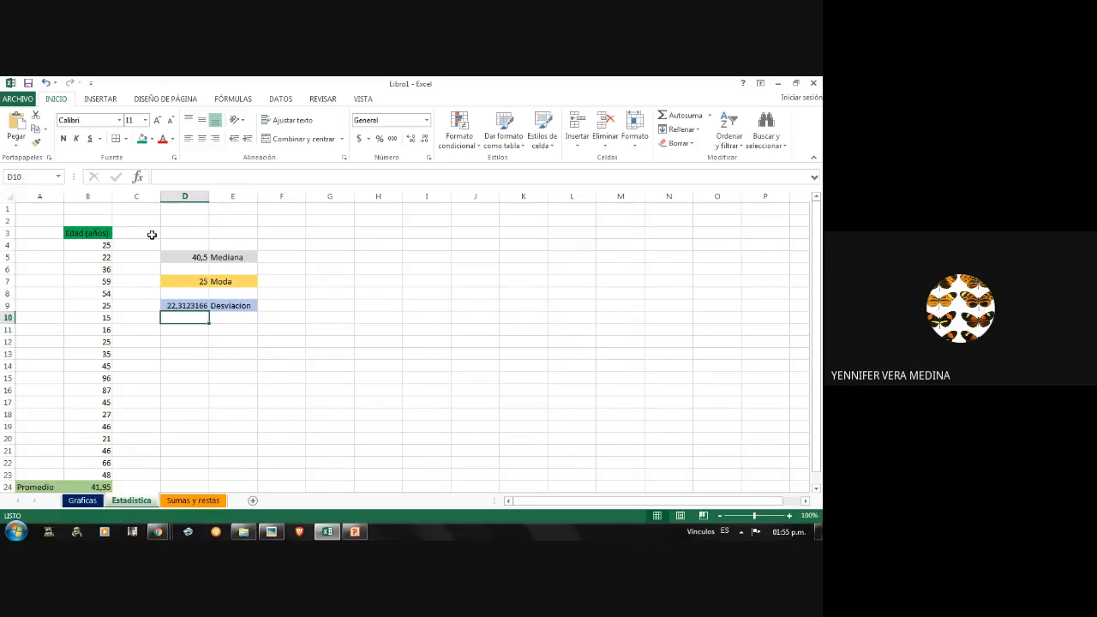
click(289, 230)
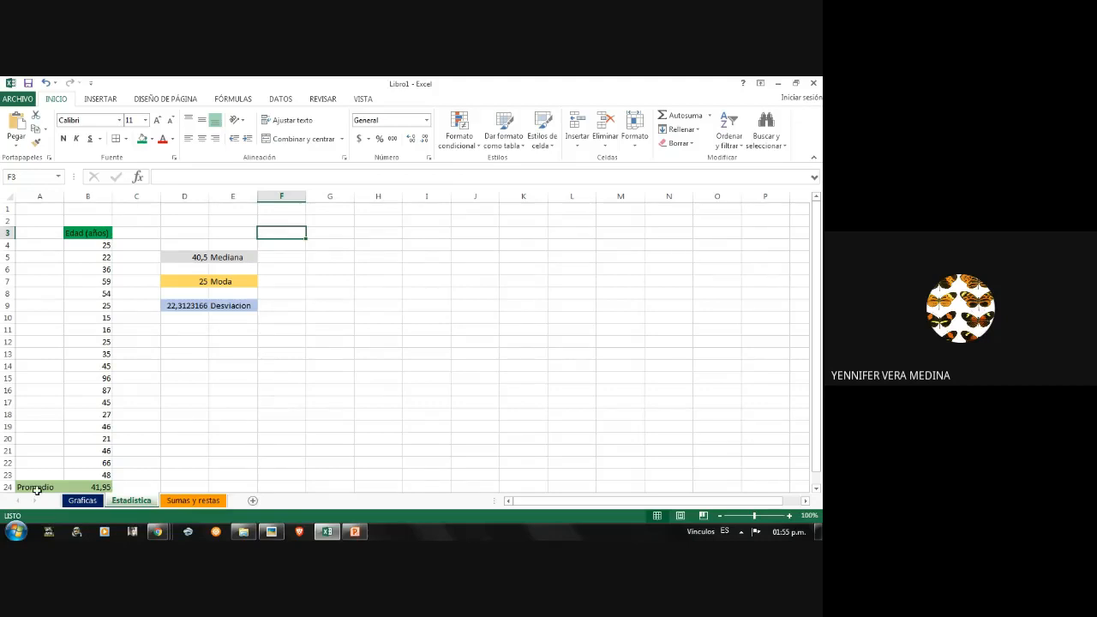
click(338, 243)
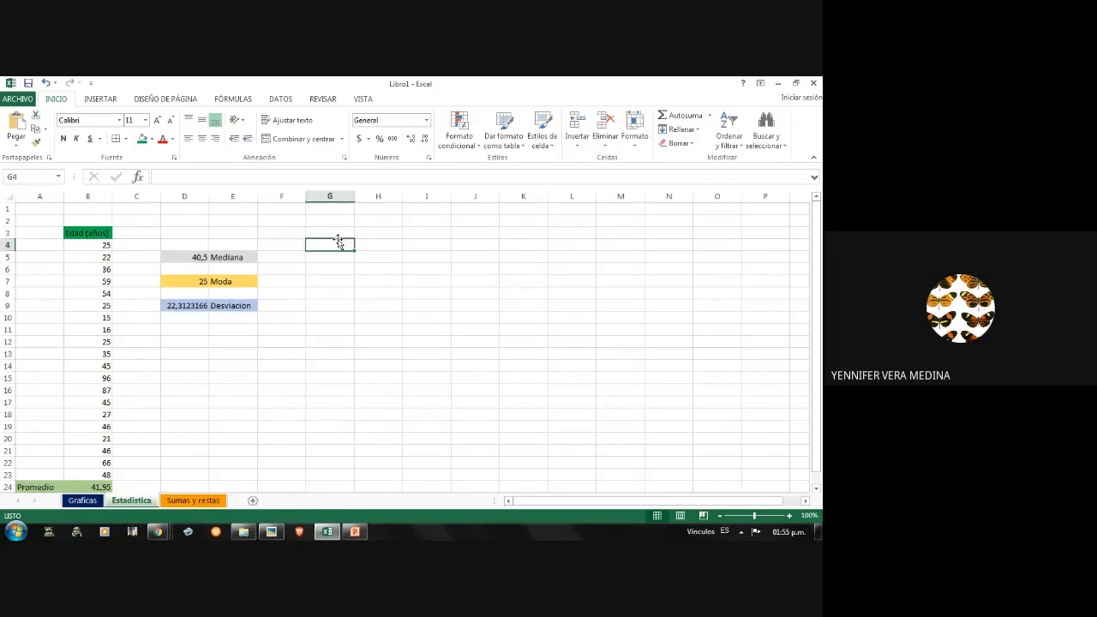
click(327, 233)
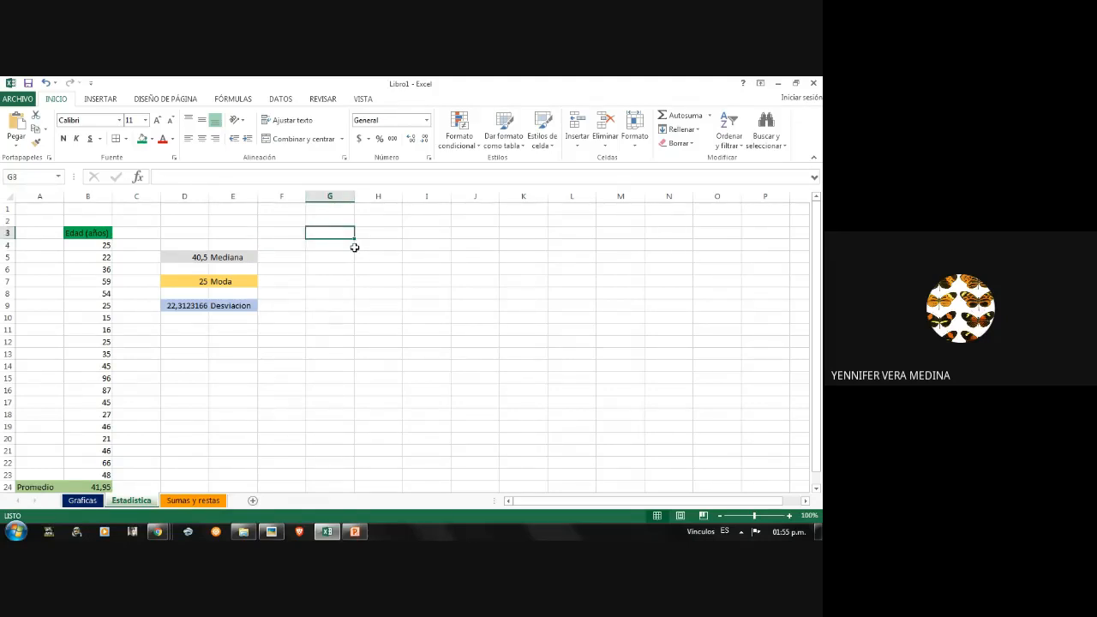
click(379, 233)
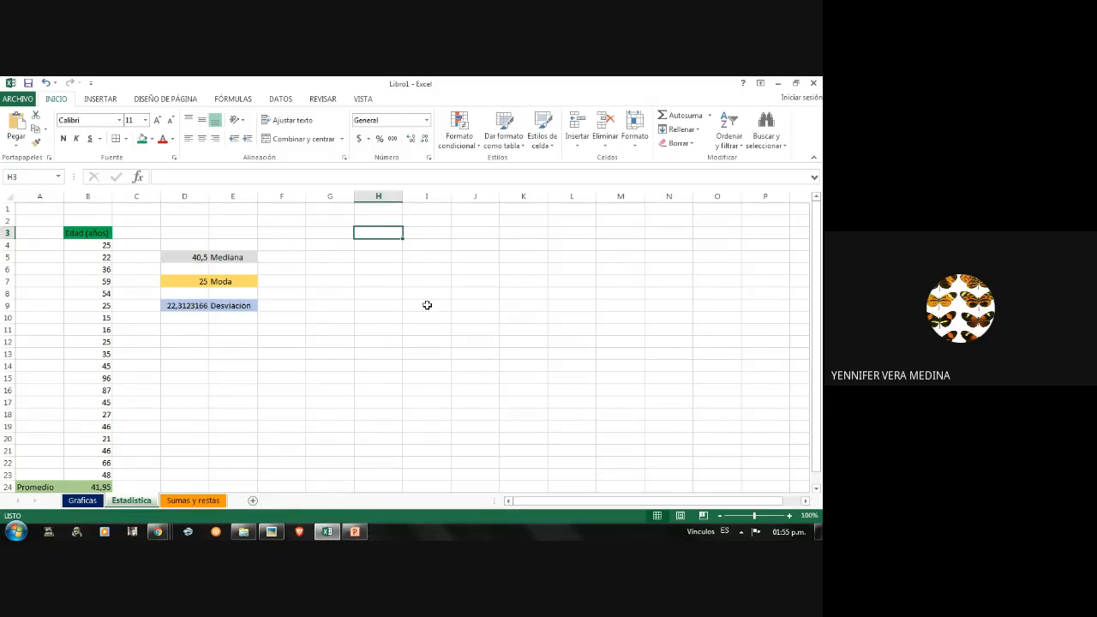
click(433, 239)
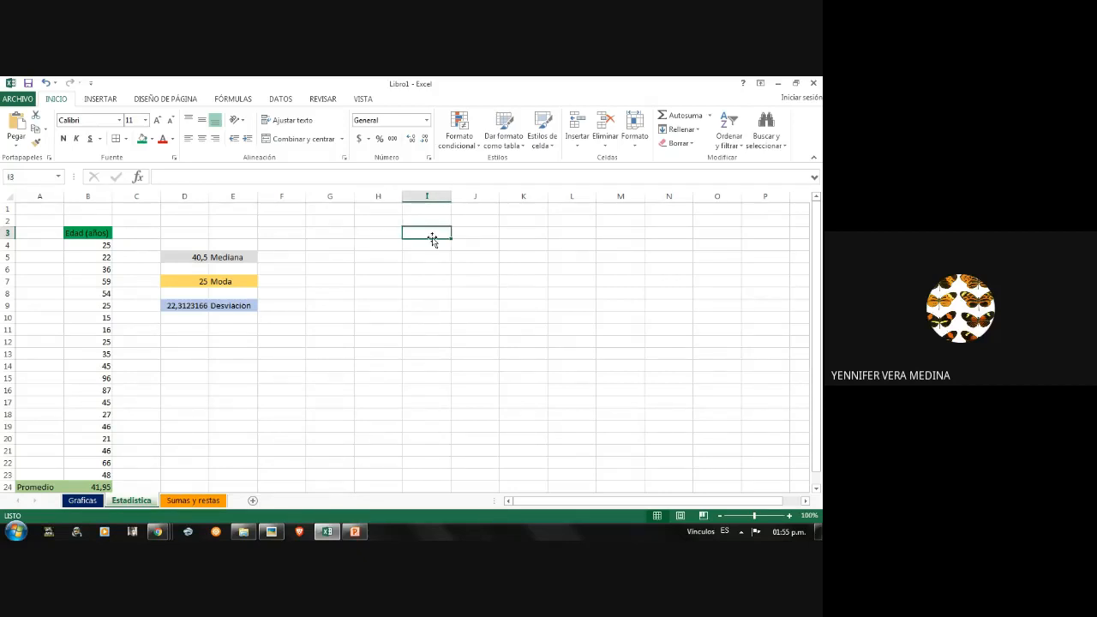
click(410, 250)
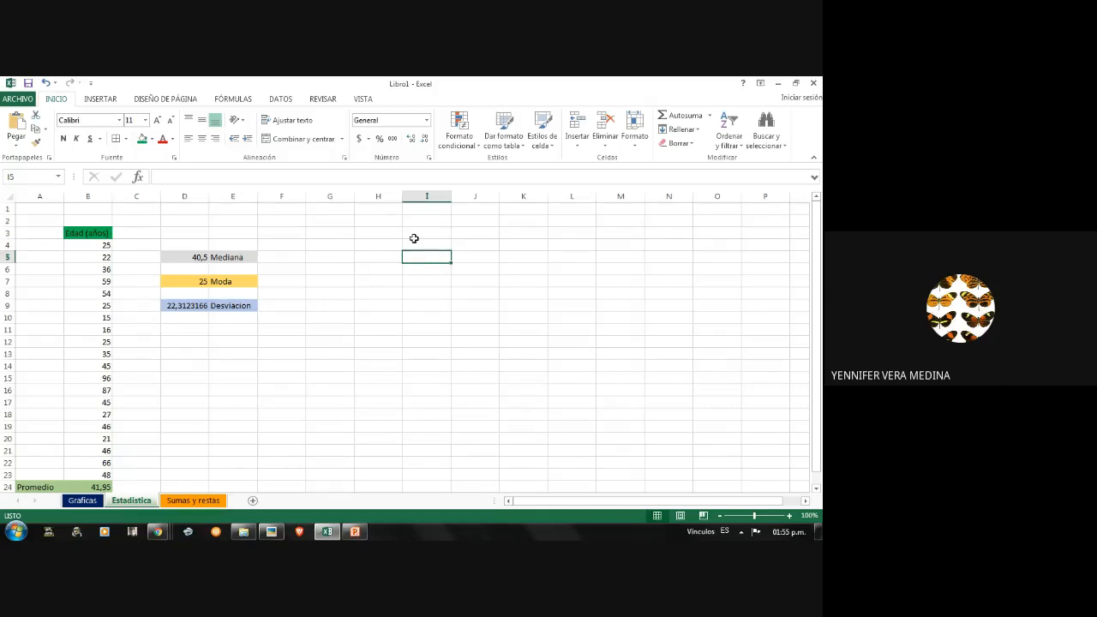
click(414, 237)
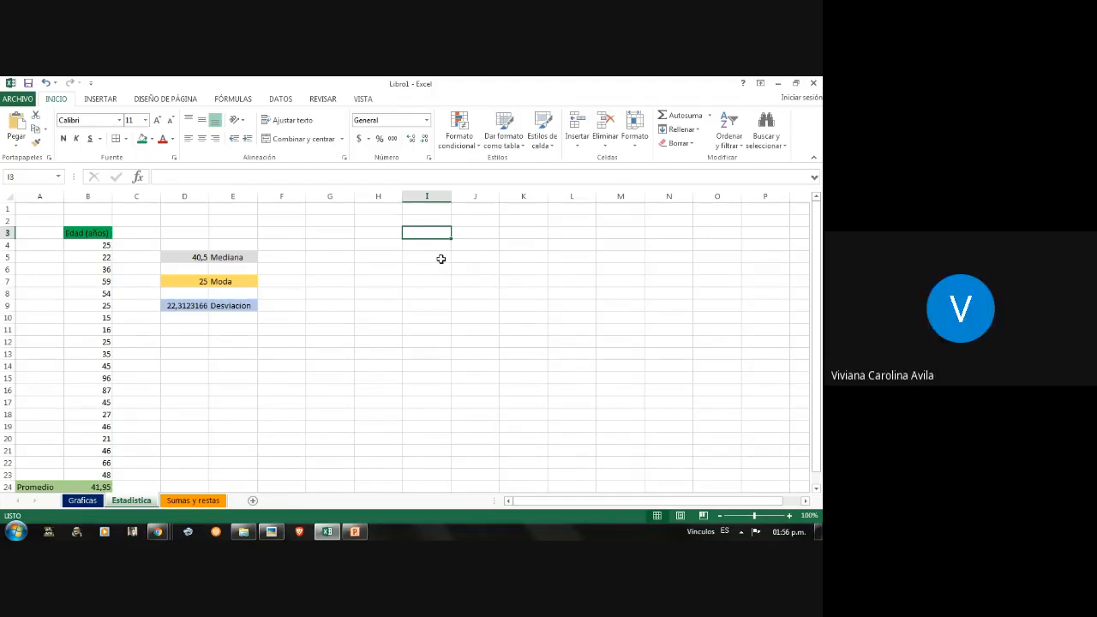
click(438, 255)
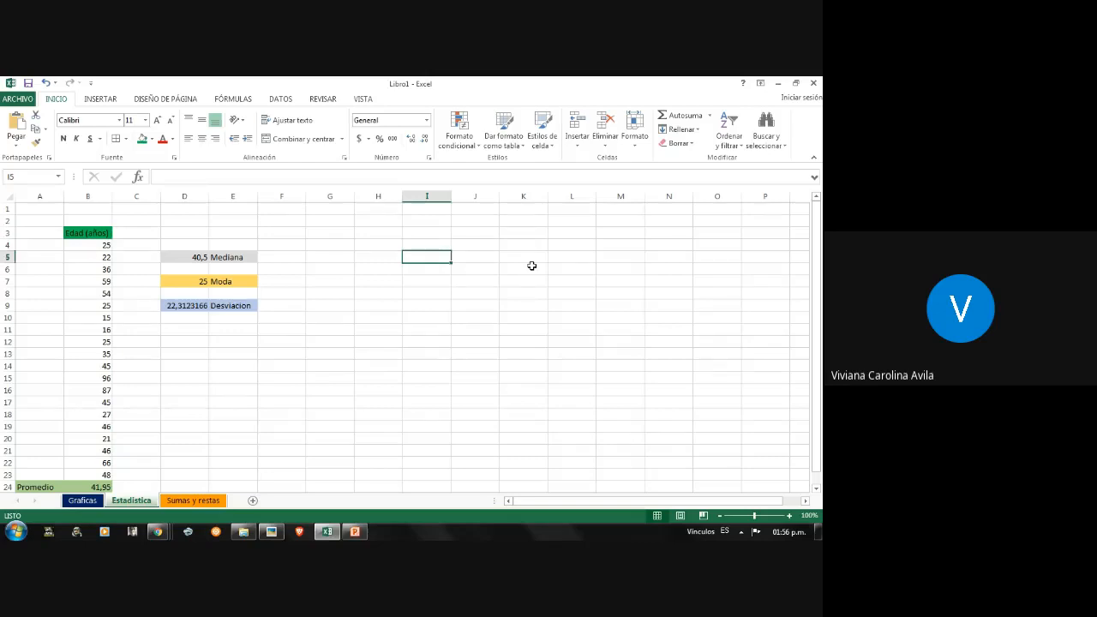
- Switch to PowerPoint and examine the boxed handwritten average formula on the slide
click(358, 533)
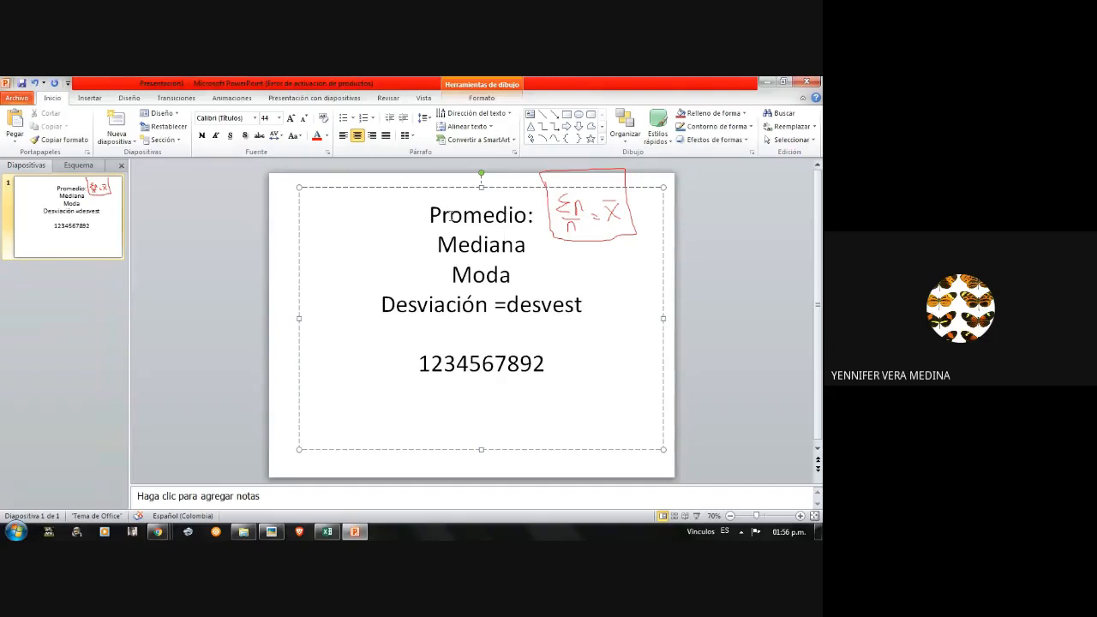
click(581, 214)
click(650, 311)
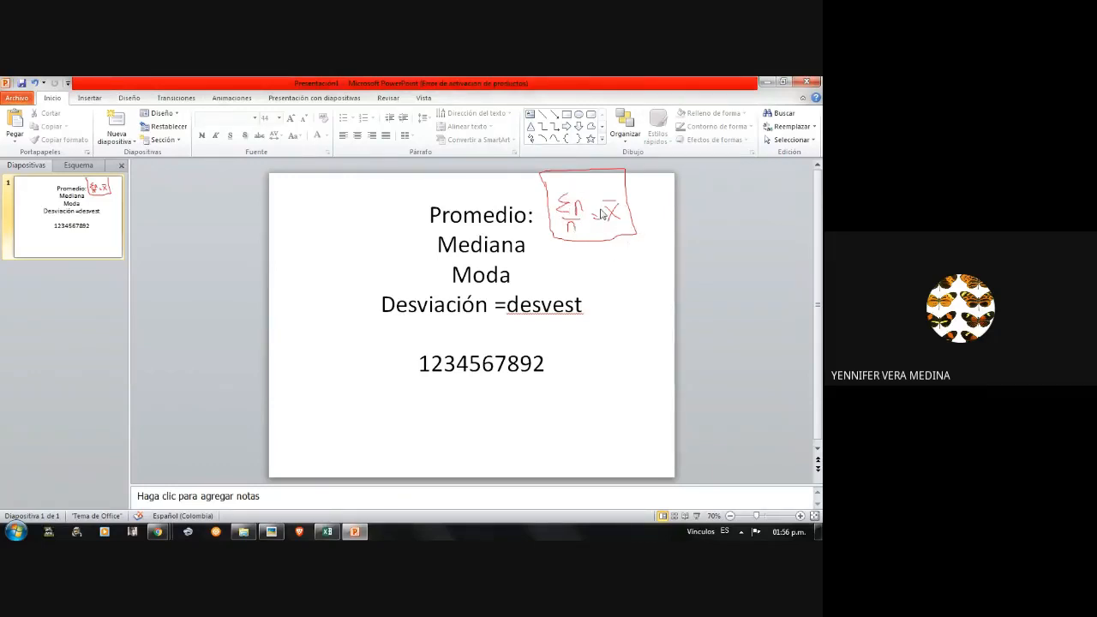
drag(592, 215, 600, 213)
drag(592, 219, 600, 218)
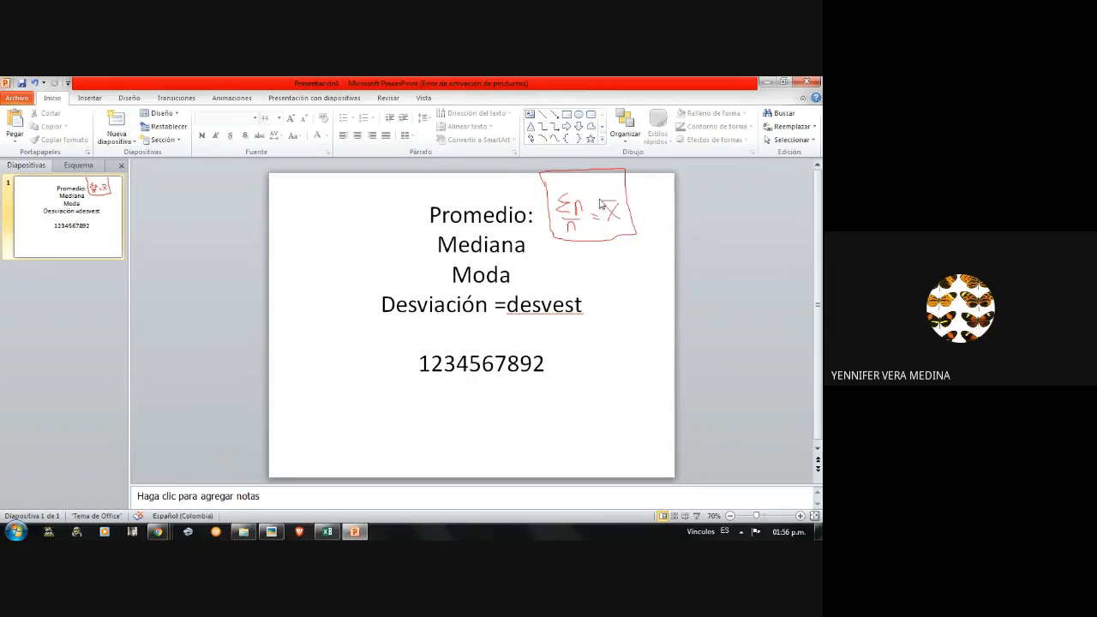